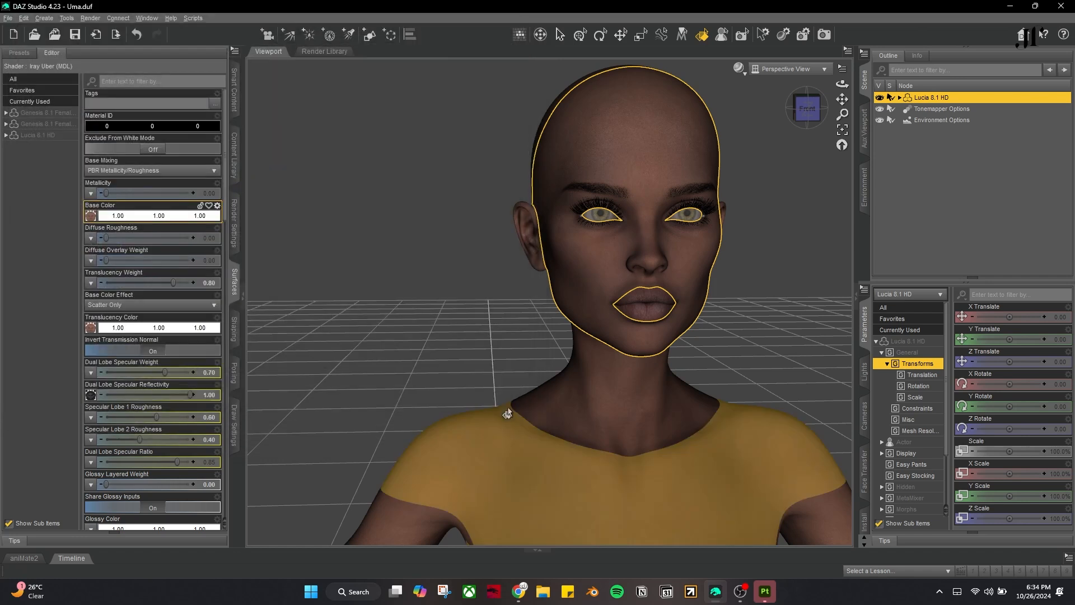
# - Activate the Node Selection tool and collapse the Surfaces pane to enlarge the viewport
pyautogui.click(560, 35)
pyautogui.click(236, 278)
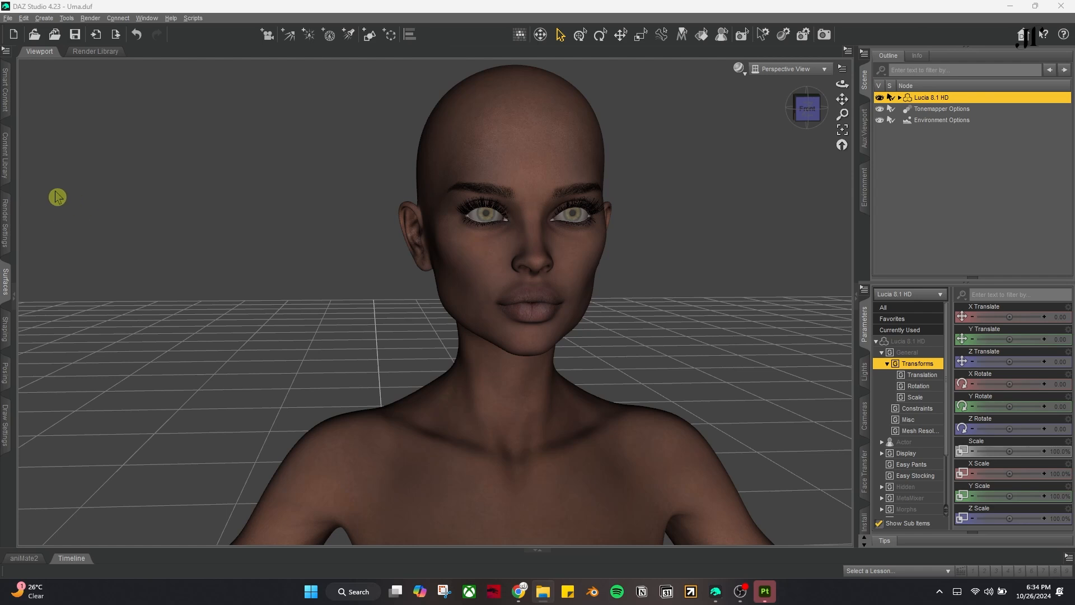
pyautogui.click(528, 172)
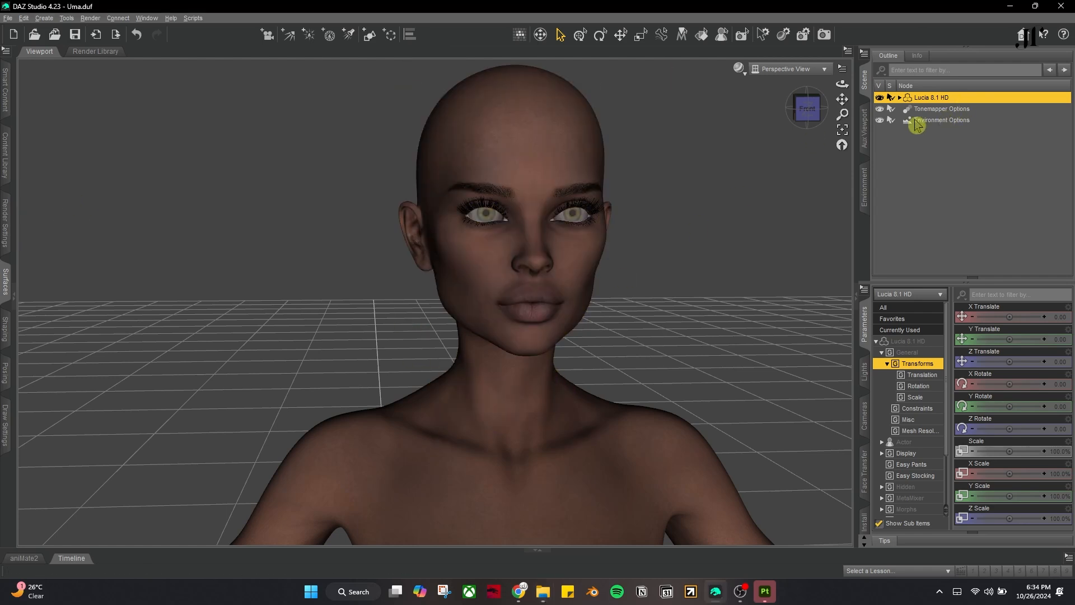
# - Delete the Genesis 8.1 Female Tear and Genesis 8.1 Female Eyelashes nodes from Lucia 8.1 HD
pyautogui.click(900, 97)
pyautogui.click(930, 120)
pyautogui.keyDown('ctrl'); pyautogui.click(935, 131); pyautogui.keyUp('ctrl')
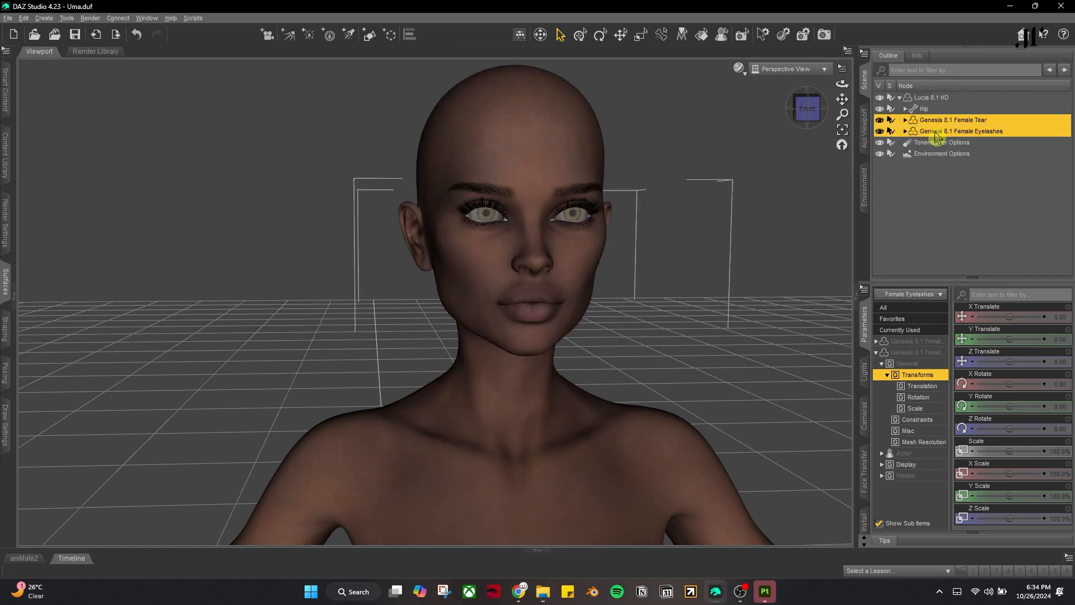
pyautogui.press('Delete')
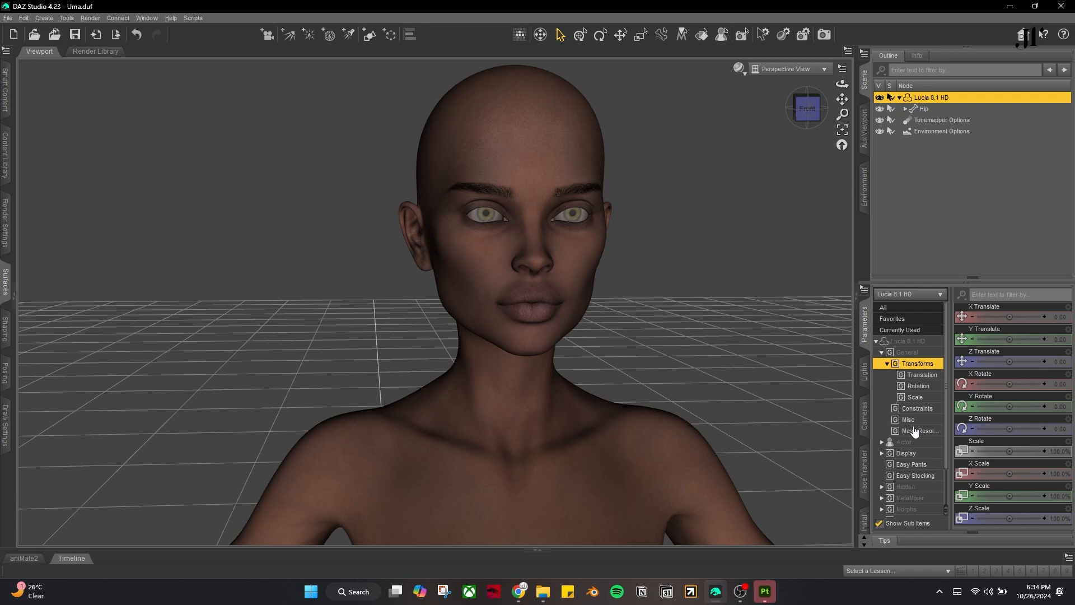
# - Set the figure's Render SubD Level (Minimum) to 4 in its mesh resolution parameters
pyautogui.click(915, 432)
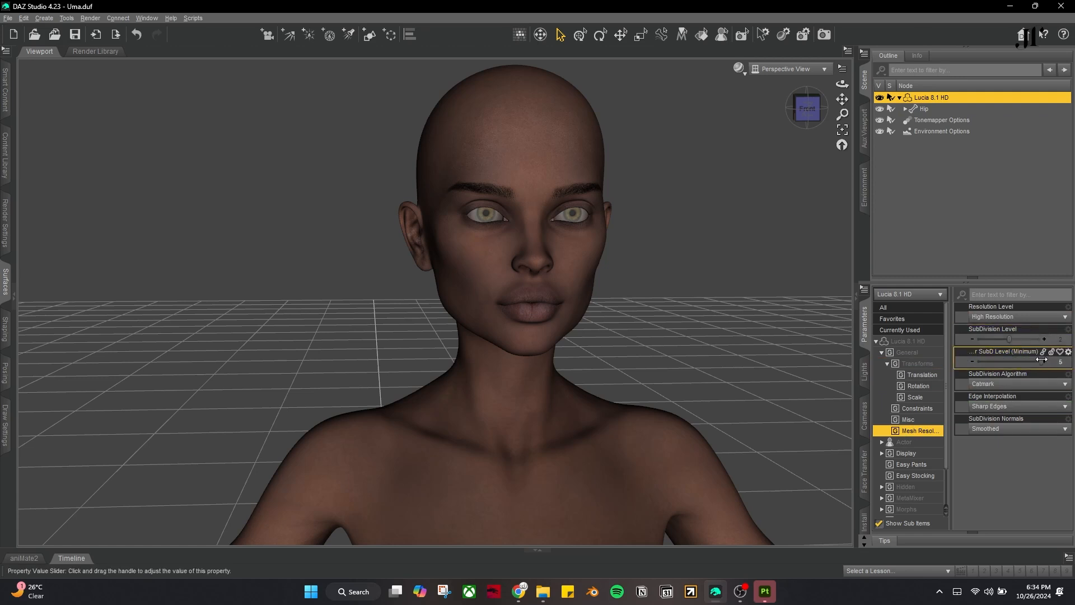
pyautogui.moveTo(1010, 339); pyautogui.dragTo(1022, 339)
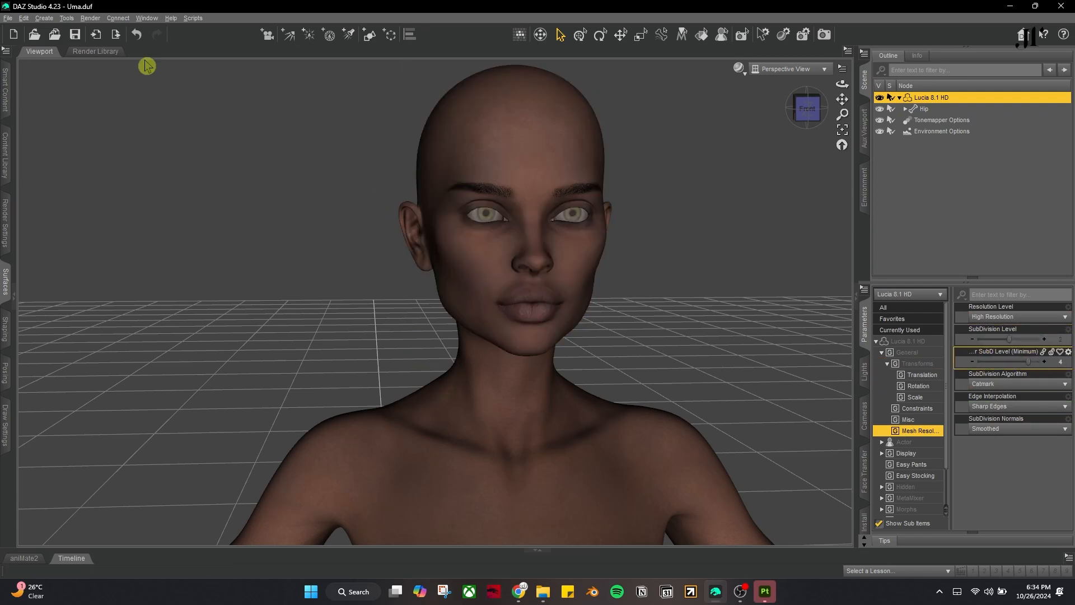
# - Export the figure as Uma.obj with Write Surfaces enabled in the OBJ export options
pyautogui.click(115, 34)
pyautogui.press('Escape')
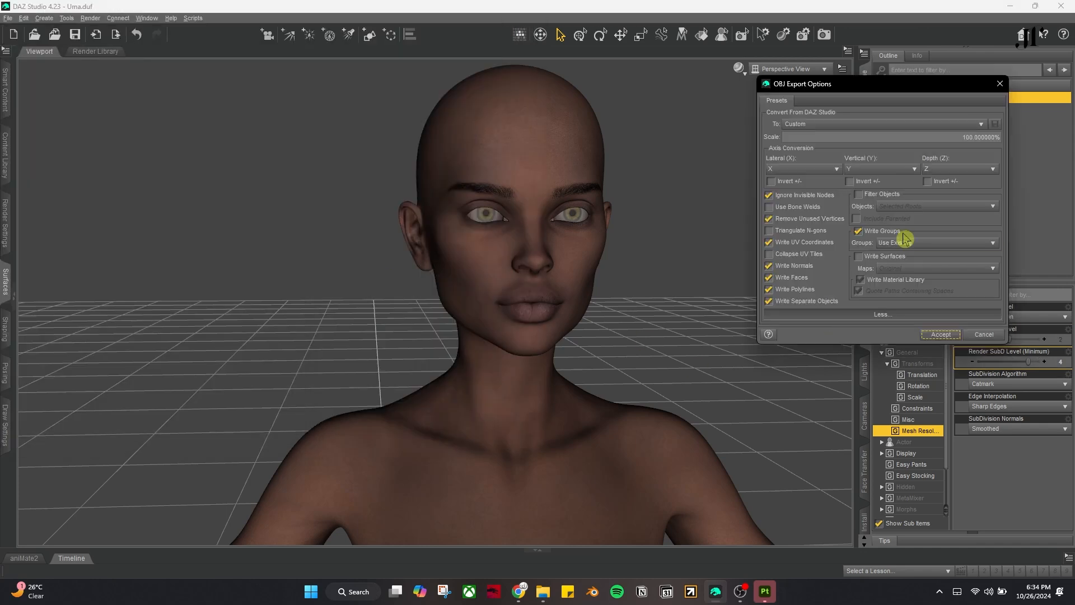
pyautogui.click(863, 260)
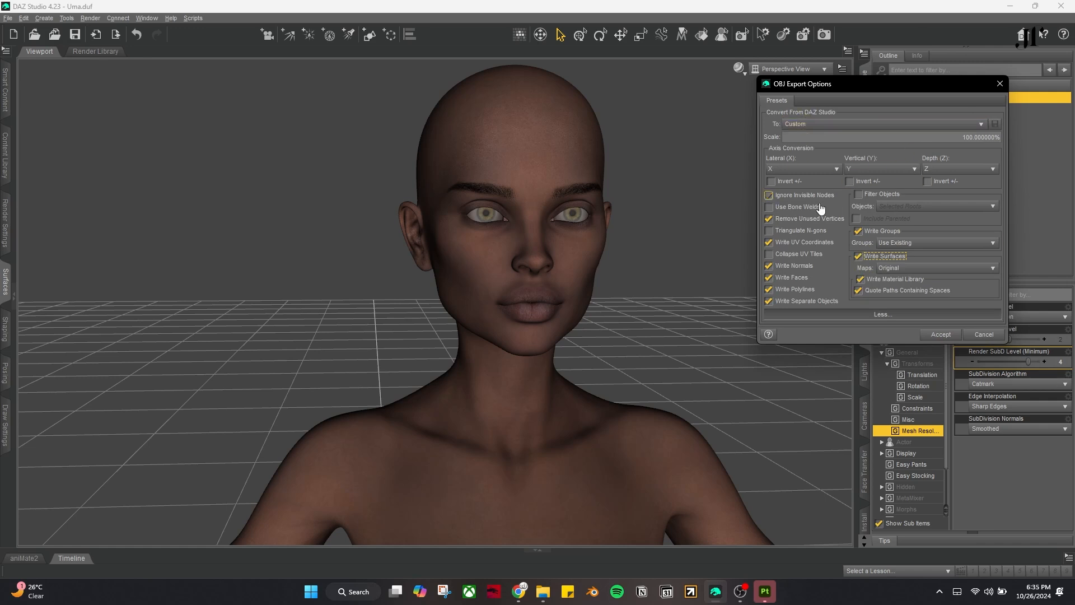
pyautogui.click(941, 335)
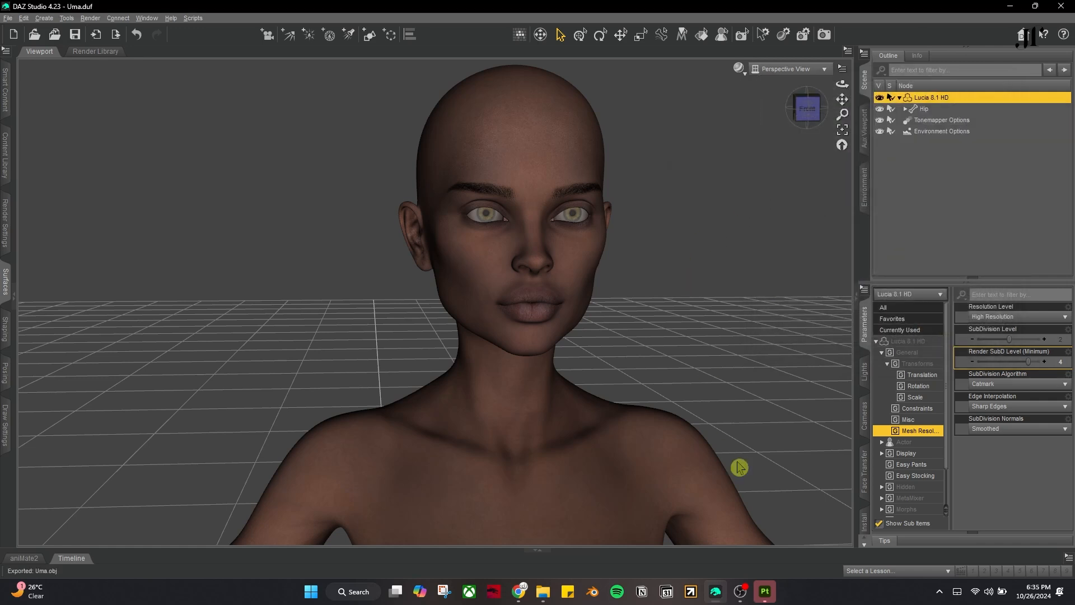
# - Switch to Adobe Substance 3D Painter and start a new project using Uma.obj from the DAZ Projects folder as its mesh
pyautogui.moveTo(763, 599)
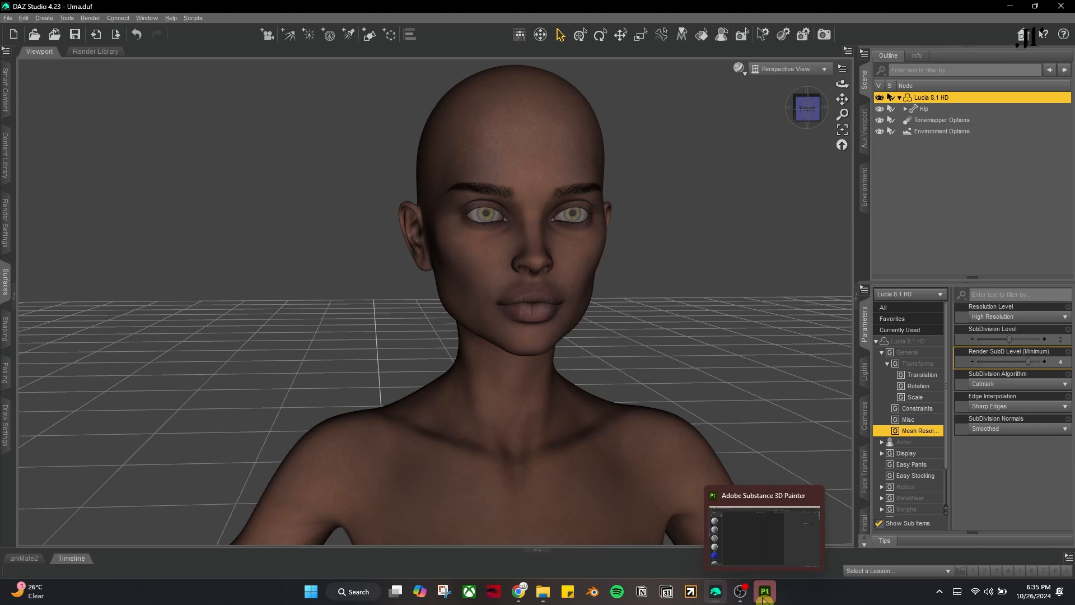
pyautogui.click(765, 592)
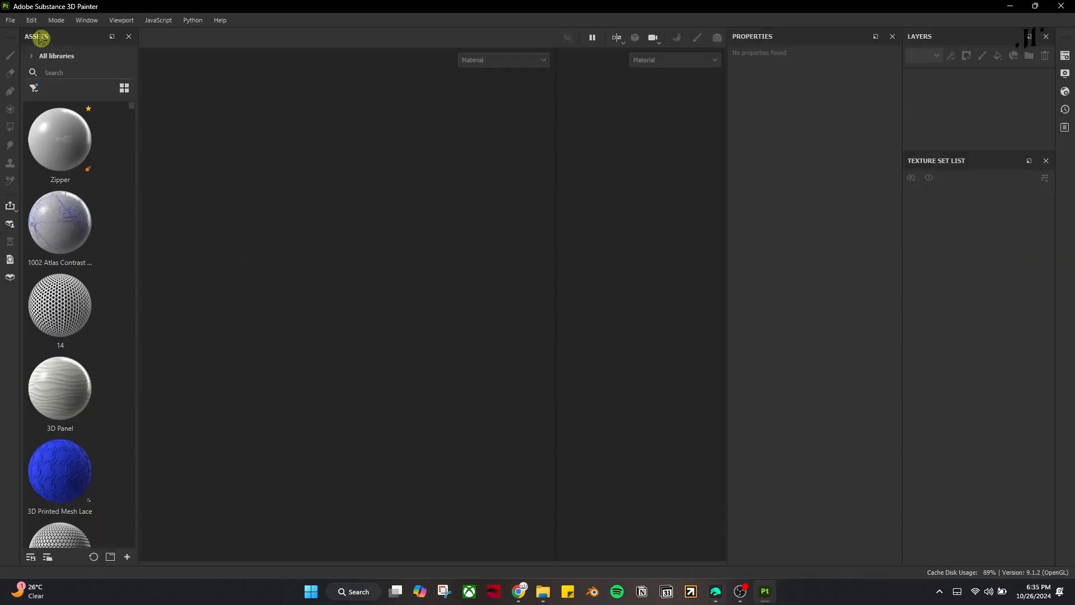
pyautogui.click(10, 20)
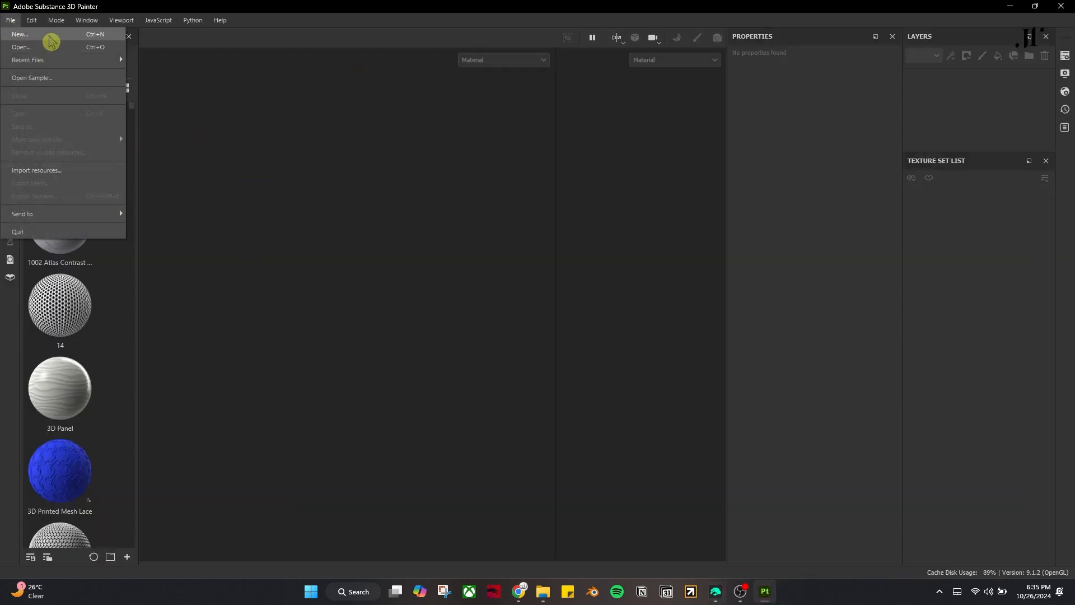
pyautogui.click(51, 39)
pyautogui.click(666, 172)
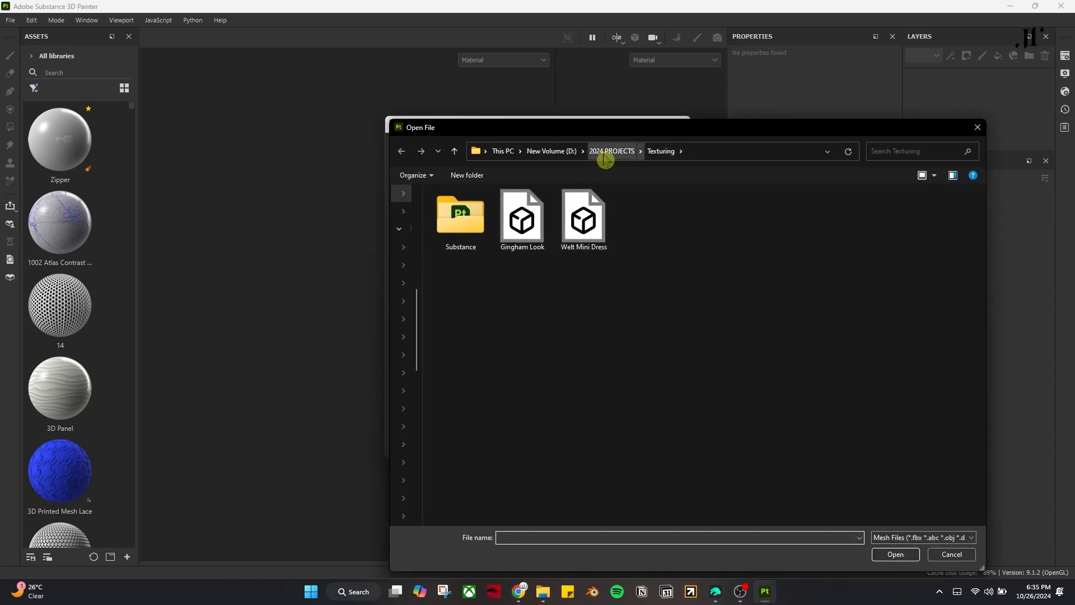
pyautogui.click(606, 153)
pyautogui.moveTo(730, 141); pyautogui.dragTo(3, 156)
pyautogui.press('Escape')
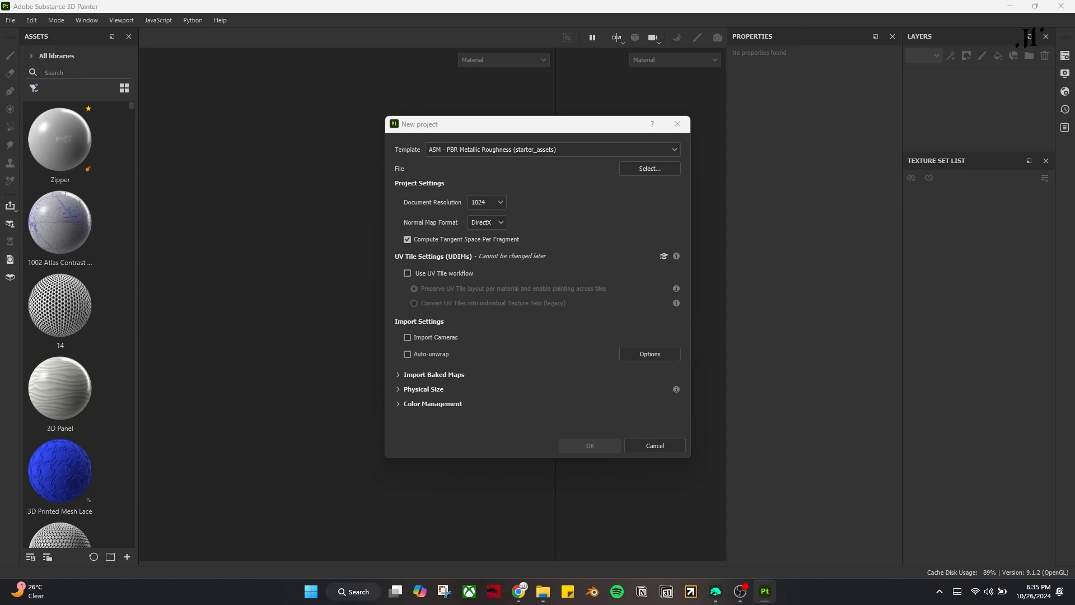
pyautogui.press('Return')
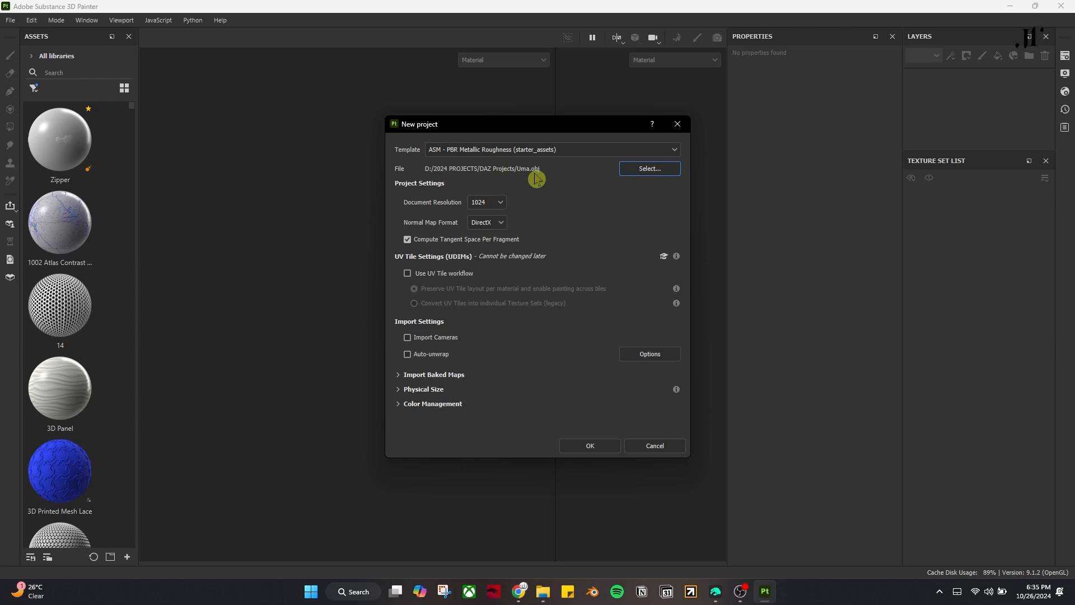
# - Enable the UV Tile workflow with the tile layout preserved per material and create the project
pyautogui.click(408, 274)
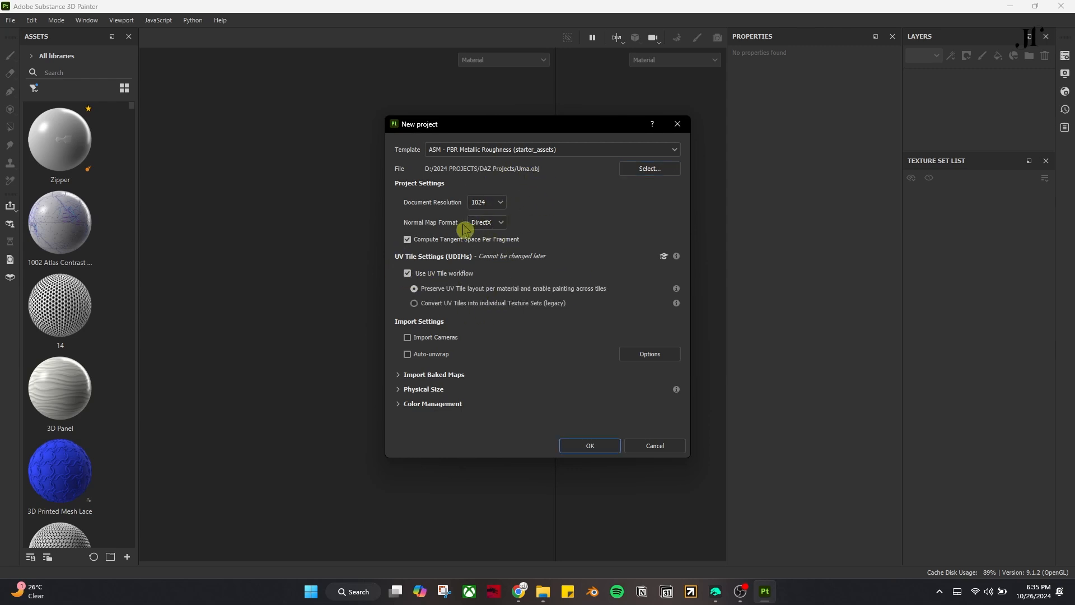
pyautogui.click(611, 450)
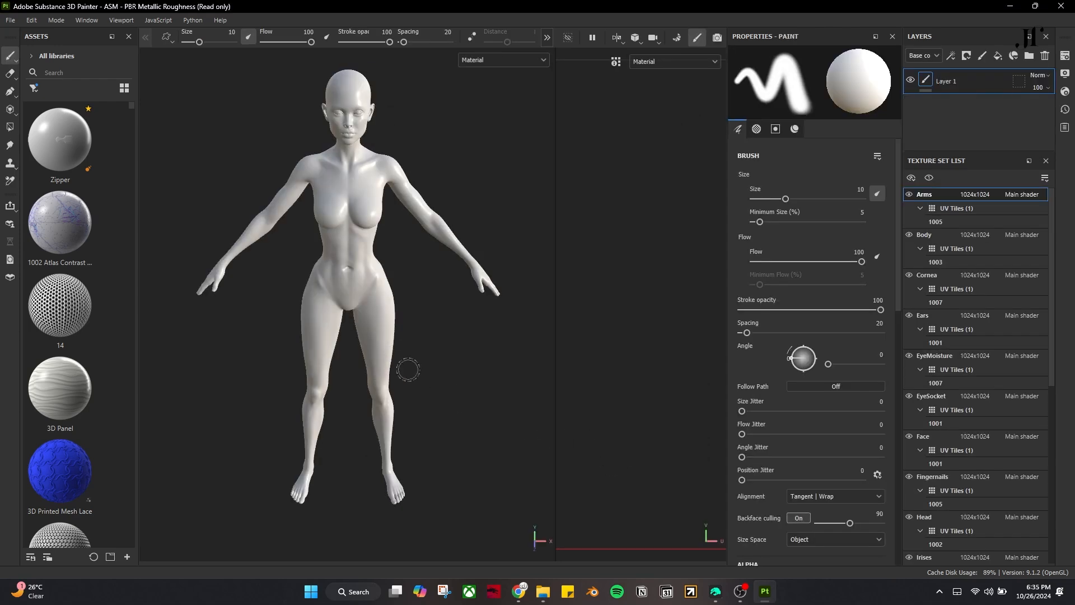
# - Examine the imported figure's head and shoulders up close in the 3D view
pyautogui.moveTo(403, 290); pyautogui.dragTo(406, 395, button='middle')
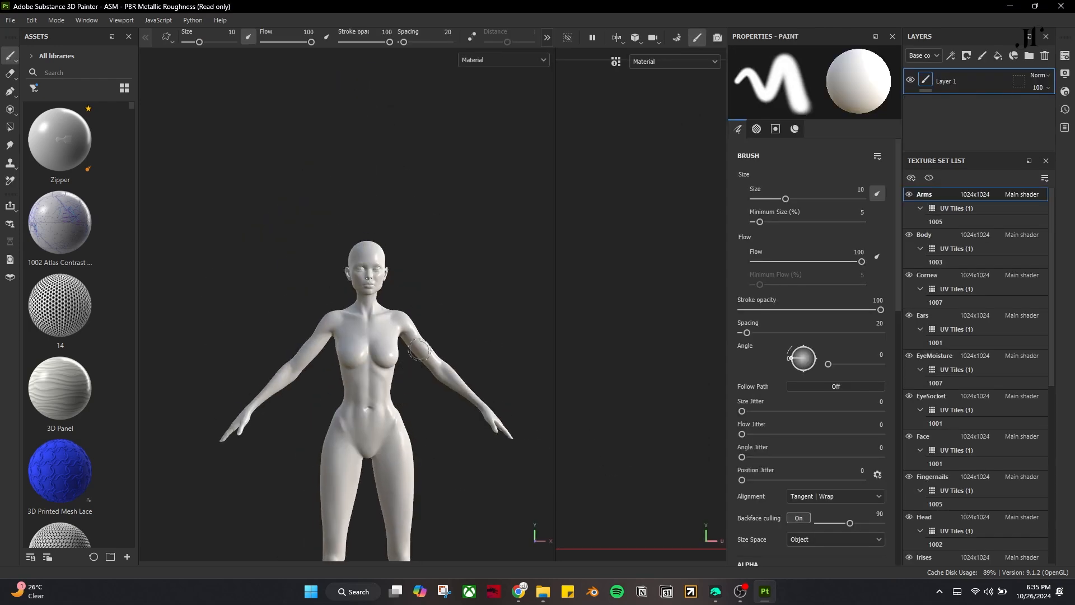
pyautogui.scroll(2, 419, 351)
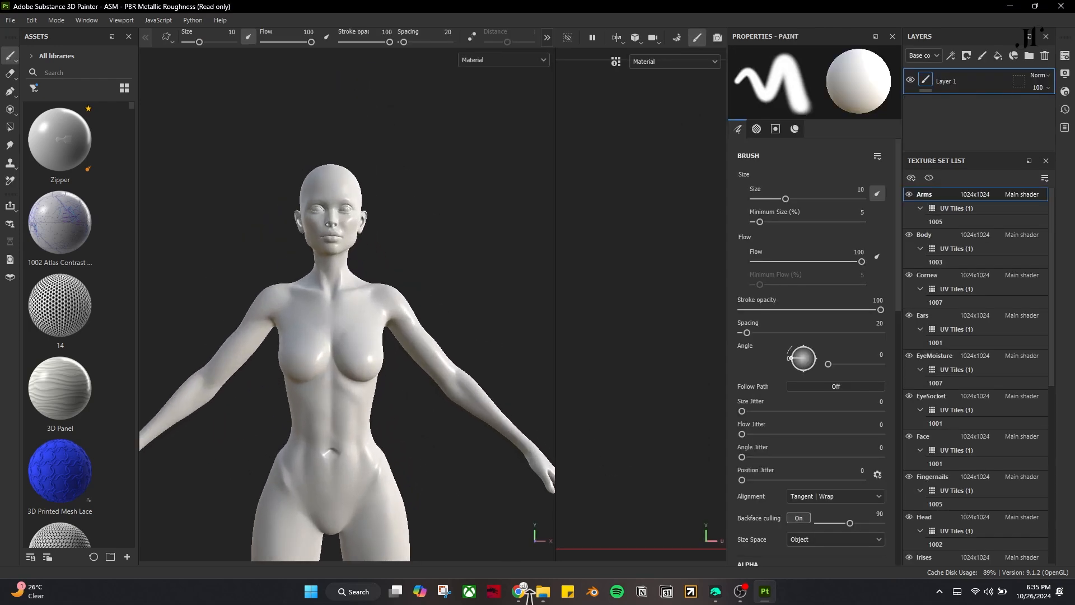
pyautogui.scroll(3, 392, 282)
pyautogui.moveTo(274, 298); pyautogui.dragTo(379, 401, button='middle')
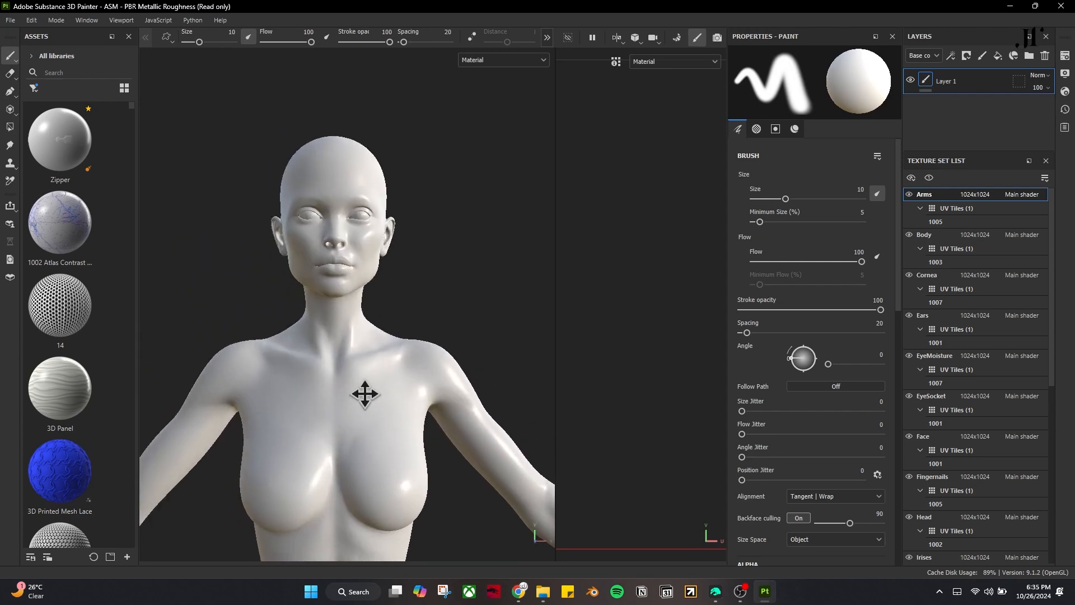
pyautogui.keyDown('alt'); pyautogui.moveTo(410, 306); pyautogui.dragTo(424, 476, button='right'); pyautogui.keyUp('alt')
pyautogui.keyDown('alt'); pyautogui.moveTo(403, 266); pyautogui.dragTo(451, 397, button='middle'); pyautogui.keyUp('alt')
pyautogui.keyDown('alt'); pyautogui.moveTo(460, 384); pyautogui.dragTo(466, 331); pyautogui.keyUp('alt')
pyautogui.keyDown('alt'); pyautogui.moveTo(468, 332); pyautogui.dragTo(458, 444, button='right'); pyautogui.keyUp('alt')
pyautogui.keyDown('alt'); pyautogui.moveTo(468, 382); pyautogui.dragTo(446, 417); pyautogui.keyUp('alt')
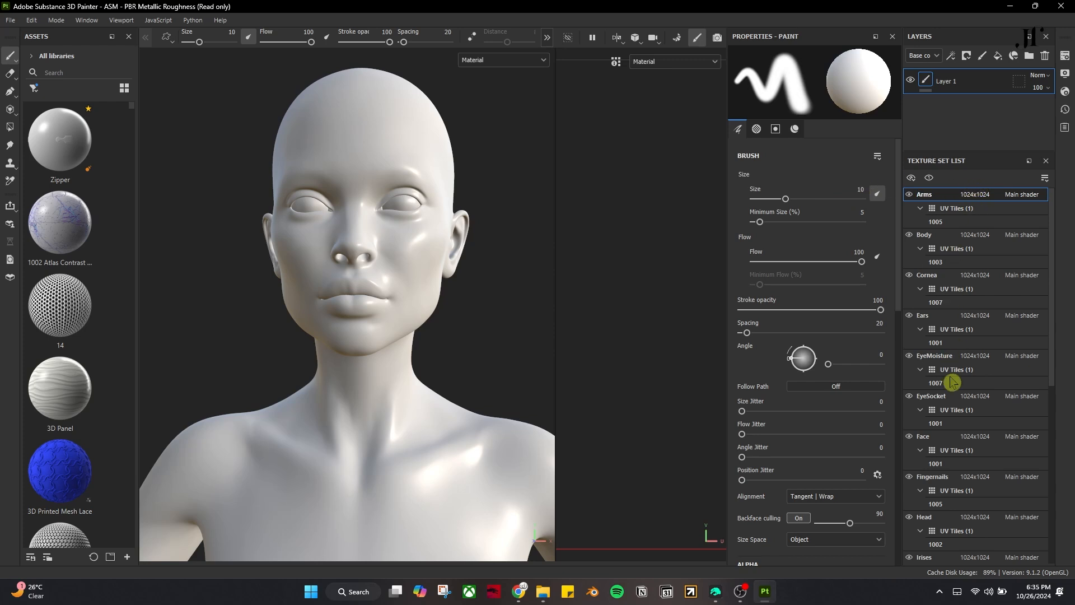
# - Select the Face texture set and switch the viewport to the 3D only layout
pyautogui.click(946, 440)
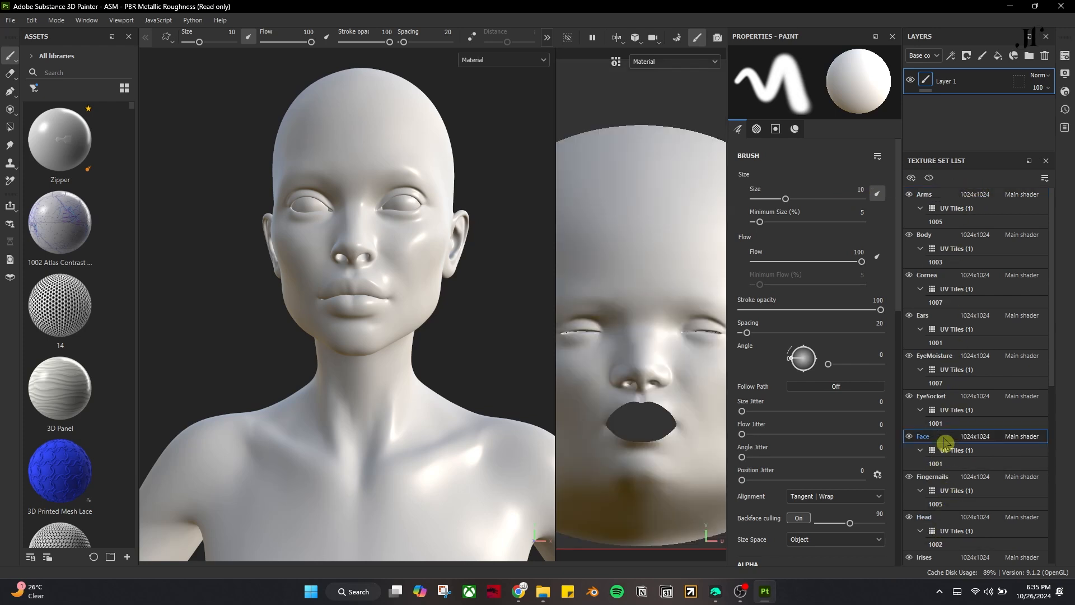
pyautogui.scroll(-2, 627, 308)
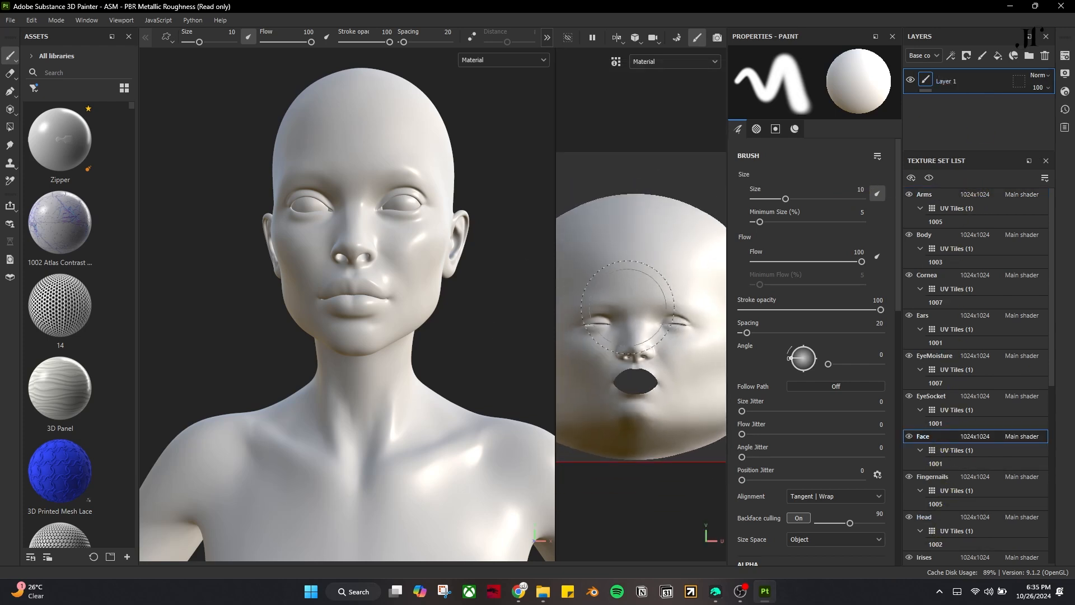
pyautogui.click(617, 37)
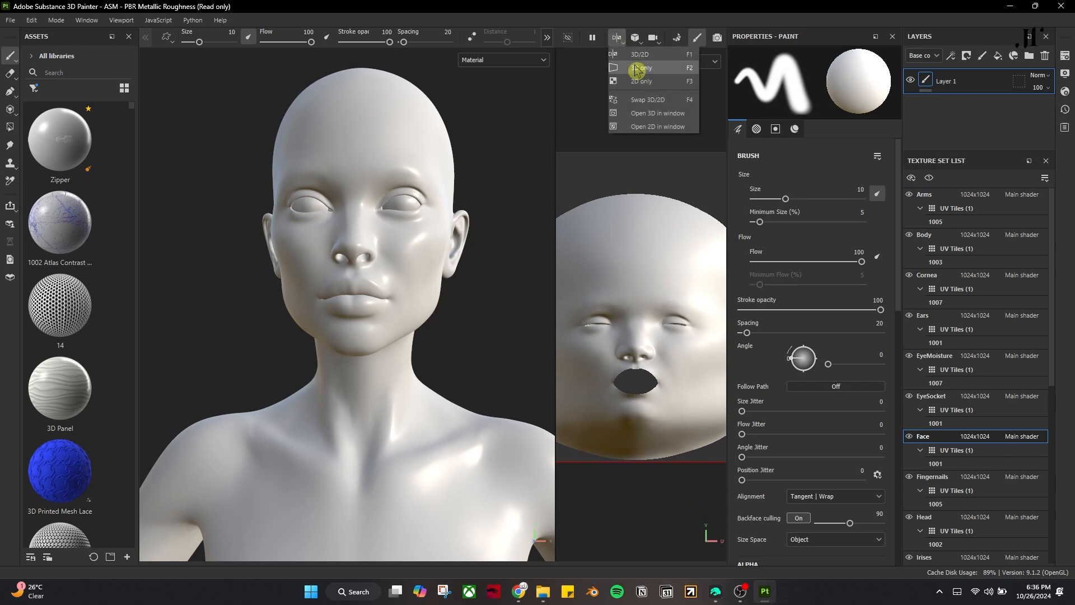
pyautogui.click(638, 67)
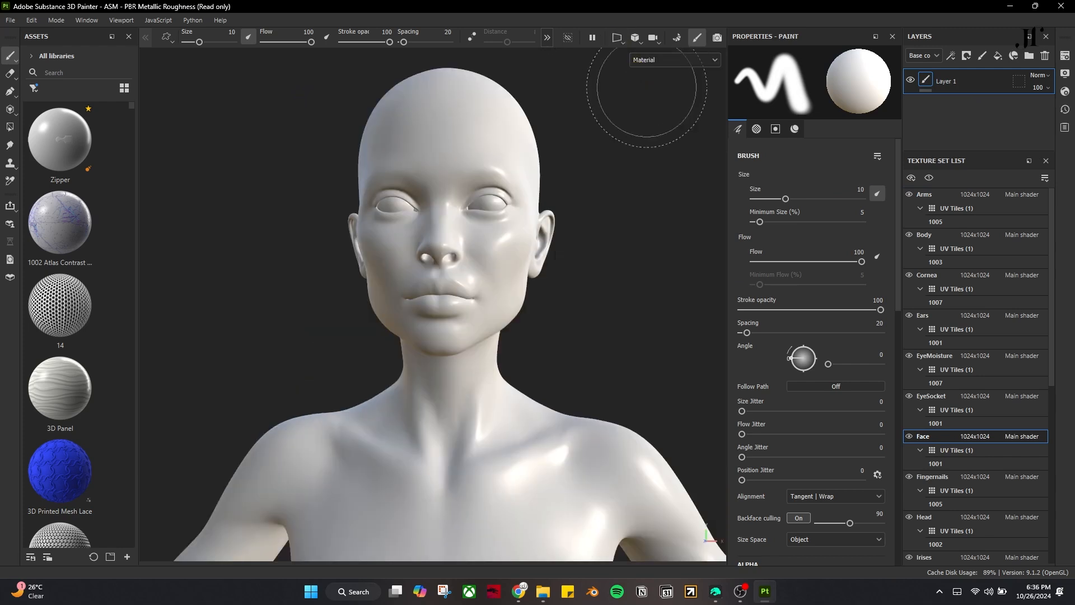
# - Start adding import resources and browse to D:\DAZ LIBRARY\Runtime\Textures\!P3D\Brittany
pyautogui.click(128, 561)
pyautogui.click(599, 148)
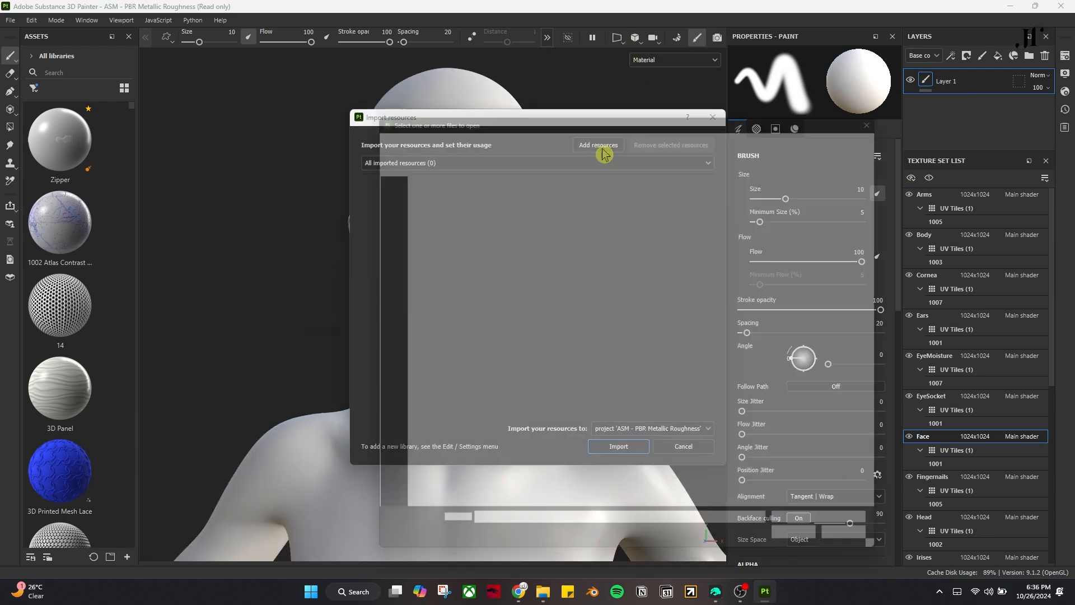
pyautogui.click(693, 129)
pyautogui.write('D:\\DAZ LIBRARY\\Runtime\\Textures\\!P3D\\Brittany')
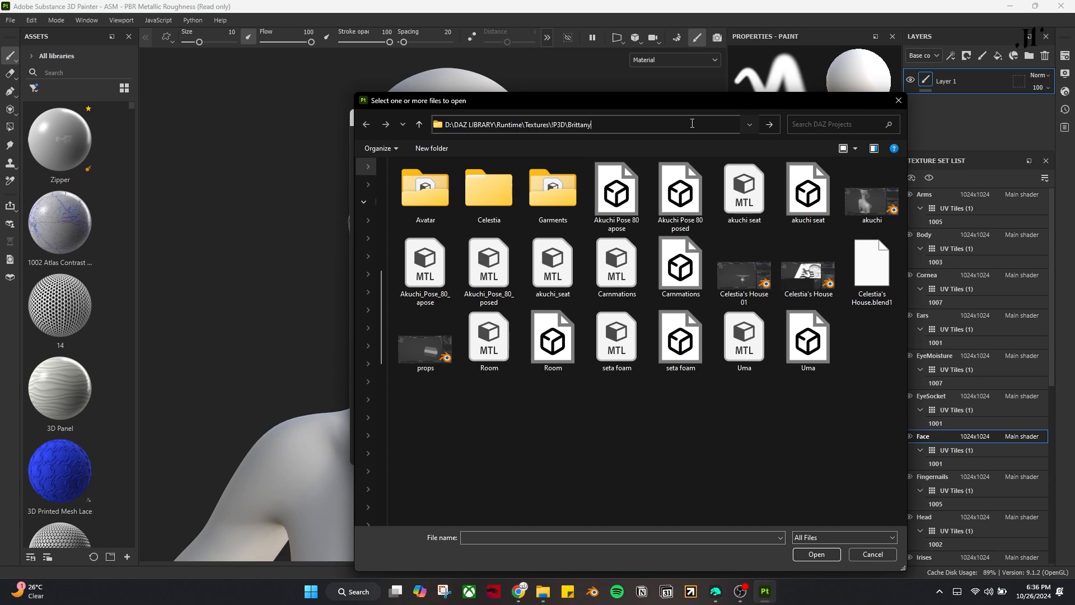
pyautogui.press('Return')
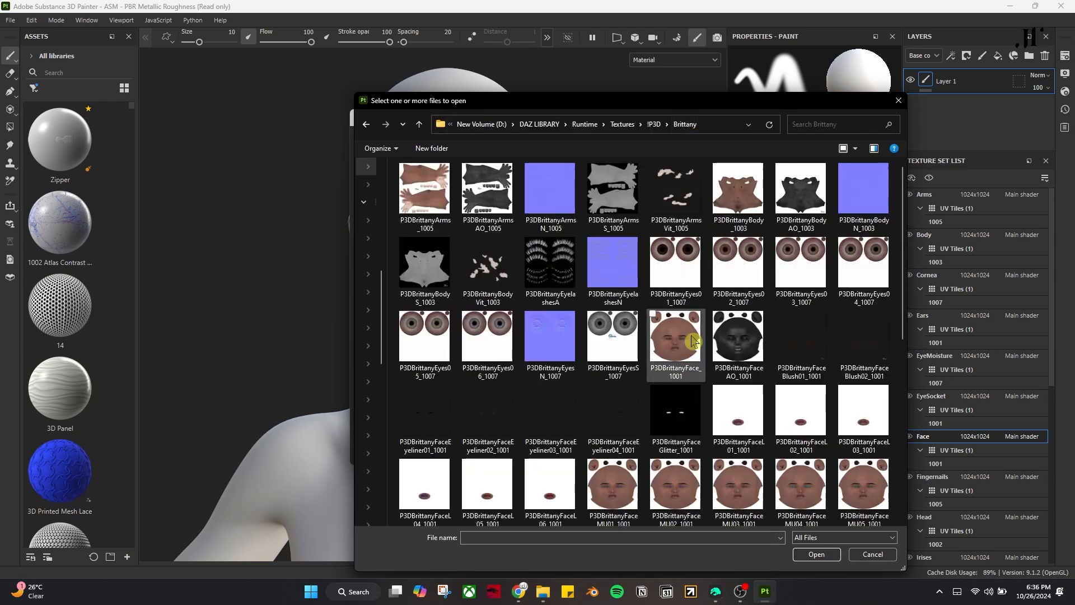
# - Select the base, AO, N and S texture maps for the arms (1005) and body (1003)
pyautogui.click(425, 193)
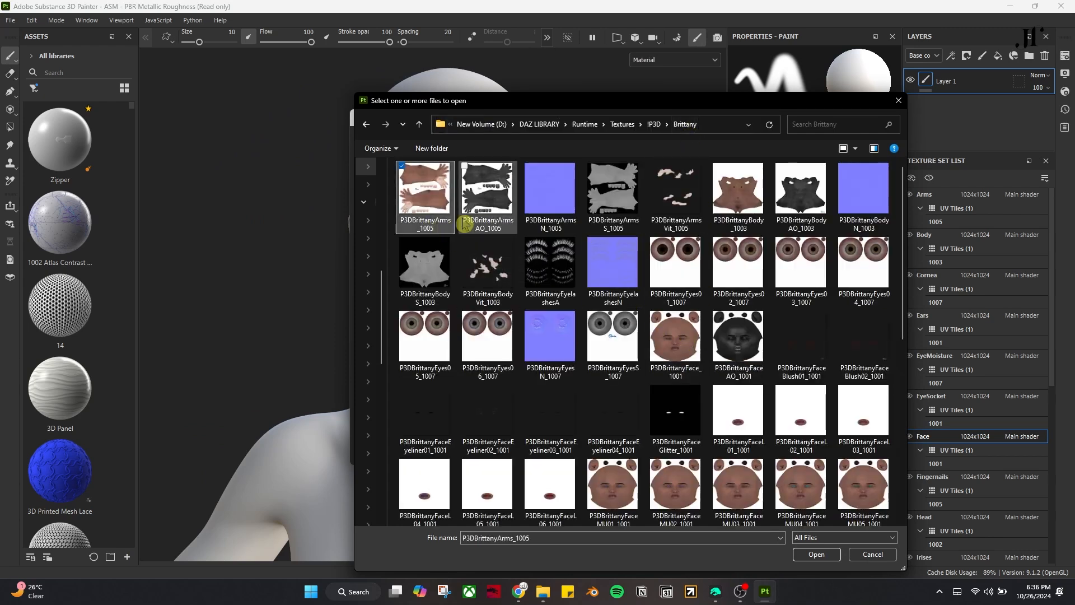
pyautogui.keyDown('ctrl'); pyautogui.click(489, 220); pyautogui.keyUp('ctrl')
pyautogui.keyDown('ctrl'); pyautogui.click(550, 197); pyautogui.keyUp('ctrl')
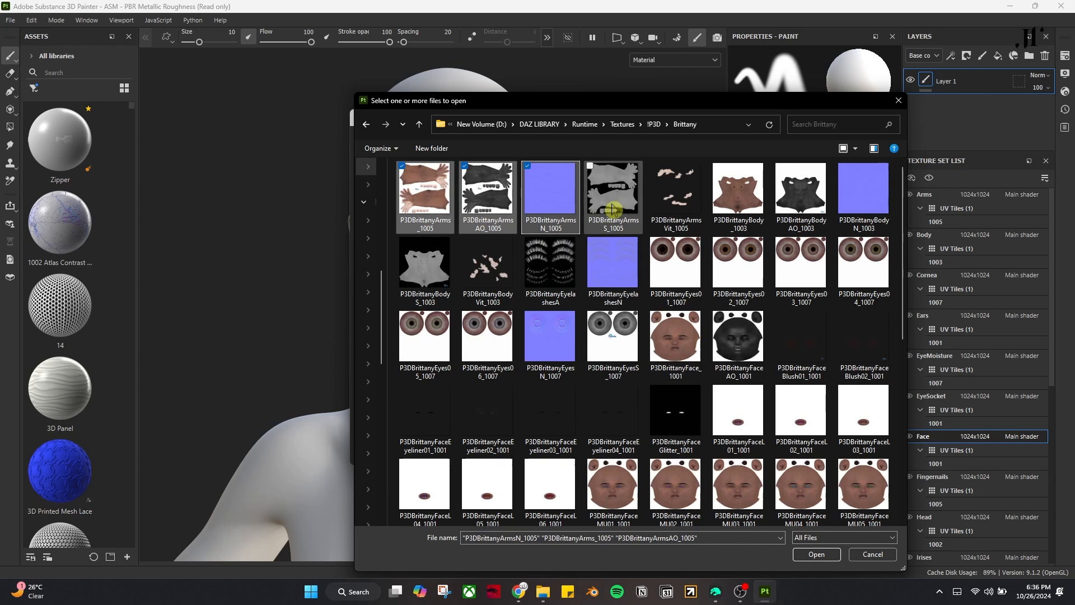
pyautogui.keyDown('ctrl'); pyautogui.click(613, 209); pyautogui.keyUp('ctrl')
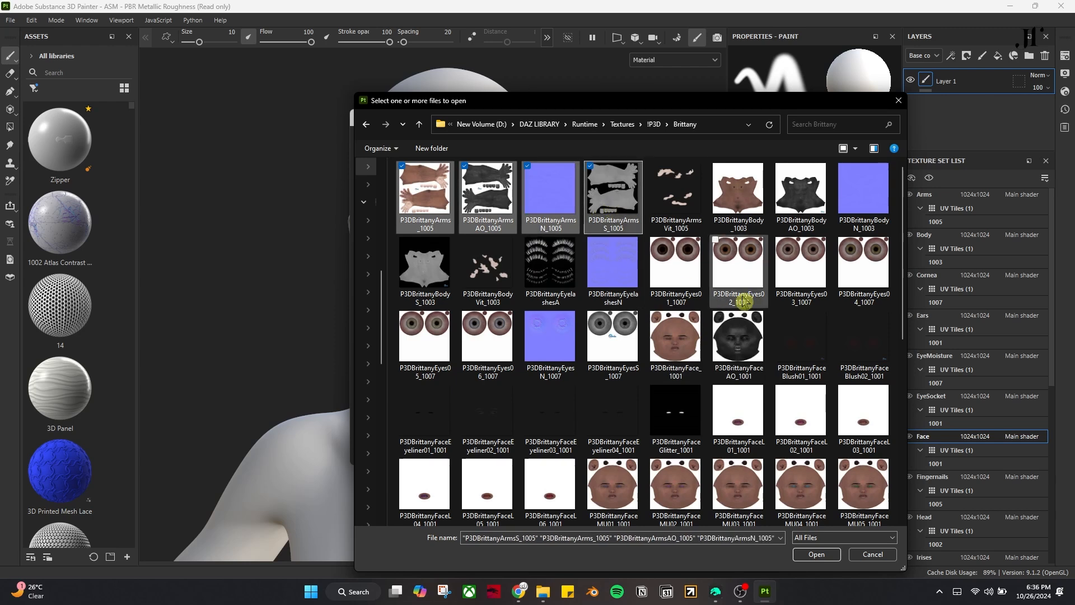
pyautogui.keyDown('ctrl'); pyautogui.click(753, 224); pyautogui.keyUp('ctrl')
pyautogui.keyDown('ctrl'); pyautogui.click(801, 221); pyautogui.keyUp('ctrl')
pyautogui.keyDown('ctrl'); pyautogui.click(862, 221); pyautogui.keyUp('ctrl')
pyautogui.keyDown('ctrl'); pyautogui.click(423, 280); pyautogui.keyUp('ctrl')
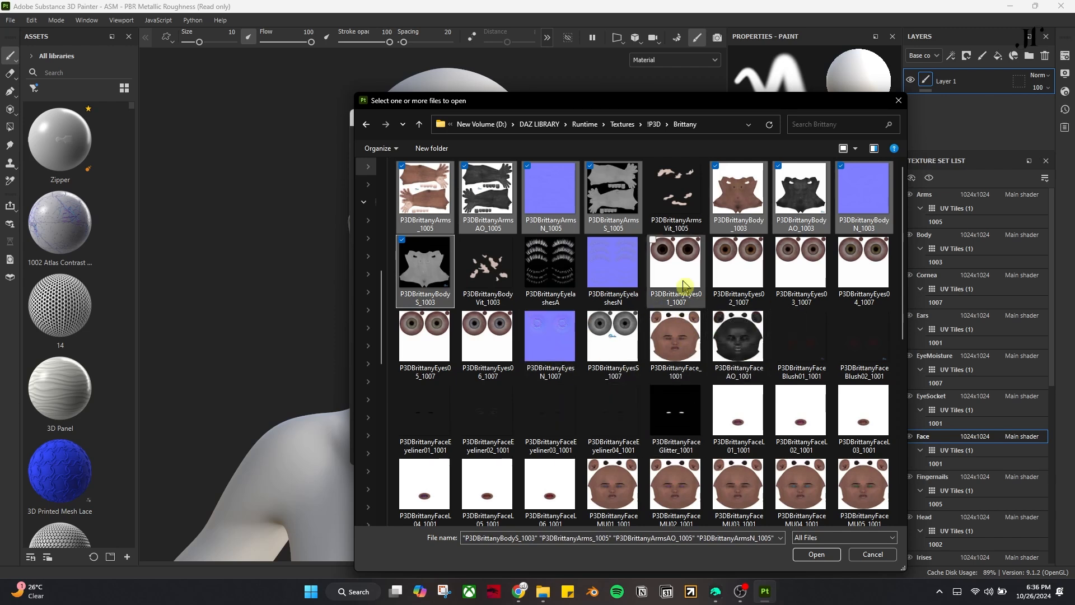
# - Add the Eyes04, EyesN and EyesS texture maps (1007) to the file selection
pyautogui.keyDown('ctrl'); pyautogui.click(873, 280); pyautogui.keyUp('ctrl')
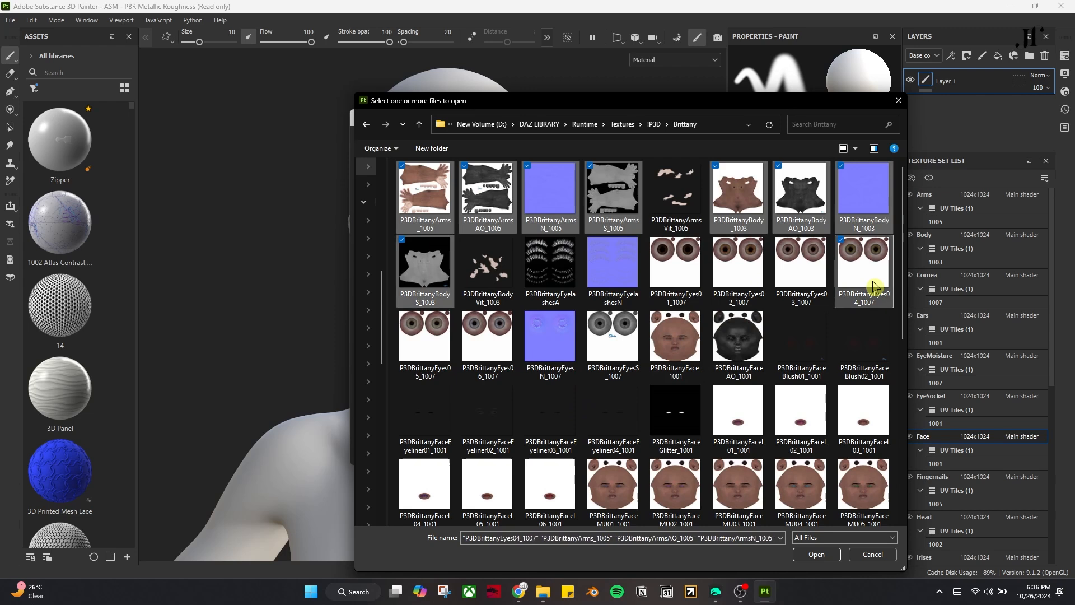
pyautogui.keyDown('ctrl'); pyautogui.click(559, 357); pyautogui.keyUp('ctrl')
pyautogui.keyDown('ctrl'); pyautogui.click(619, 343); pyautogui.keyUp('ctrl')
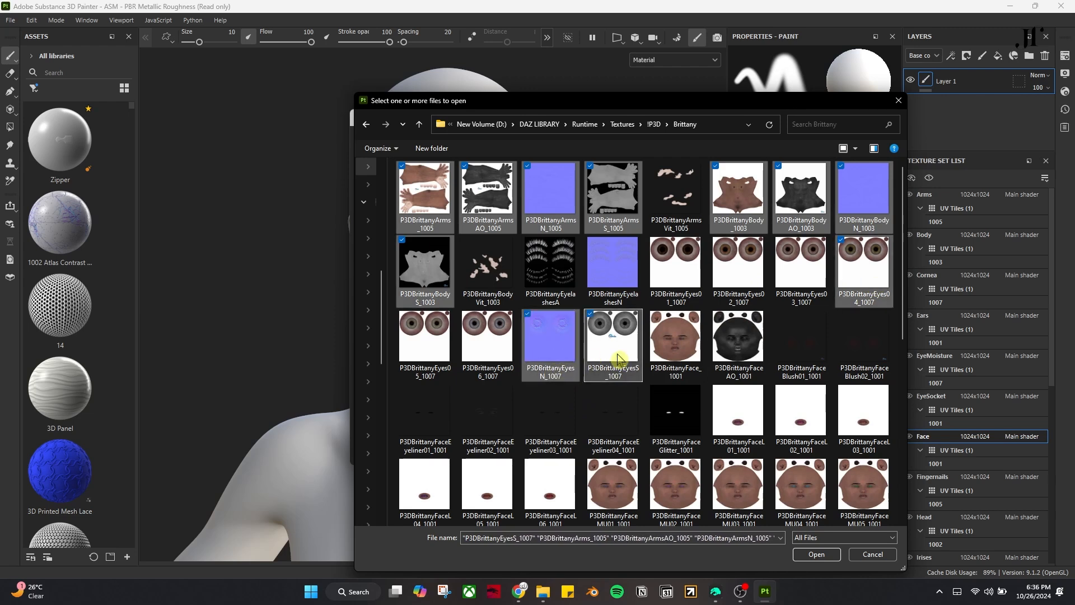
# - Add the base, AO, N and S texture maps for the head (1002) and legs (1004) to the selection
pyautogui.scroll(-5, 787, 404)
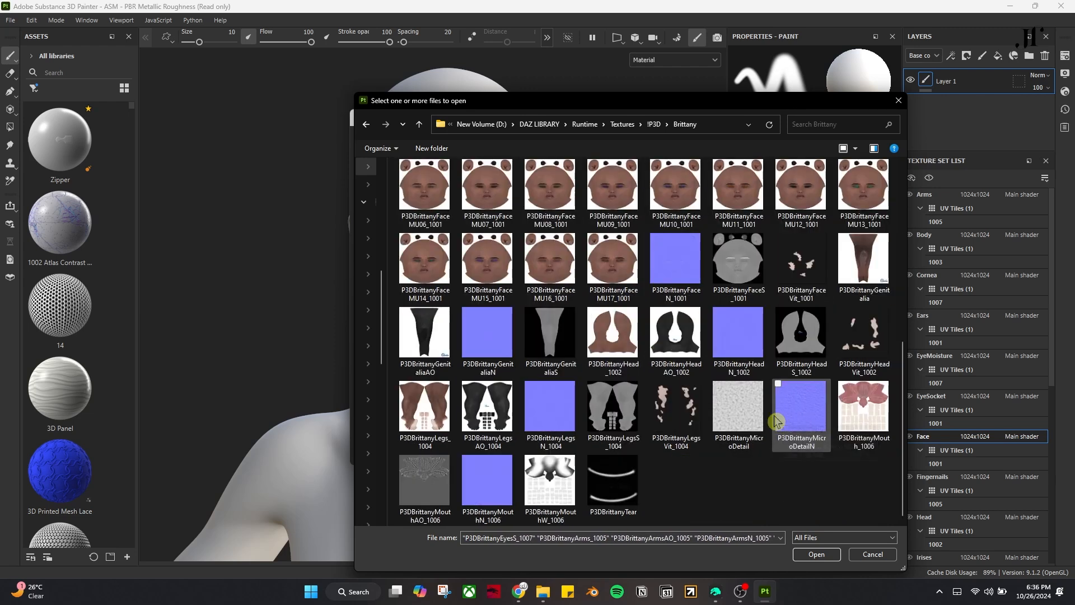
pyautogui.keyDown('ctrl'); pyautogui.click(615, 362); pyautogui.keyUp('ctrl')
pyautogui.keyDown('ctrl'); pyautogui.click(678, 358); pyautogui.keyUp('ctrl')
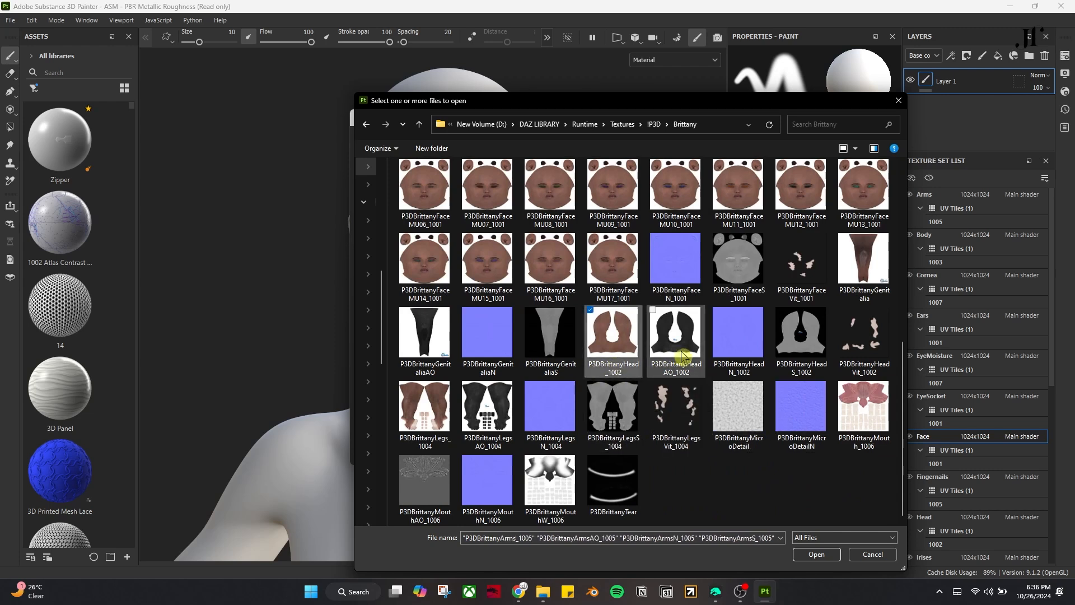
pyautogui.keyDown('ctrl'); pyautogui.click(723, 359); pyautogui.keyUp('ctrl')
pyautogui.keyDown('ctrl'); pyautogui.click(792, 372); pyautogui.keyUp('ctrl')
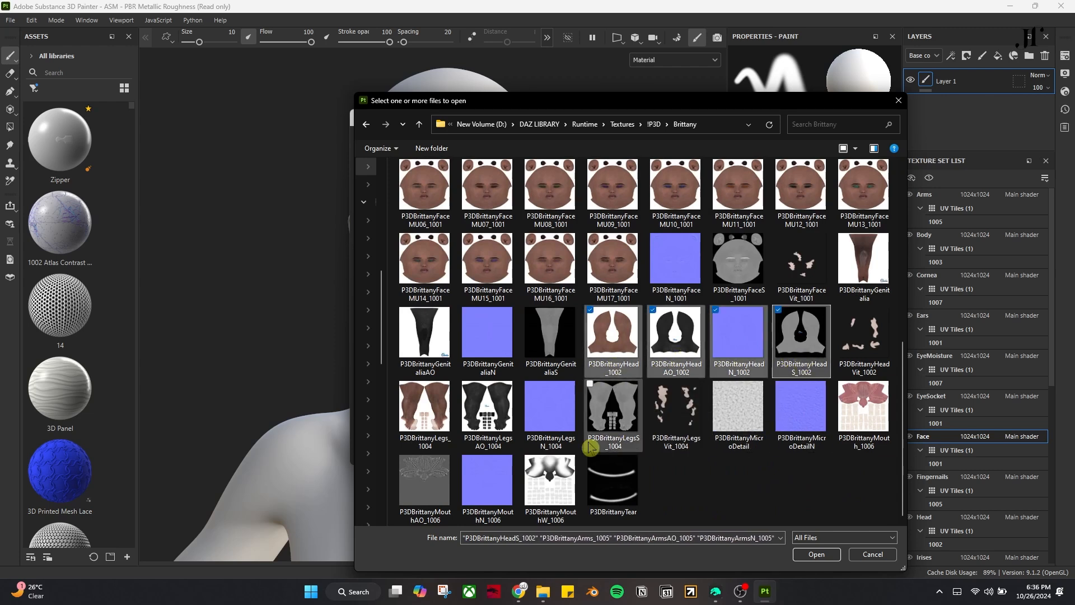
pyautogui.keyDown('ctrl'); pyautogui.click(445, 436); pyautogui.keyUp('ctrl')
pyautogui.keyDown('ctrl'); pyautogui.click(487, 414); pyautogui.keyUp('ctrl')
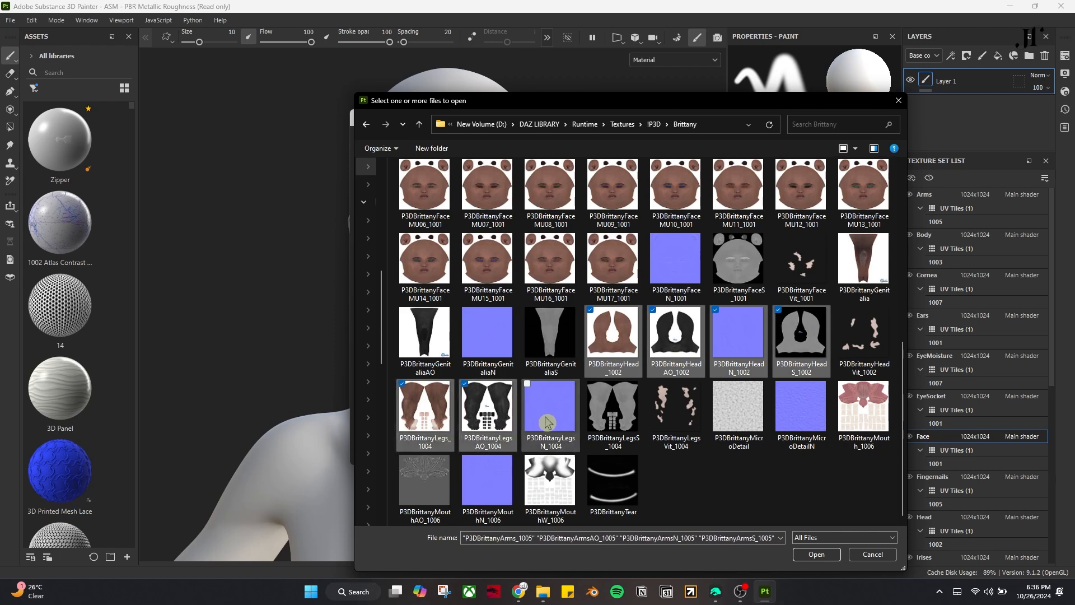
pyautogui.keyDown('ctrl'); pyautogui.click(551, 414); pyautogui.keyUp('ctrl')
pyautogui.keyDown('ctrl'); pyautogui.click(613, 414); pyautogui.keyUp('ctrl')
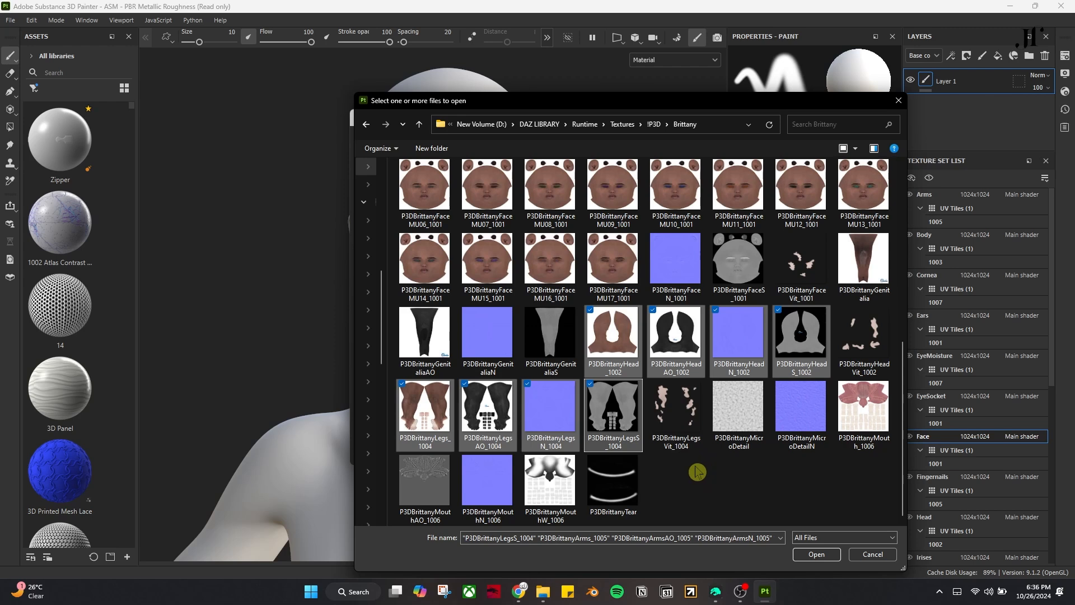
# - Add the face's base, AO, N and S maps (1001) to the selection and load all selected files
pyautogui.scroll(5, 699, 472)
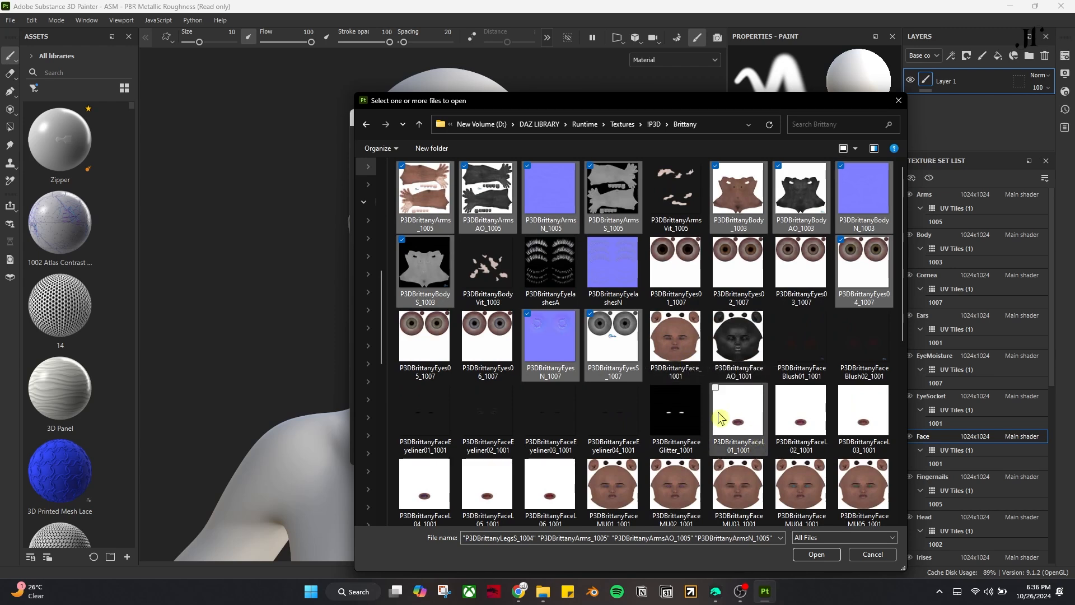
pyautogui.keyDown('ctrl'); pyautogui.click(695, 364); pyautogui.keyUp('ctrl')
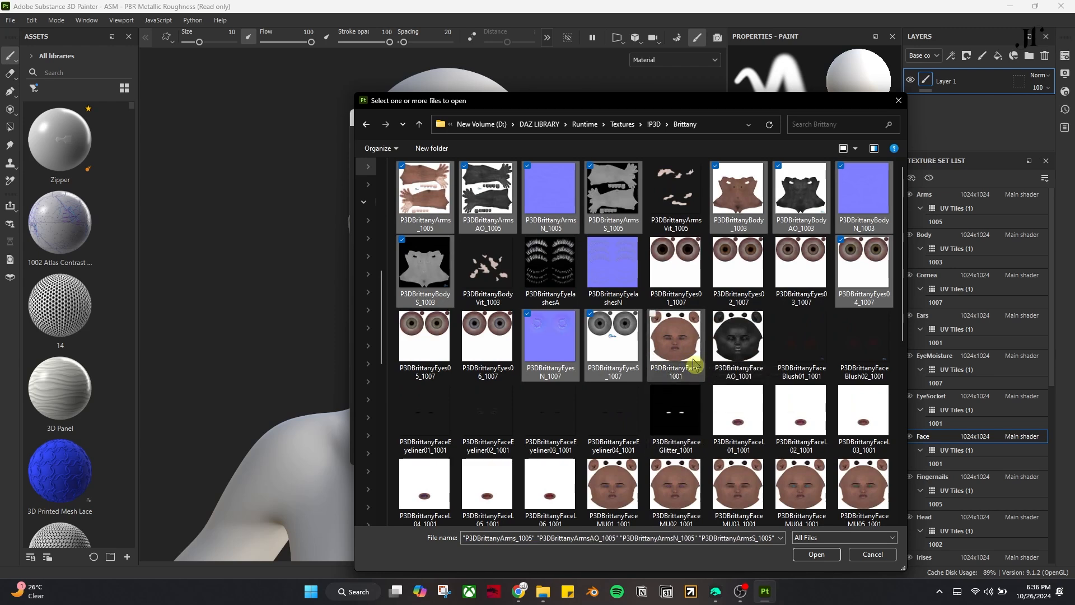
pyautogui.keyDown('ctrl'); pyautogui.click(731, 350); pyautogui.keyUp('ctrl')
pyautogui.scroll(-3, 717, 427)
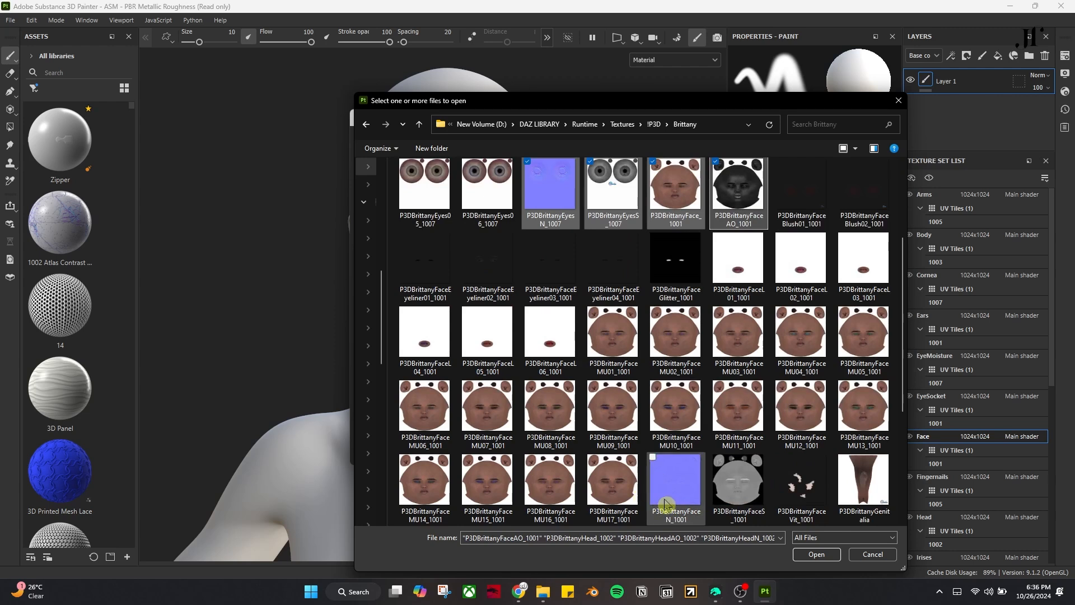
pyautogui.keyDown('ctrl'); pyautogui.click(704, 497); pyautogui.keyUp('ctrl')
pyautogui.keyDown('ctrl'); pyautogui.click(748, 496); pyautogui.keyUp('ctrl')
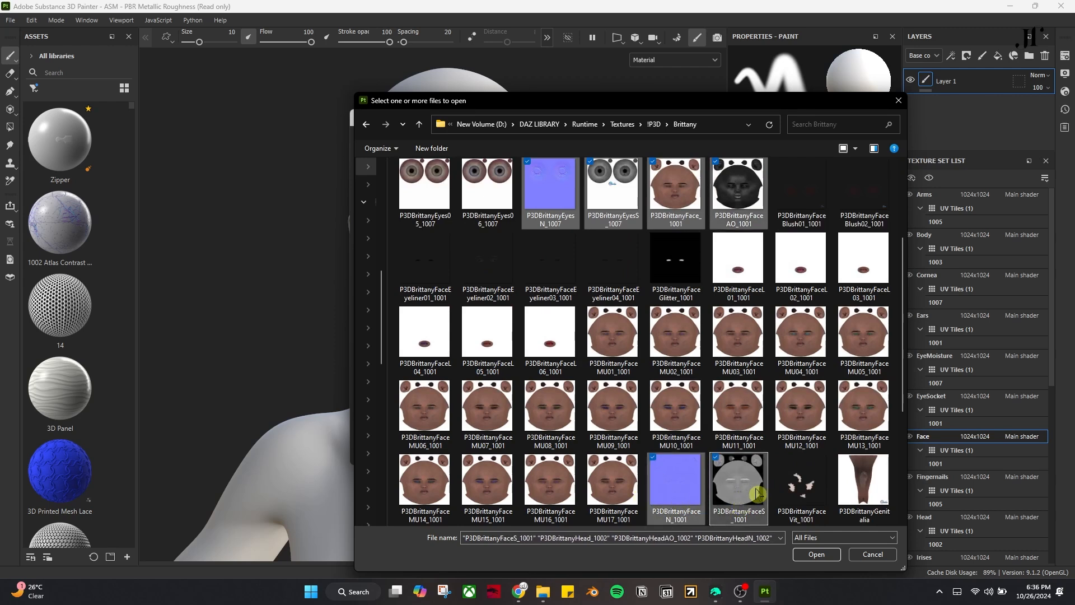
pyautogui.click(809, 557)
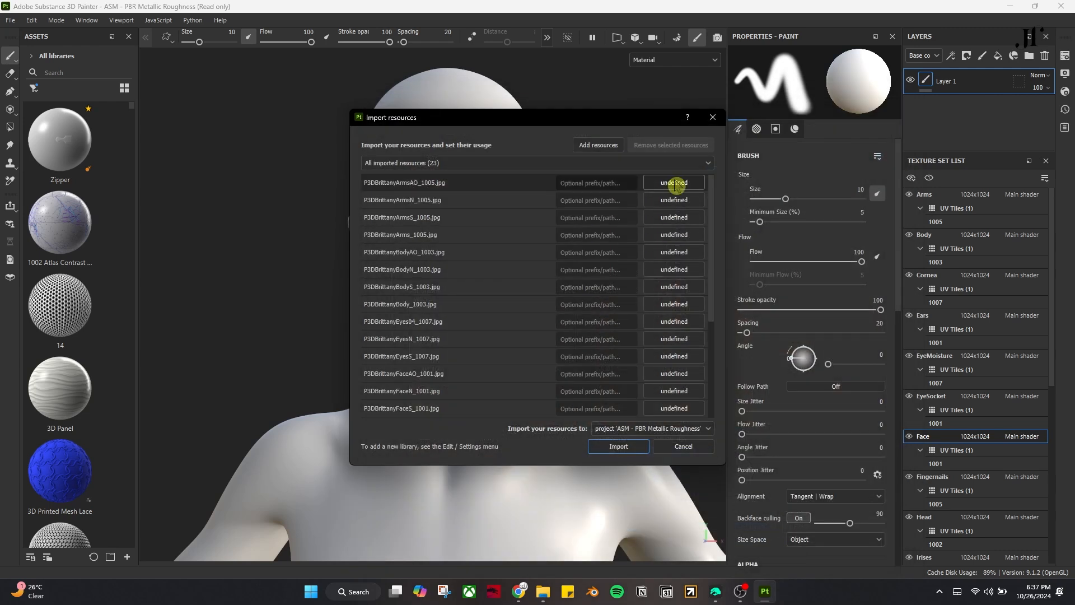
# - Define the listed resources' usage as texture and import them into the current project
pyautogui.scroll(-3, 681, 276)
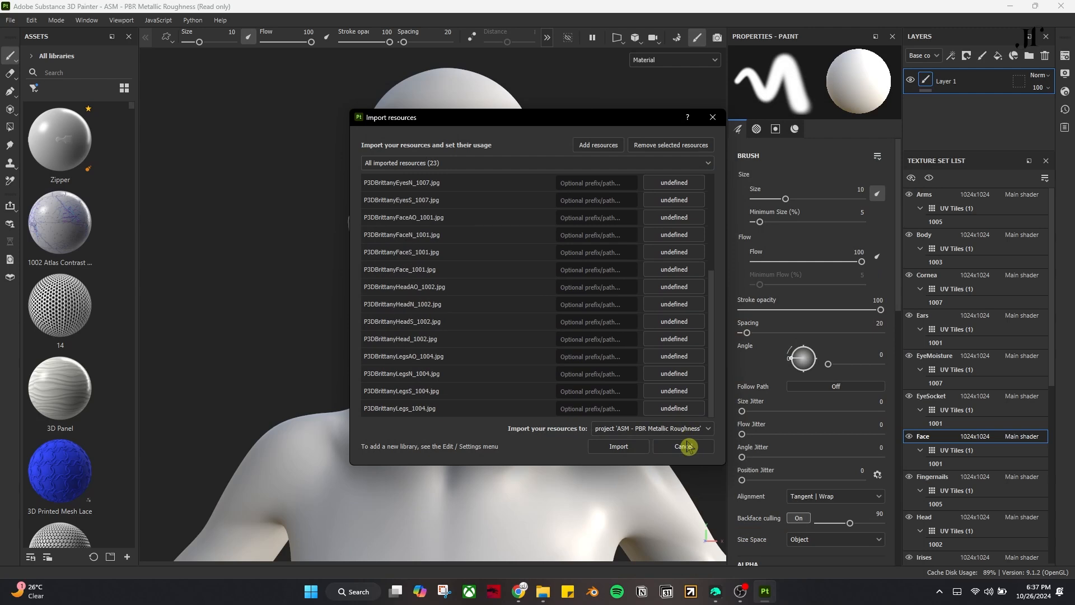
pyautogui.click(686, 413)
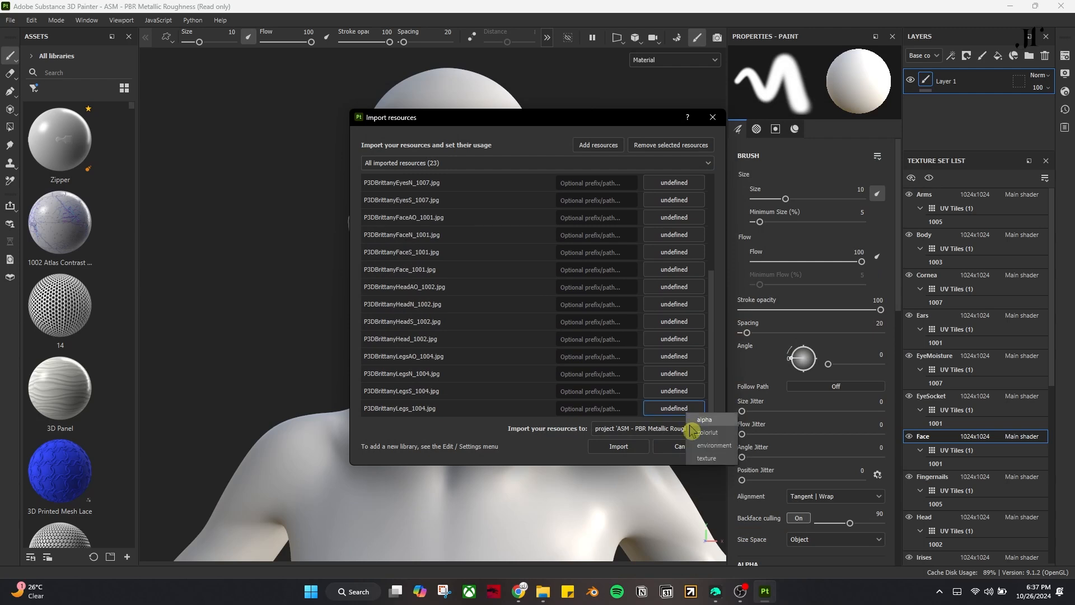
pyautogui.click(700, 456)
pyautogui.click(618, 447)
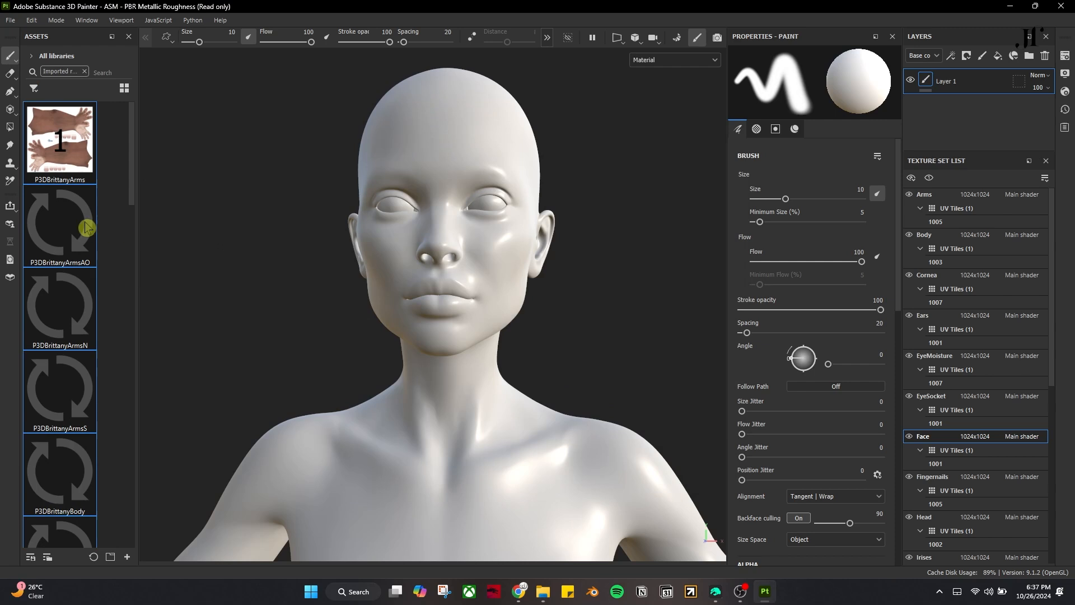
# - Look through the imported textures and set the asset thumbnails to Medium size
pyautogui.scroll(-10, 87, 336)
pyautogui.scroll(-3, 88, 338)
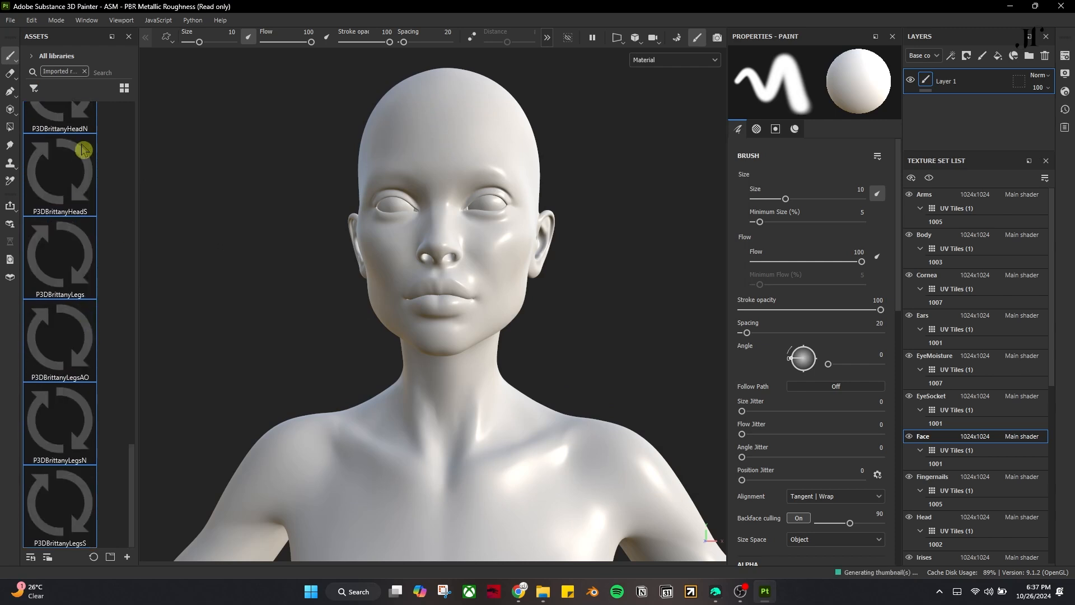
pyautogui.click(124, 88)
pyautogui.click(151, 118)
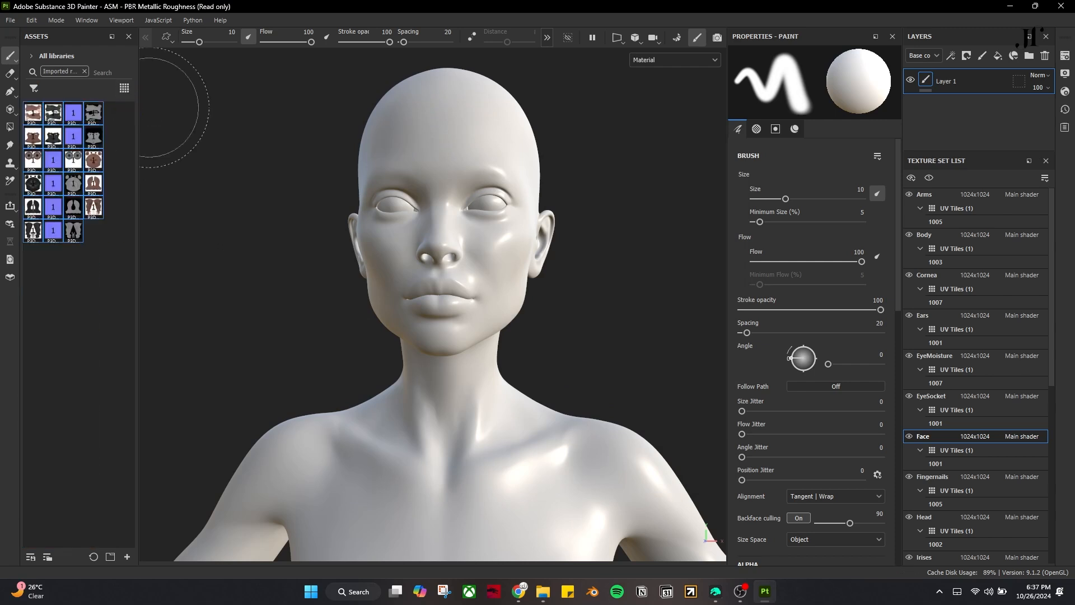
pyautogui.click(124, 88)
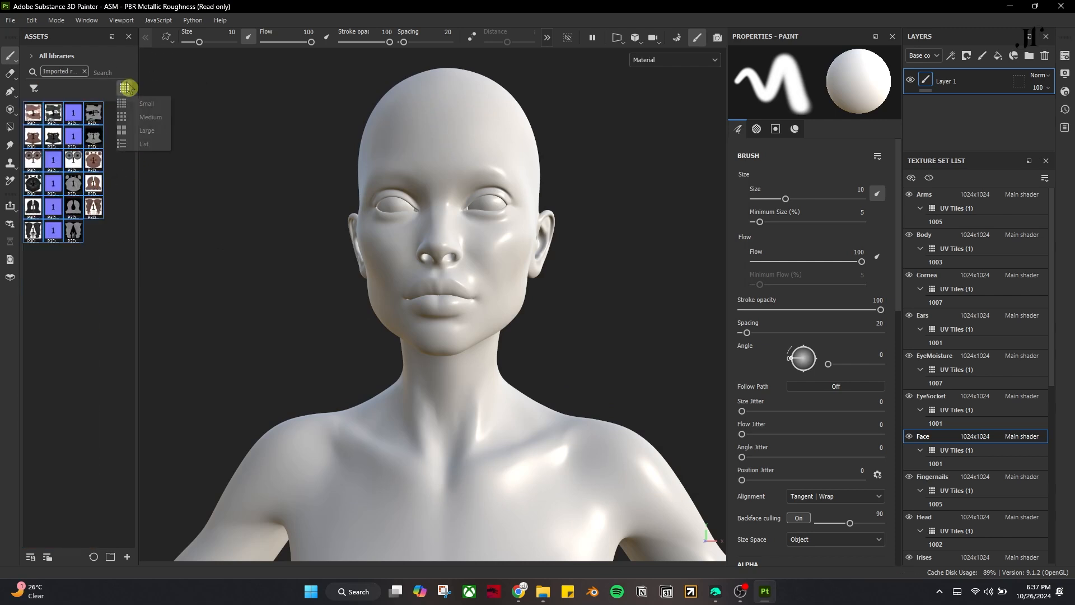
pyautogui.click(149, 125)
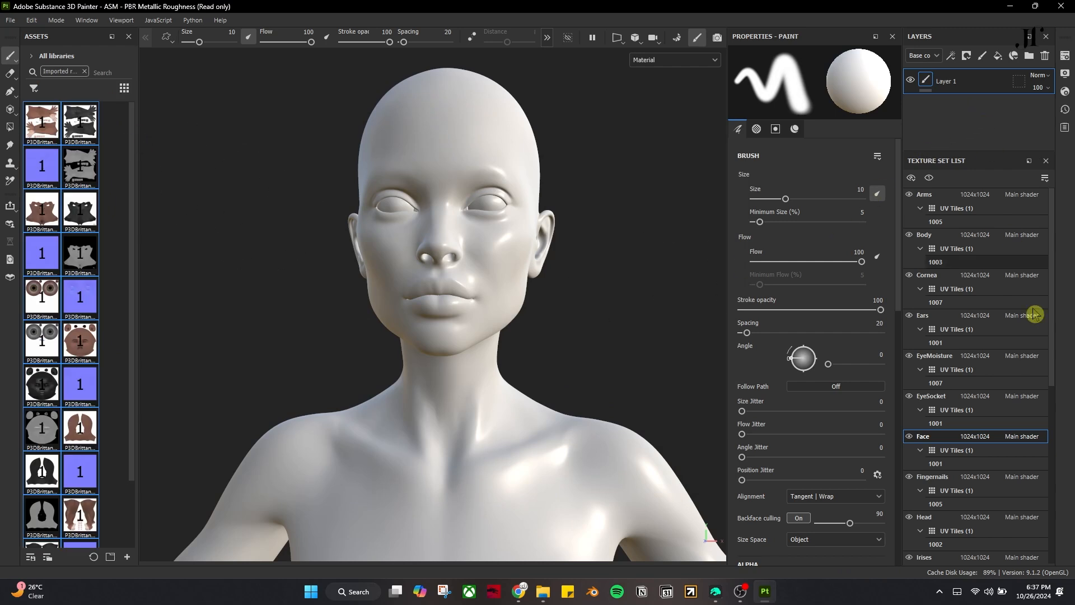
# - Replace the Face texture set's paint layer with a fill layer using P3DBrittanyFace as its Base color
pyautogui.click(1046, 57)
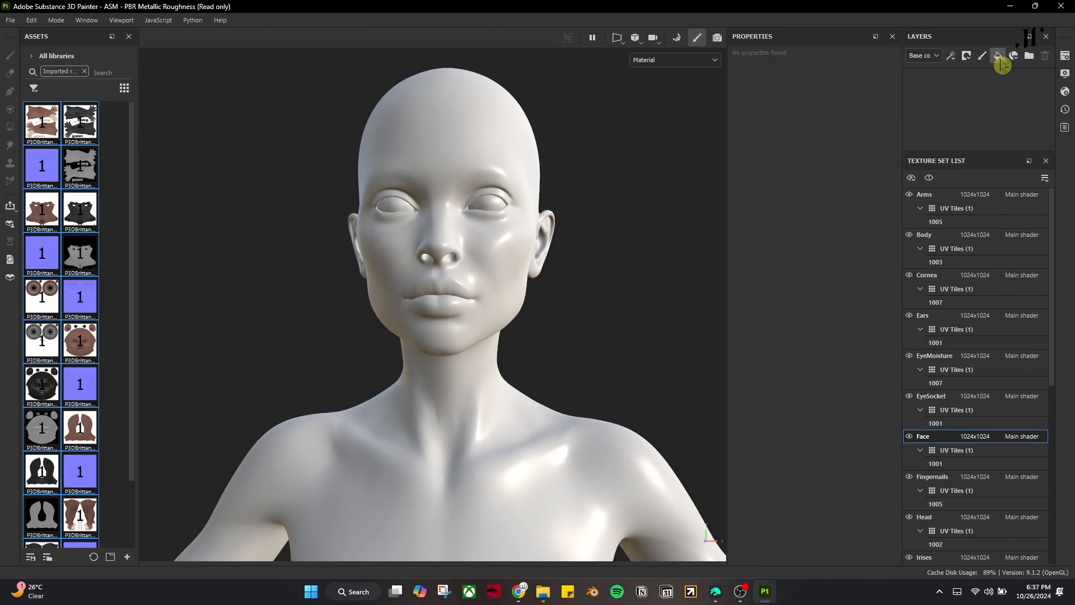
pyautogui.click(999, 59)
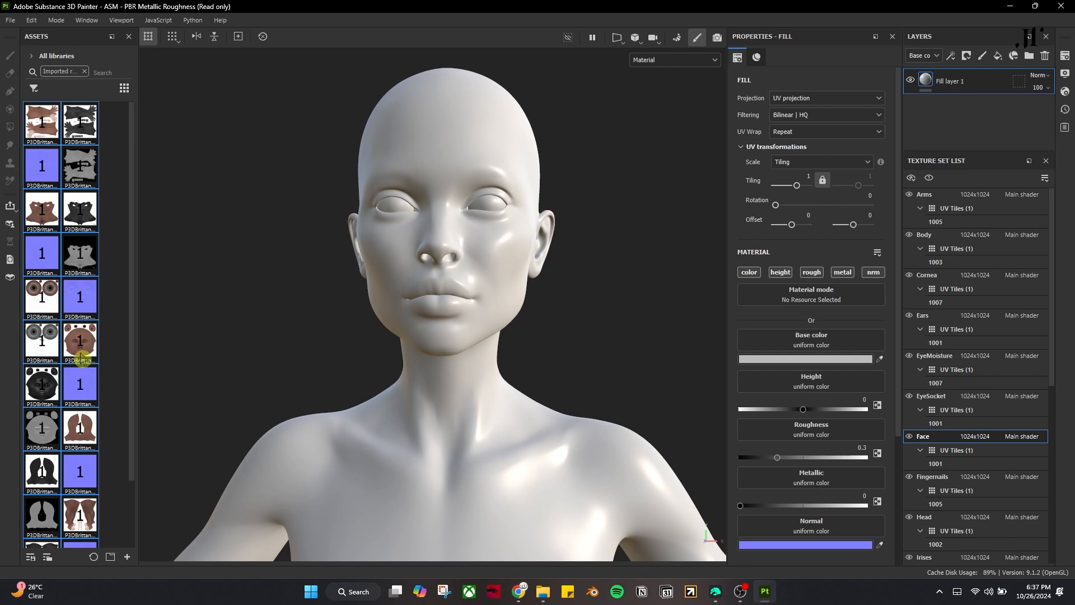
pyautogui.moveTo(83, 348); pyautogui.dragTo(775, 344)
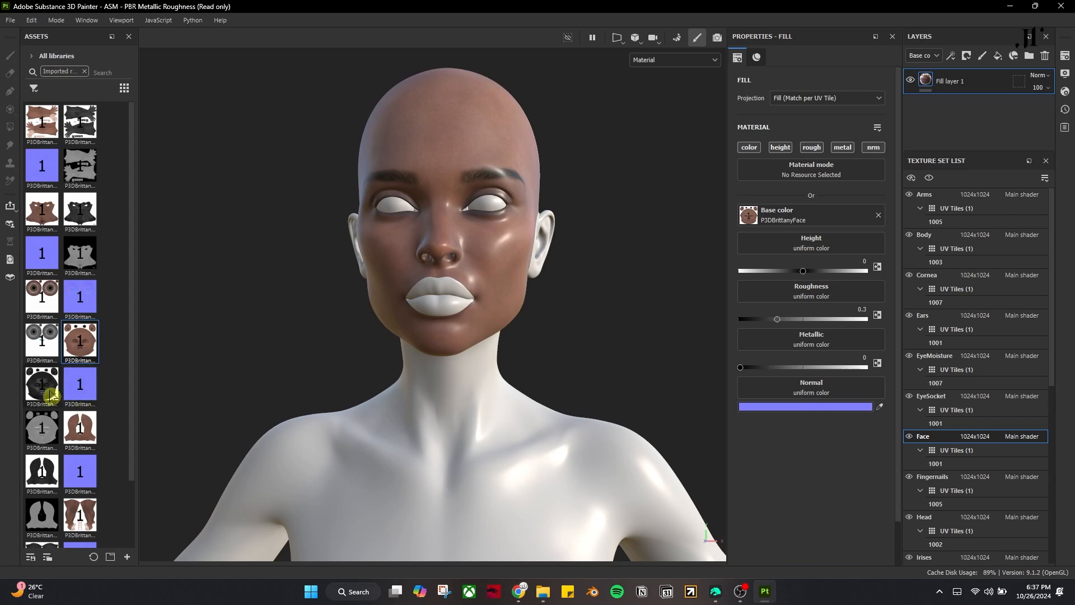
# - Add an Ambient occlusion channel to the Face texture set and assign P3DBrittanyFaceAO to it in the fill layer
pyautogui.moveTo(52, 396)
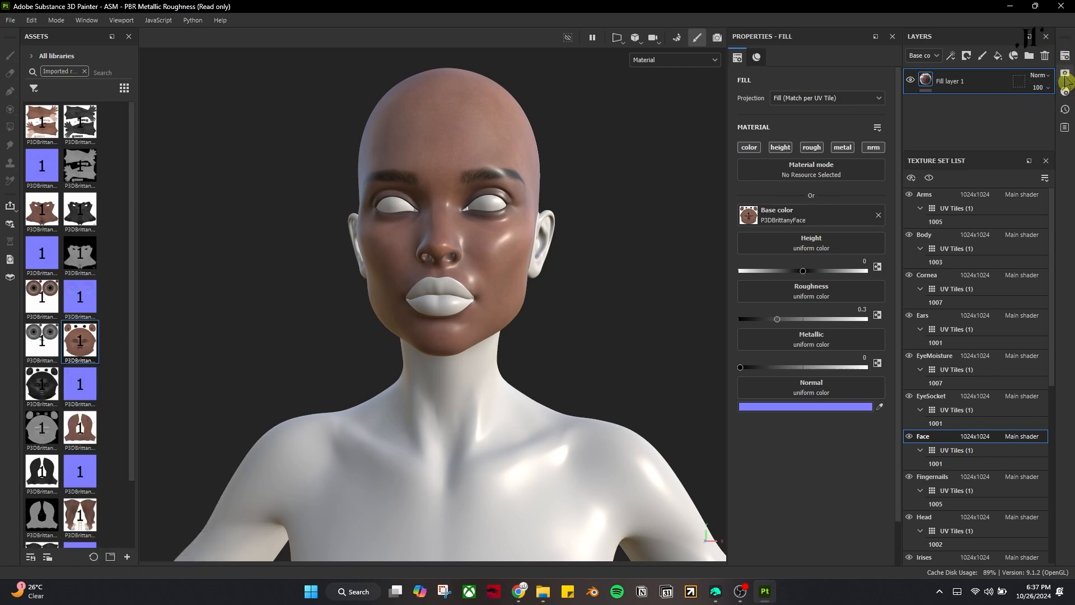
pyautogui.click(1064, 58)
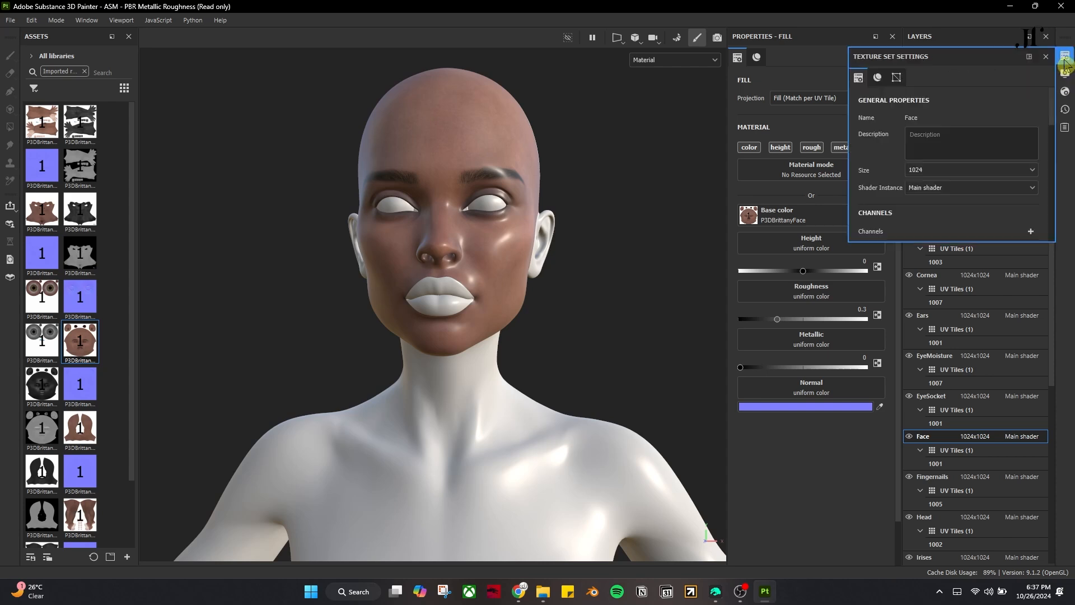
pyautogui.scroll(-3, 1016, 163)
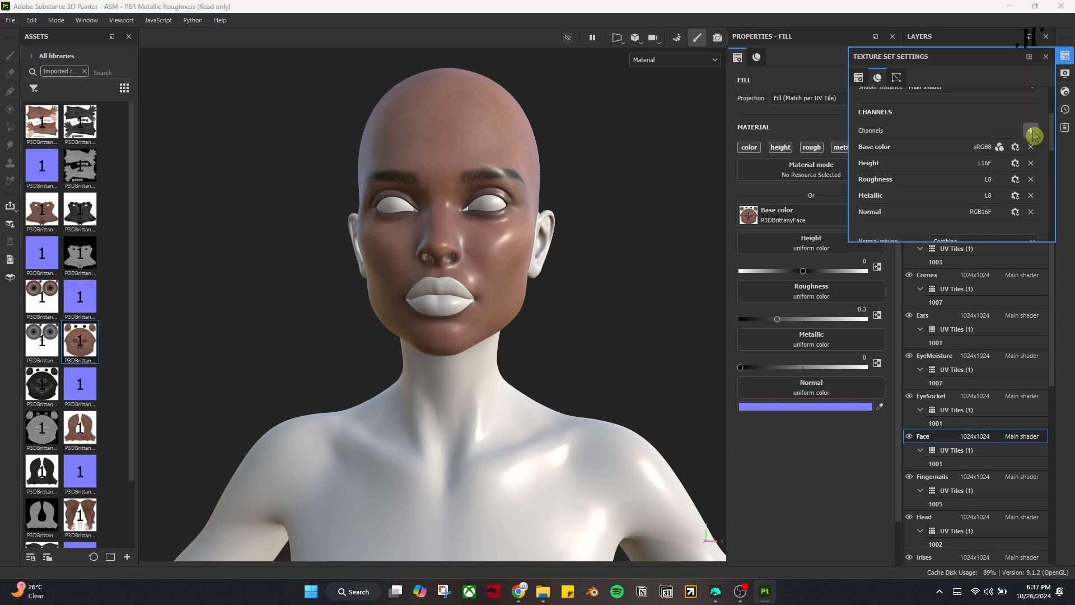
pyautogui.click(1030, 130)
pyautogui.click(1040, 158)
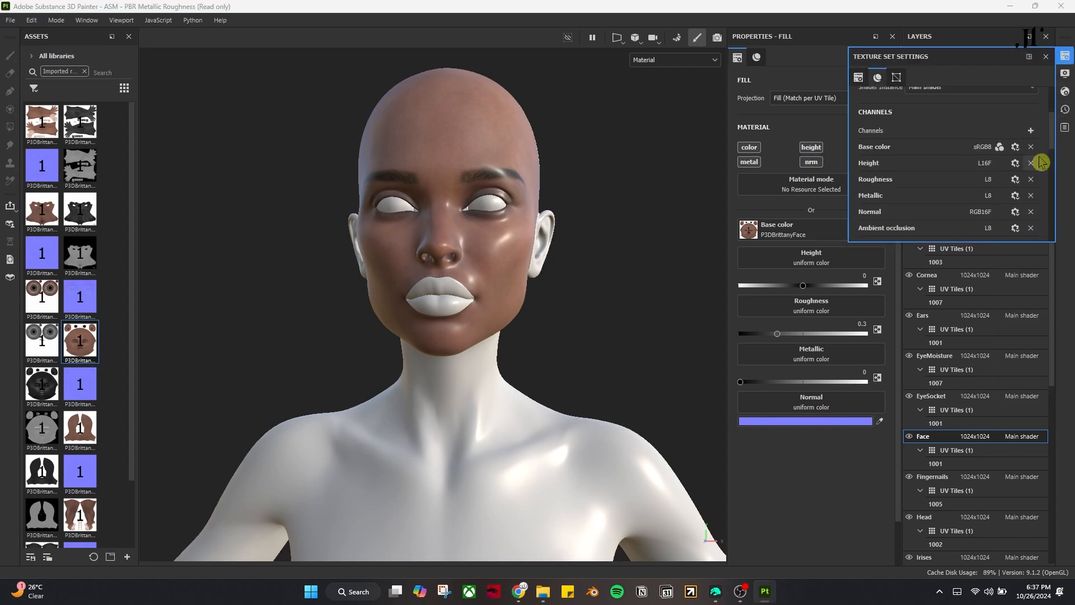
pyautogui.click(1065, 59)
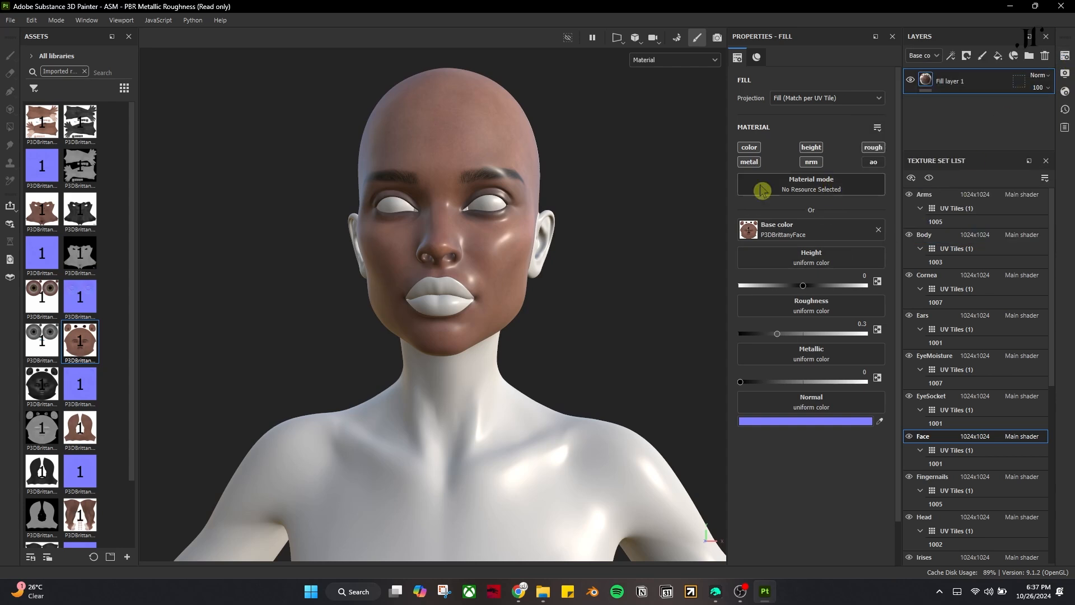
pyautogui.click(874, 163)
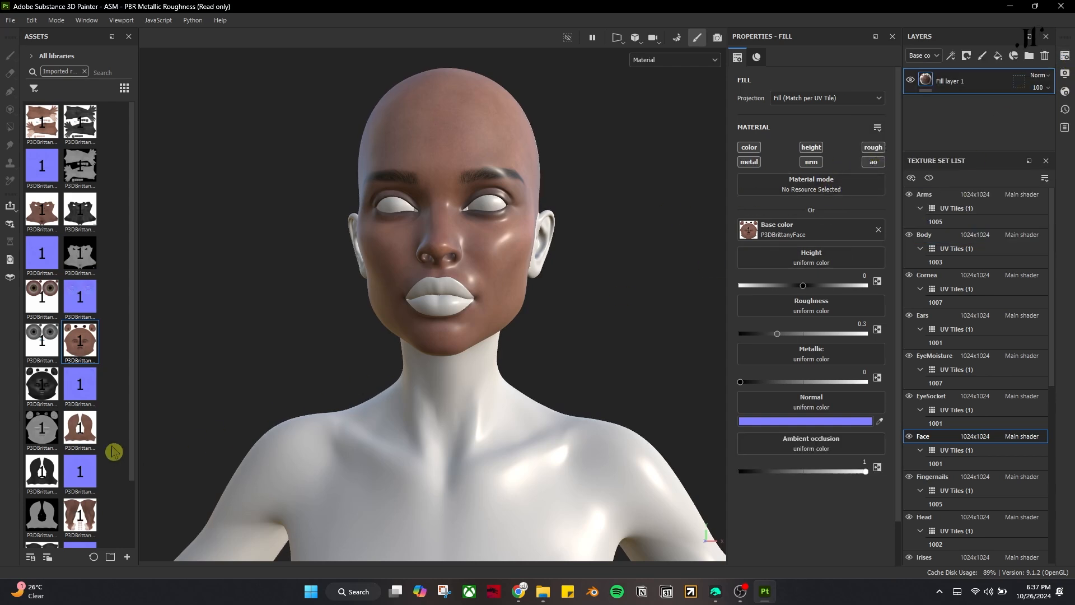
pyautogui.moveTo(44, 391)
pyautogui.mouseDown()
pyautogui.moveTo(759, 382)
pyautogui.moveTo(787, 423)
pyautogui.moveTo(787, 451)
pyautogui.moveTo(781, 442)
pyautogui.mouseUp()
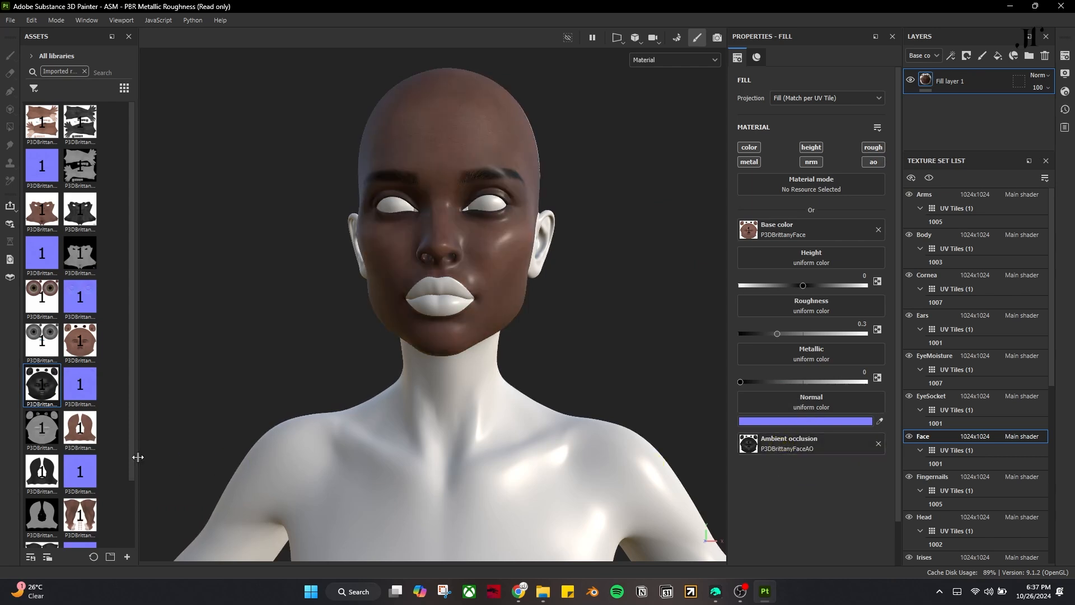
# - Assign P3DBrittanyFaceN to the fill layer's Normal channel and the face S map to its Roughness channel
pyautogui.moveTo(82, 397)
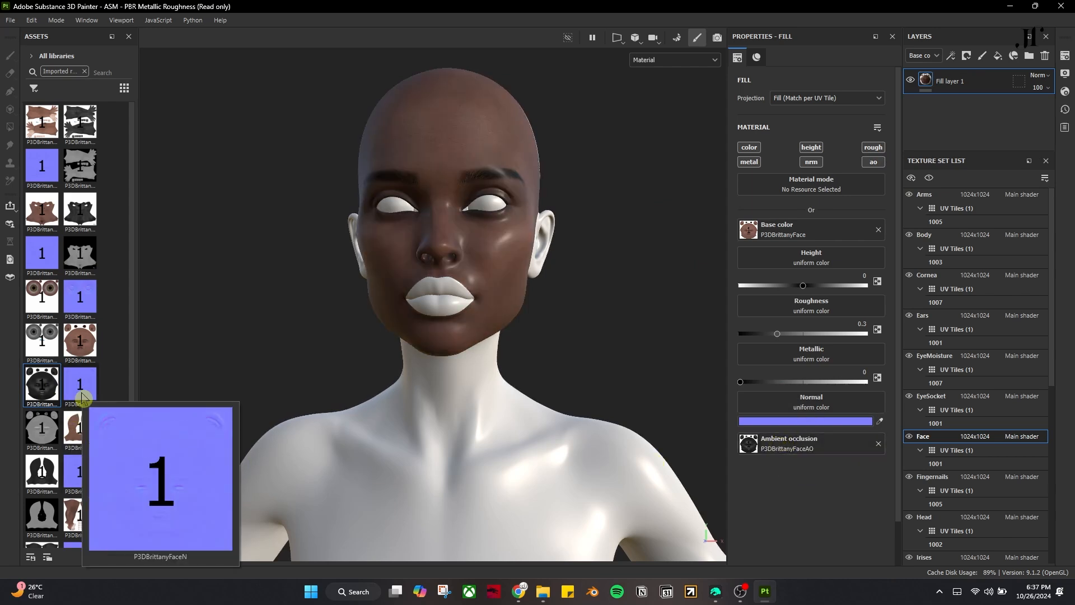
pyautogui.moveTo(82, 397); pyautogui.dragTo(797, 408)
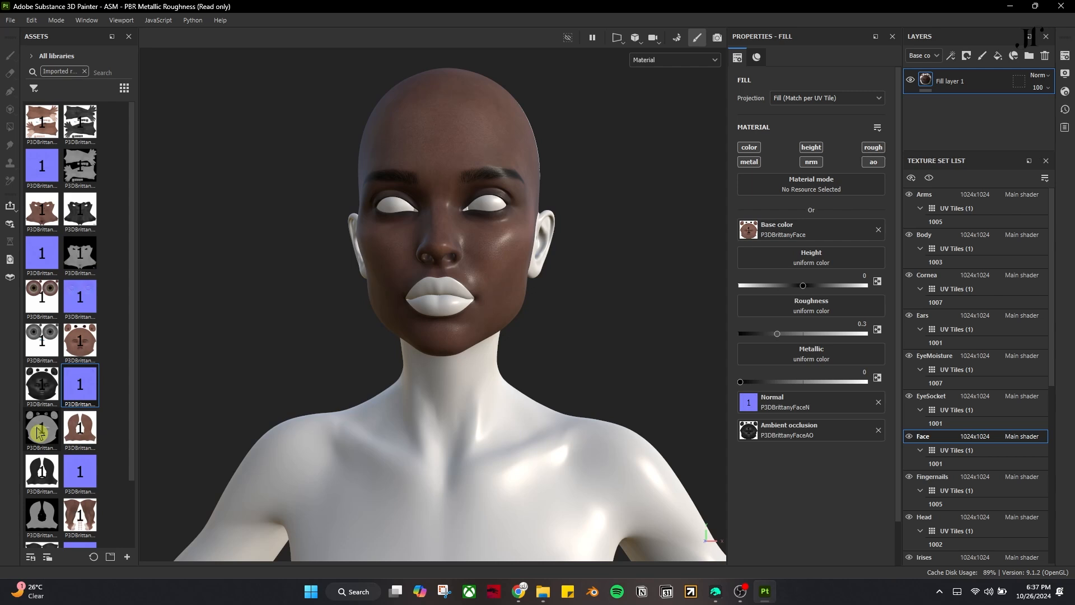
pyautogui.moveTo(36, 428); pyautogui.dragTo(829, 302)
pyautogui.scroll(3, 468, 299)
pyautogui.keyDown('alt'); pyautogui.moveTo(468, 300); pyautogui.dragTo(663, 495); pyautogui.keyUp('alt')
# - Switch to DAZ Studio, activate surface selection on the character, and open the surface settings to look through them
pyautogui.click(719, 592)
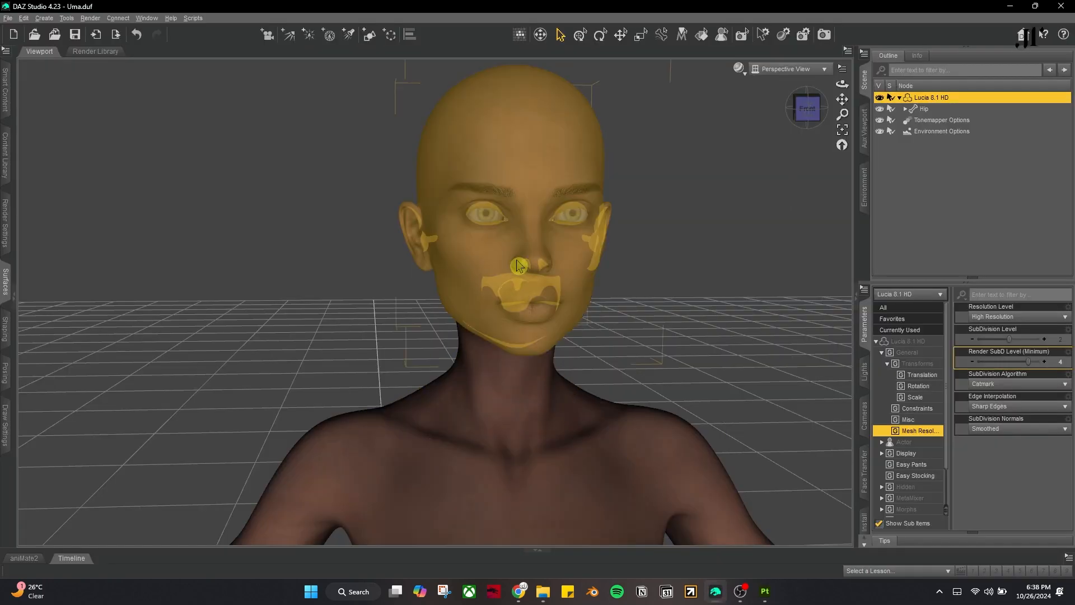
pyautogui.click(703, 37)
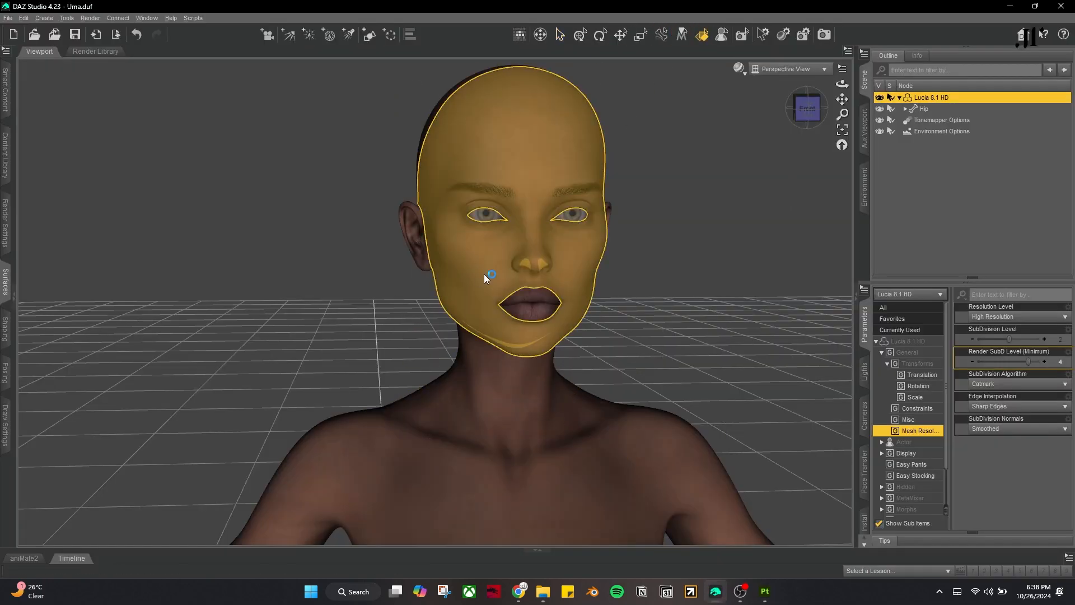
pyautogui.click(8, 282)
pyautogui.scroll(-5, 170, 392)
pyautogui.scroll(-5, 146, 386)
pyautogui.scroll(-5, 99, 382)
pyautogui.scroll(-5, 100, 392)
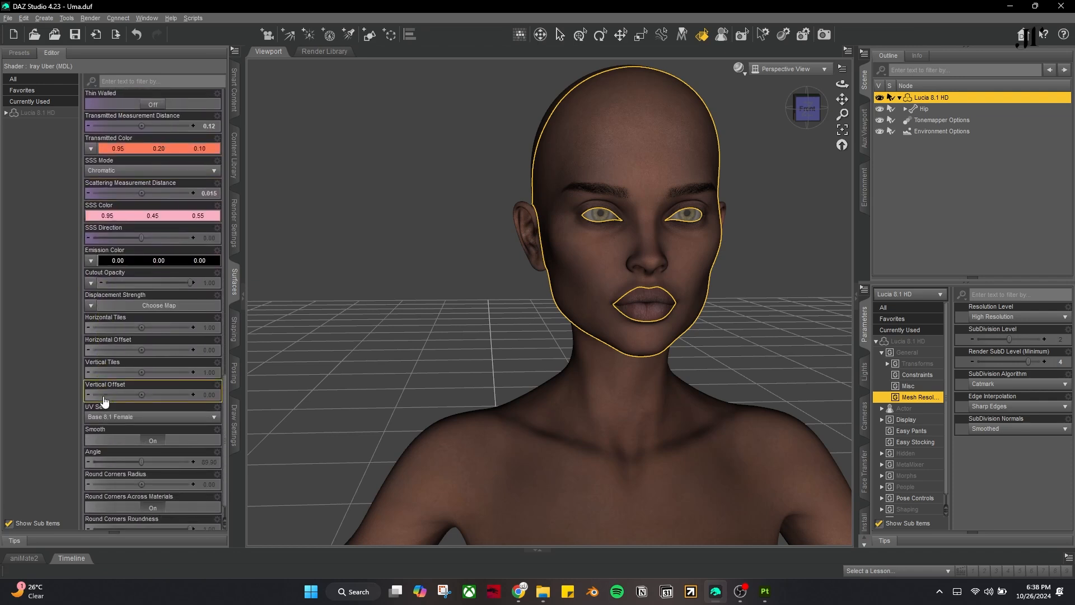
# - Examine which texture maps the face surface uses for Top Coat Bump and Base Bump
pyautogui.scroll(-2, 115, 394)
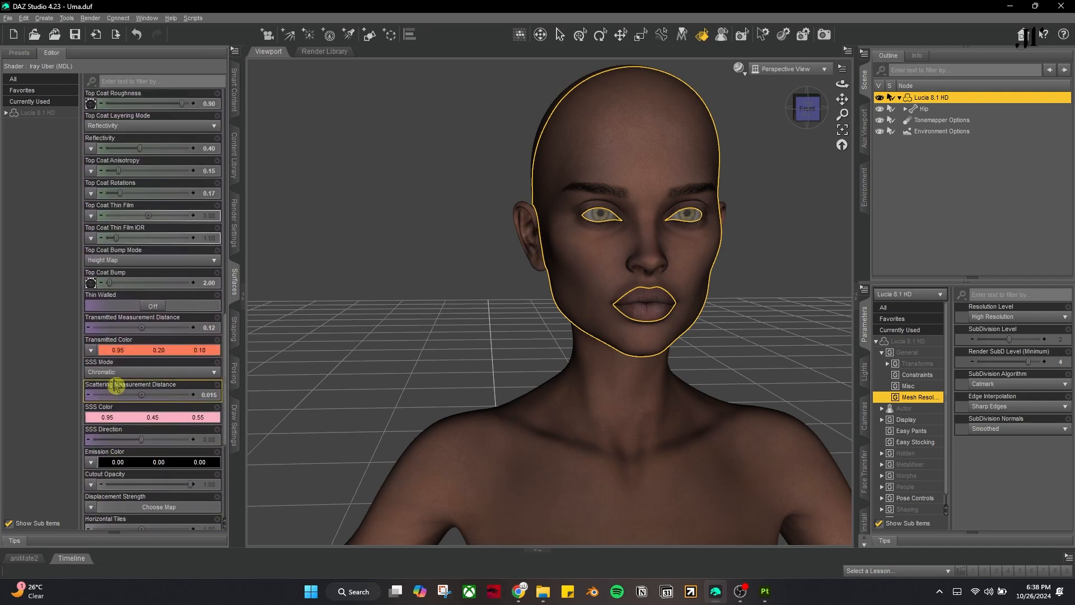
pyautogui.scroll(10, 114, 387)
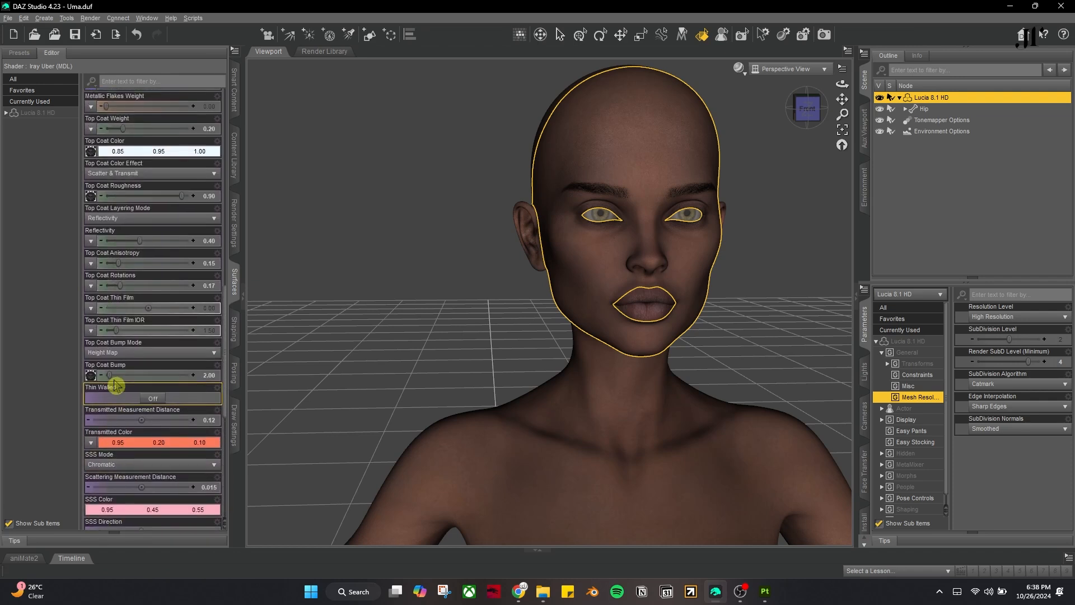
pyautogui.moveTo(93, 380)
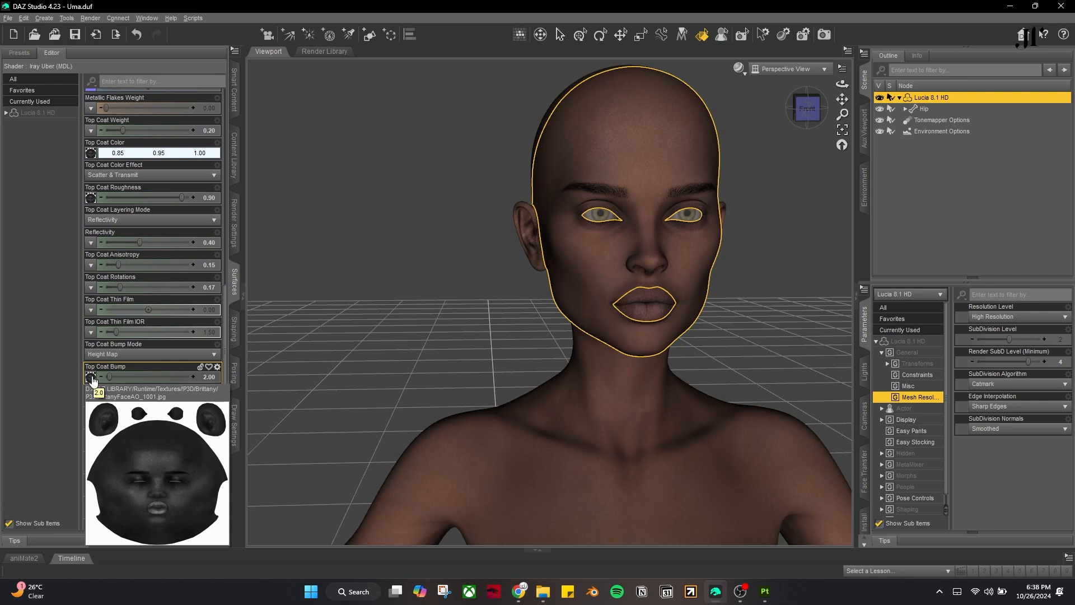
pyautogui.scroll(5, 123, 339)
pyautogui.scroll(2, 120, 331)
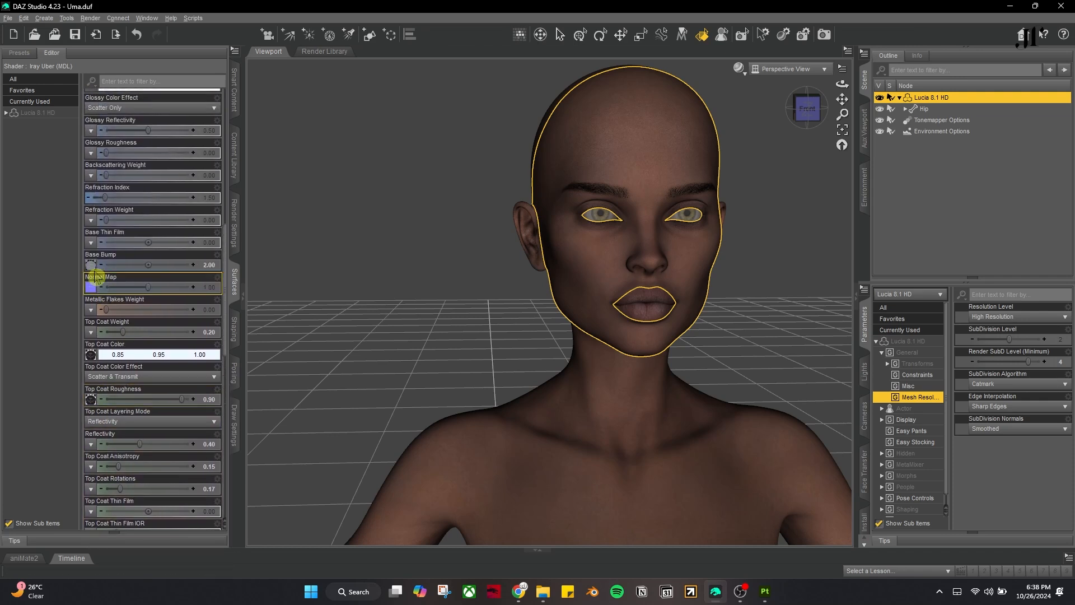
pyautogui.moveTo(93, 271)
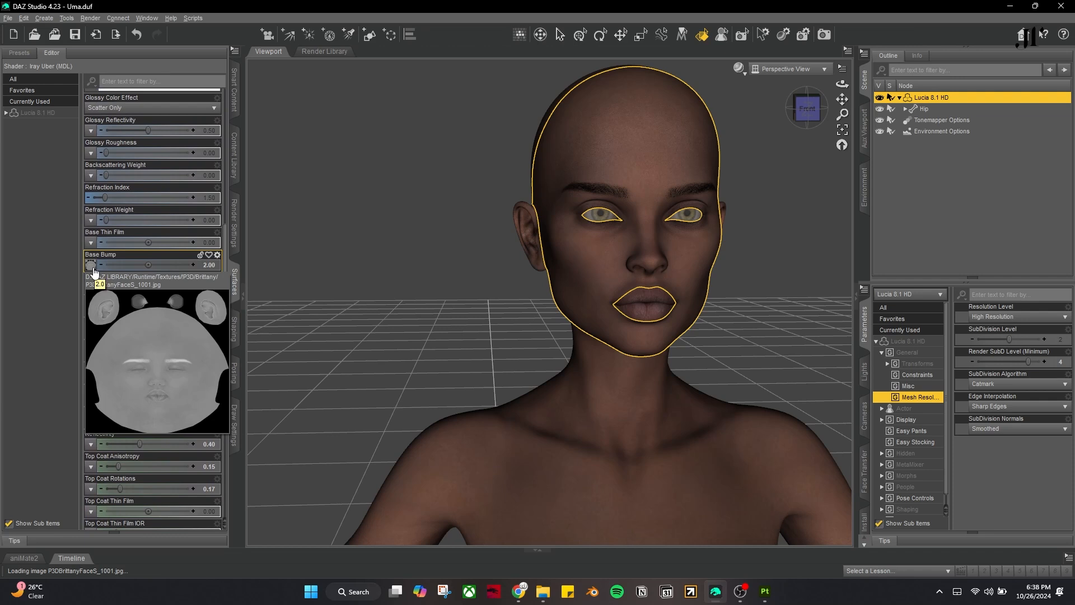
# - Switch back to Substance 3D Painter and move P3DBrittanyFaceS from the Face fill layer's Roughness channel to its Height channel
pyautogui.moveTo(765, 592)
pyautogui.click(749, 505)
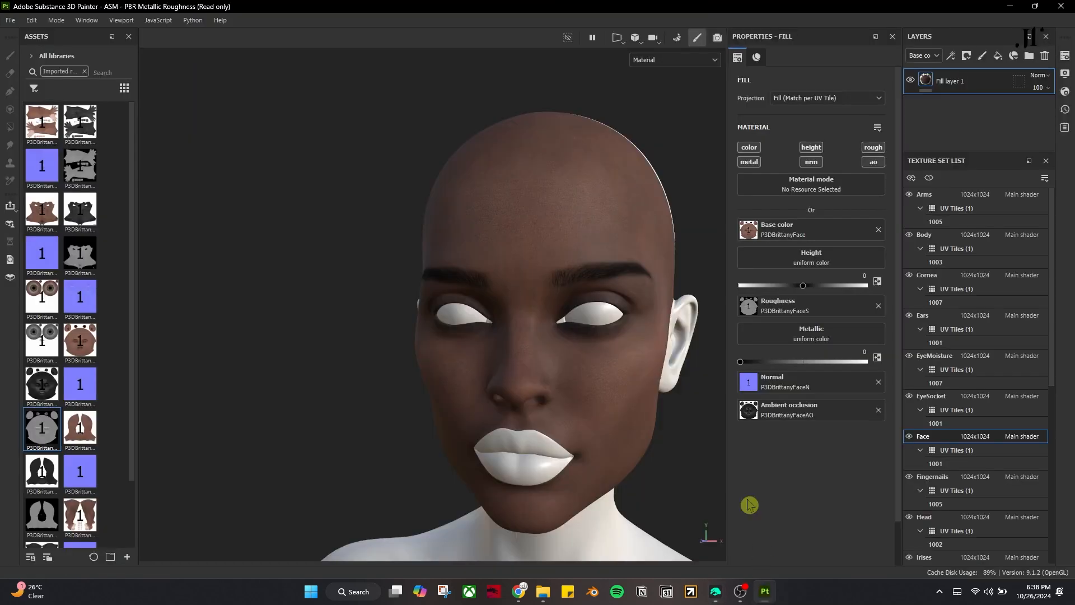
pyautogui.click(879, 305)
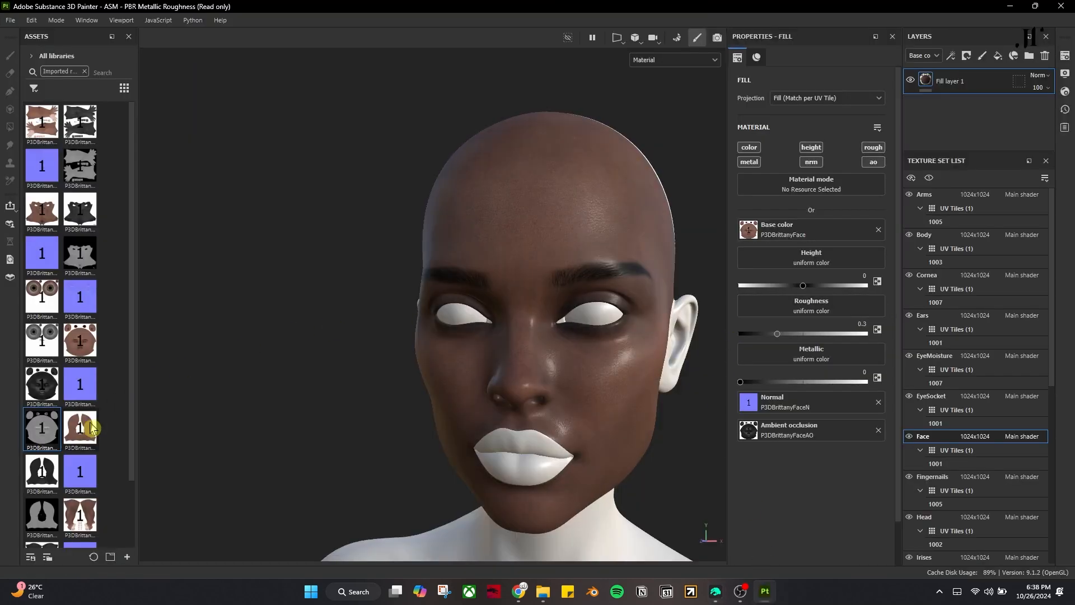
pyautogui.moveTo(38, 437); pyautogui.dragTo(754, 259)
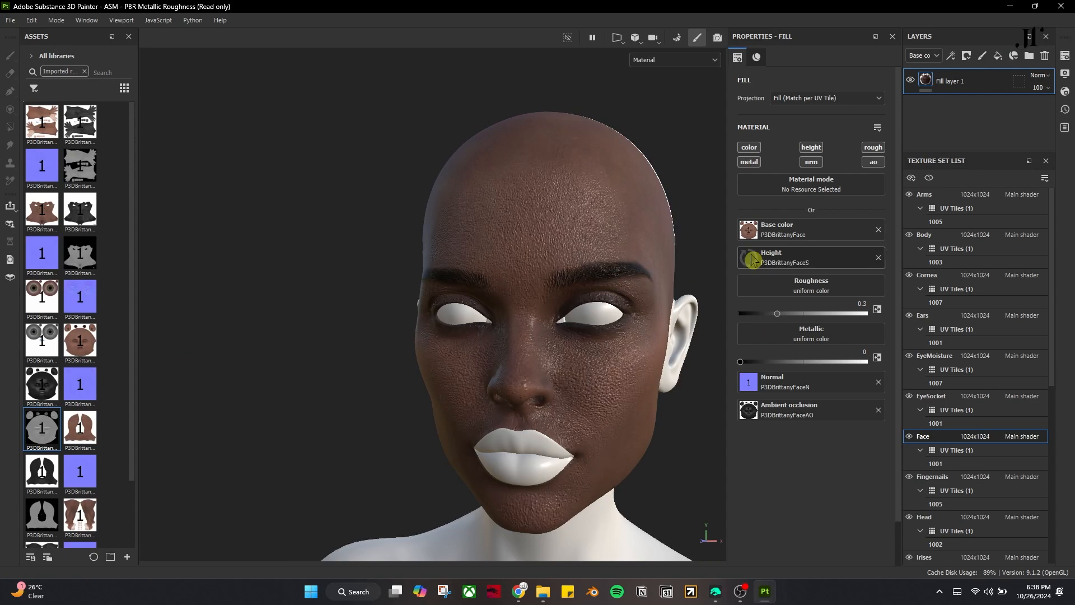
pyautogui.keyDown('alt'); pyautogui.moveTo(628, 414); pyautogui.dragTo(614, 441); pyautogui.keyUp('alt')
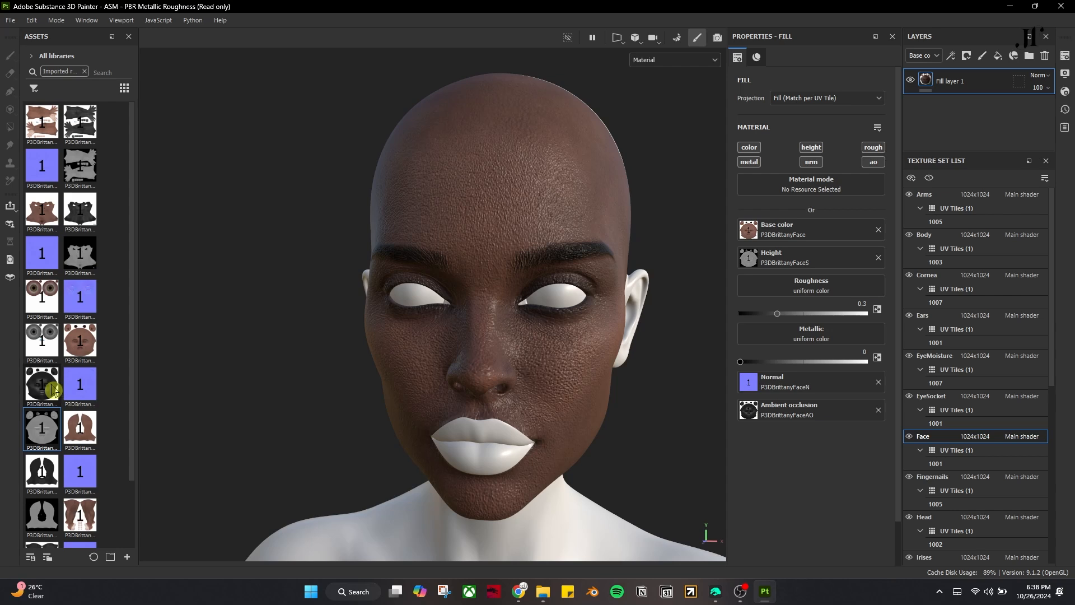
# - Preview P3DBrittanyFaceAO, and check in DAZ Studio which map the face's Dual Lobe Specular Reflectivity uses
pyautogui.moveTo(54, 389)
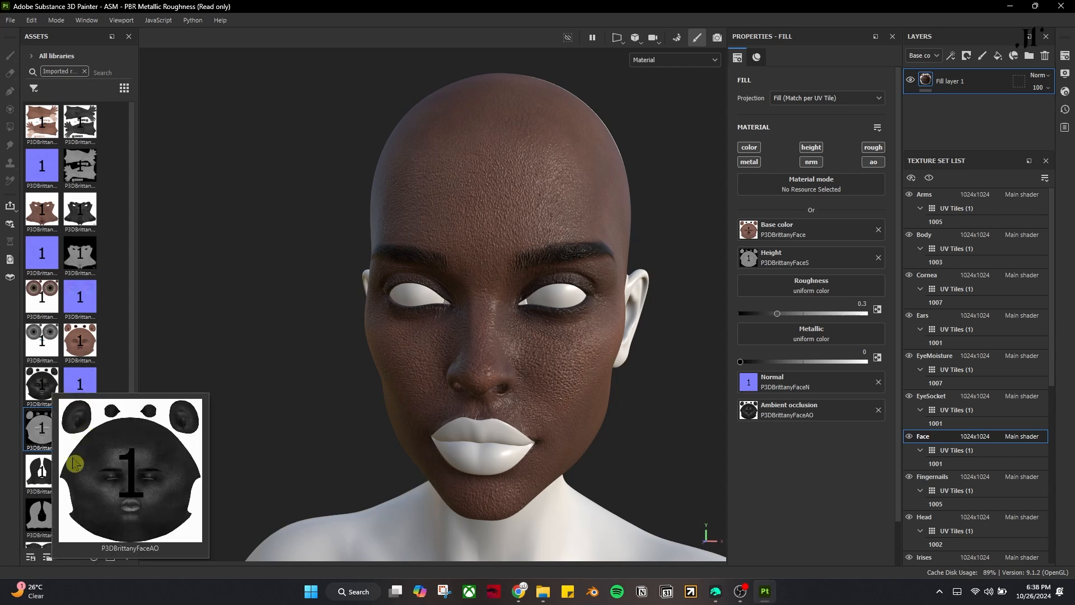
pyautogui.click(715, 591)
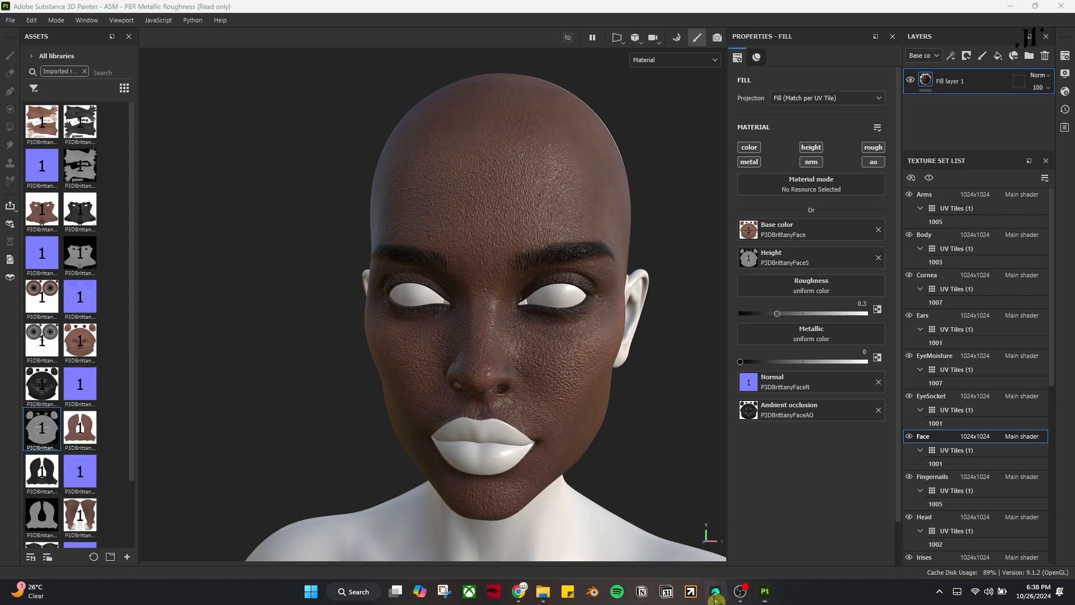
pyautogui.scroll(10, 138, 304)
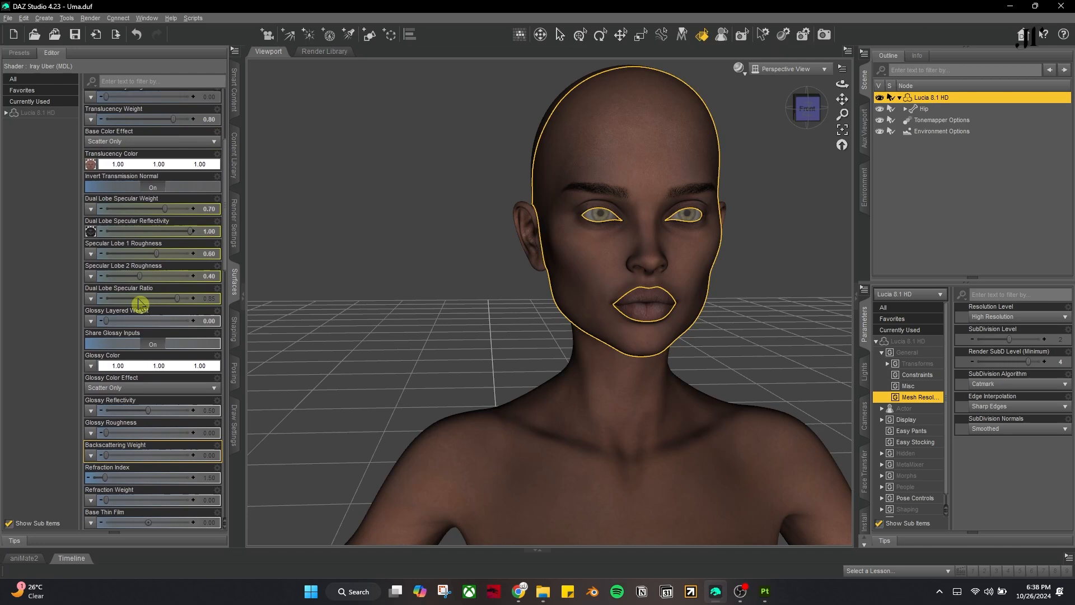
pyautogui.moveTo(96, 291)
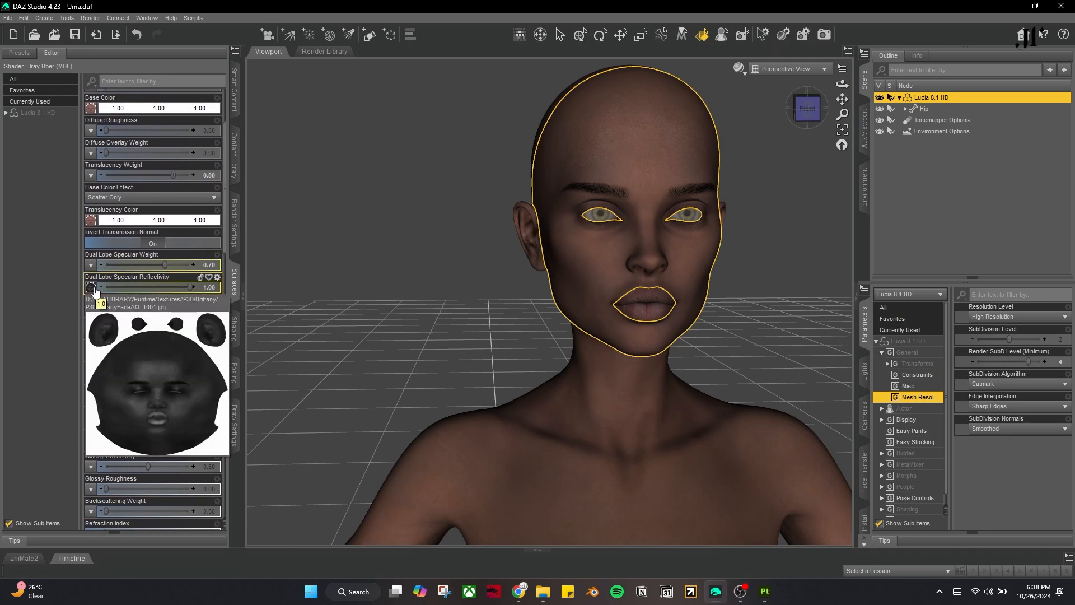
pyautogui.scroll(3, 121, 265)
pyautogui.scroll(-5, 120, 265)
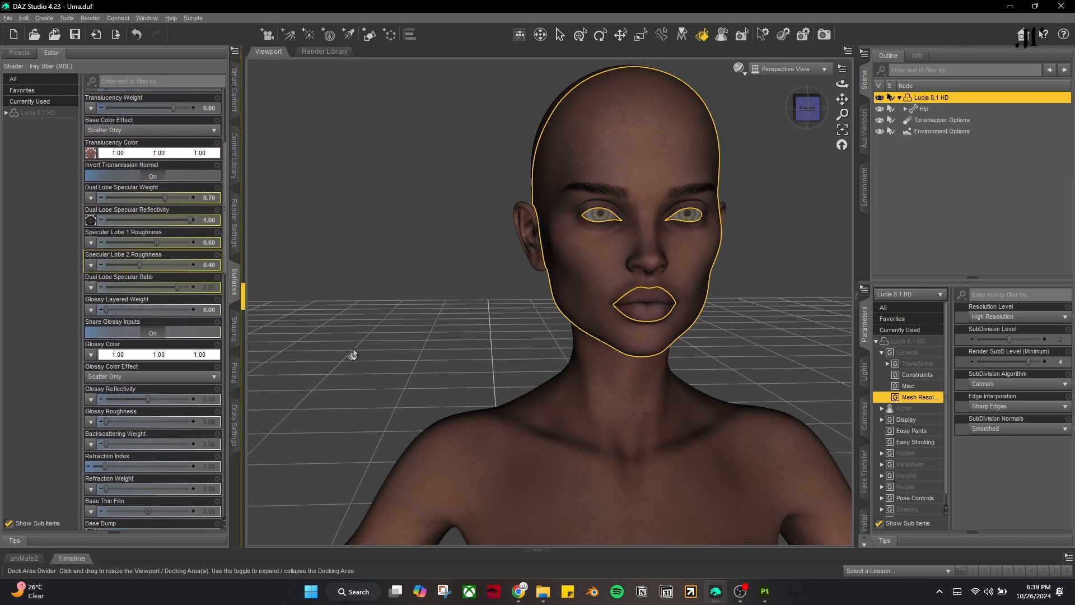
# - Return to Substance 3D Painter and turn off the roughness and metallic channels in the Face fill layer
pyautogui.click(765, 592)
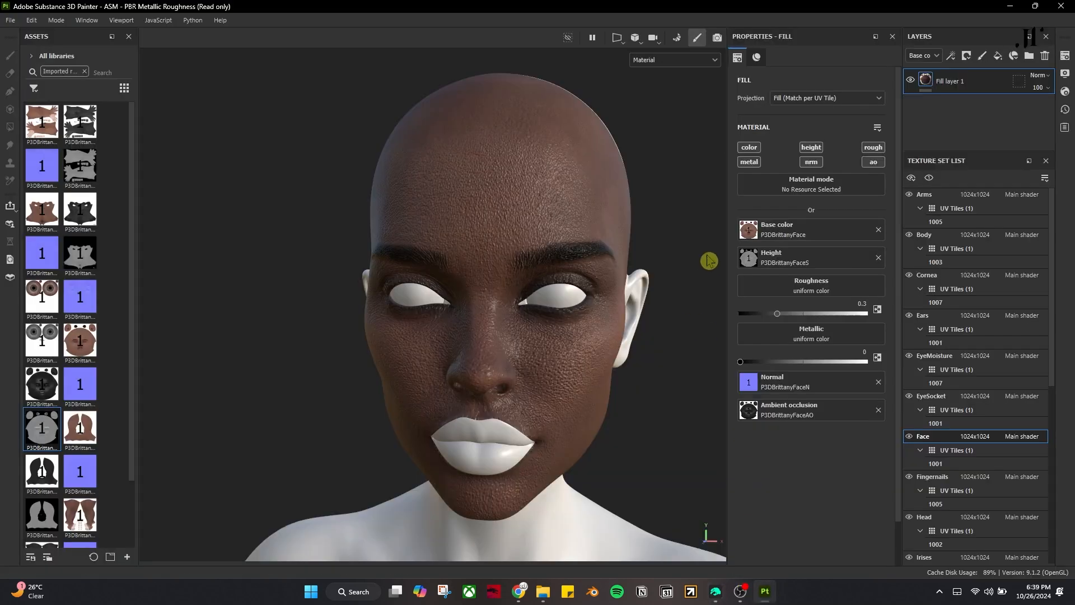
pyautogui.click(872, 149)
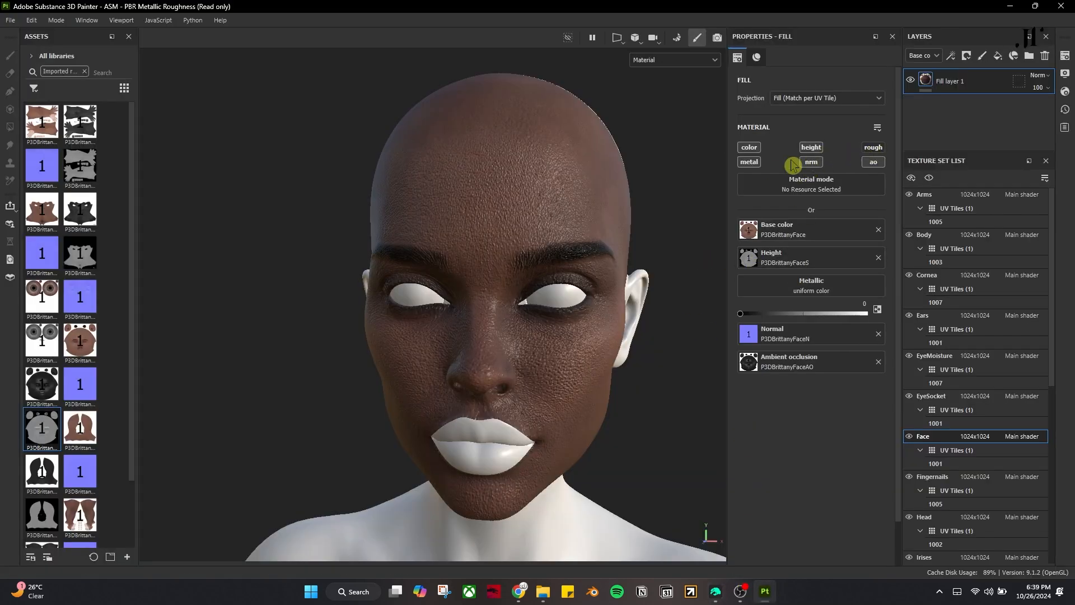
pyautogui.click(750, 164)
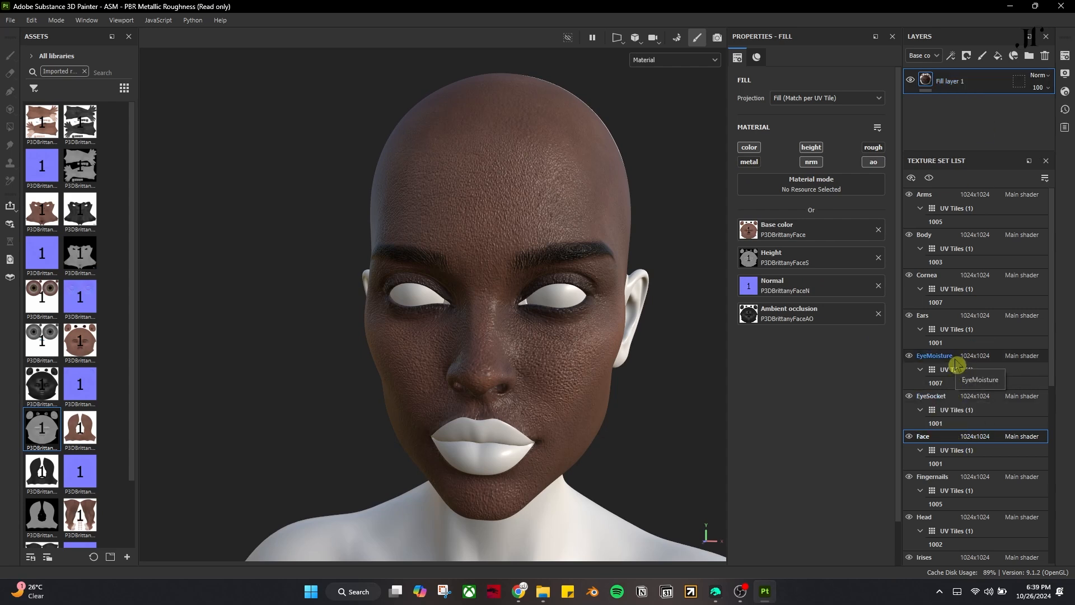
# - Replace the Ears texture set's paint layer with a pasted copy of the Face fill layer
pyautogui.click(948, 322)
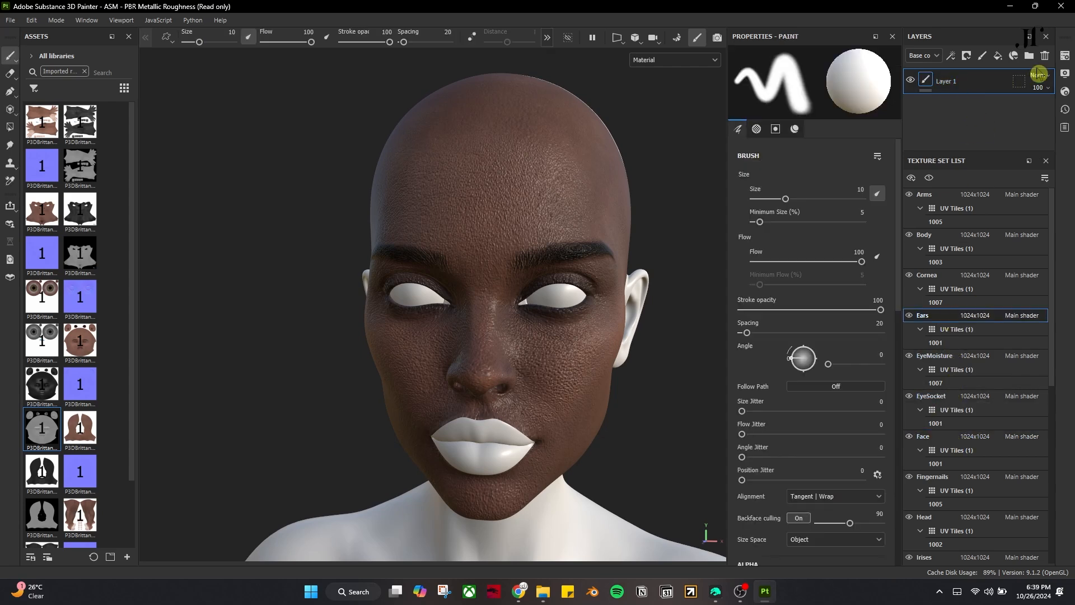
pyautogui.hotkey('ctrl', 'v')
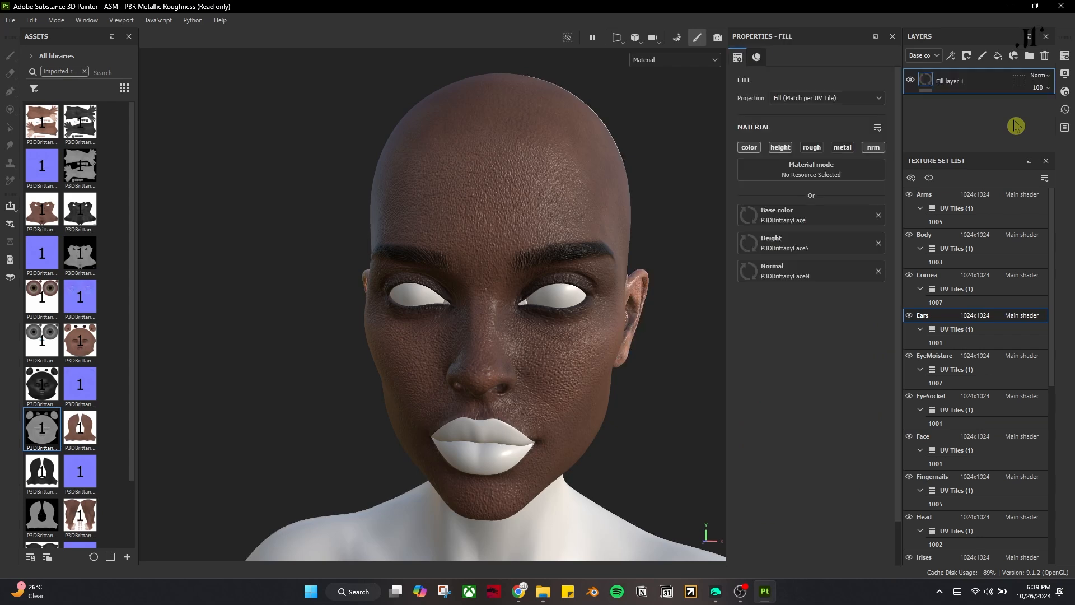
pyautogui.keyDown('alt'); pyautogui.moveTo(643, 407); pyautogui.dragTo(588, 414); pyautogui.keyUp('alt')
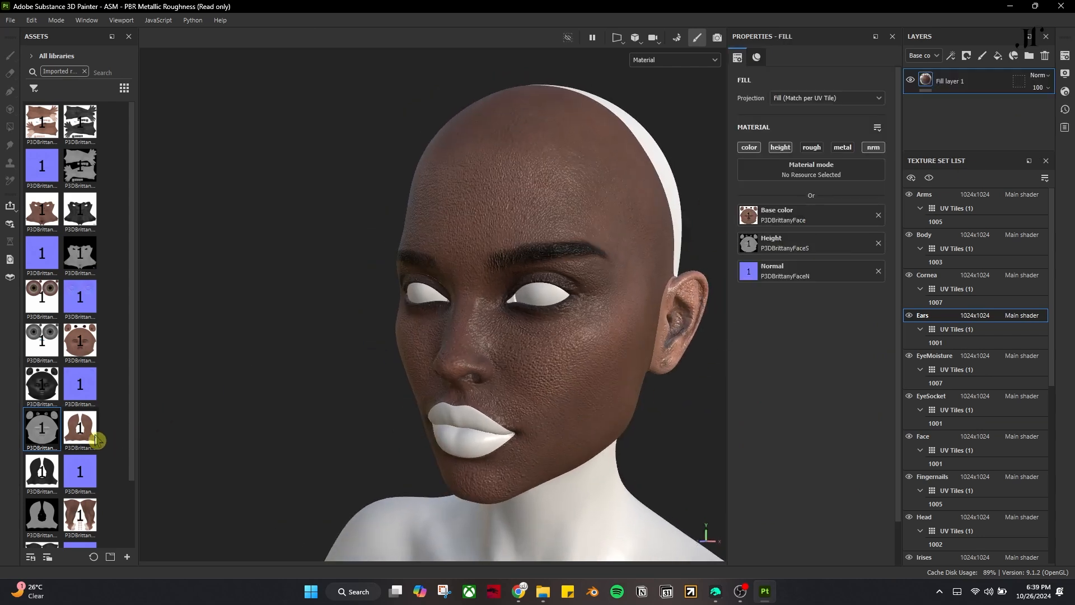
# - Try P3DBrittanyHead as the Base color of the Ears fill layer and inspect the ear
pyautogui.moveTo(96, 440); pyautogui.dragTo(765, 217)
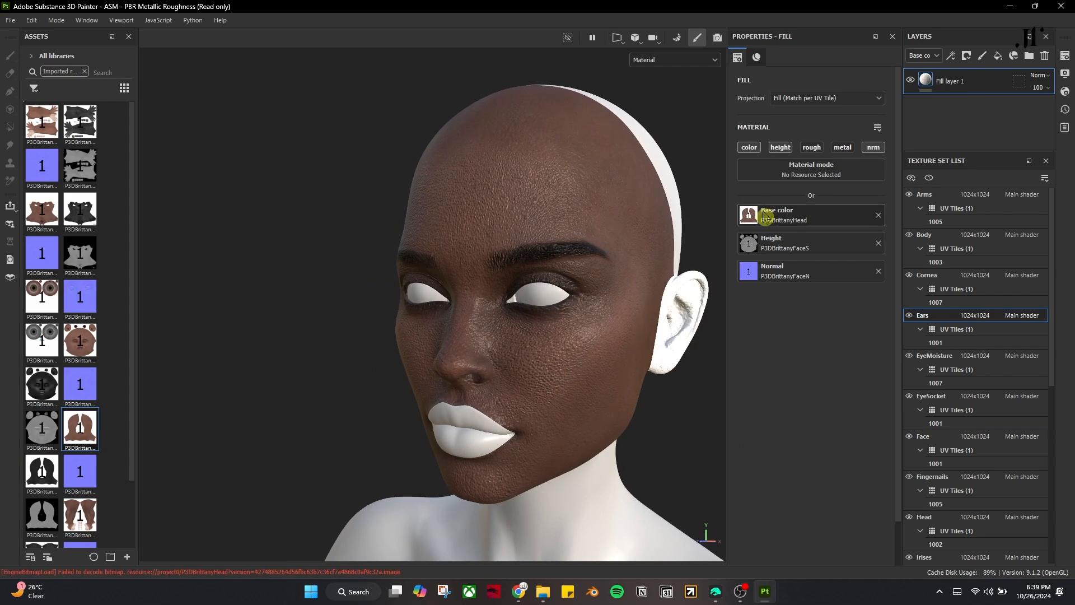
pyautogui.scroll(-2, 627, 394)
pyautogui.keyDown('alt'); pyautogui.moveTo(640, 418); pyautogui.dragTo(573, 424); pyautogui.keyUp('alt')
pyautogui.keyDown('alt'); pyautogui.moveTo(627, 403); pyautogui.dragTo(520, 394, button='middle'); pyautogui.keyUp('alt')
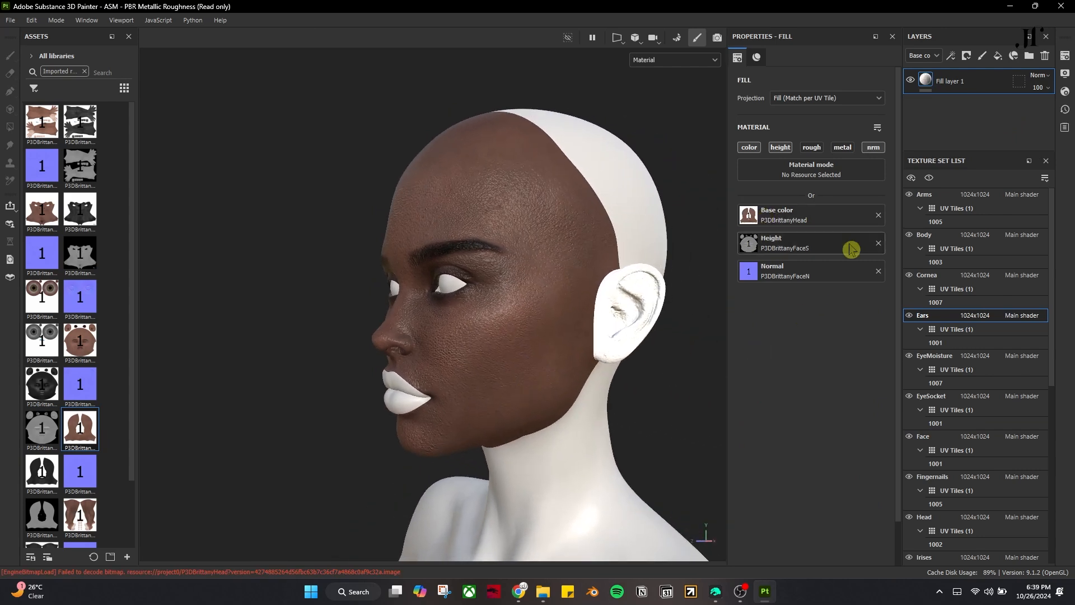
# - Clear the Ears fill layer's Base color, Height and Normal maps, trying P3DBrittanyHead as Base color once more
pyautogui.click(878, 215)
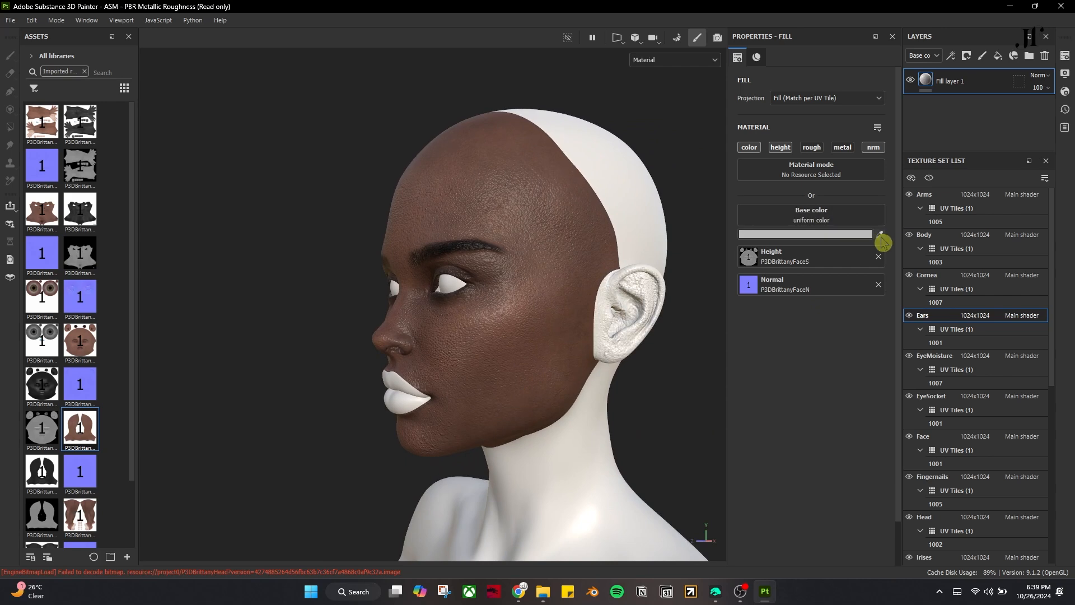
pyautogui.click(879, 258)
pyautogui.click(879, 307)
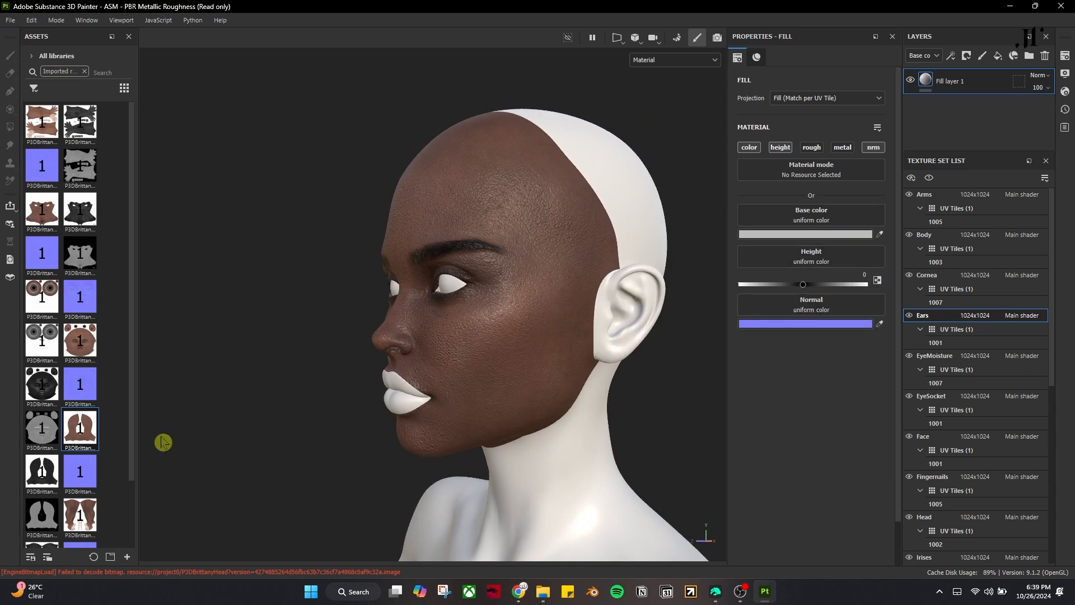
pyautogui.moveTo(84, 436); pyautogui.dragTo(787, 213)
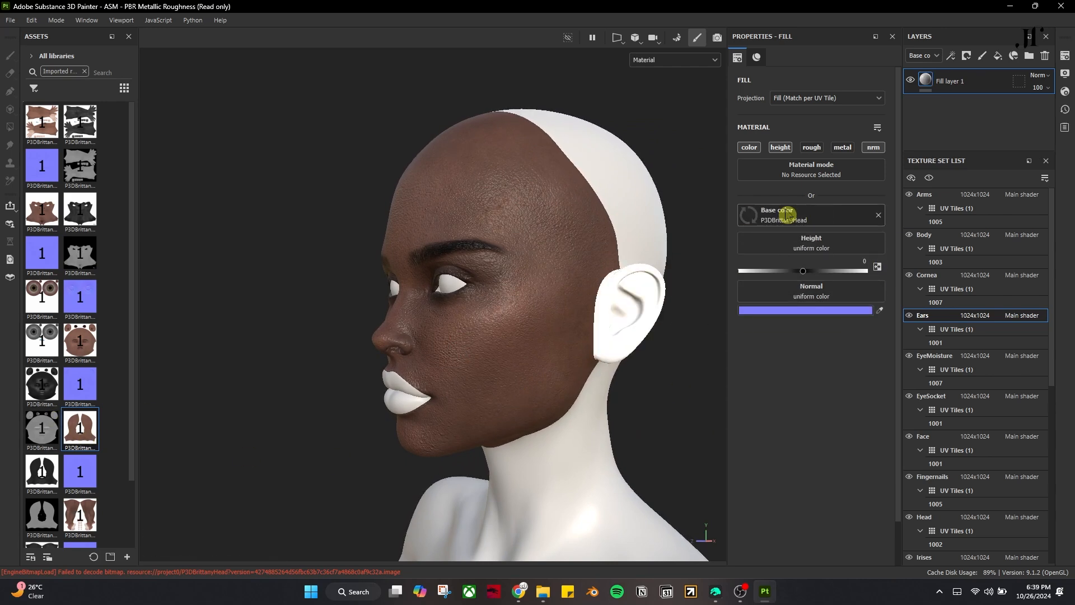
pyautogui.click(878, 216)
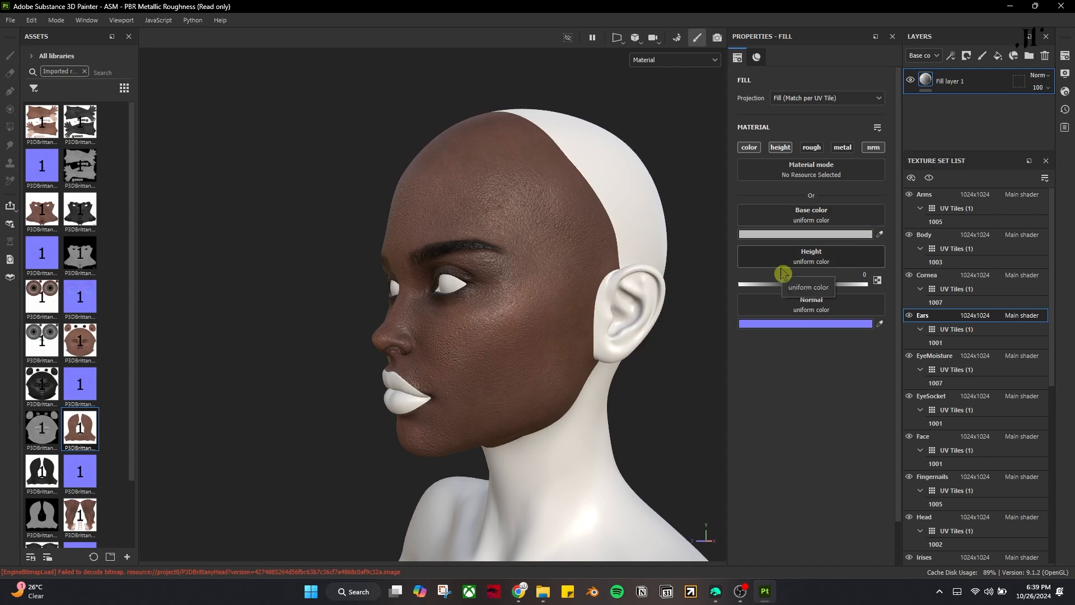
pyautogui.moveTo(551, 329)
pyautogui.keyDown('alt'); pyautogui.mouseDown()
pyautogui.moveTo(581, 350)
pyautogui.moveTo(648, 336)
pyautogui.moveTo(560, 319)
pyautogui.moveTo(526, 329)
pyautogui.moveTo(540, 313)
pyautogui.mouseUp(); pyautogui.keyUp('alt')
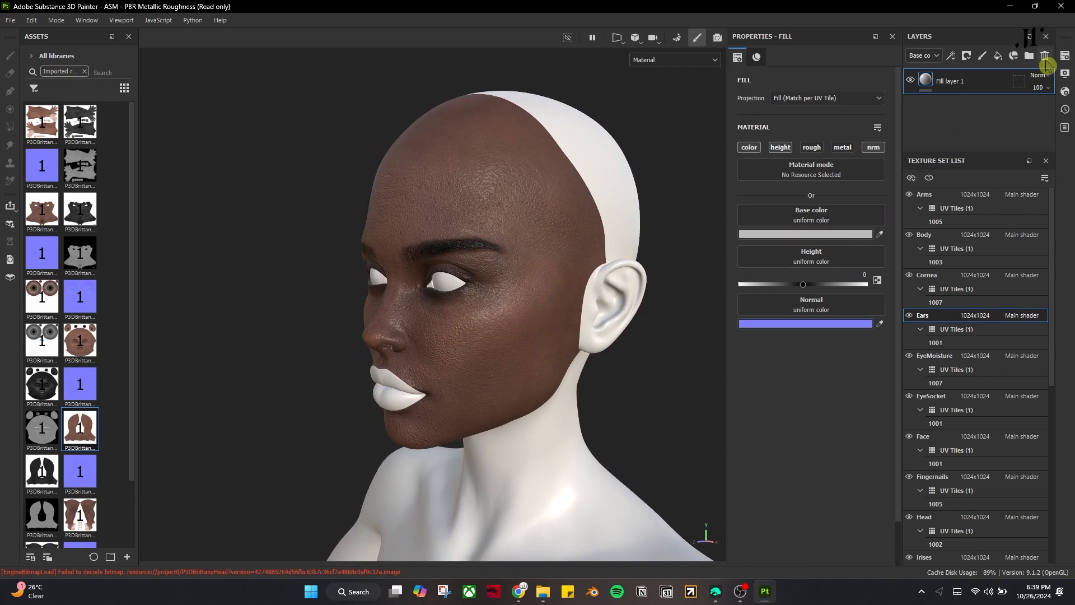
# - Discard the cleared Ears fill layer and restore the copy that uses the face maps
pyautogui.click(1045, 56)
pyautogui.hotkey('ctrl', 'z')
pyautogui.keyDown('alt'); pyautogui.moveTo(593, 384); pyautogui.dragTo(552, 395); pyautogui.keyUp('alt')
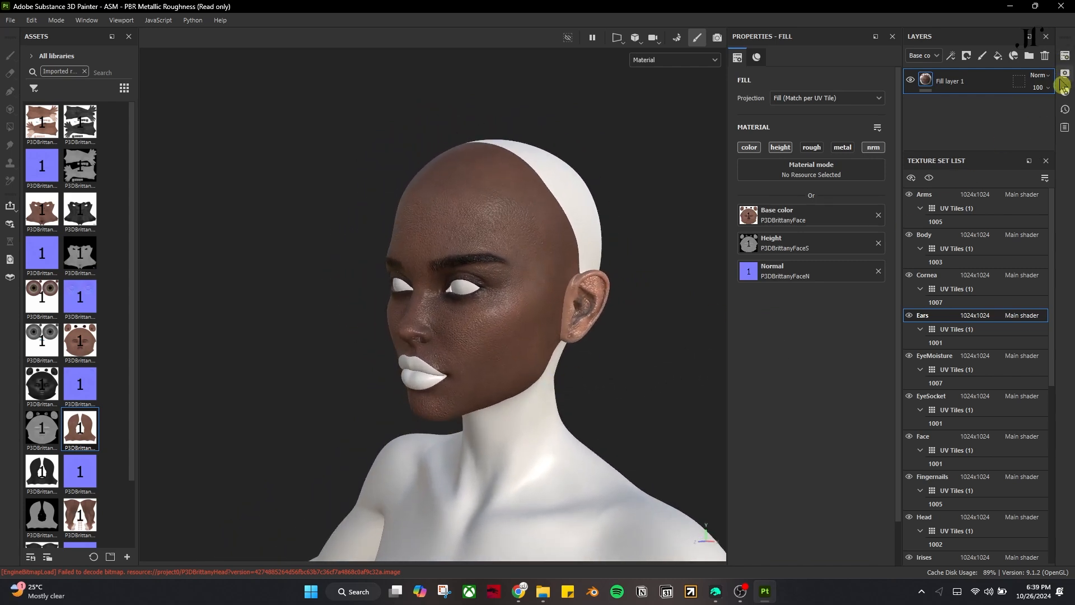
# - Add an Ambient occlusion channel to the Ears texture set
pyautogui.click(1065, 56)
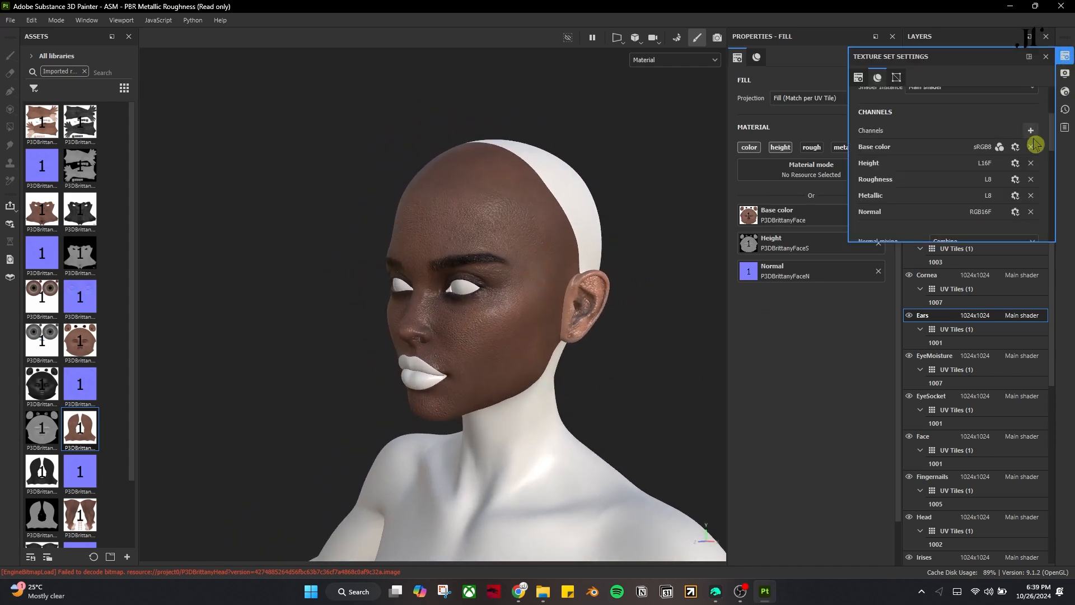
pyautogui.click(1031, 131)
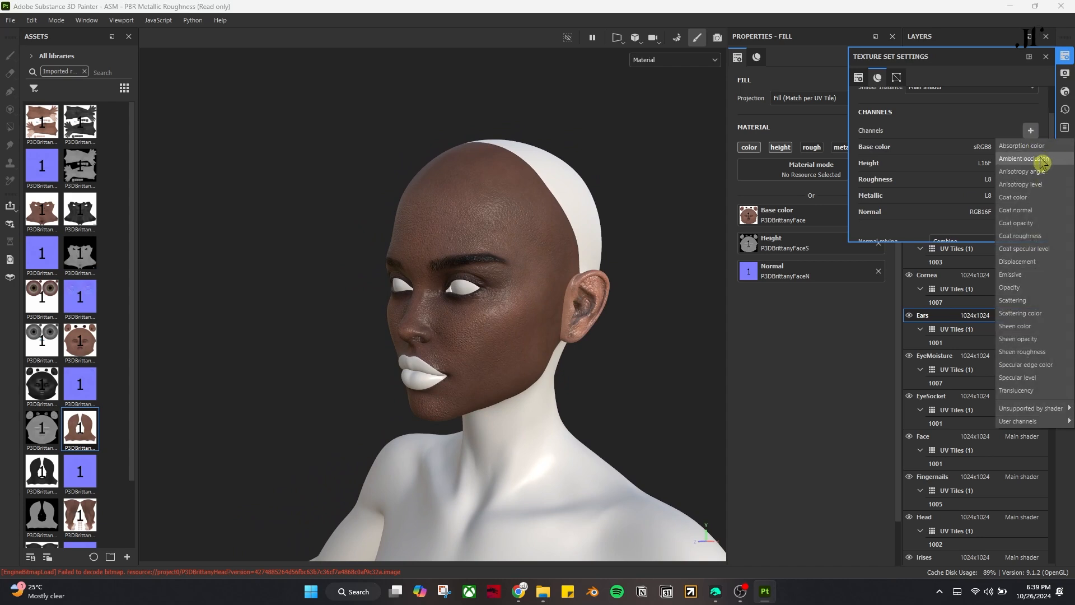
pyautogui.click(1042, 162)
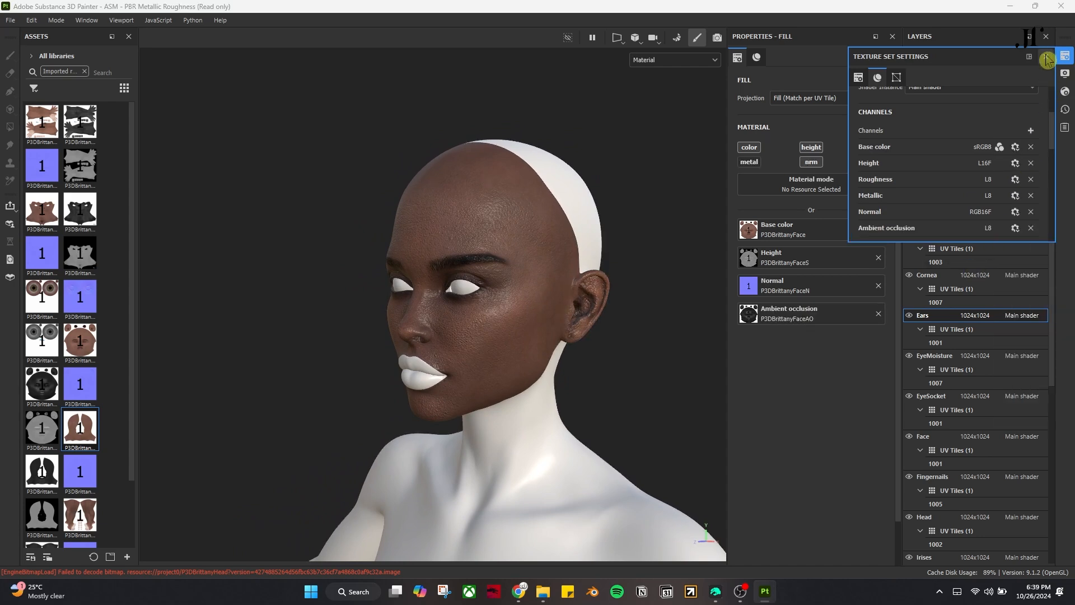
pyautogui.click(1047, 60)
pyautogui.keyDown('alt'); pyautogui.moveTo(550, 377); pyautogui.dragTo(695, 381); pyautogui.keyUp('alt')
pyautogui.scroll(-3, 960, 492)
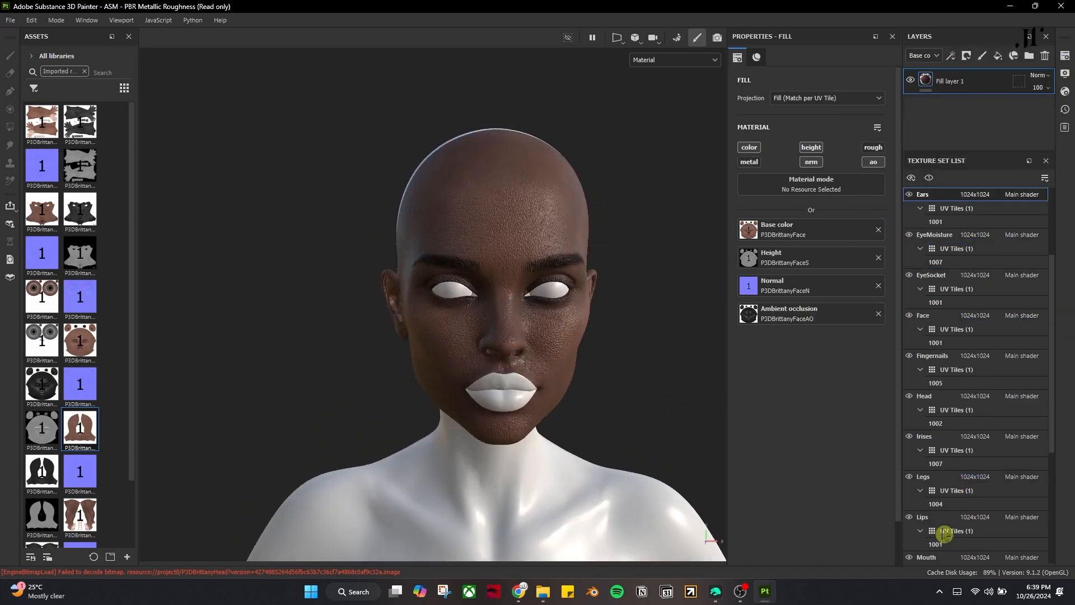
# - Add an Ambient occlusion channel to the Lips texture set and assign P3DBrittanyFaceAO to it on the fill layer
pyautogui.click(944, 533)
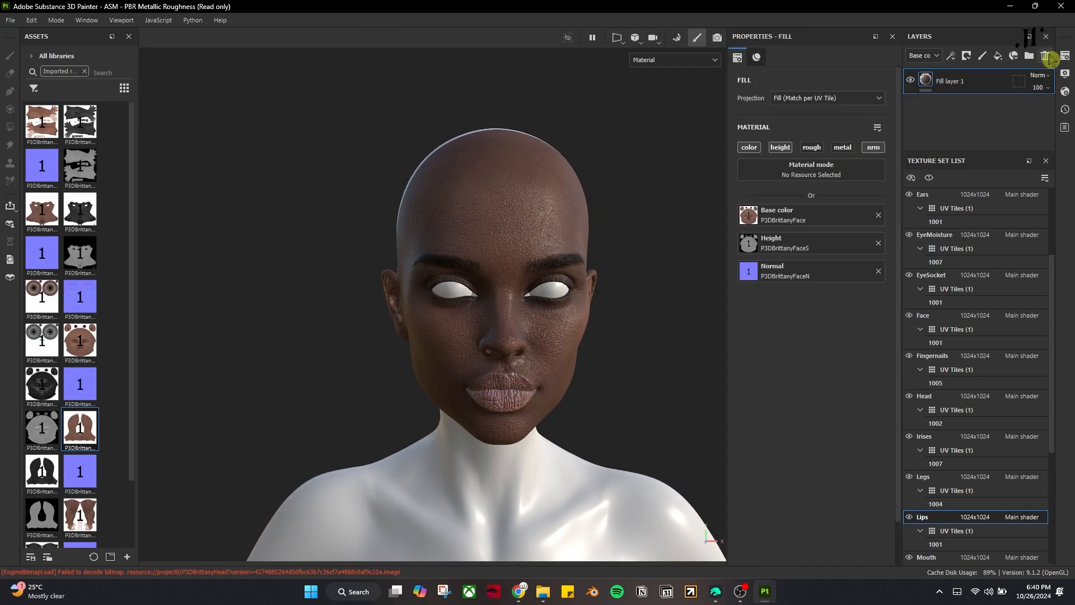
pyautogui.click(1065, 55)
pyautogui.click(1030, 130)
pyautogui.click(1035, 168)
pyautogui.keyDown('alt'); pyautogui.moveTo(643, 420); pyautogui.dragTo(577, 415); pyautogui.keyUp('alt')
pyautogui.click(1065, 56)
# - Set the Lips fill layer's opacity for the Height channel to 15
pyautogui.click(923, 55)
pyautogui.click(918, 81)
pyautogui.click(1061, 96)
pyautogui.write('10')
pyautogui.press('Return')
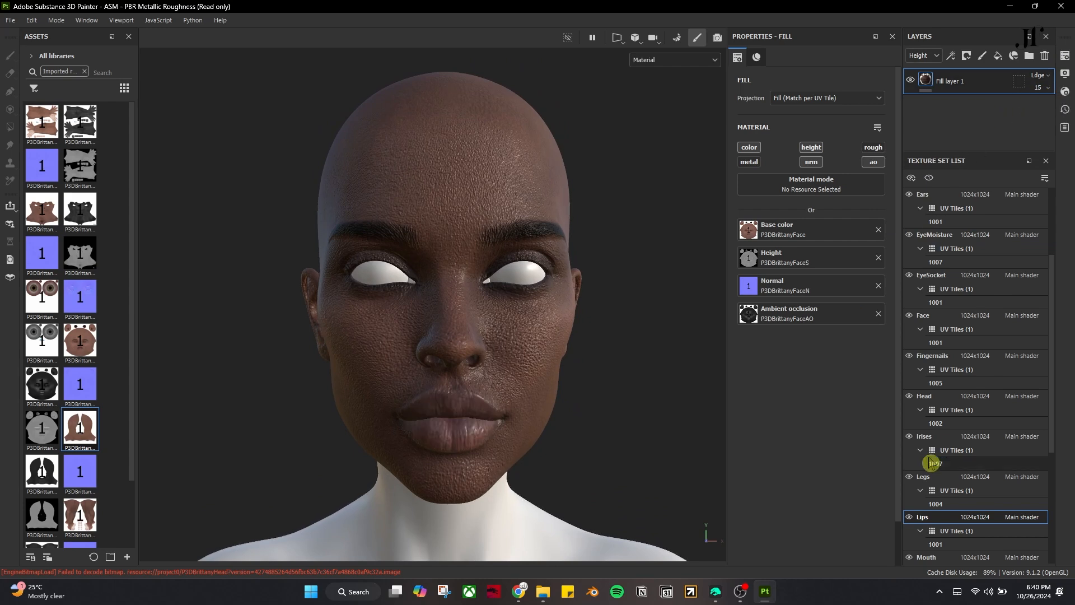
# - Set the Height channel opacity to 15 on the Face and Ears fill layers
pyautogui.click(944, 316)
pyautogui.click(1064, 99)
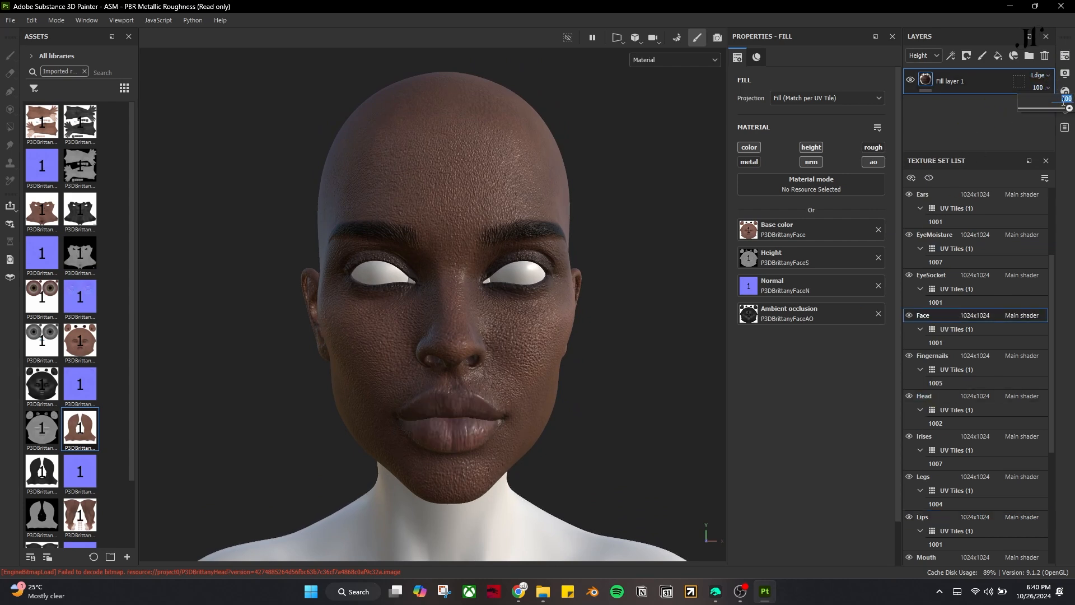
pyautogui.write('15')
pyautogui.press('Return')
pyautogui.click(933, 223)
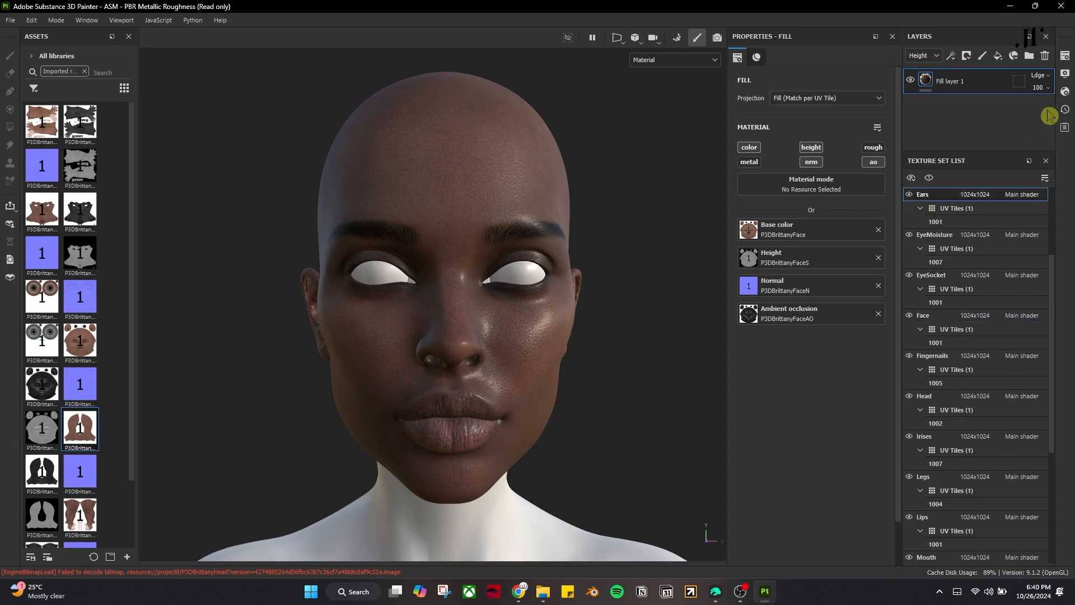
pyautogui.click(1061, 99)
pyautogui.keyDown('alt'); pyautogui.moveTo(592, 398); pyautogui.dragTo(521, 399); pyautogui.keyUp('alt')
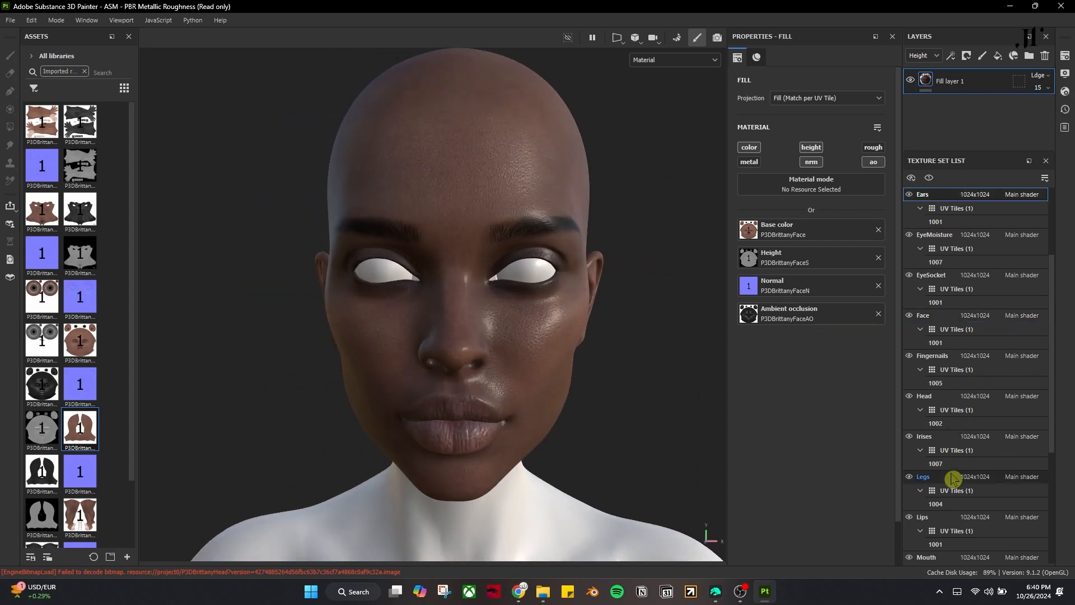
# - Replace the Head texture set's default layer with a fill layer and add an Ambient occlusion channel
pyautogui.click(956, 420)
pyautogui.click(1018, 58)
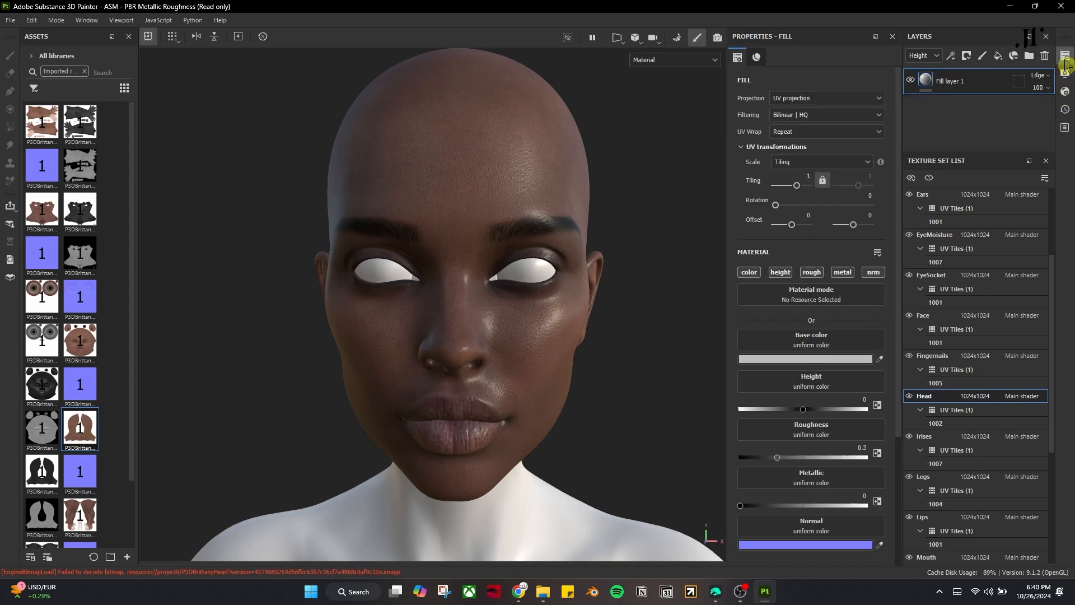
pyautogui.click(1065, 58)
pyautogui.click(1063, 65)
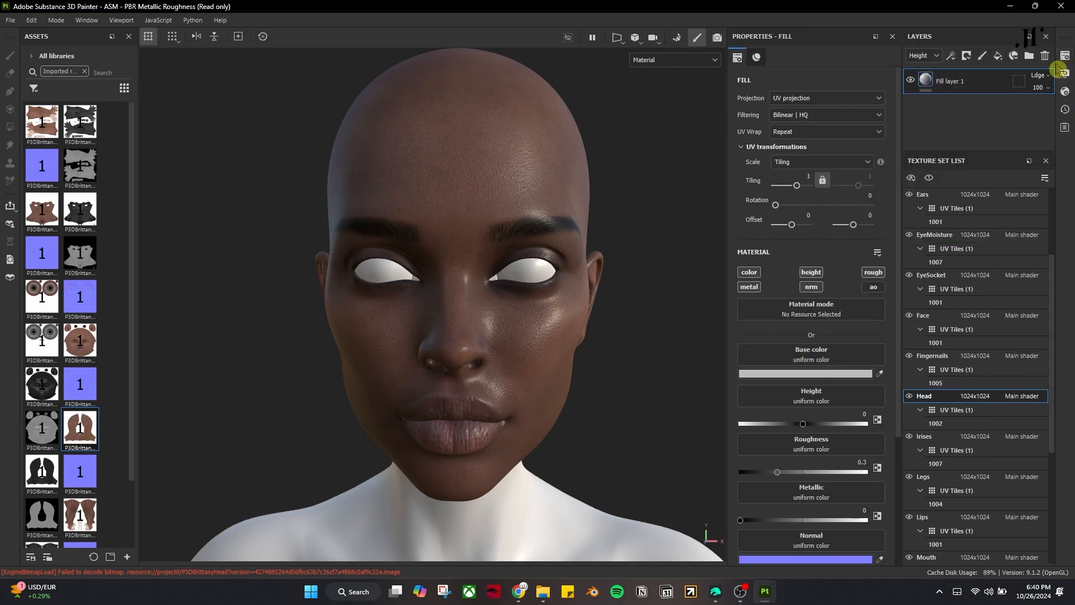
# - Assign P3DBrittanyHead, P3DBrittanyHeadN, P3DBrittanyHeadS and P3DBrittanyHeadAO to the Head fill layer's Base color, Normal, Height and Ambient occlusion
pyautogui.moveTo(82, 439); pyautogui.dragTo(806, 358)
pyautogui.keyDown('alt'); pyautogui.moveTo(616, 415); pyautogui.dragTo(504, 386); pyautogui.keyUp('alt')
pyautogui.moveTo(85, 478); pyautogui.dragTo(815, 402)
pyautogui.moveTo(43, 521); pyautogui.dragTo(811, 257)
pyautogui.moveTo(49, 479); pyautogui.dragTo(90, 438)
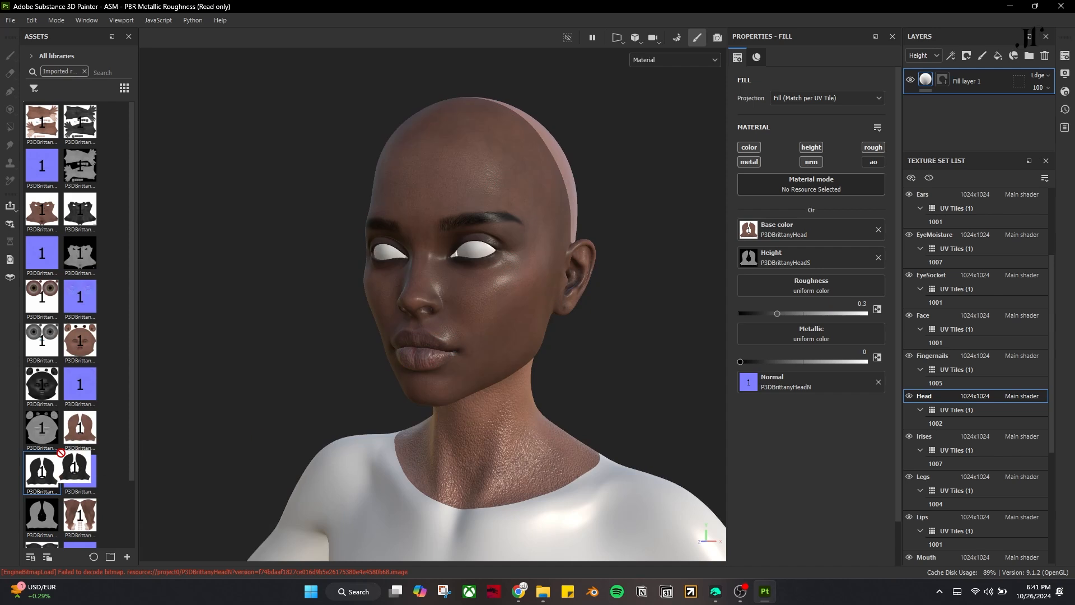
pyautogui.click(872, 162)
pyautogui.moveTo(45, 483); pyautogui.dragTo(814, 411)
pyautogui.keyDown('alt'); pyautogui.moveTo(616, 448); pyautogui.dragTo(504, 454); pyautogui.keyUp('alt')
# - Turn off Roughness and Metallic on the Head fill layer and set its Height channel opacity to 15
pyautogui.click(874, 147)
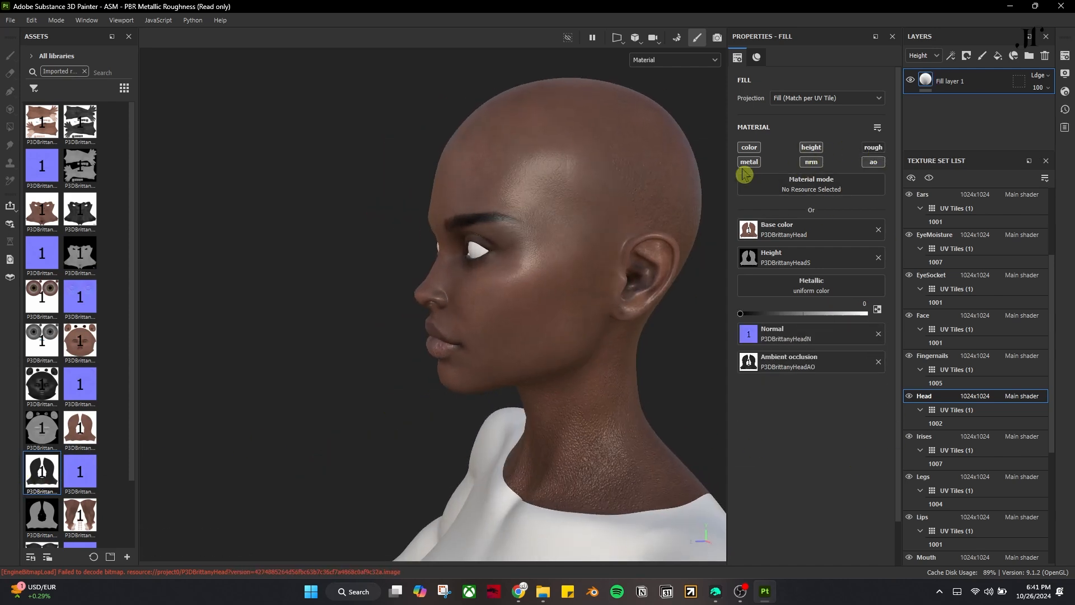
pyautogui.click(750, 162)
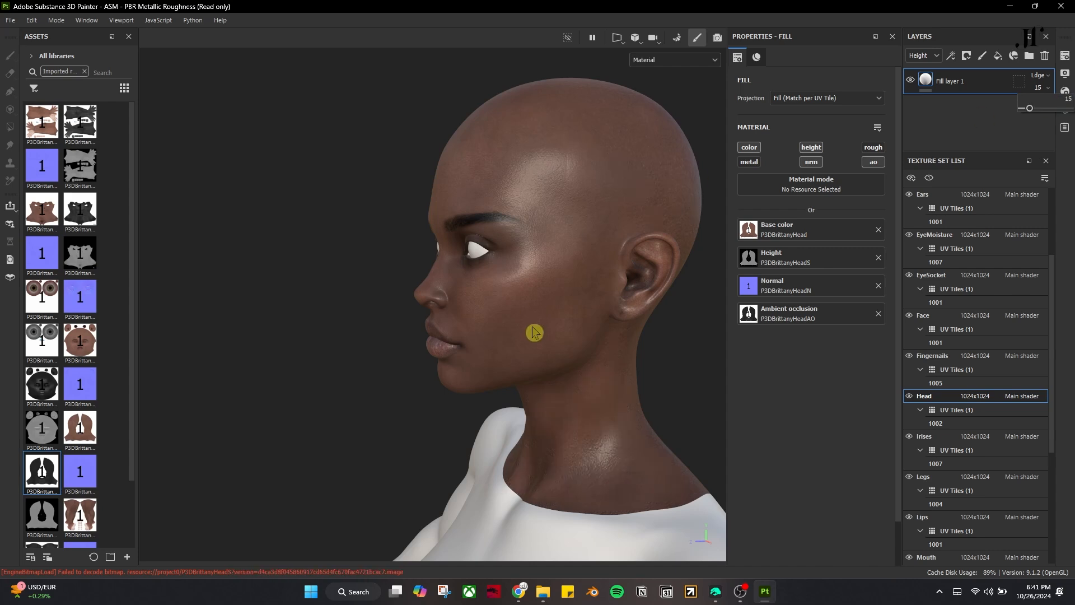
pyautogui.keyDown('alt'); pyautogui.moveTo(558, 348); pyautogui.dragTo(907, 263); pyautogui.keyUp('alt')
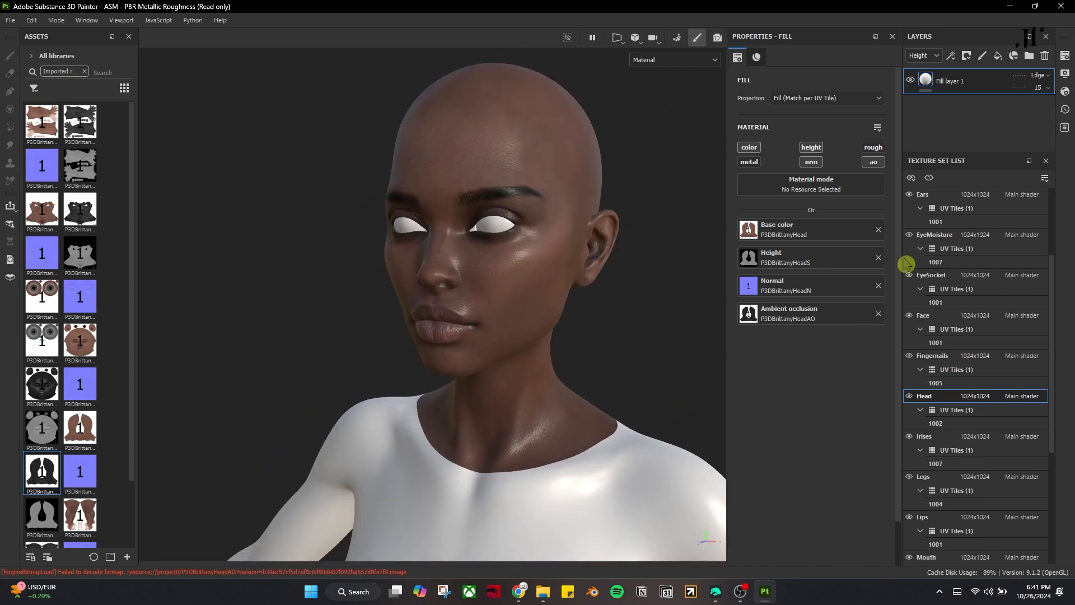
# - Replace the Body texture set's default layer with a fill layer and add an Ambient occlusion channel
pyautogui.scroll(-1, 504, 367)
pyautogui.scroll(3, 961, 221)
pyautogui.scroll(-8, 944, 389)
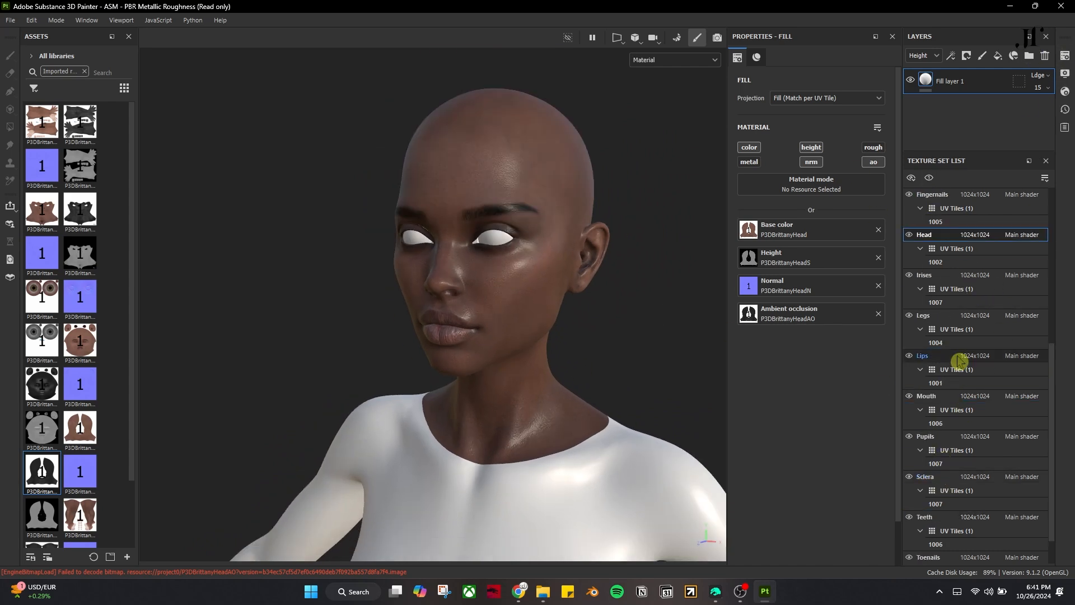
pyautogui.scroll(8, 955, 364)
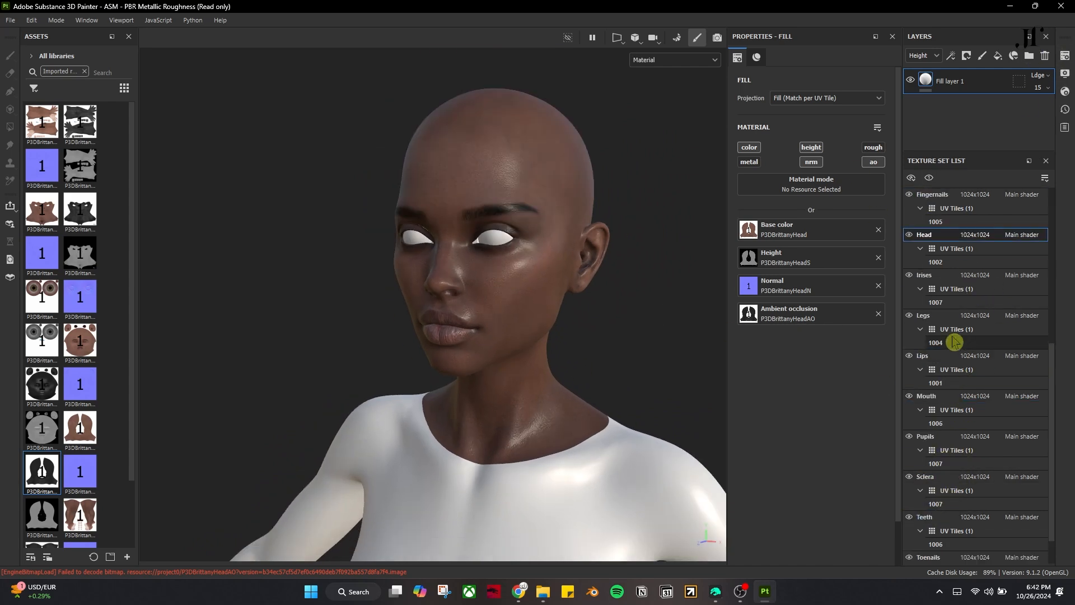
pyautogui.click(1030, 234)
pyautogui.click(1045, 55)
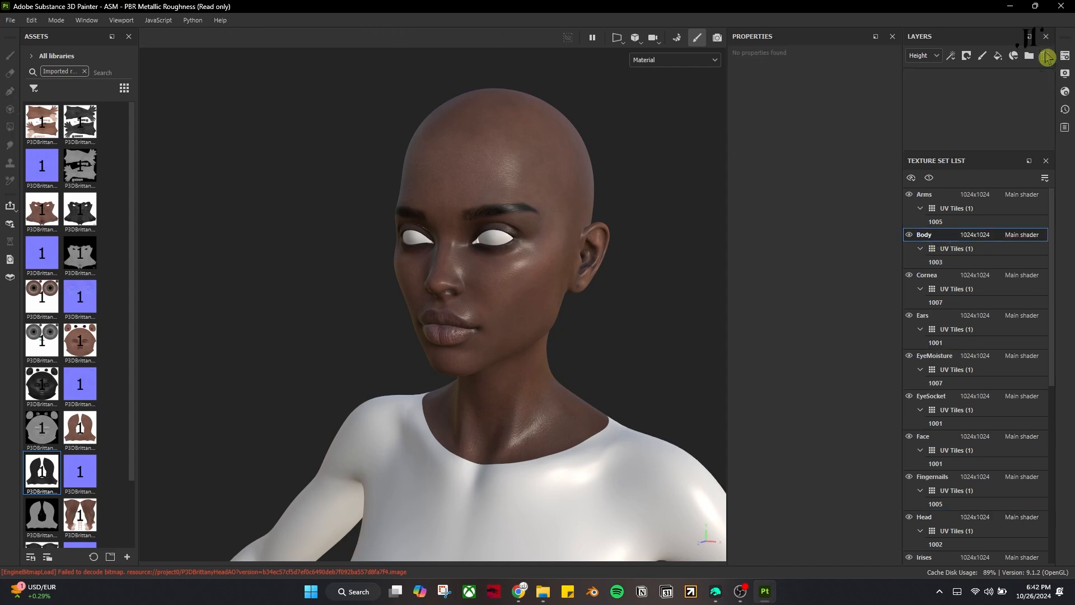
pyautogui.click(999, 56)
pyautogui.click(1066, 56)
pyautogui.click(1032, 132)
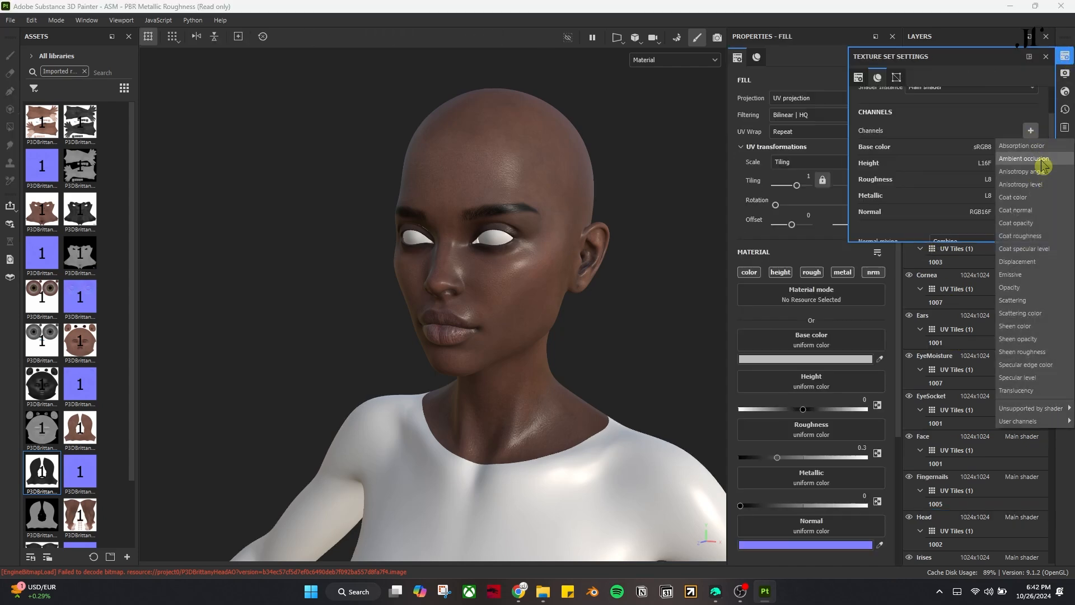
pyautogui.click(1042, 161)
pyautogui.click(1066, 57)
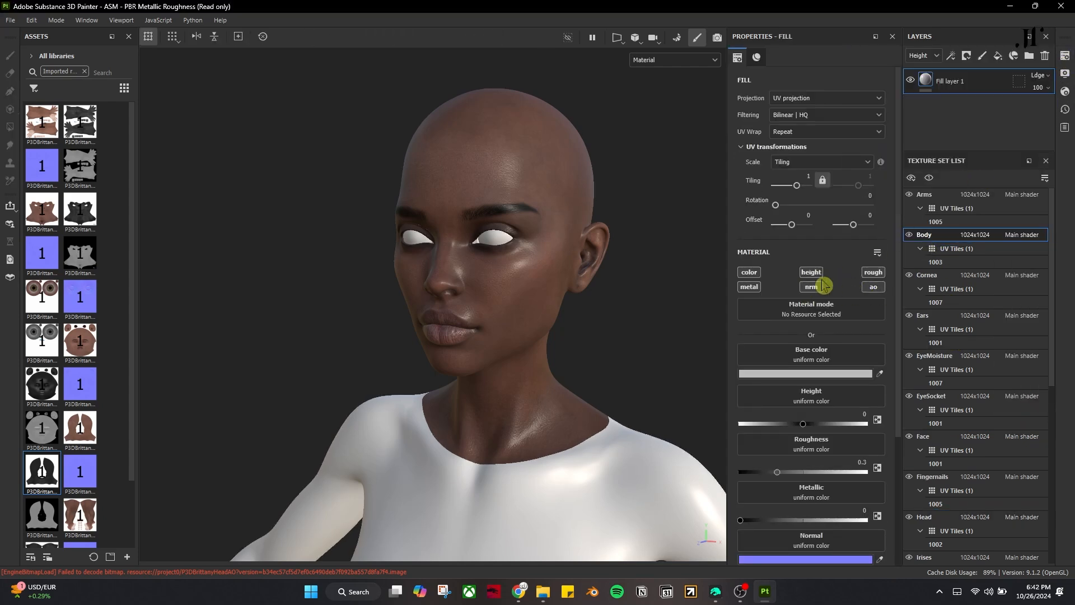
# - Turn off Metallic and Roughness on the Body fill layer and assign P3DBrittanyBody, P3DBrittanyBodyS, P3DBrittanyBodyN and P3DBrittanyBodyAO to their matching channels
pyautogui.click(750, 286)
pyautogui.click(873, 274)
pyautogui.moveTo(44, 210); pyautogui.dragTo(776, 354)
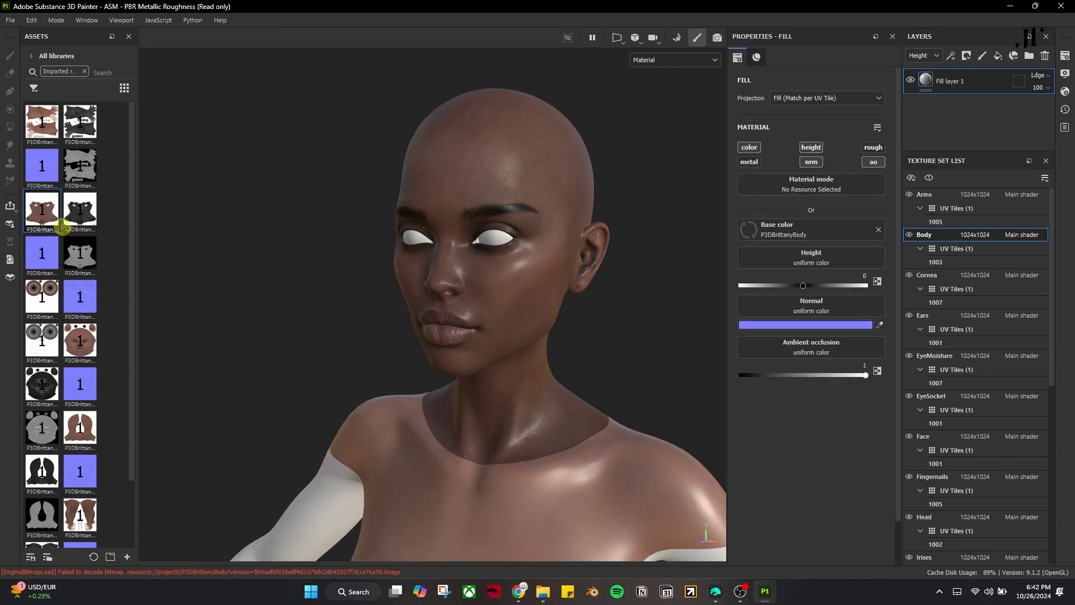
pyautogui.moveTo(80, 212); pyautogui.dragTo(753, 347)
pyautogui.moveTo(80, 255); pyautogui.dragTo(806, 280)
pyautogui.moveTo(41, 253); pyautogui.dragTo(807, 289)
# - Set the Body fill layer's Height channel opacity to 15 and check the skin on the shoulders and chest
pyautogui.click(1039, 88)
pyautogui.moveTo(1069, 108); pyautogui.dragTo(1026, 108)
pyautogui.keyDown('alt'); pyautogui.moveTo(483, 384); pyautogui.dragTo(600, 424); pyautogui.keyUp('alt')
pyautogui.scroll(2, 600, 424)
pyautogui.keyDown('alt'); pyautogui.moveTo(600, 424); pyautogui.dragTo(588, 358, button='middle'); pyautogui.keyUp('alt')
pyautogui.keyDown('alt'); pyautogui.moveTo(587, 358); pyautogui.dragTo(501, 436); pyautogui.keyUp('alt')
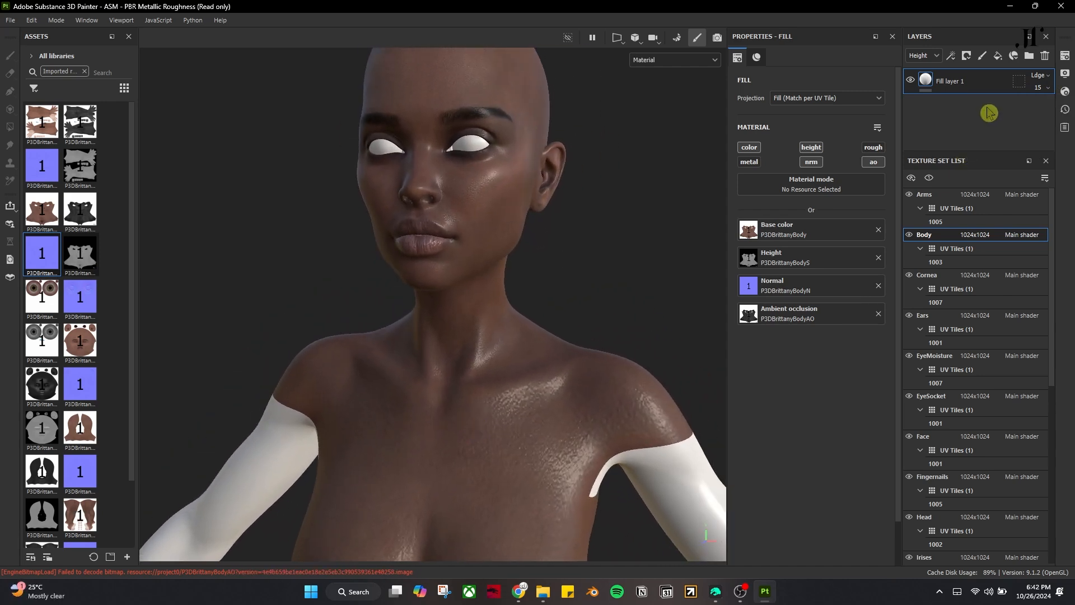
# - Add an Ambient occlusion channel to the Arms texture set and replace its paint layer with a fill layer
pyautogui.click(959, 194)
pyautogui.click(1065, 56)
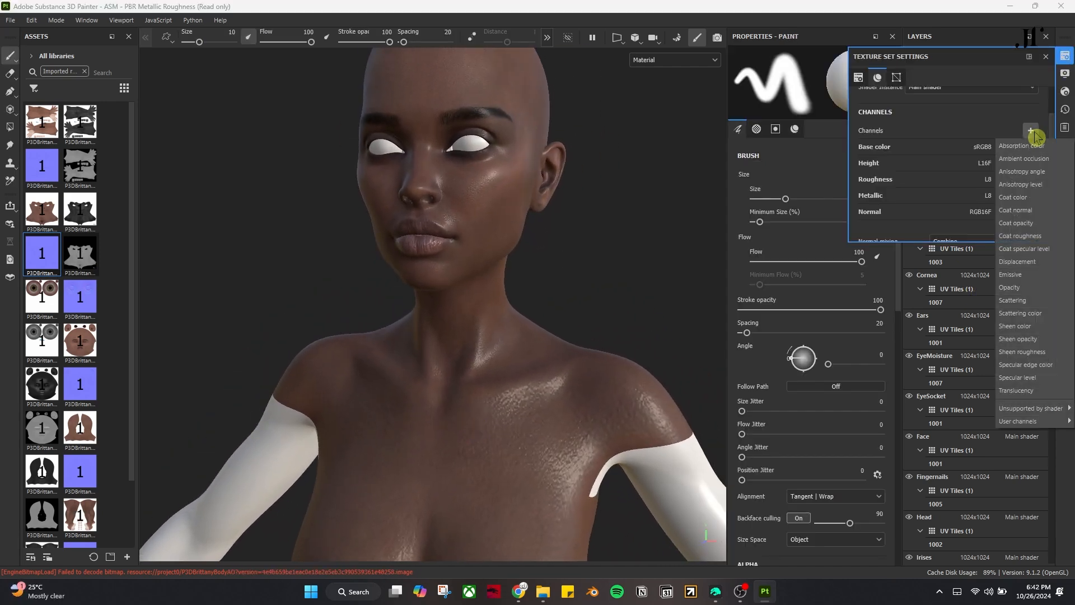
pyautogui.click(1064, 56)
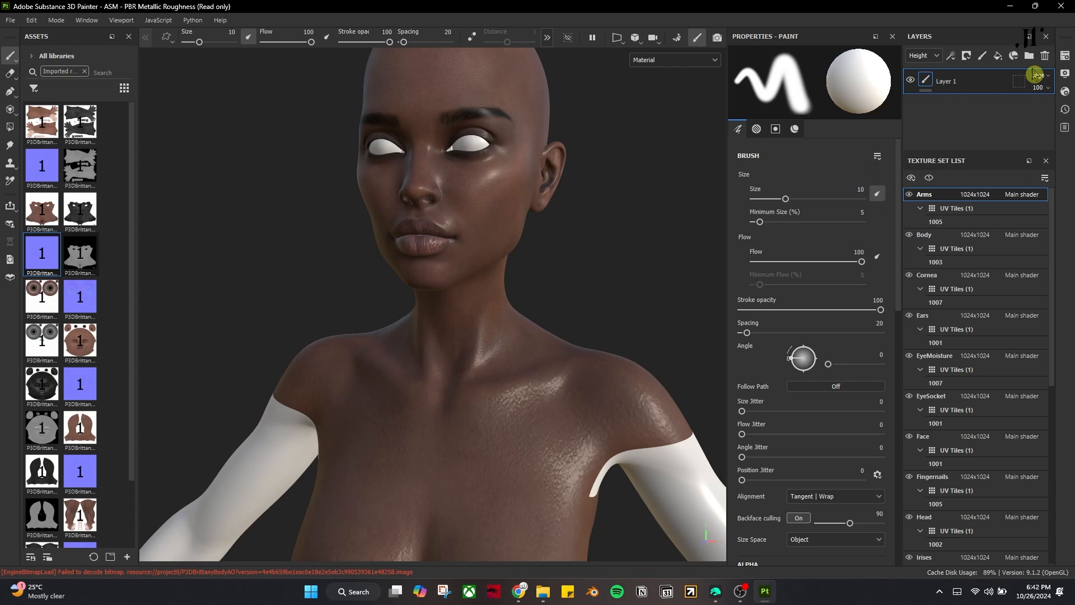
pyautogui.click(999, 56)
# - Turn off Metallic and Roughness on the Arms fill layer and assign P3DBrittanyArms, P3DBrittanyArmsS, P3DBrittanyArmsN and P3DBrittanyArmsAO to their matching channels
pyautogui.click(751, 287)
pyautogui.moveTo(56, 128); pyautogui.dragTo(806, 346)
pyautogui.moveTo(41, 166); pyautogui.dragTo(795, 305)
pyautogui.moveTo(80, 165); pyautogui.dragTo(812, 258)
# - Set the Arms fill layer's Height channel opacity to 15 and check the arms and body on the model
pyautogui.click(1046, 88)
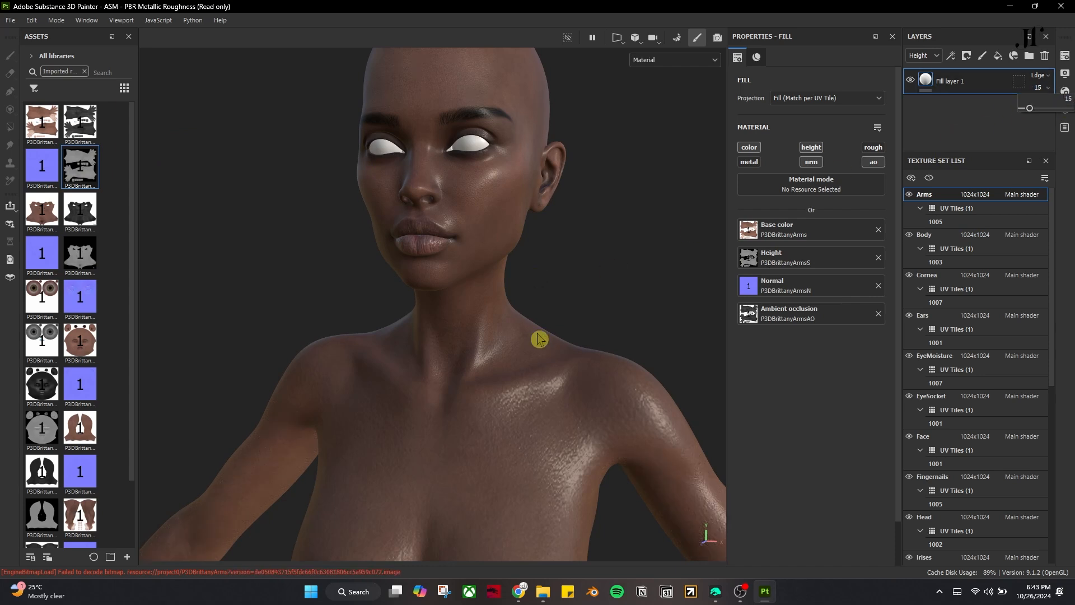
pyautogui.scroll(-2, 625, 285)
pyautogui.scroll(3, 625, 285)
pyautogui.keyDown('alt'); pyautogui.moveTo(661, 359); pyautogui.dragTo(178, 10, button='middle'); pyautogui.keyUp('alt')
pyautogui.keyDown('alt'); pyautogui.moveTo(392, 493); pyautogui.dragTo(850, 43, button='middle'); pyautogui.keyUp('alt')
pyautogui.moveTo(435, 291); pyautogui.dragTo(435, 404, button='middle')
pyautogui.scroll(-3, 953, 410)
# - Replace the Legs texture set's default layer with a fill layer using P3DBrittanyLegs as its Base color
pyautogui.click(930, 476)
pyautogui.click(1051, 56)
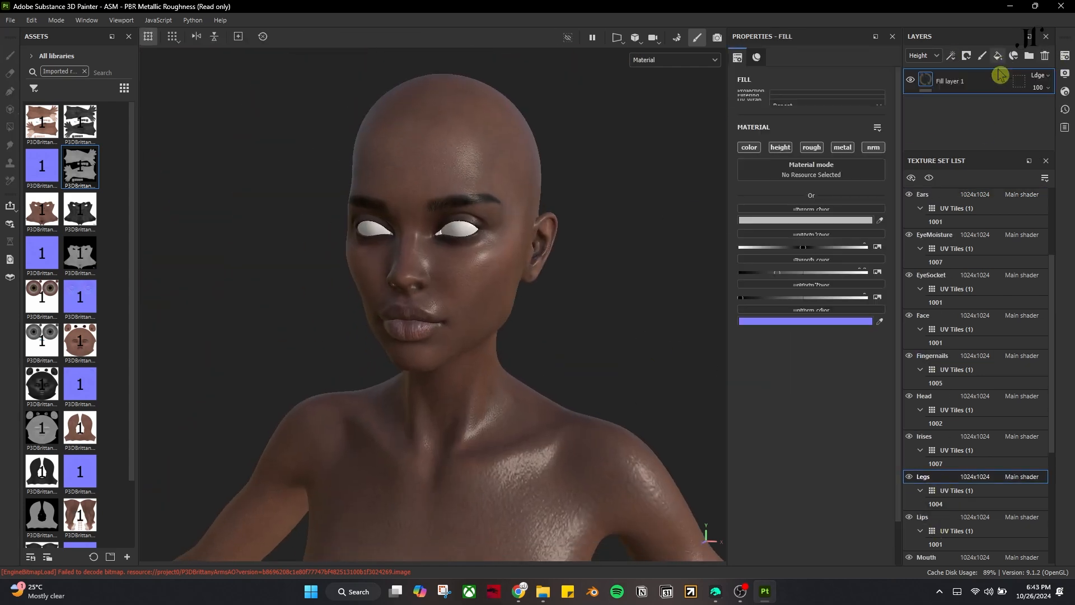
pyautogui.scroll(-2, 79, 336)
pyautogui.moveTo(80, 436); pyautogui.dragTo(757, 336)
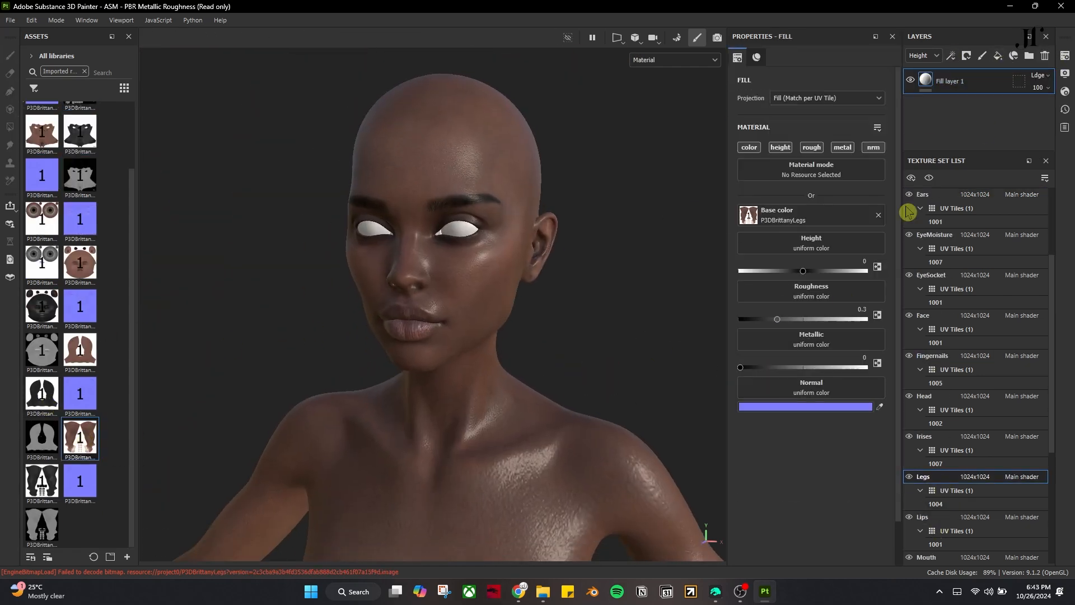
# - Add an Ambient occlusion channel to the Legs texture set
pyautogui.click(1061, 56)
pyautogui.click(1040, 116)
pyautogui.click(1036, 163)
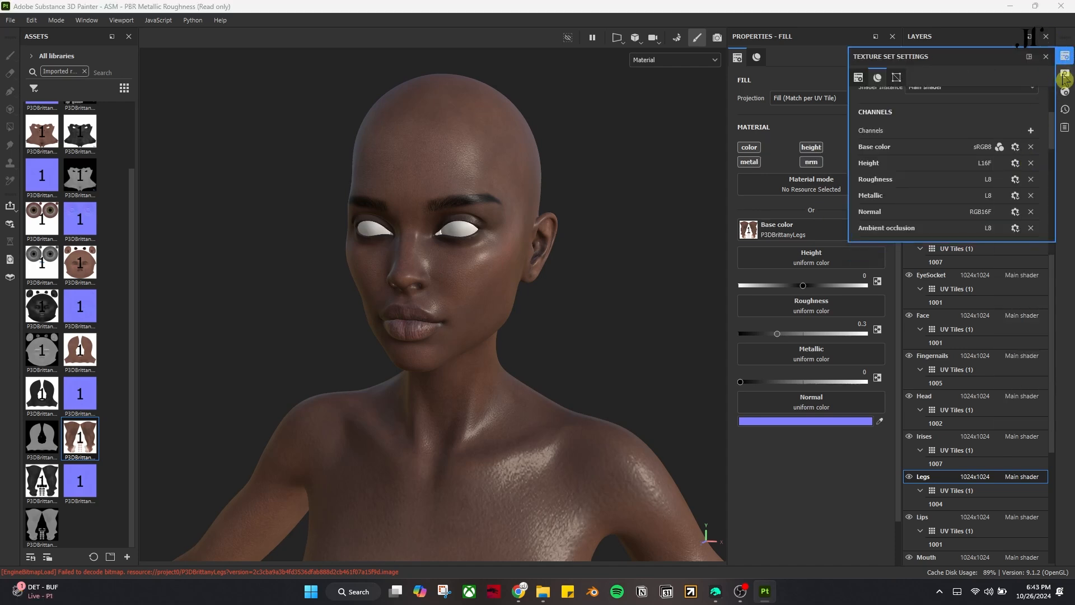
pyautogui.click(1066, 56)
# - Assign P3DBrittanyLegsN, P3DBrittanyLegsAO and P3DBrittanyLegsS to the Legs fill layer, with Roughness and Metallic off and Height opacity at 15
pyautogui.click(872, 162)
pyautogui.click(873, 146)
pyautogui.click(750, 161)
pyautogui.moveTo(90, 486); pyautogui.dragTo(744, 326)
pyautogui.moveTo(41, 480); pyautogui.dragTo(812, 335)
pyautogui.moveTo(42, 524); pyautogui.dragTo(815, 250)
pyautogui.click(1064, 97)
# - Replace the Toenails texture set's layer with a copy of the Legs fill layer and add an Ambient occlusion channel
pyautogui.click(979, 85)
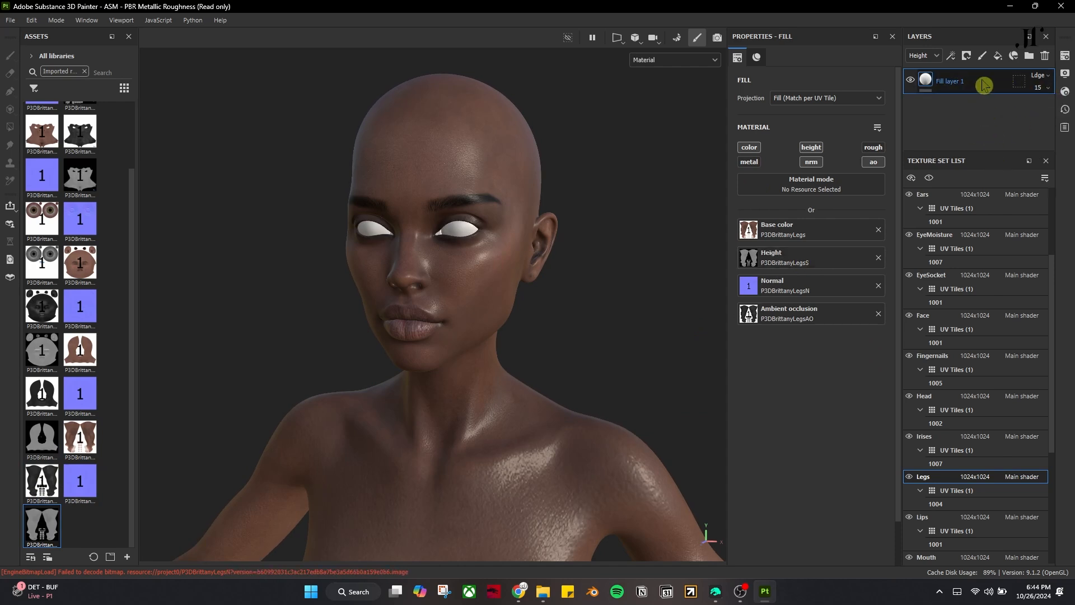
pyautogui.scroll(-3, 947, 448)
pyautogui.click(941, 517)
pyautogui.click(1045, 55)
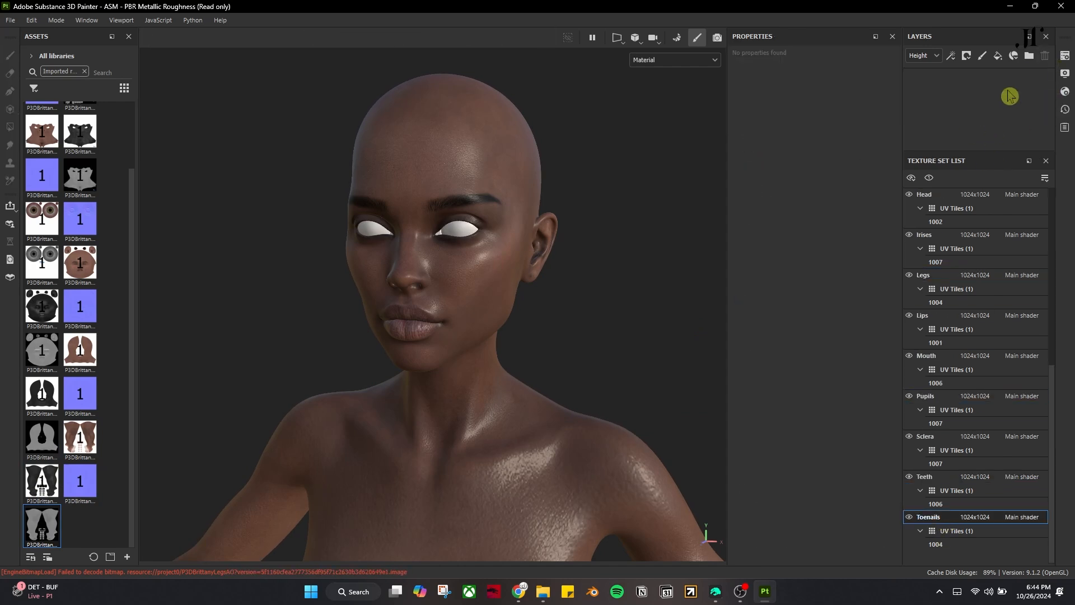
pyautogui.hotkey('ctrl', 'z')
pyautogui.click(1065, 56)
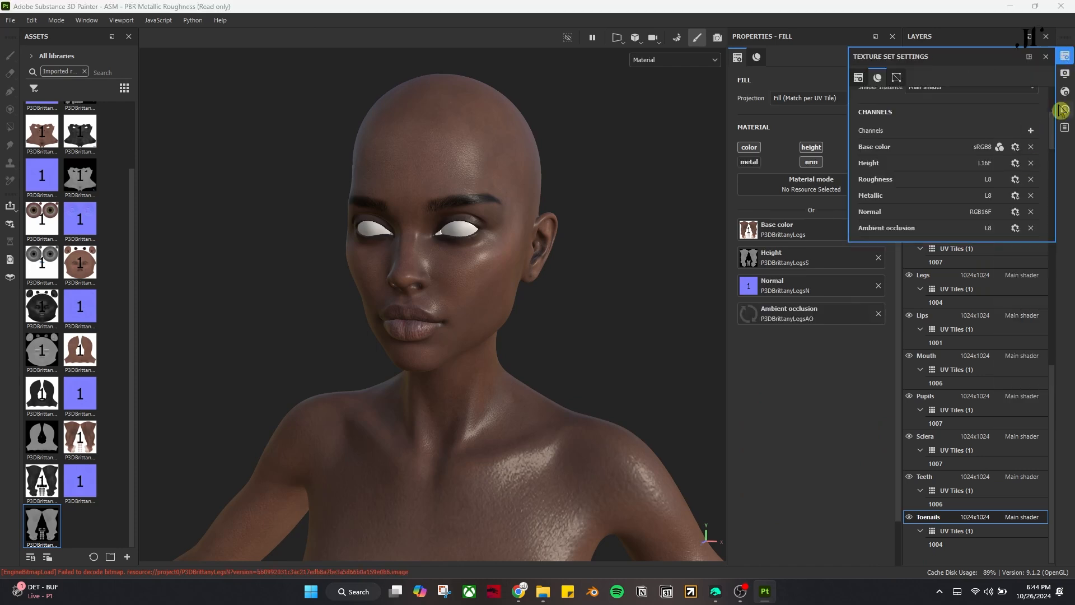
# - Replace the Fingernails texture set's layer with a copy of the Arms fill layer and add an Ambient occlusion channel
pyautogui.scroll(5, 964, 336)
pyautogui.click(967, 195)
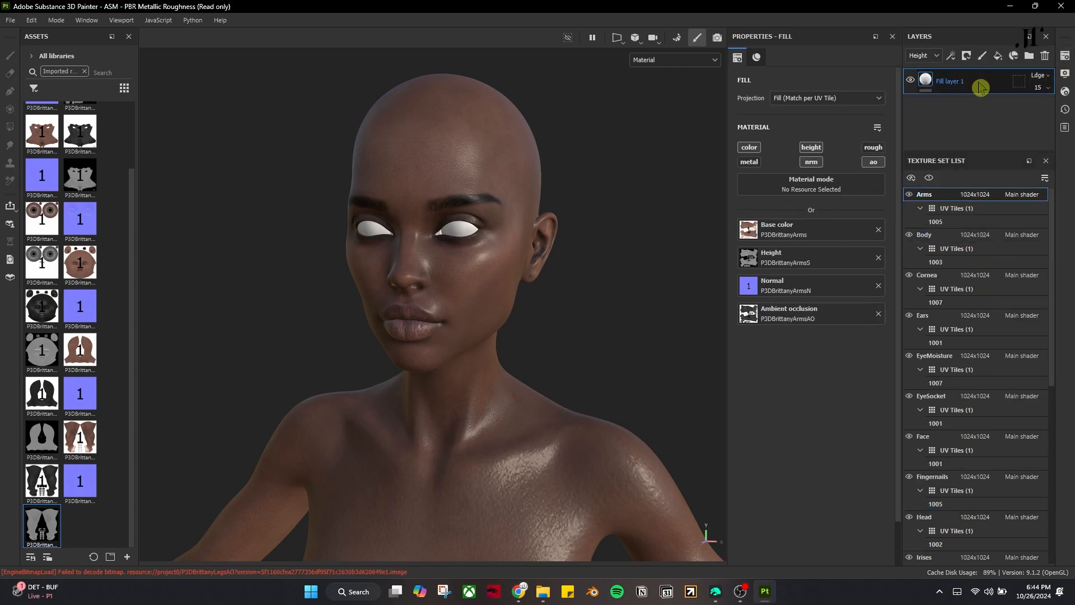
pyautogui.click(964, 477)
pyautogui.click(1065, 56)
pyautogui.click(1031, 130)
pyautogui.click(1036, 164)
# - Inspect the textured skin on the character's legs, full body and face
pyautogui.moveTo(667, 425); pyautogui.dragTo(565, 15, button='middle')
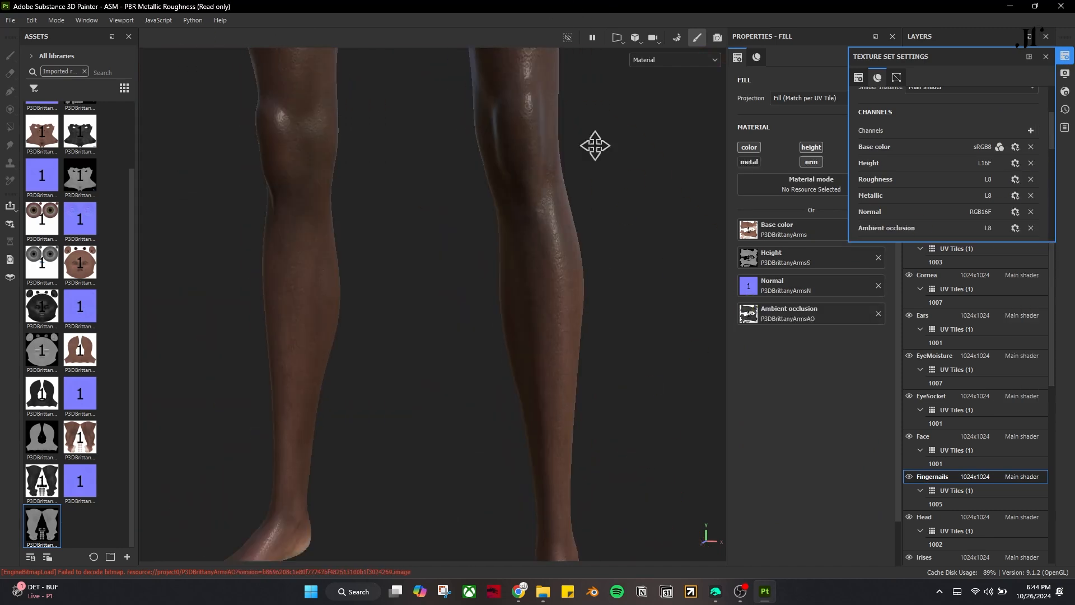
pyautogui.press('f')
pyautogui.keyDown('alt'); pyautogui.moveTo(577, 355); pyautogui.dragTo(509, 378); pyautogui.keyUp('alt')
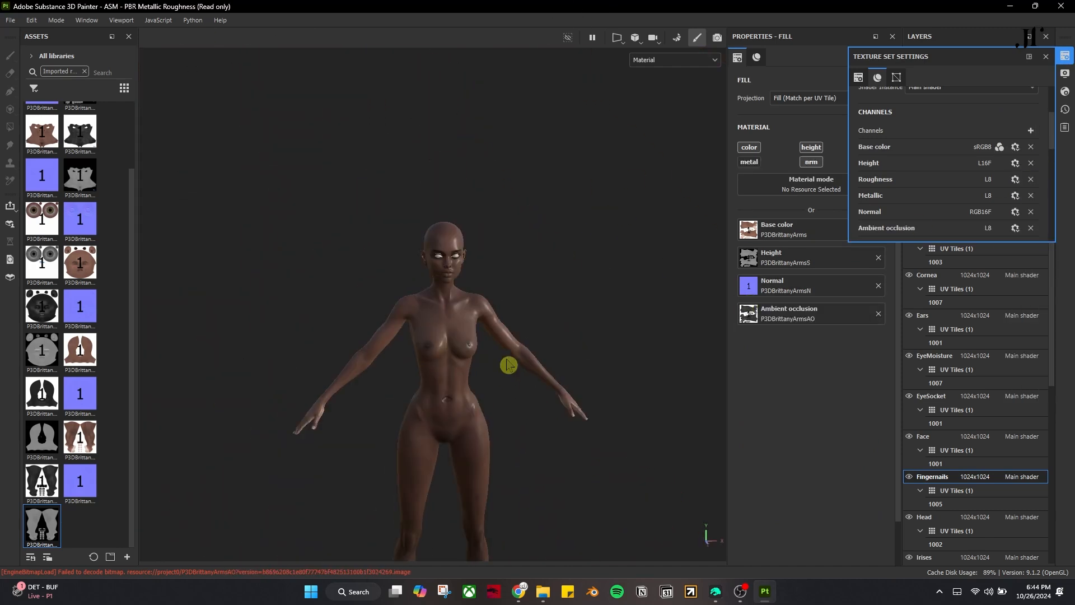
pyautogui.scroll(5, 493, 353)
pyautogui.moveTo(480, 361); pyautogui.dragTo(545, 365, button='middle')
pyautogui.scroll(5, 577, 350)
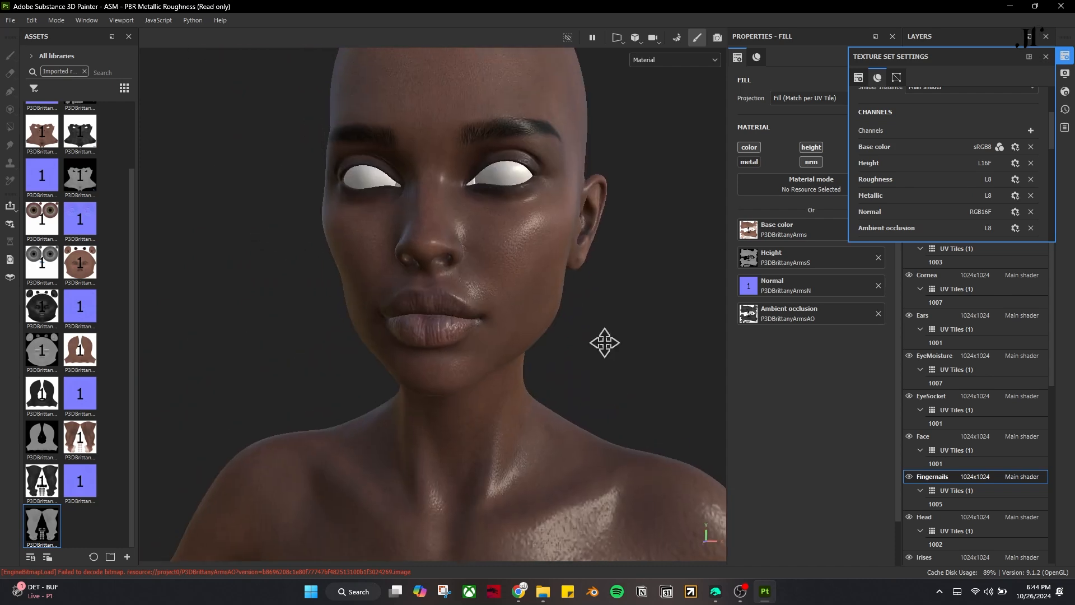
pyautogui.moveTo(604, 338); pyautogui.dragTo(626, 444, button='middle')
pyautogui.scroll(5, 1021, 149)
# - Set the Face texture set's size to 4096
pyautogui.click(986, 170)
pyautogui.click(925, 248)
pyautogui.keyDown('alt'); pyautogui.moveTo(654, 352); pyautogui.dragTo(590, 405); pyautogui.keyUp('alt')
pyautogui.click(1046, 57)
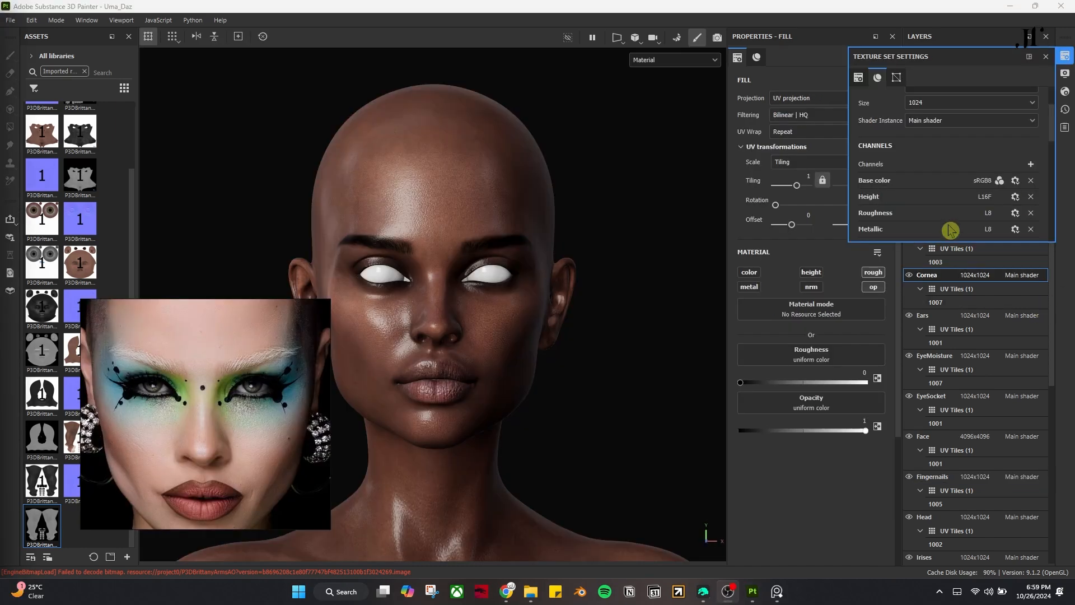
# - Review the Cornea texture set's channels and lower its fill layer's Opacity to about 0.25
pyautogui.scroll(-2, 981, 185)
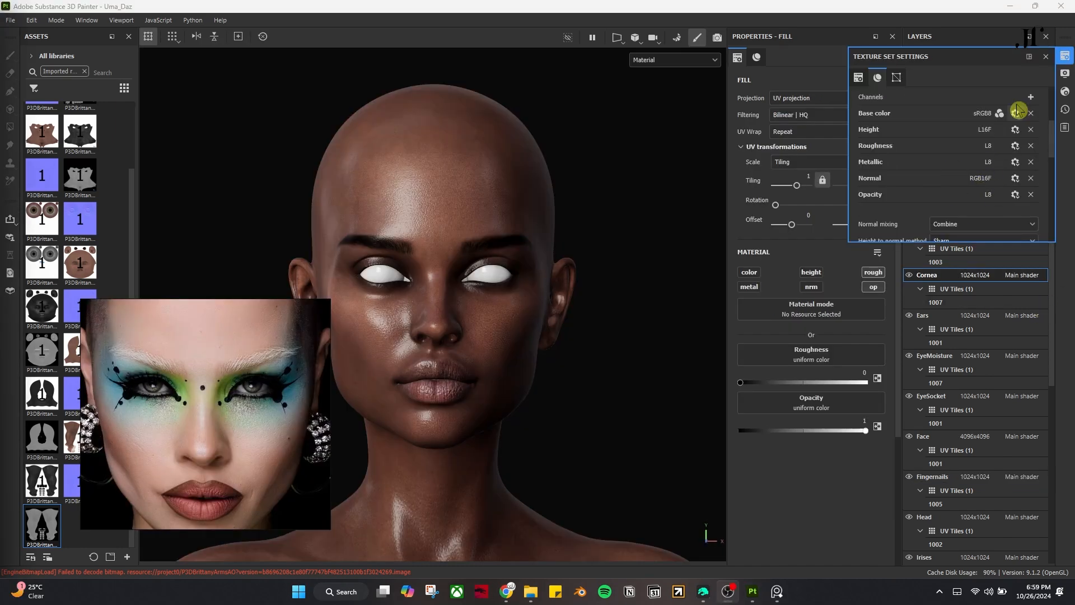
pyautogui.click(1045, 56)
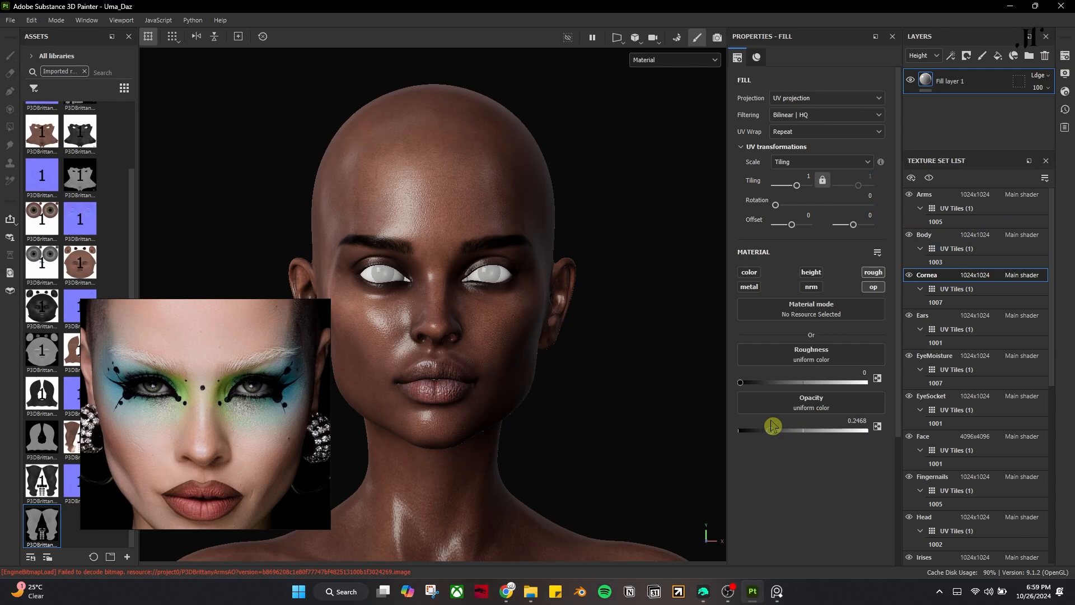
# - Switch to DAZ Studio, move the reference image off the surface list and examine the Sclera surface settings
pyautogui.click(705, 596)
pyautogui.moveTo(185, 310); pyautogui.dragTo(359, 256)
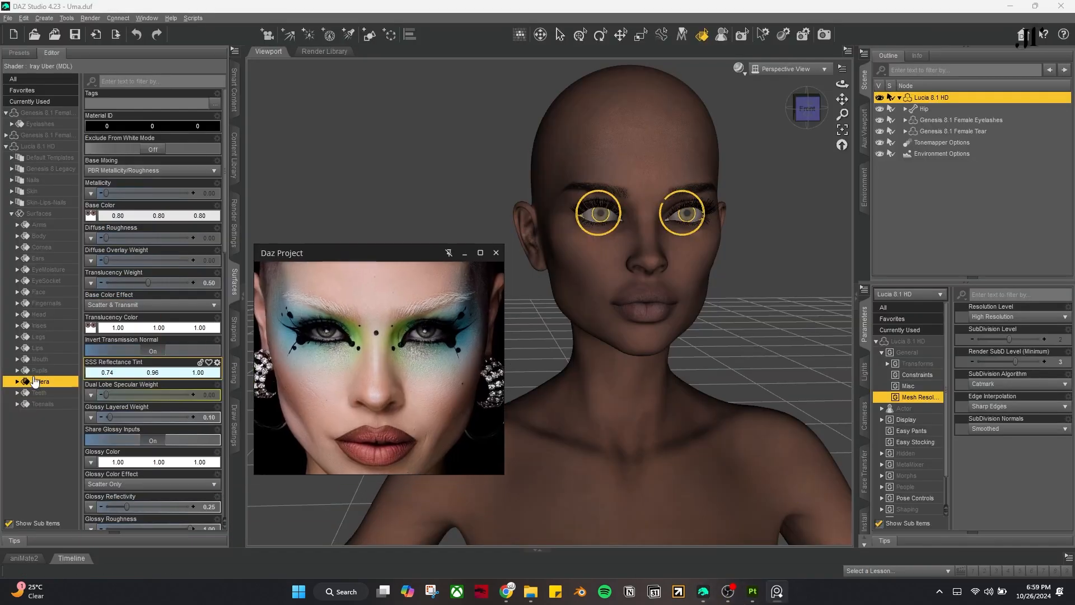
# - Switch to Substance 3D Painter, move the reference image aside and assign P3DBrittanyEyes04 as the Sclera fill layer's only channel, base color
pyautogui.click(752, 591)
pyautogui.scroll(-3, 945, 515)
pyautogui.click(944, 479)
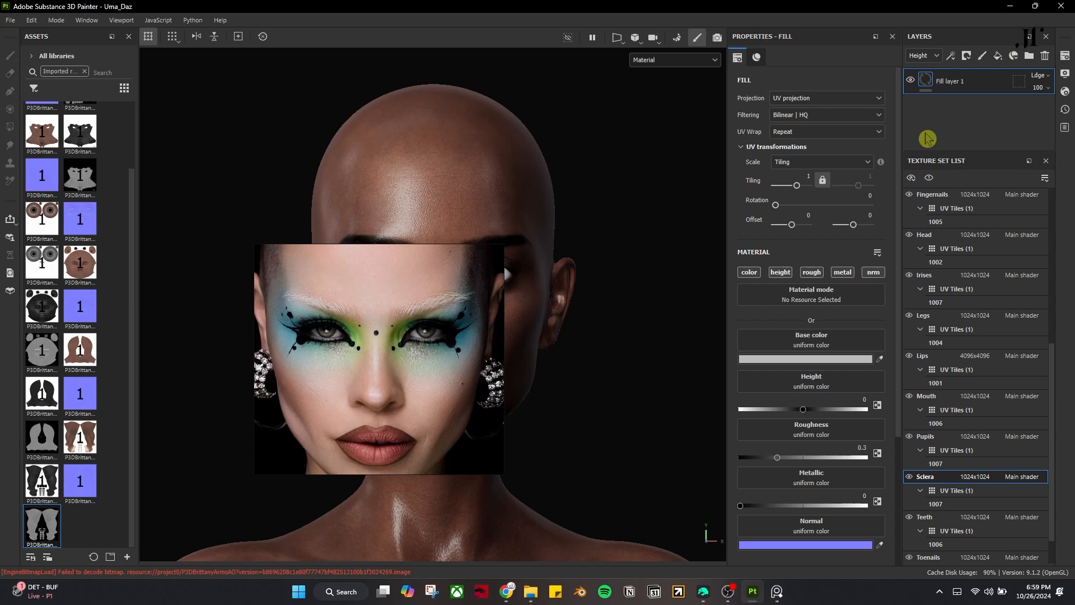
pyautogui.scroll(2, 120, 427)
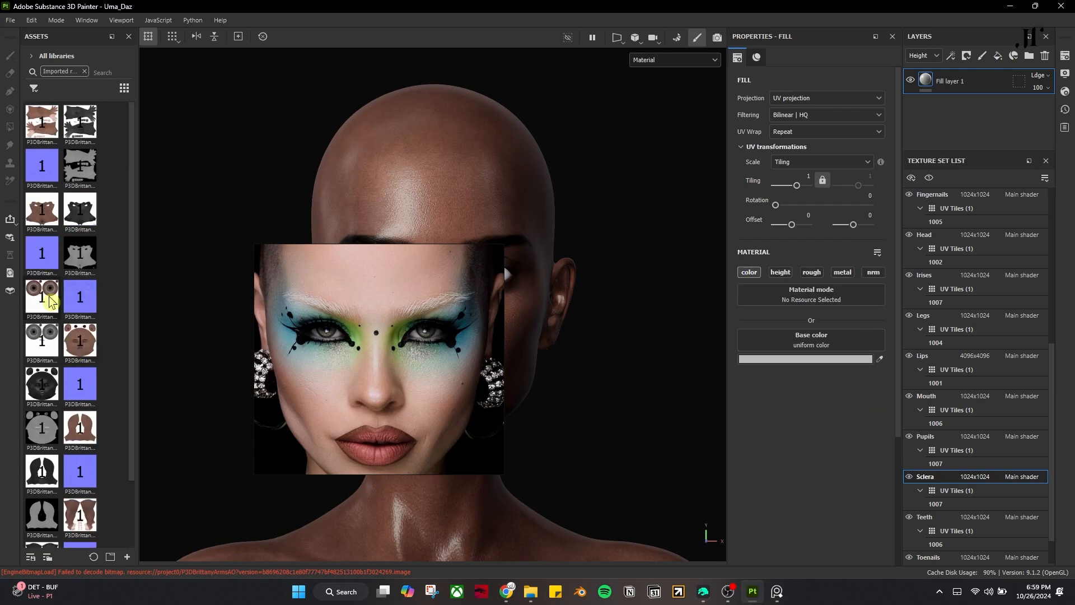
pyautogui.moveTo(411, 339); pyautogui.dragTo(270, 420)
pyautogui.moveTo(42, 297); pyautogui.dragTo(758, 338)
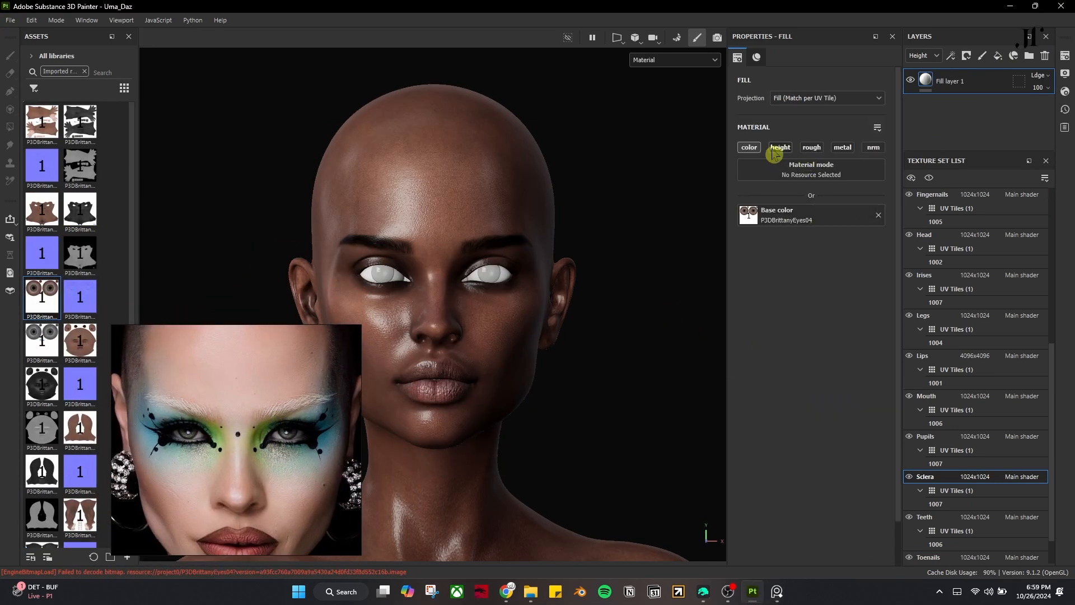
# - Assign P3DBrittanyEyesN as normal and P3DBrittanyEyesS as height on the Sclera fill layer, and set its height opacity to 15
pyautogui.moveTo(80, 296); pyautogui.dragTo(770, 242)
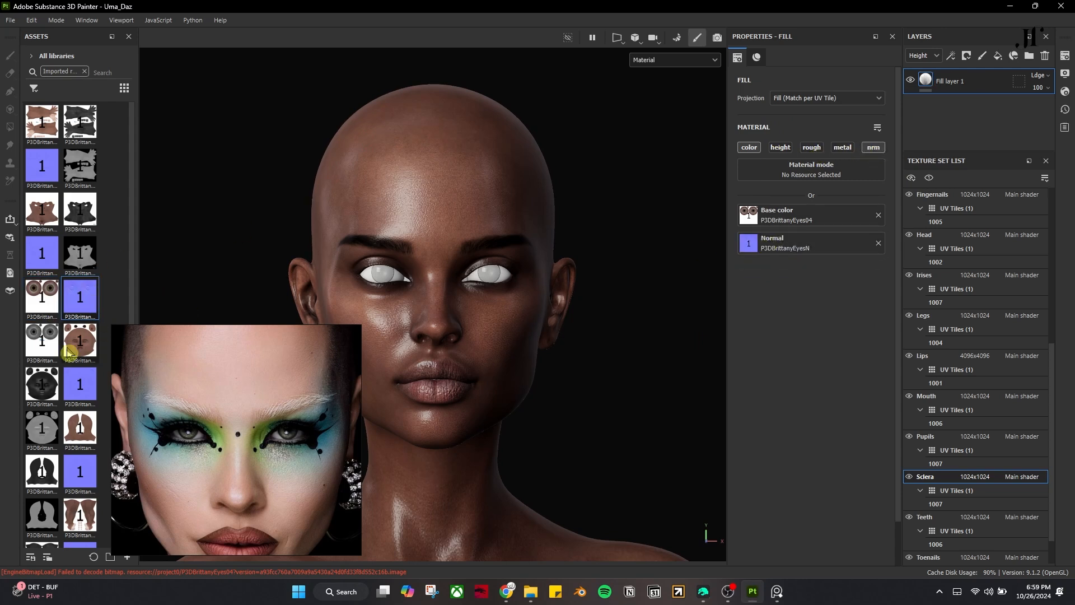
pyautogui.click(782, 149)
pyautogui.moveTo(45, 342); pyautogui.dragTo(823, 244)
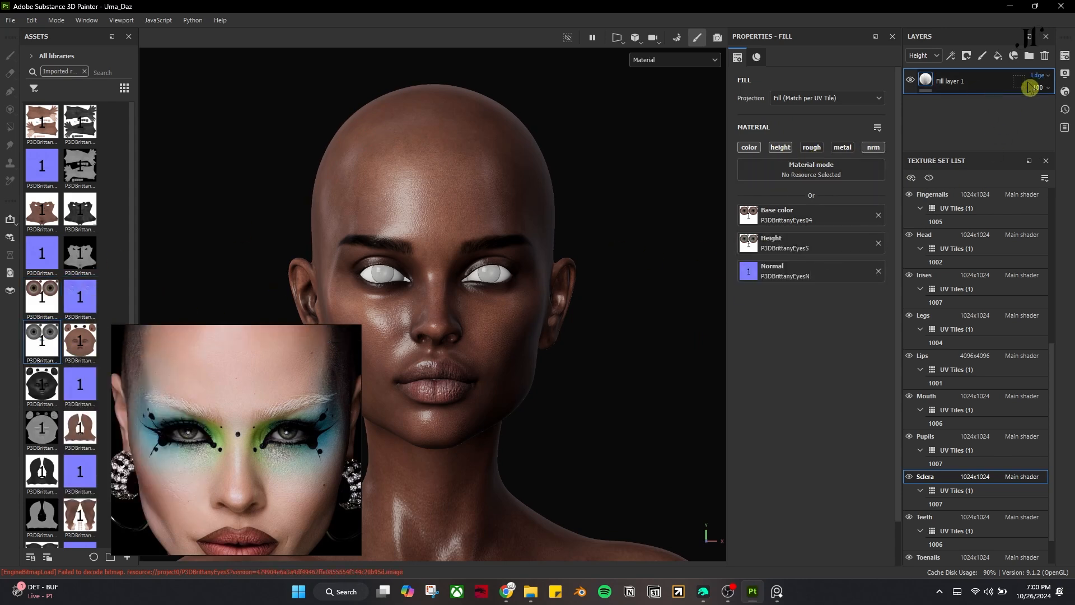
pyautogui.click(1066, 101)
pyautogui.write('15')
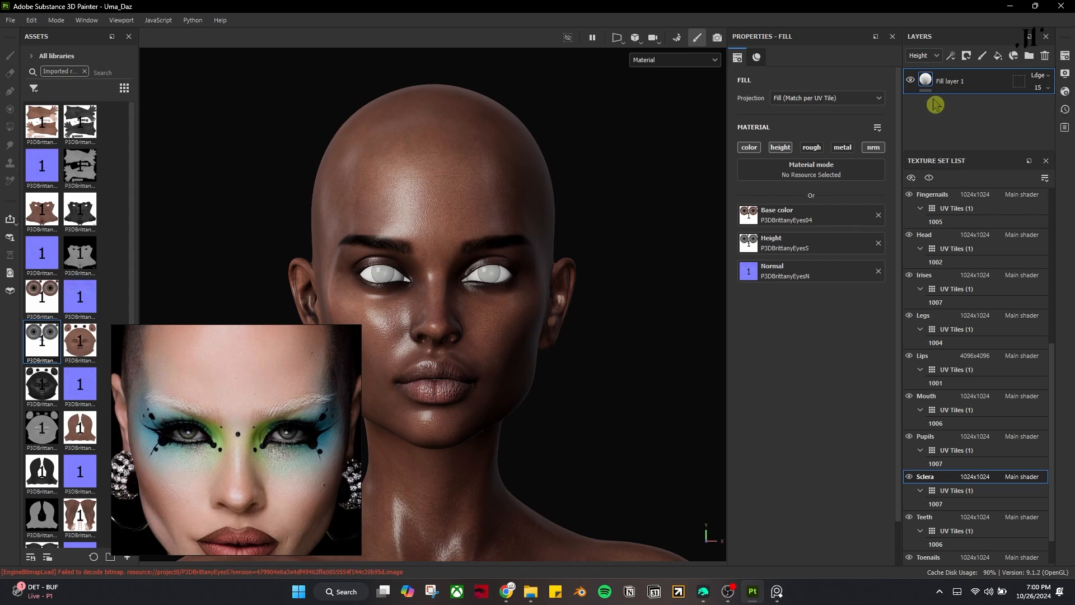
# - Lower the Cornea fill layer's Opacity to about 0.11, then enable its metallic channel and raise the Metallic value
pyautogui.scroll(1, 941, 280)
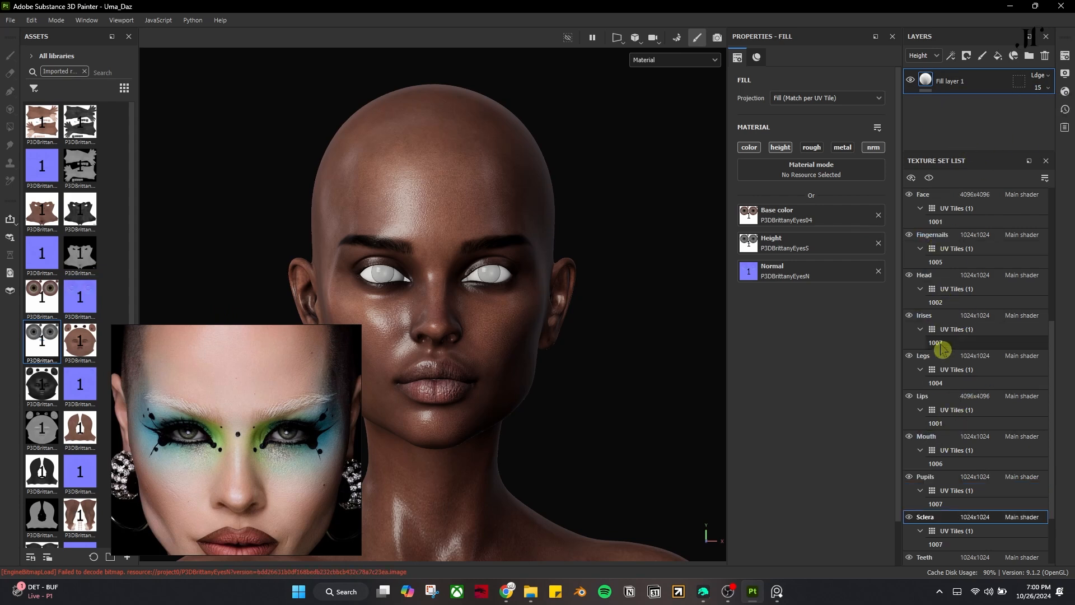
pyautogui.scroll(4, 952, 398)
pyautogui.scroll(2, 946, 392)
pyautogui.click(948, 277)
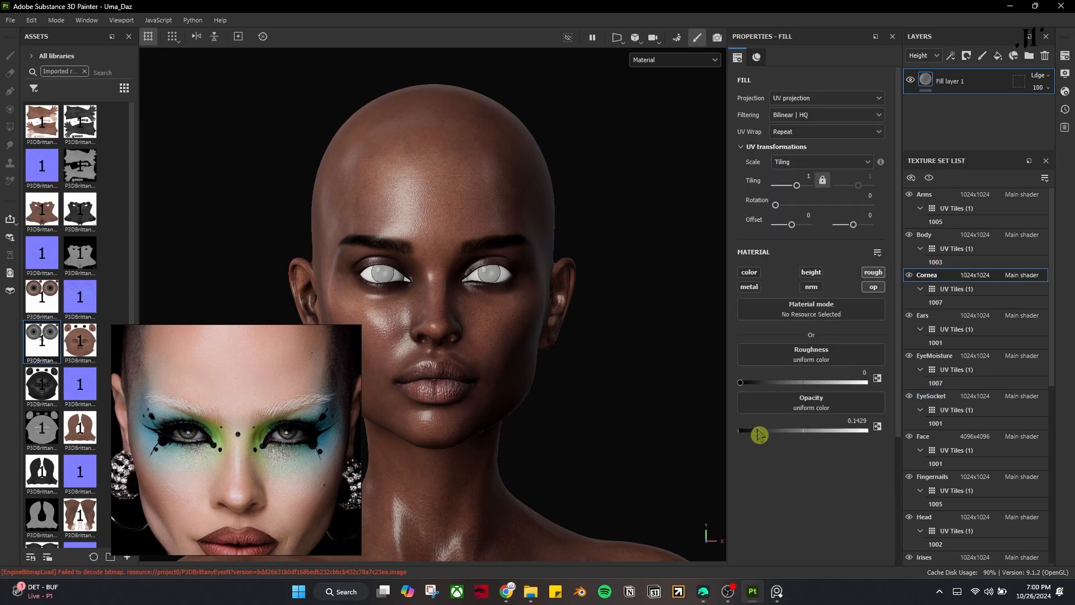
pyautogui.click(749, 287)
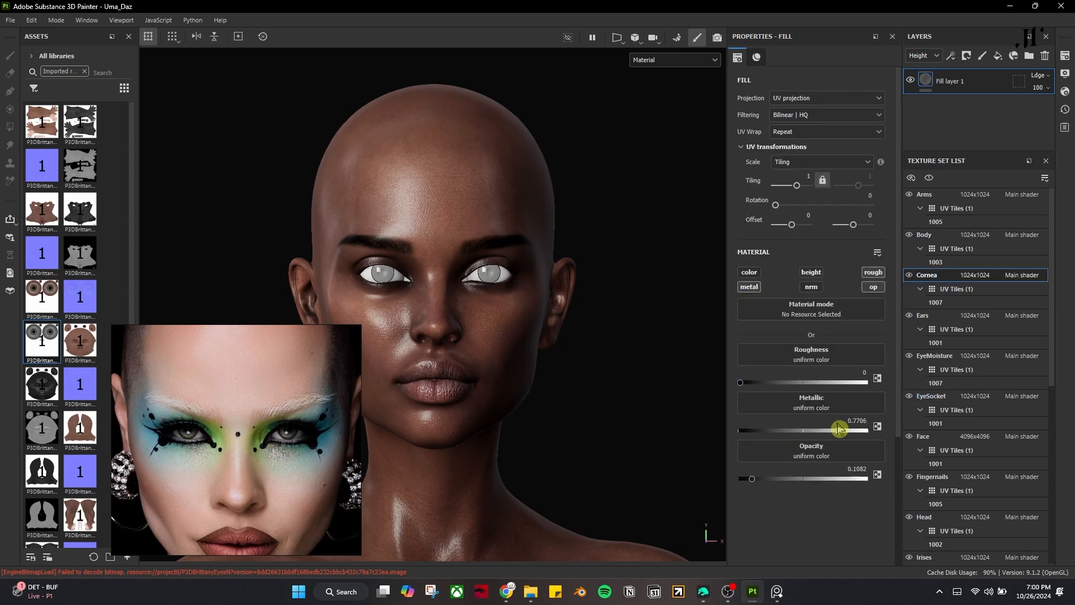
pyautogui.moveTo(841, 429); pyautogui.dragTo(829, 430)
pyautogui.scroll(4, 523, 360)
pyautogui.moveTo(527, 359)
pyautogui.keyDown('alt'); pyautogui.mouseDown()
pyautogui.moveTo(612, 353)
pyautogui.moveTo(489, 339)
pyautogui.moveTo(518, 345)
pyautogui.mouseUp(); pyautogui.keyUp('alt')
# - Give the Irises texture set a copy of the Sclera's fill layer with the eye maps
pyautogui.scroll(-3, 946, 498)
pyautogui.click(946, 437)
pyautogui.moveTo(523, 343)
pyautogui.keyDown('alt'); pyautogui.mouseDown()
pyautogui.moveTo(530, 356)
pyautogui.moveTo(516, 361)
pyautogui.mouseUp(); pyautogui.keyUp('alt')
pyautogui.scroll(2, 953, 329)
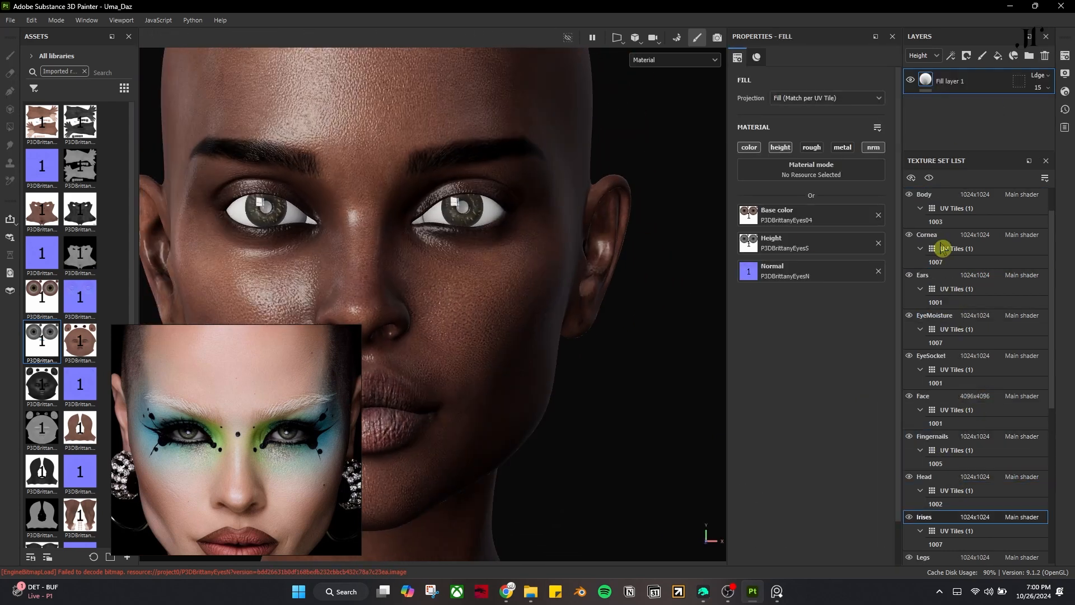
# - Replace the Pupils texture set's existing layer with a copy of the fill layer carrying the eye maps
pyautogui.scroll(-5, 961, 437)
pyautogui.click(952, 478)
pyautogui.click(1045, 56)
pyautogui.hotkey('ctrl', 'v')
pyautogui.keyDown('alt'); pyautogui.moveTo(454, 336); pyautogui.dragTo(664, 406); pyautogui.keyUp('alt')
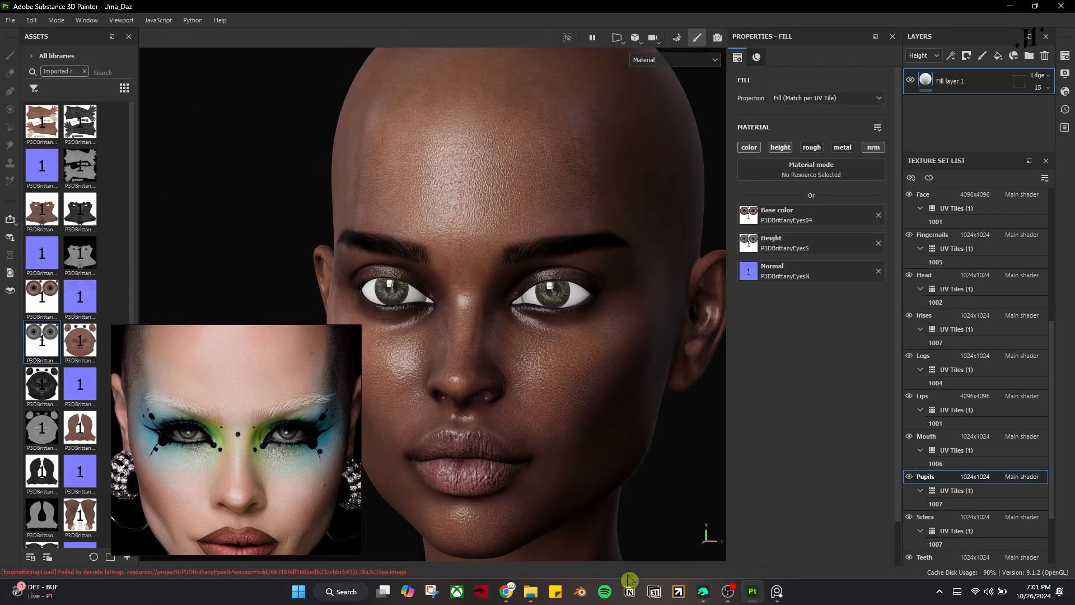
# - Switch to DAZ Studio, move the reference image aside and examine the EyeMoisture surface settings
pyautogui.click(701, 601)
pyautogui.scroll(5, 620, 193)
pyautogui.scroll(-2, 622, 195)
pyautogui.moveTo(842, 99); pyautogui.dragTo(712, 276)
pyautogui.click(541, 285)
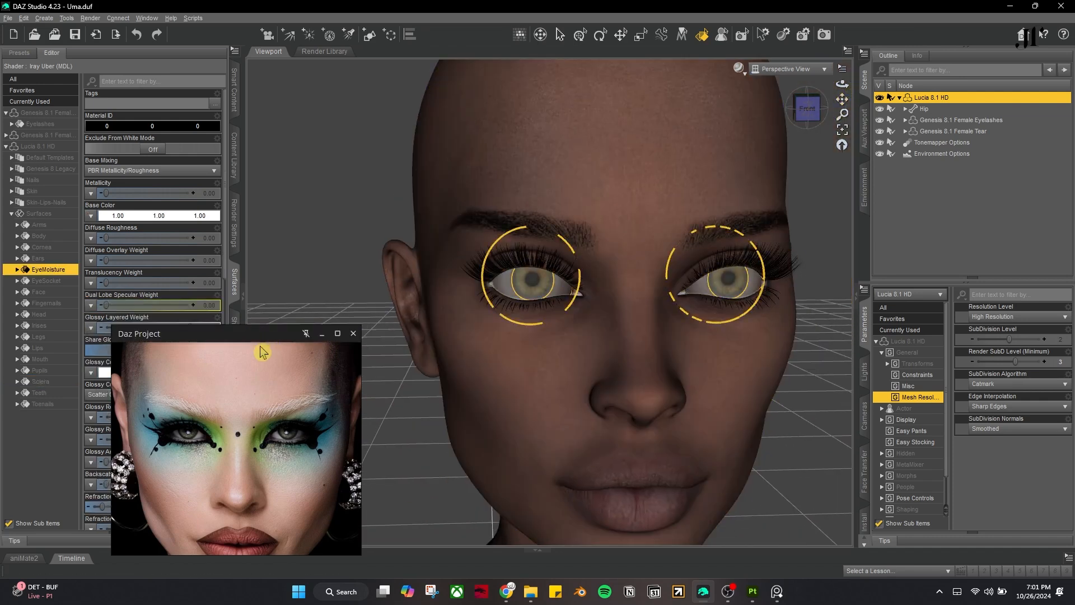
pyautogui.moveTo(215, 337); pyautogui.dragTo(332, 326)
pyautogui.scroll(-10, 125, 414)
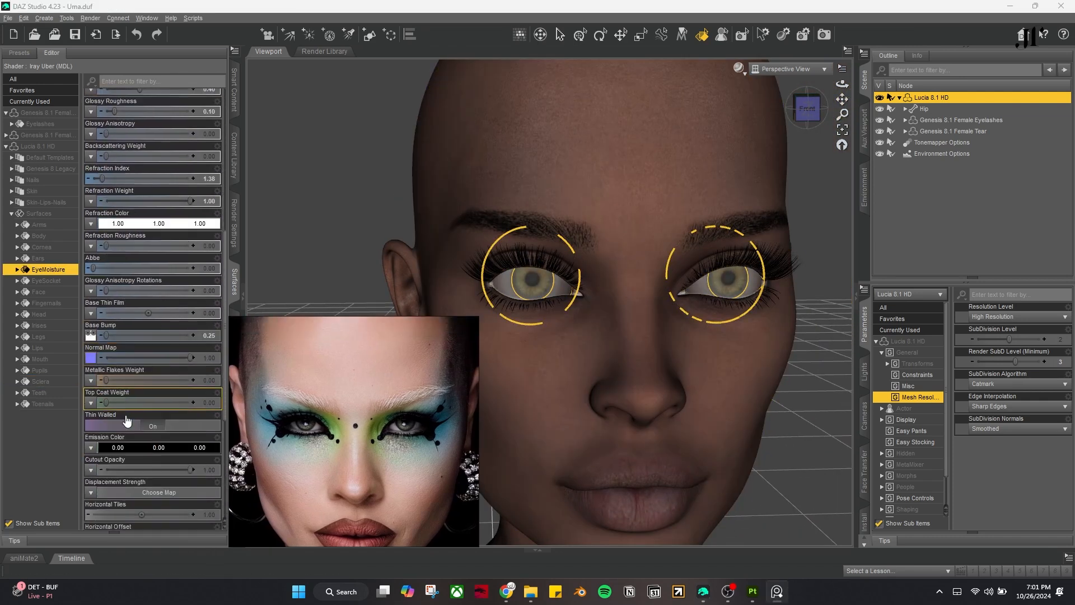
# - Switch to Substance 3D Painter and replace the EyeMoisture texture set's layer with a copy of the Irises fill layer
pyautogui.click(752, 598)
pyautogui.click(935, 275)
pyautogui.moveTo(368, 328); pyautogui.dragTo(209, 328)
pyautogui.click(1046, 56)
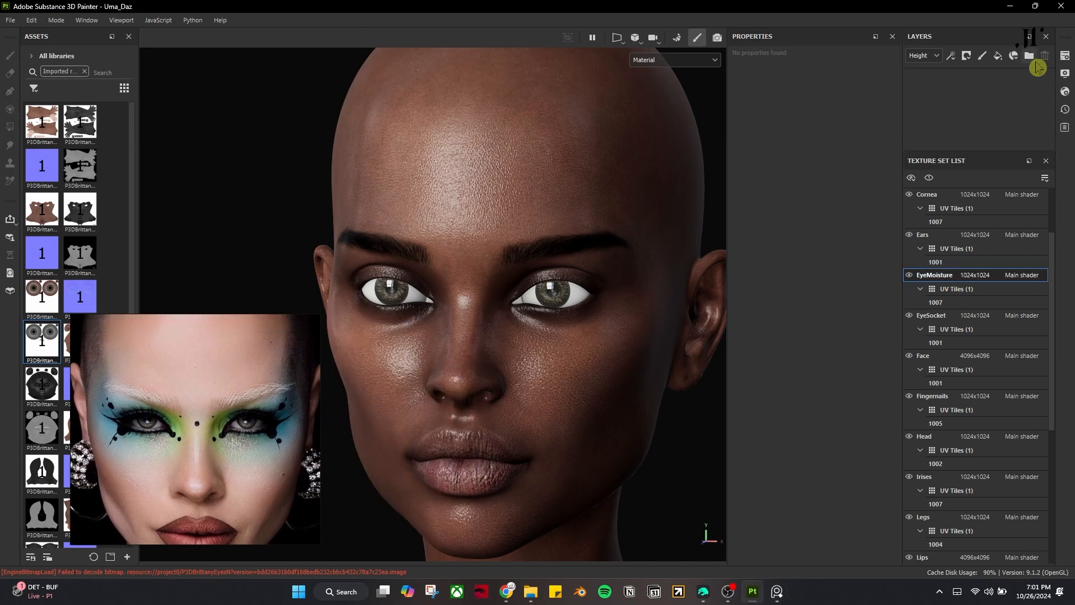
pyautogui.click(939, 479)
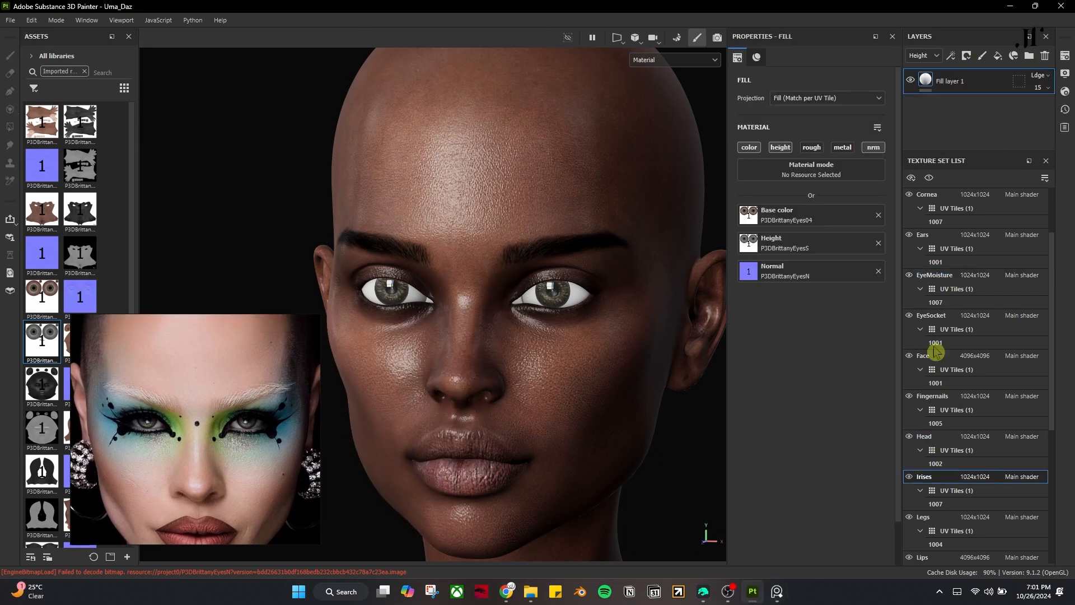
pyautogui.click(953, 278)
pyautogui.hotkey('ctrl', 'v')
# - Remove the base color map from the EyeMoisture fill layer and turn off its color channel
pyautogui.click(878, 216)
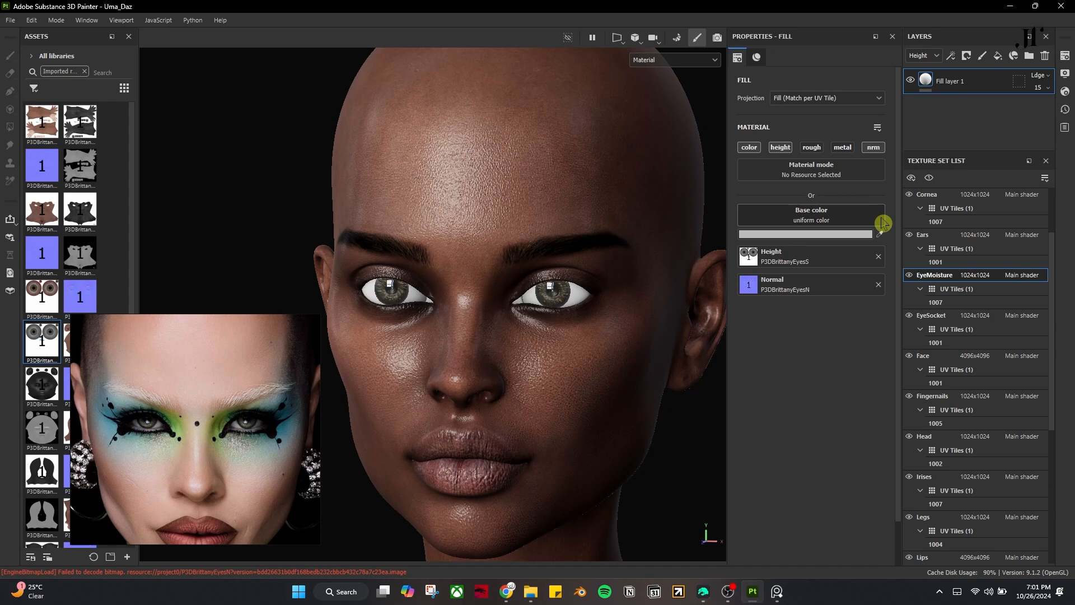
pyautogui.click(749, 148)
pyautogui.scroll(3, 583, 314)
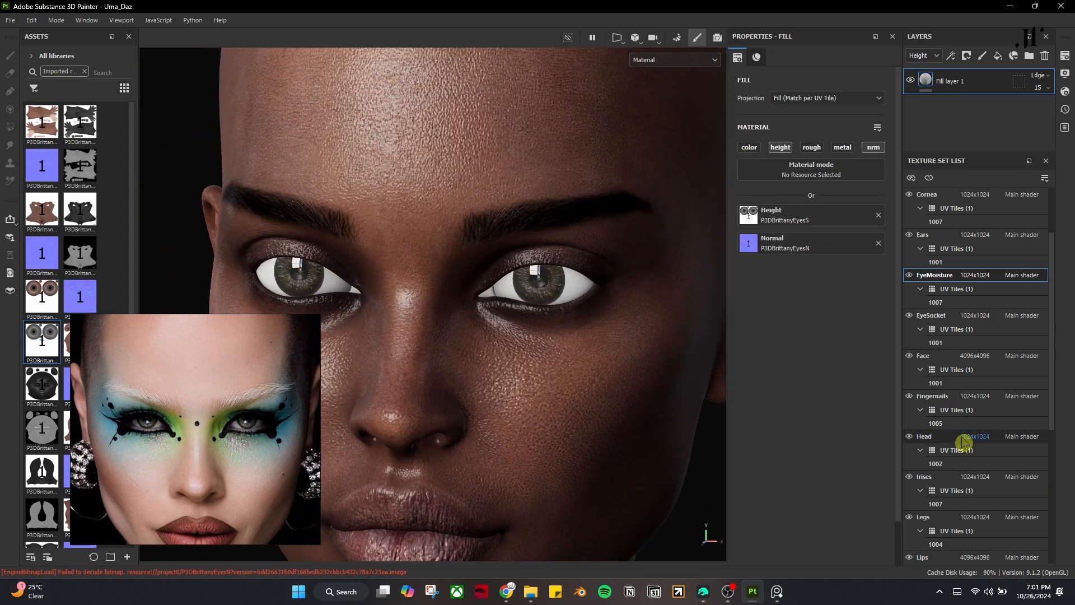
# - Replace the EyeSocket texture set's paint layer with a copy of the Face texture set's Base Tex layer
pyautogui.scroll(2, 943, 347)
pyautogui.click(948, 438)
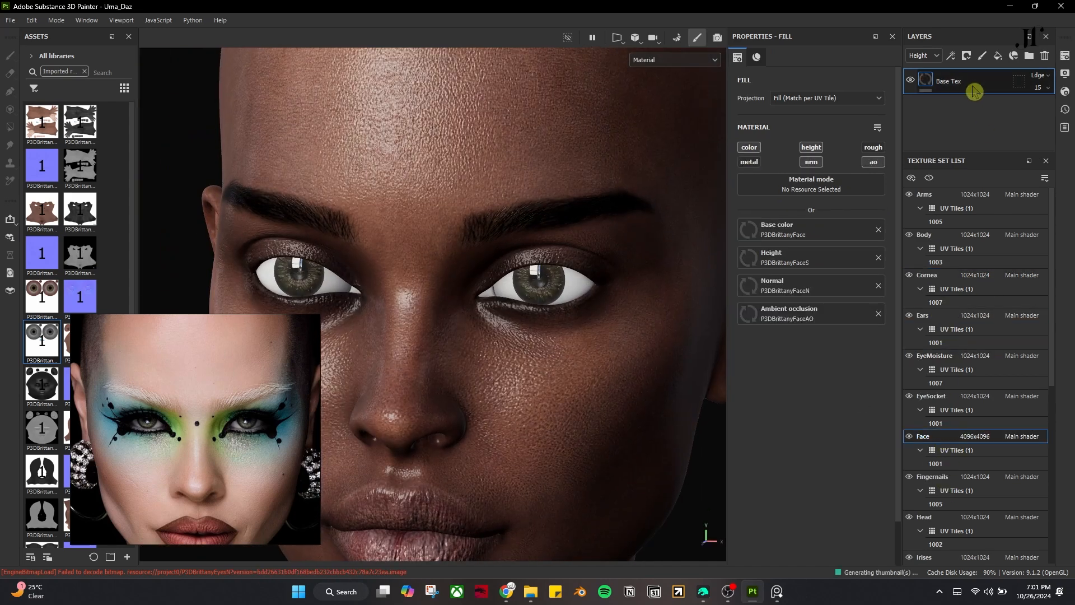
pyautogui.click(943, 396)
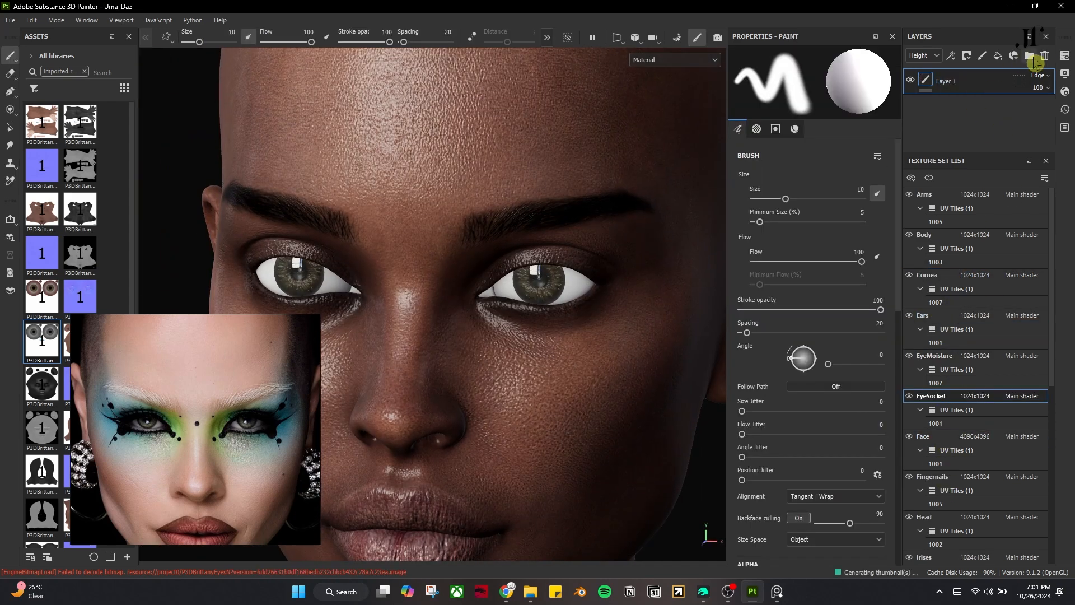
pyautogui.hotkey('ctrl', 'v')
pyautogui.keyDown('alt'); pyautogui.moveTo(564, 286); pyautogui.dragTo(473, 383); pyautogui.keyUp('alt')
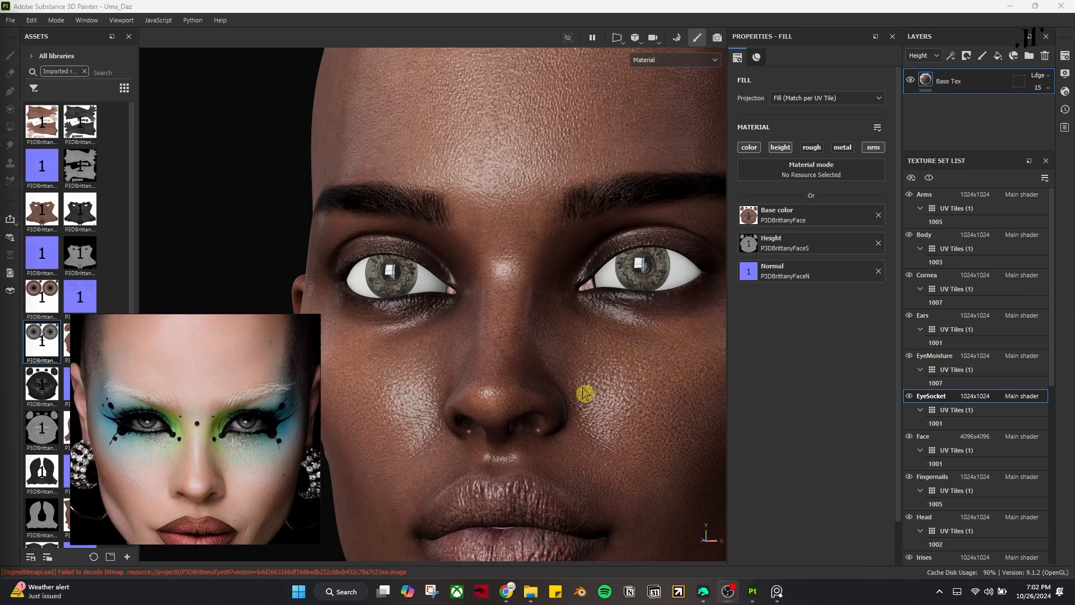
# - Add an Opacity channel to the EyeMoisture texture set and set its fill layer's Opacity to about 0.44
pyautogui.click(943, 360)
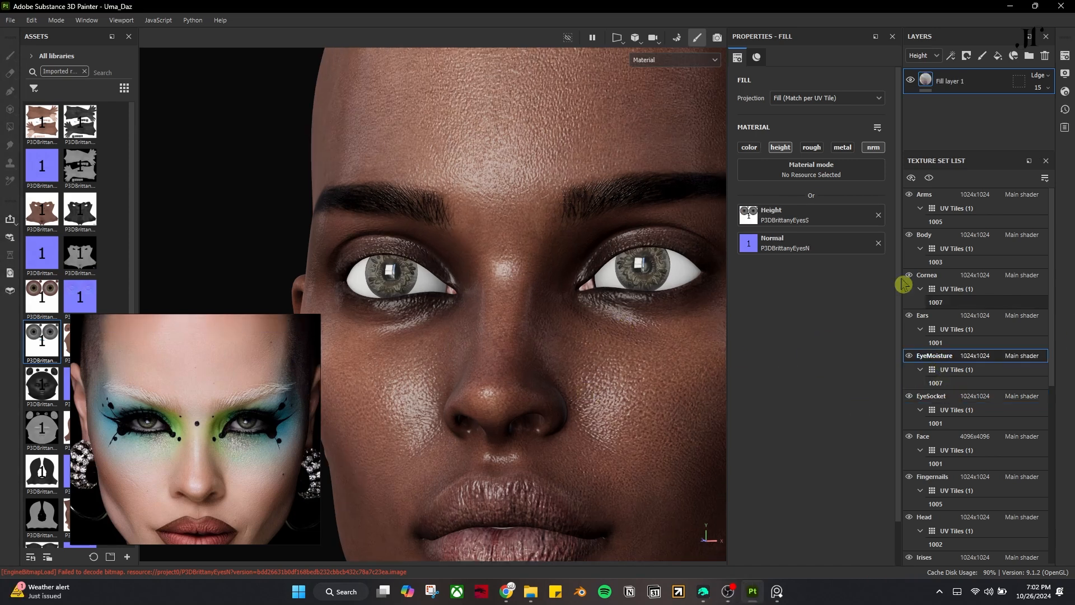
pyautogui.click(1064, 56)
pyautogui.click(1032, 97)
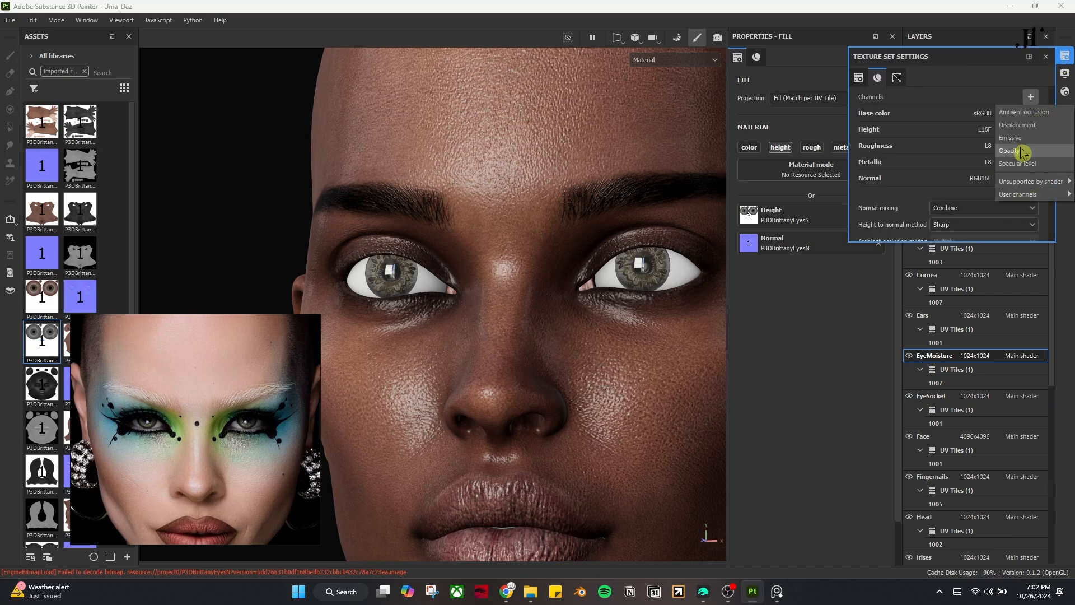
pyautogui.click(1019, 150)
pyautogui.click(1065, 56)
pyautogui.click(871, 163)
pyautogui.moveTo(866, 315); pyautogui.dragTo(798, 305)
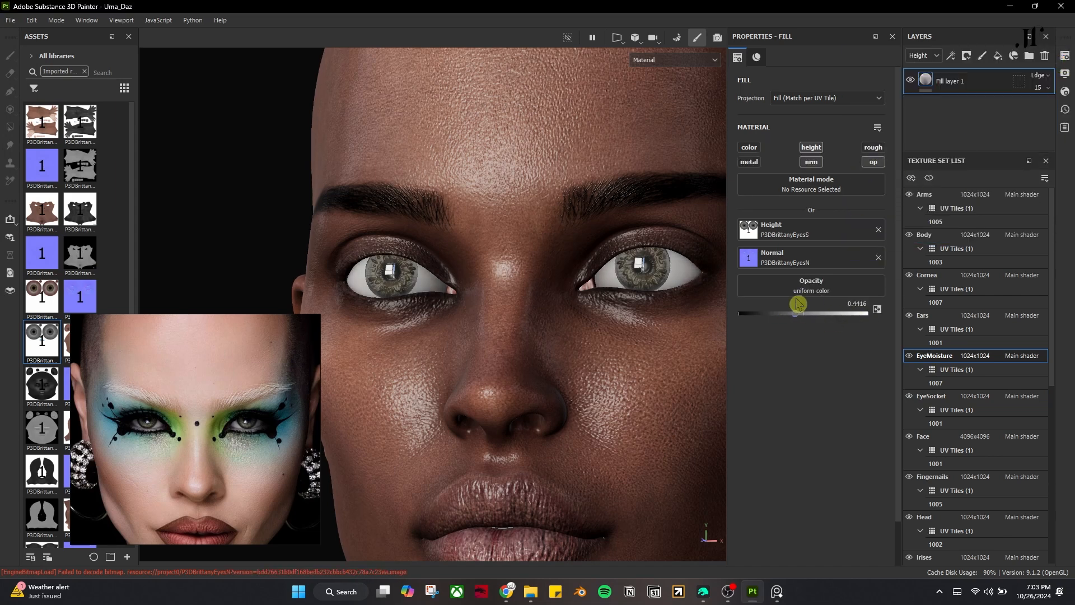
# - Inspect the character's eyes and face from several angles and distances
pyautogui.scroll(-3, 622, 310)
pyautogui.keyDown('alt'); pyautogui.moveTo(573, 372); pyautogui.dragTo(609, 371); pyautogui.keyUp('alt')
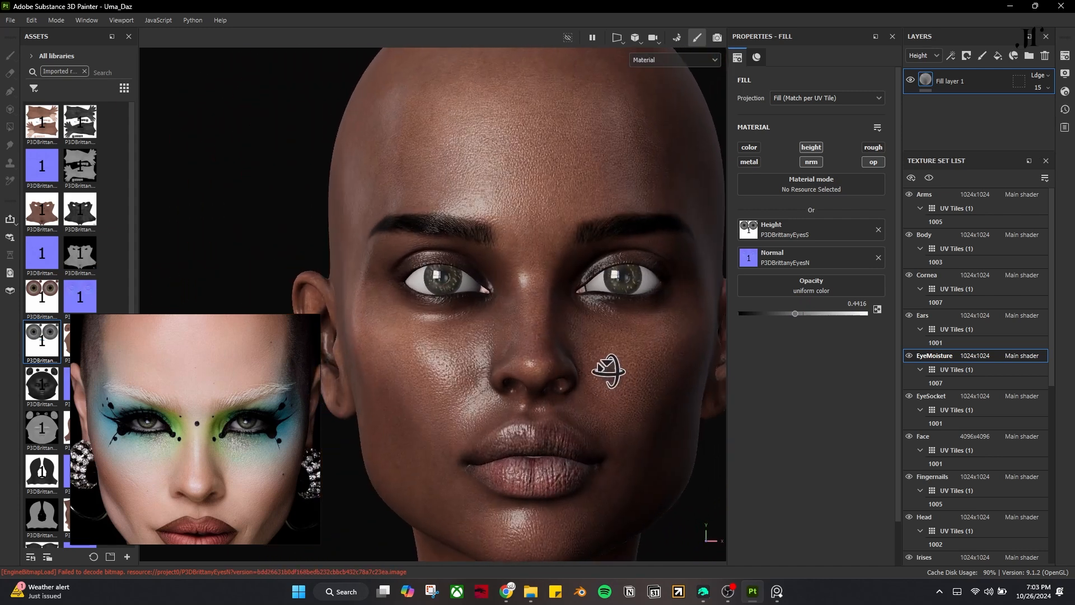
pyautogui.scroll(2, 610, 371)
pyautogui.keyDown('alt'); pyautogui.moveTo(621, 369); pyautogui.dragTo(598, 378, button='middle'); pyautogui.keyUp('alt')
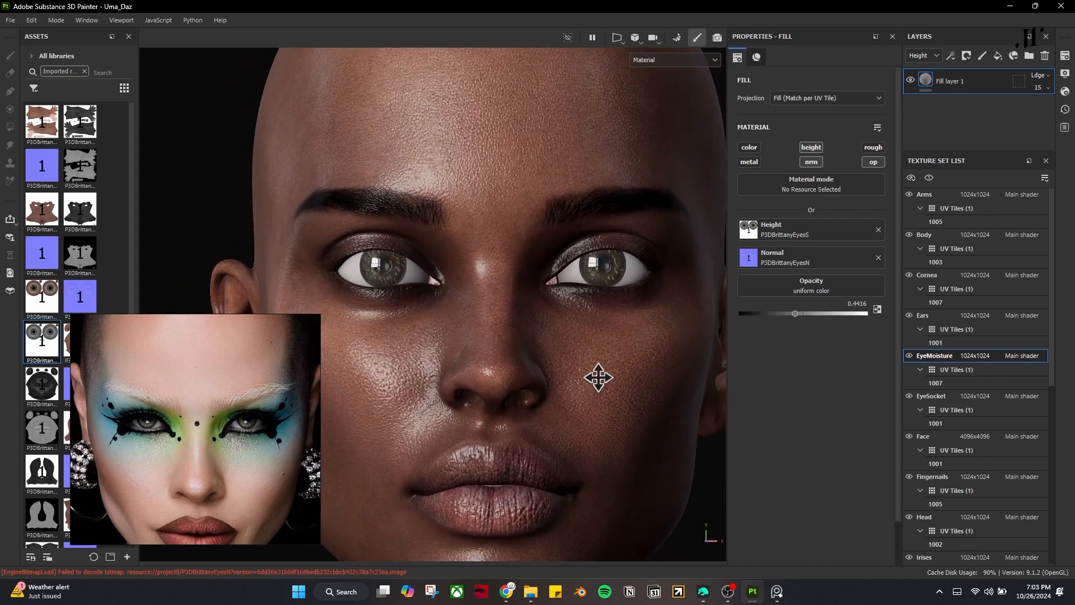
pyautogui.moveTo(619, 424)
pyautogui.keyDown('alt'); pyautogui.mouseDown()
pyautogui.moveTo(588, 413)
pyautogui.moveTo(631, 423)
pyautogui.moveTo(614, 417)
pyautogui.mouseUp(); pyautogui.keyUp('alt')
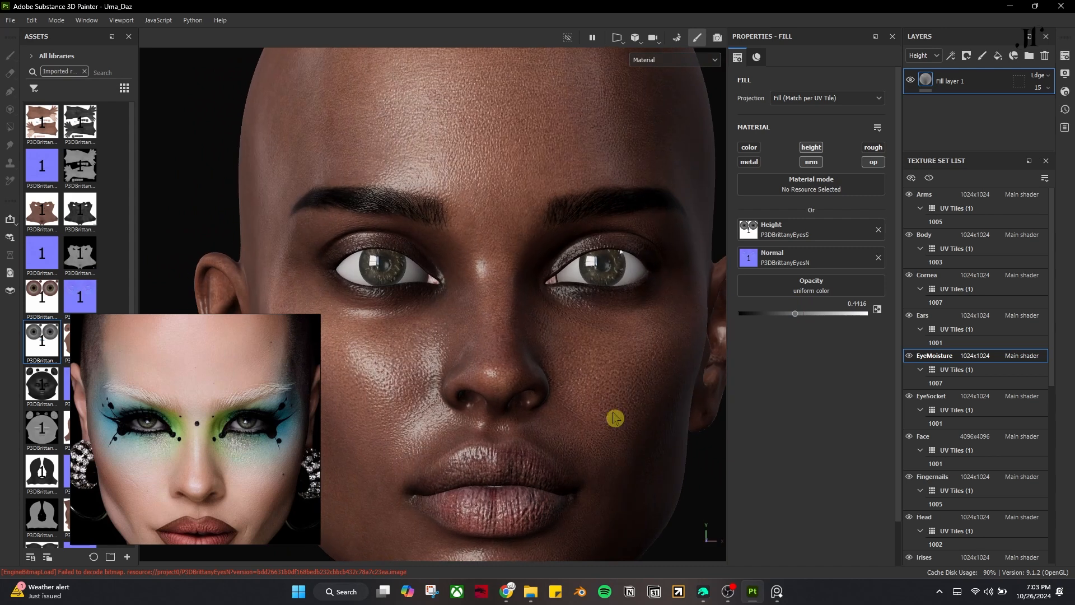
pyautogui.keyDown('alt'); pyautogui.moveTo(614, 418); pyautogui.dragTo(578, 397, button='middle'); pyautogui.keyUp('alt')
pyautogui.keyDown('alt'); pyautogui.moveTo(578, 397); pyautogui.dragTo(674, 379); pyautogui.keyUp('alt')
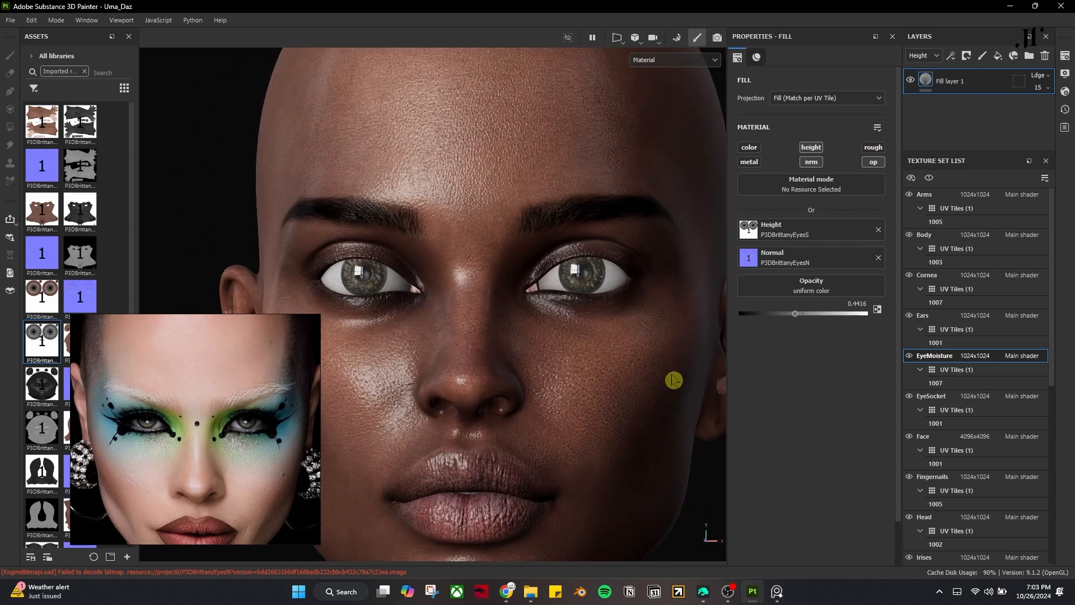
# - Add a layer folder named Make-Up above Base Tex in the Face texture set
pyautogui.click(932, 443)
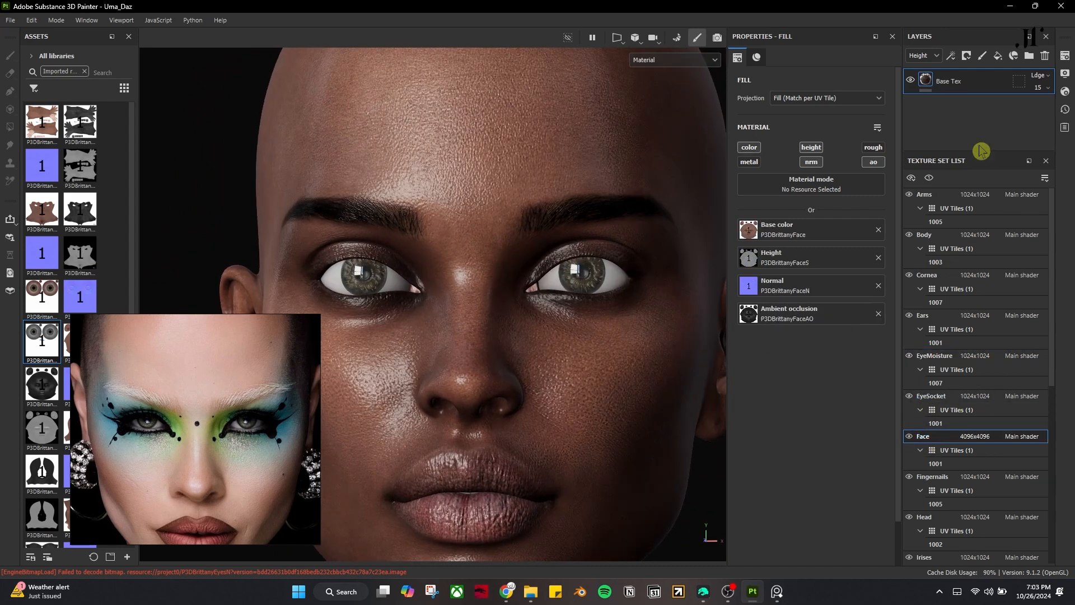
pyautogui.click(1029, 56)
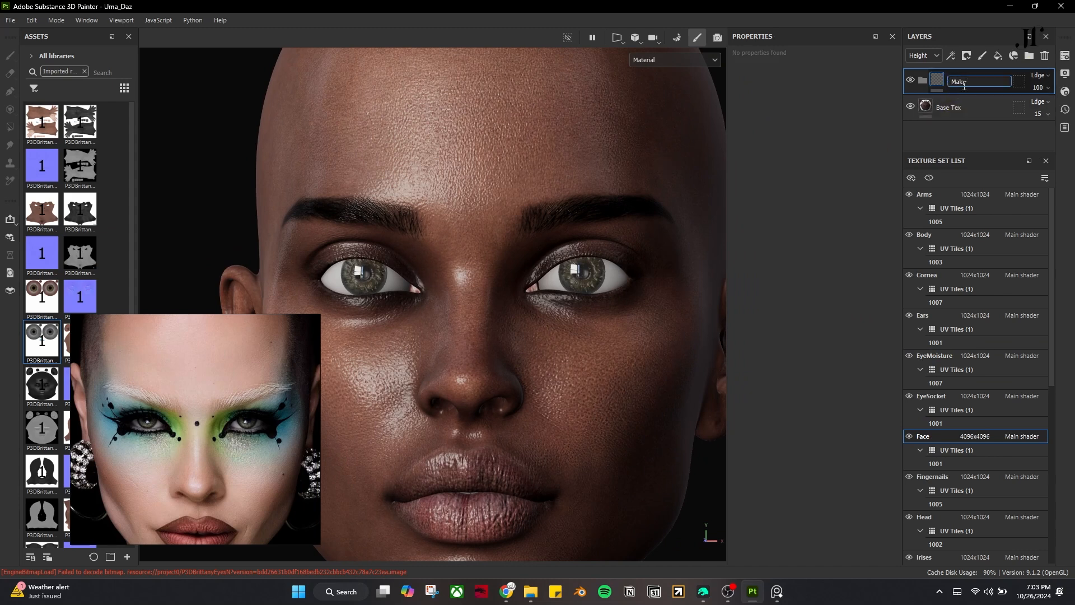
pyautogui.write('y')
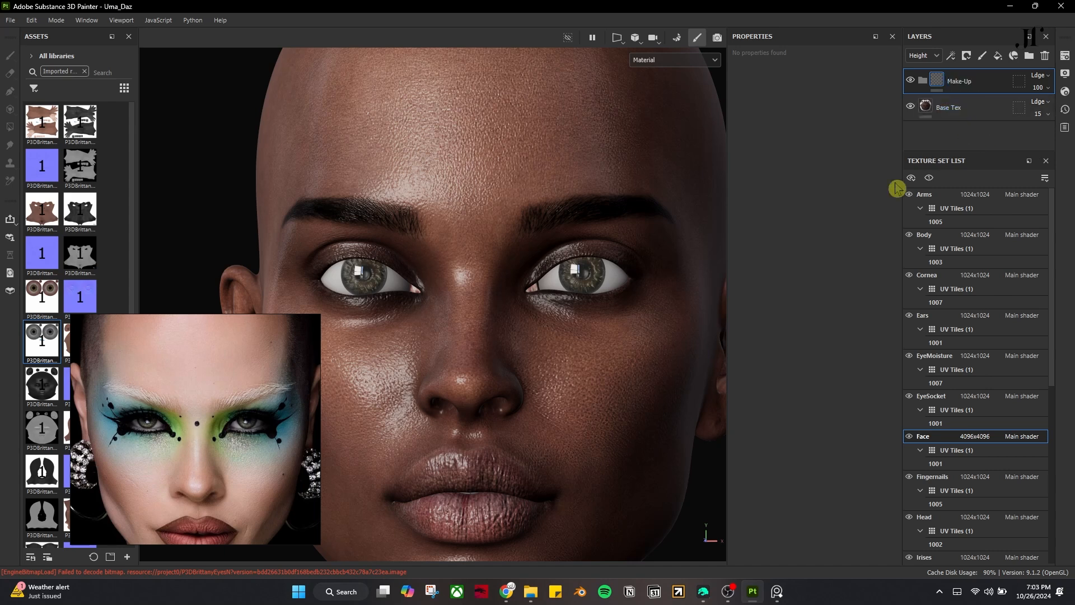
pyautogui.moveTo(545, 377)
pyautogui.keyDown('alt'); pyautogui.mouseDown()
pyautogui.moveTo(572, 384)
pyautogui.moveTo(547, 379)
pyautogui.mouseUp(); pyautogui.keyUp('alt')
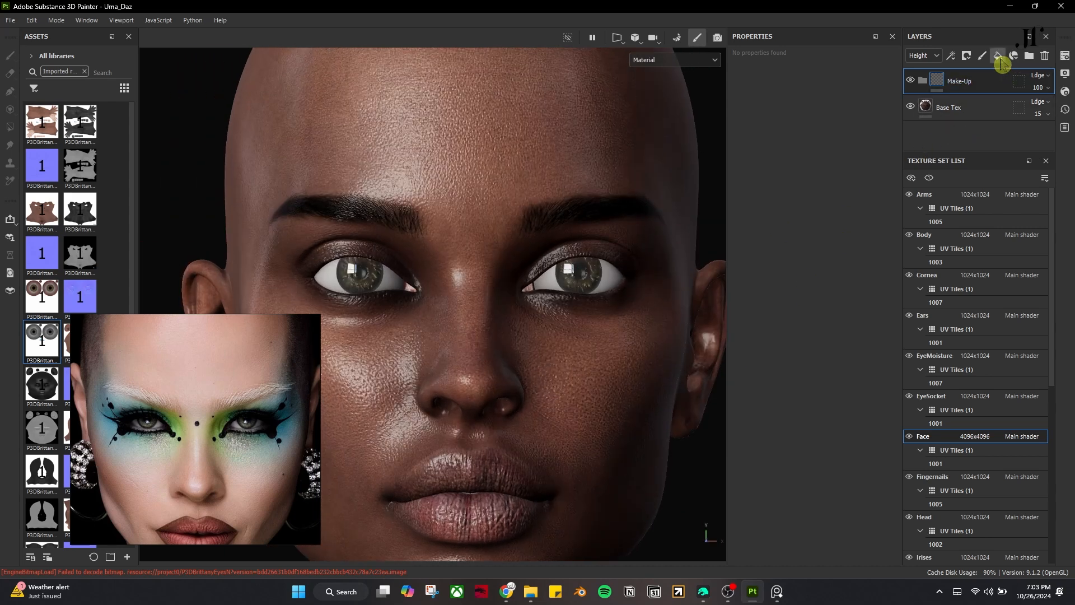
# - Add a color-only fill layer named Blue EyeShadow in the Make-Up folder, with base color sampled from the reference's blue eyeshadow
pyautogui.click(999, 57)
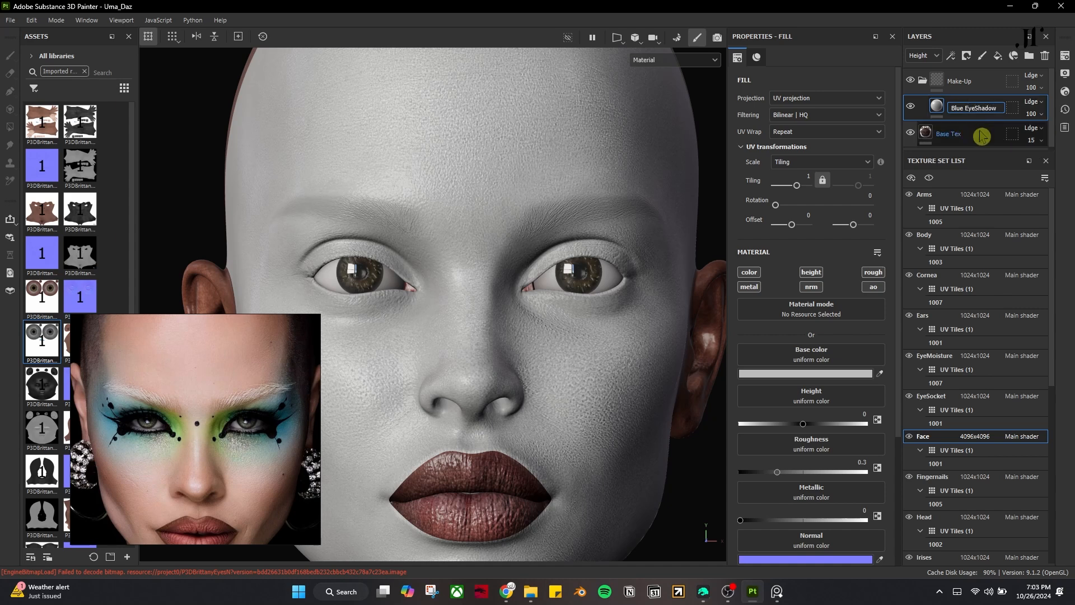
pyautogui.click(750, 272)
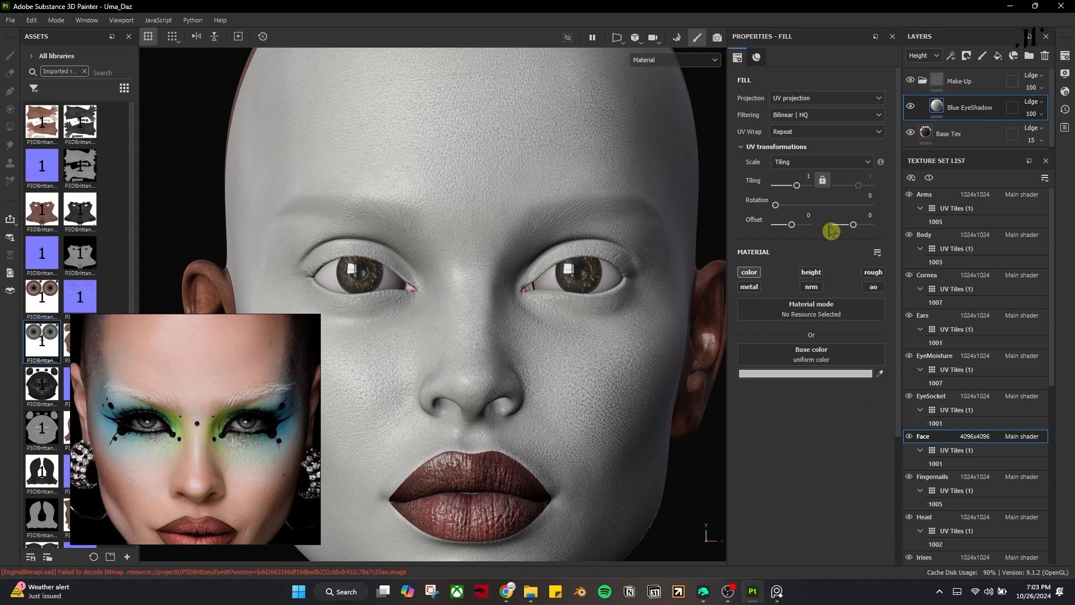
pyautogui.click(880, 373)
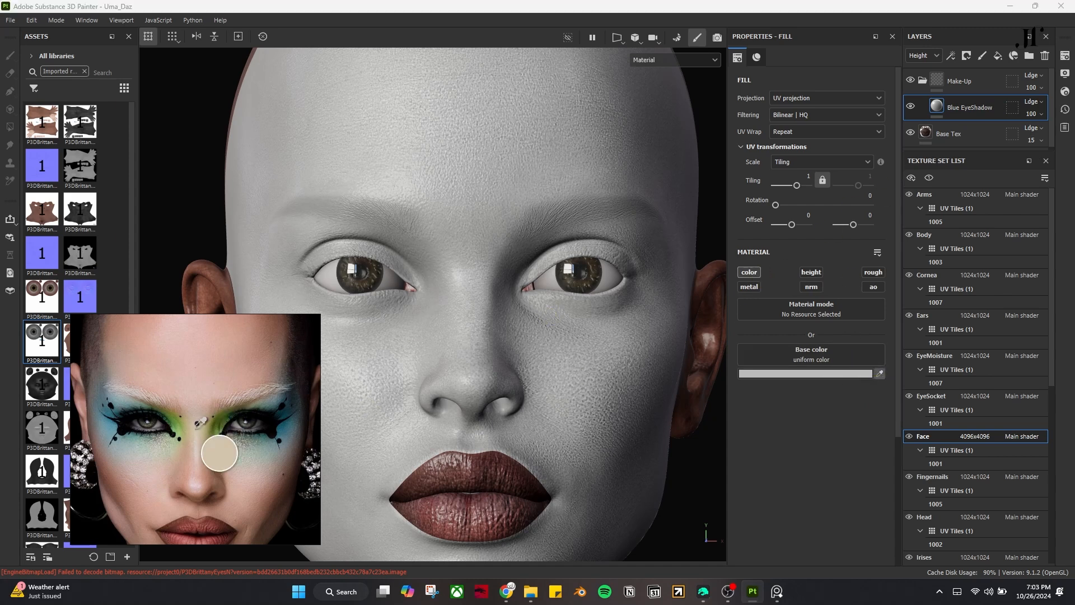
pyautogui.click(112, 418)
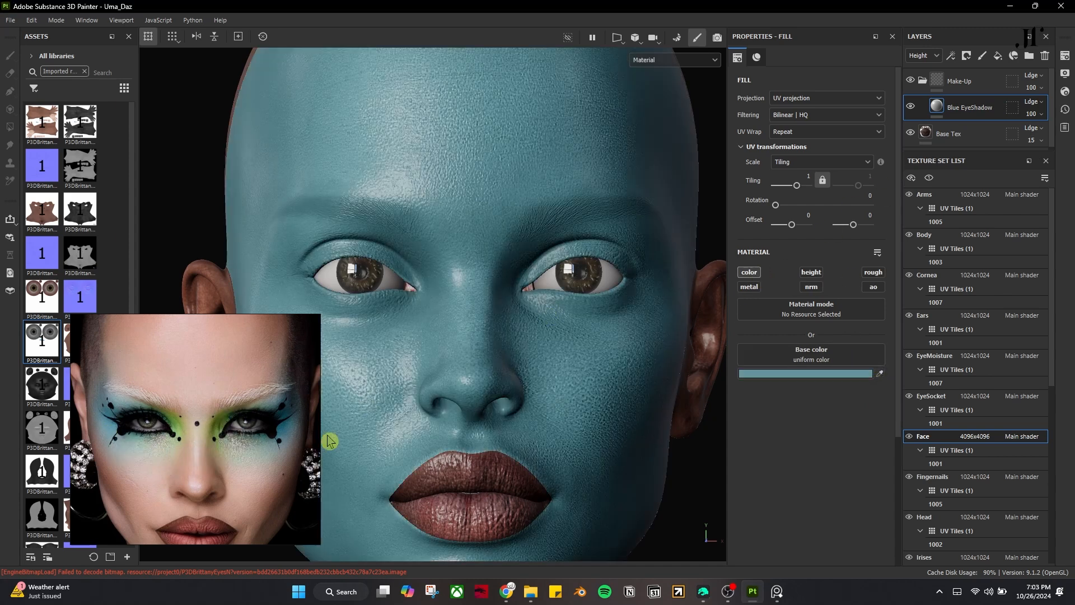
# - Add a black mask to the Blue EyeShadow layer and add a paint effect to that mask
pyautogui.click(967, 56)
pyautogui.click(992, 84)
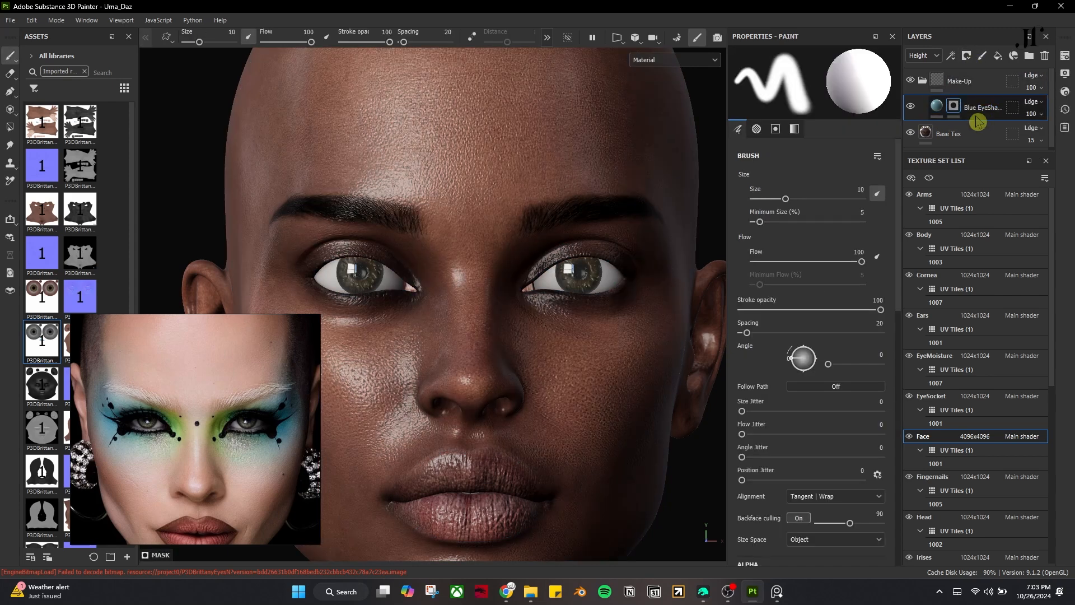
pyautogui.click(968, 57)
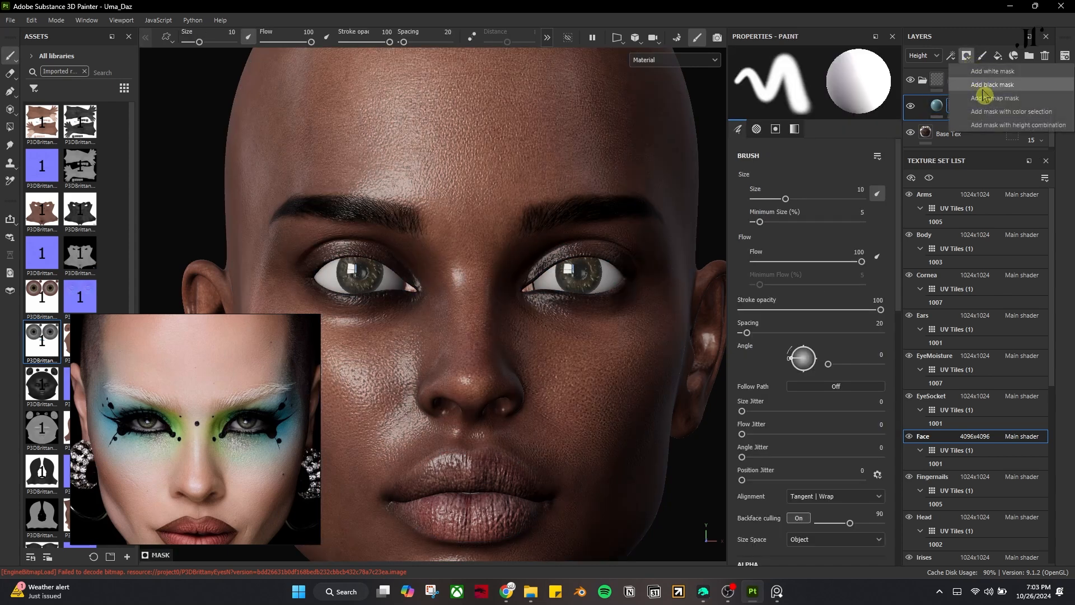
pyautogui.click(952, 57)
pyautogui.click(979, 85)
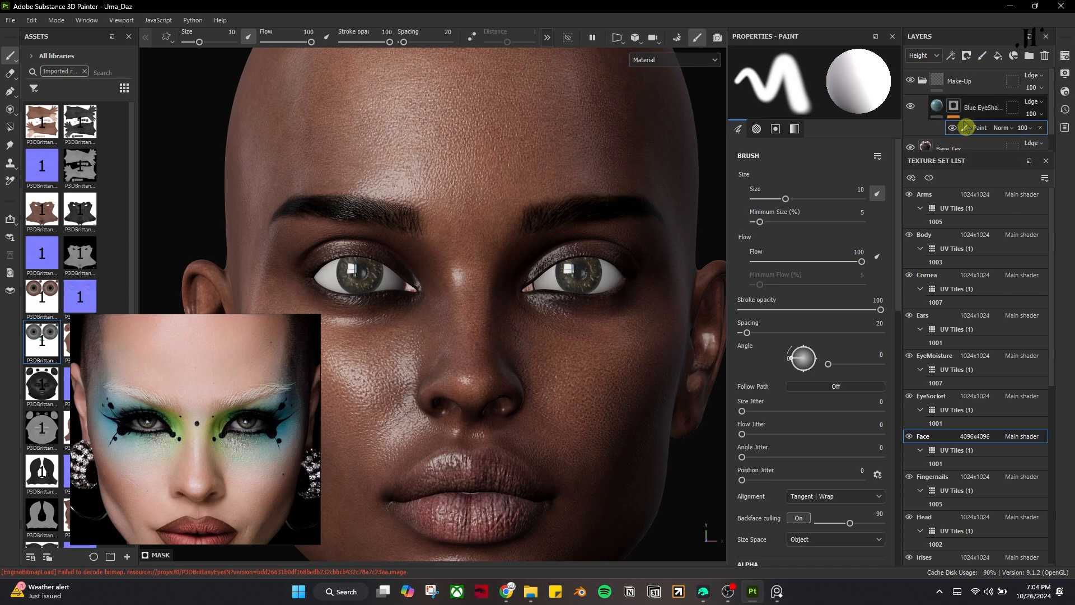
# - Clear the asset search, show the brush library and choose the Cloud 2 brush
pyautogui.click(84, 71)
pyautogui.click(34, 88)
pyautogui.click(64, 155)
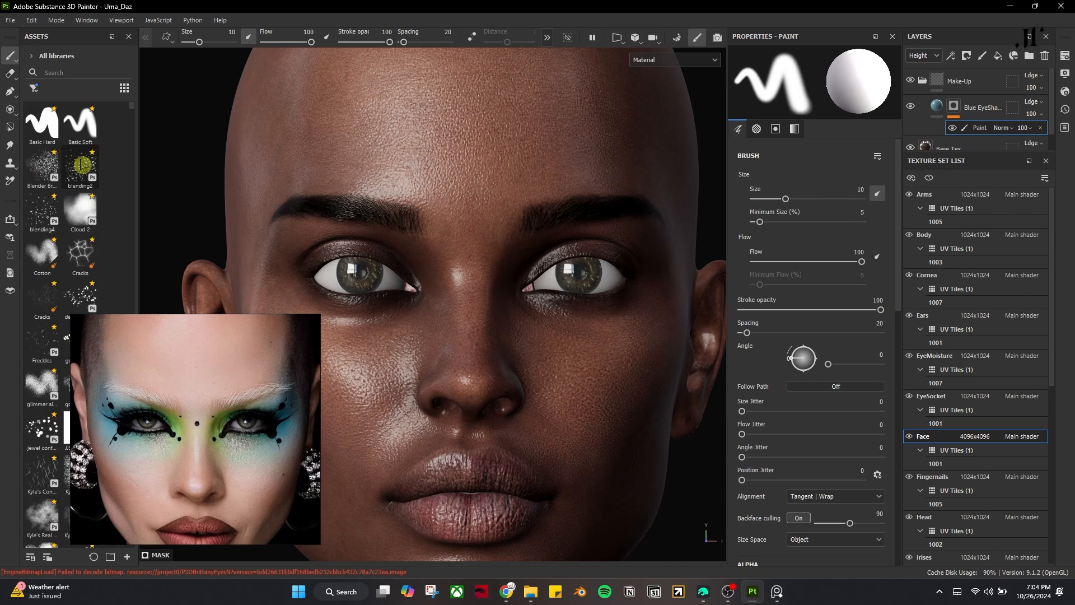
pyautogui.click(89, 222)
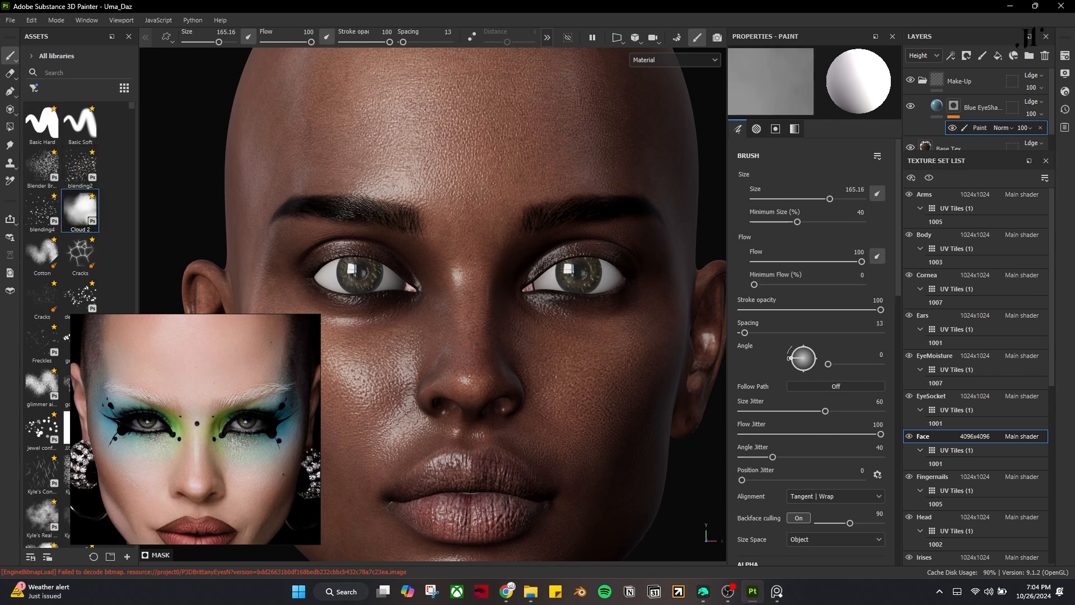
# - Reduce the Cloud 2 brush size to 2.56 for painting around the eyes
pyautogui.press('[')
pyautogui.press('[')
pyautogui.press('[')
pyautogui.press('[')
pyautogui.press('[')
pyautogui.press('[')
pyautogui.press('[')
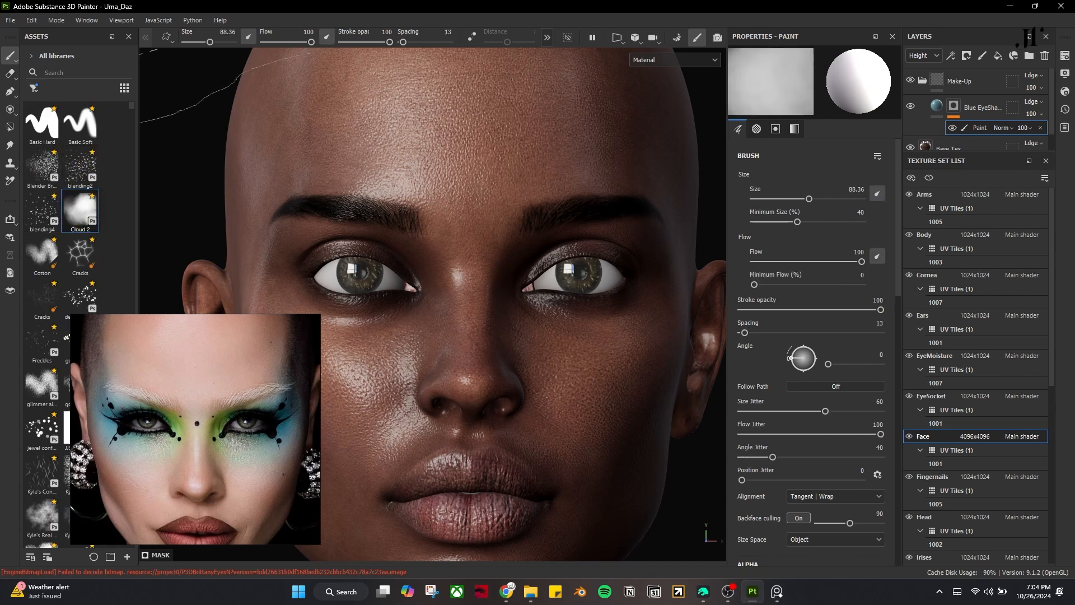
pyautogui.press('[')
pyautogui.press('[')
pyautogui.press('[')
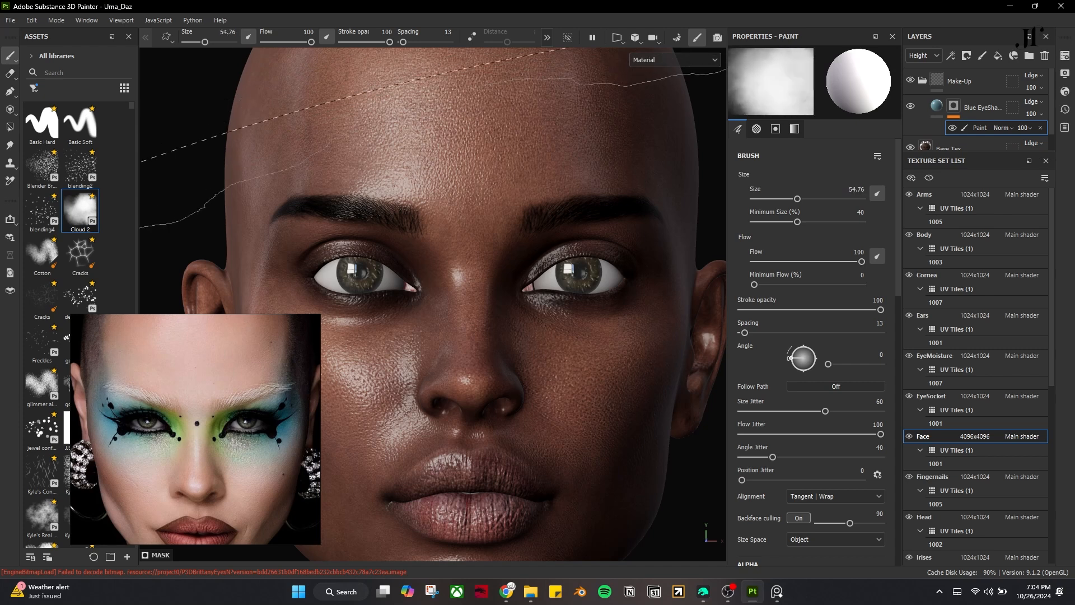
pyautogui.press('[')
pyautogui.press('[')
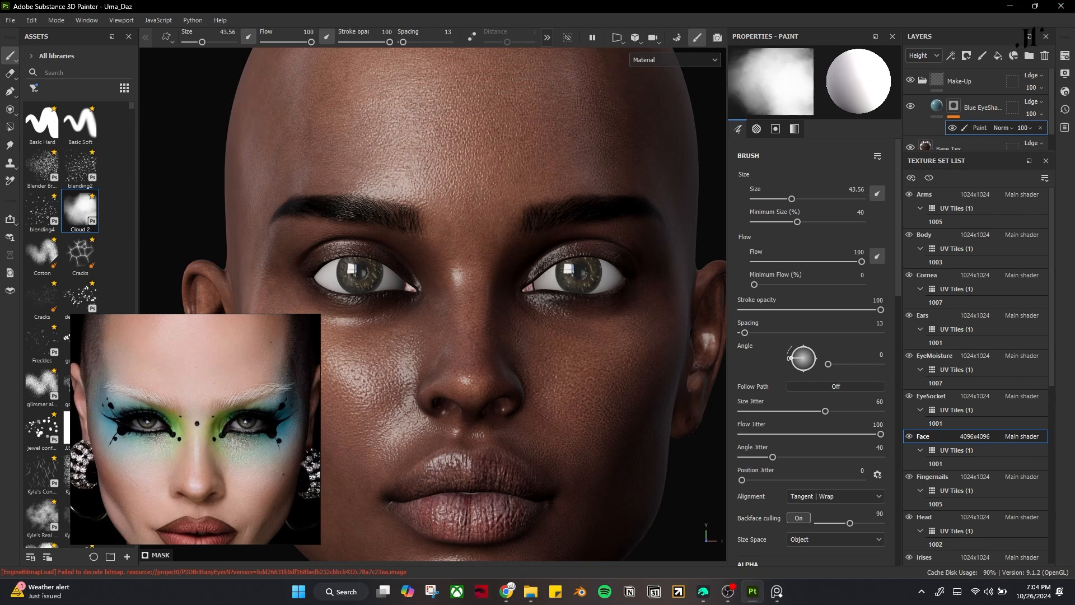
pyautogui.moveTo(661, 246)
pyautogui.keyDown('ctrl'); pyautogui.mouseDown(button='right')
pyautogui.moveTo(627, 246)
pyautogui.moveTo(578, 285)
pyautogui.mouseUp(button='right'); pyautogui.keyUp('ctrl')
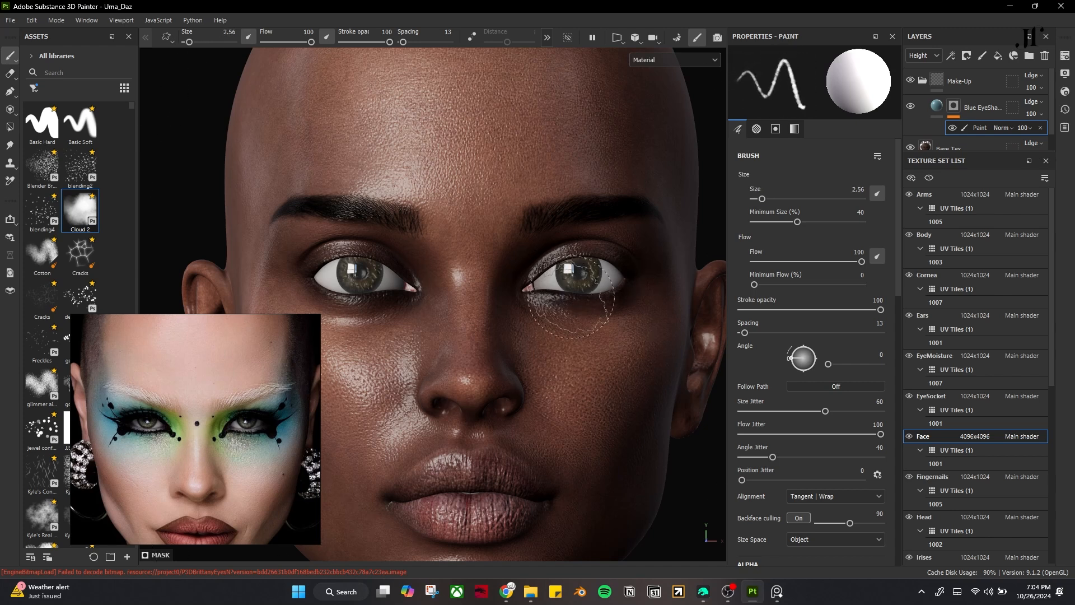
# - Turn on symmetry, set the stroke opacity to 41 and paint blue over the eyelids and around the outer eye corners
pyautogui.click(547, 38)
pyautogui.click(509, 38)
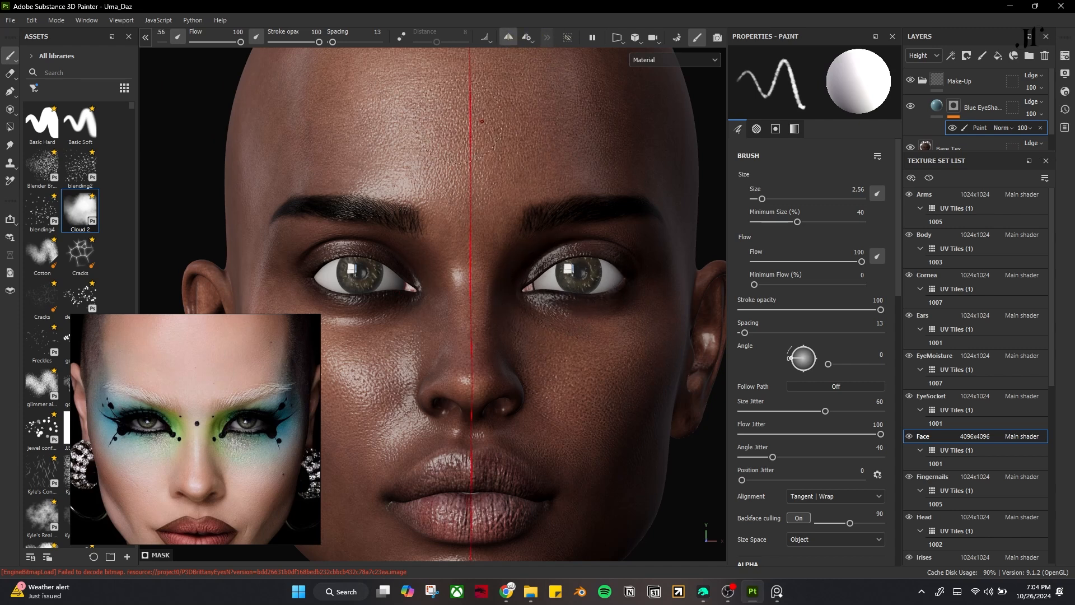
pyautogui.moveTo(319, 42); pyautogui.dragTo(292, 42)
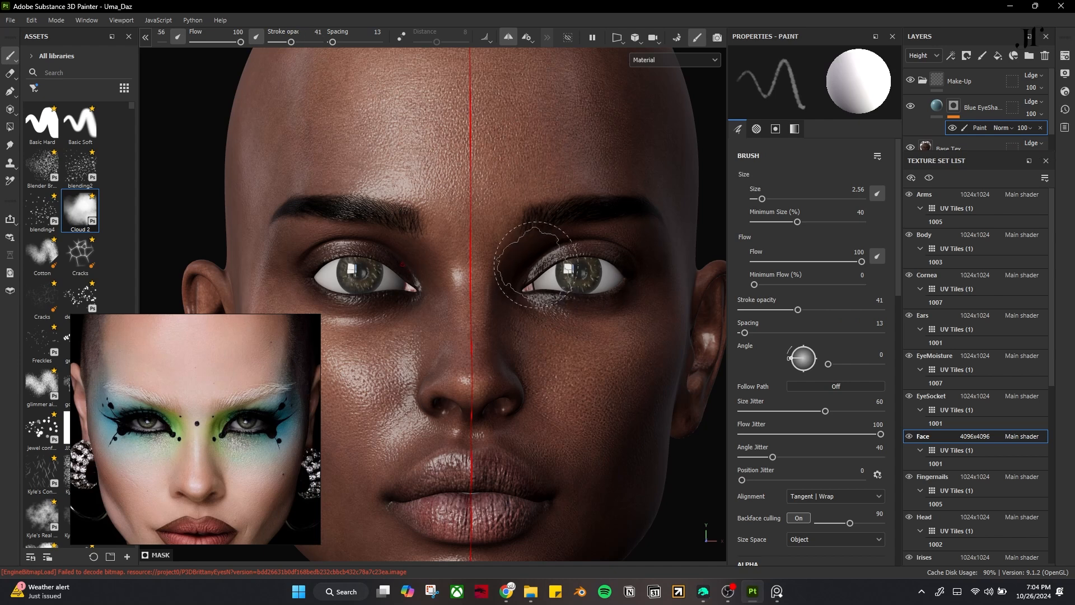
pyautogui.moveTo(584, 249)
pyautogui.mouseDown()
pyautogui.moveTo(636, 263)
pyautogui.moveTo(599, 308)
pyautogui.mouseUp()
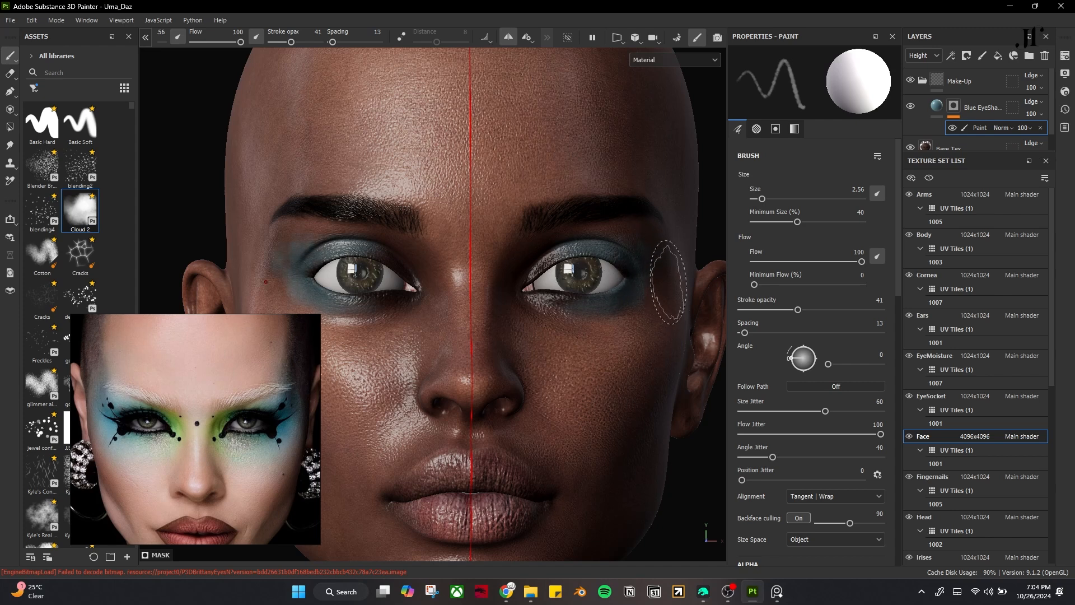
# - Lower the stroke opacity to 20 and extend the blue eyeshadow up to the brows, out to the temples and beneath the eyes
pyautogui.moveTo(293, 45); pyautogui.dragTo(283, 43)
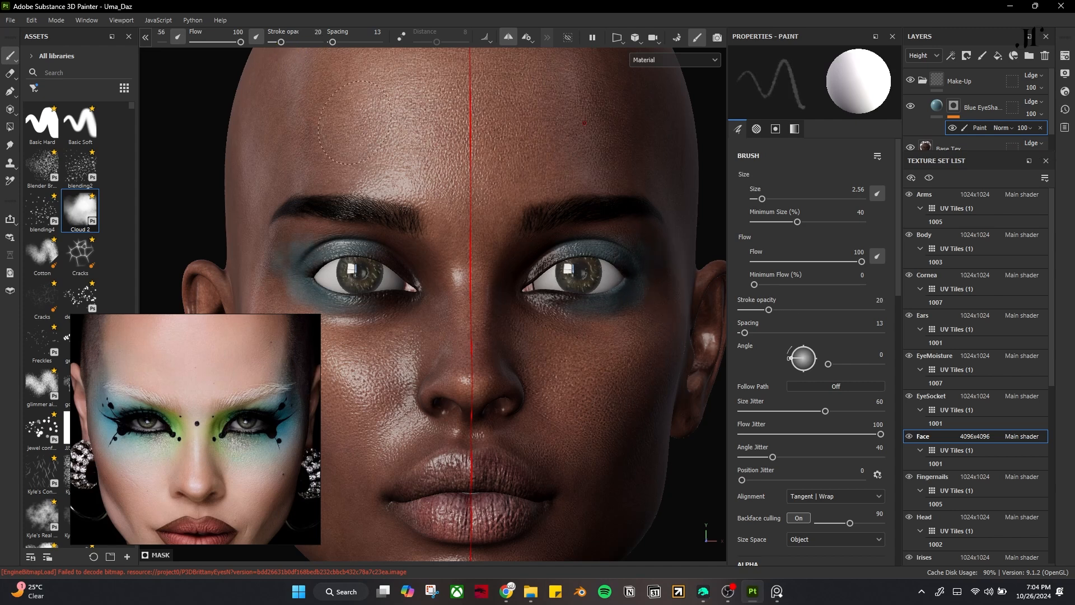
pyautogui.moveTo(647, 313)
pyautogui.keyDown('alt'); pyautogui.mouseDown()
pyautogui.moveTo(613, 355)
pyautogui.moveTo(589, 336)
pyautogui.moveTo(664, 278)
pyautogui.mouseUp(); pyautogui.keyUp('alt')
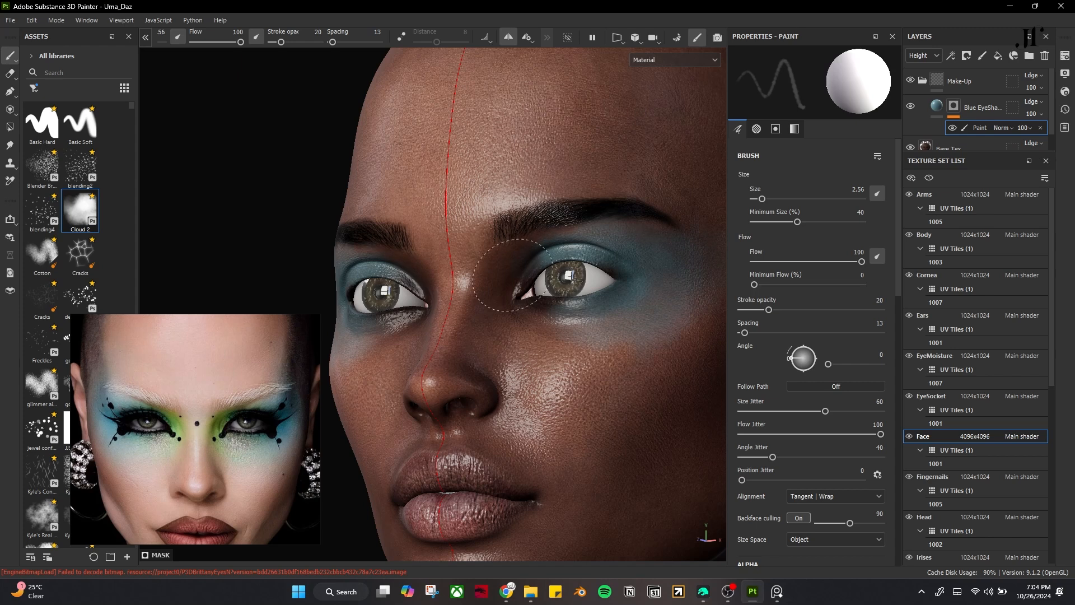
pyautogui.moveTo(521, 311); pyautogui.dragTo(635, 308)
pyautogui.keyDown('alt'); pyautogui.moveTo(521, 408); pyautogui.dragTo(591, 442); pyautogui.keyUp('alt')
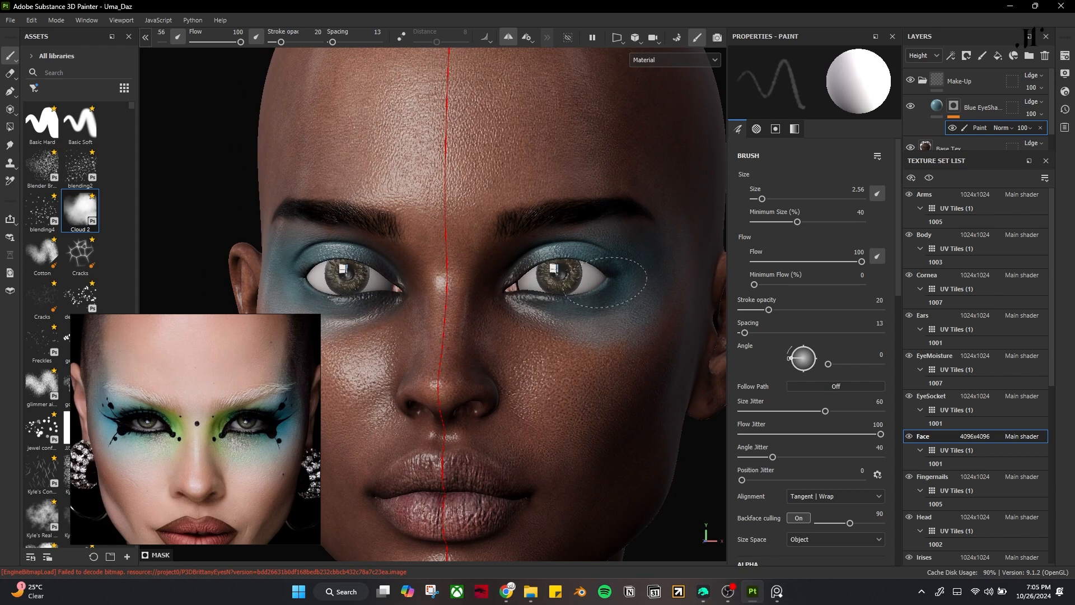
pyautogui.scroll(4, 640, 329)
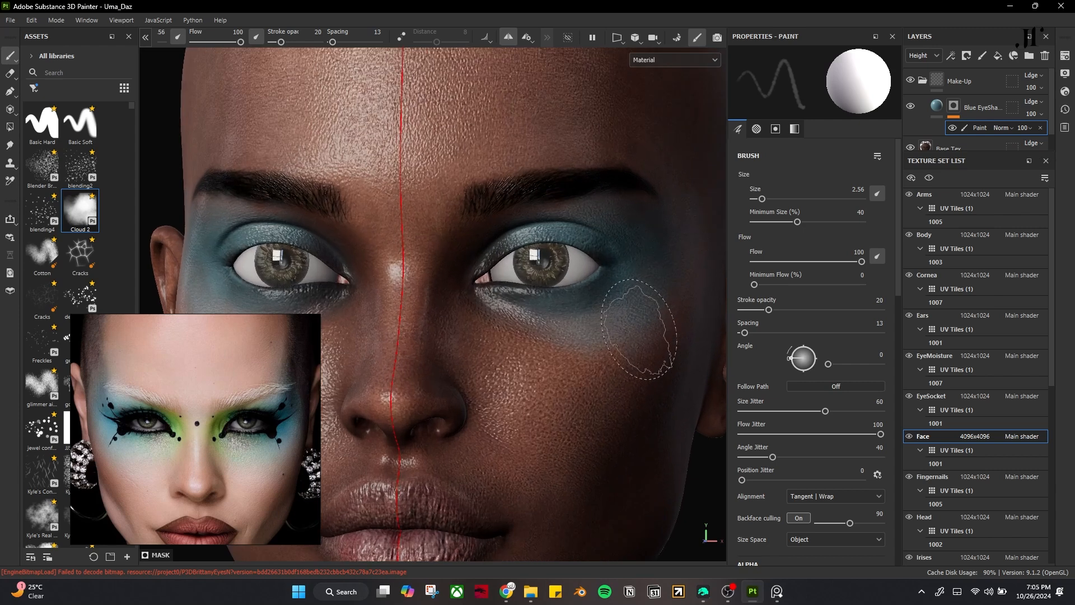
pyautogui.keyDown('alt'); pyautogui.moveTo(637, 413); pyautogui.dragTo(560, 436); pyautogui.keyUp('alt')
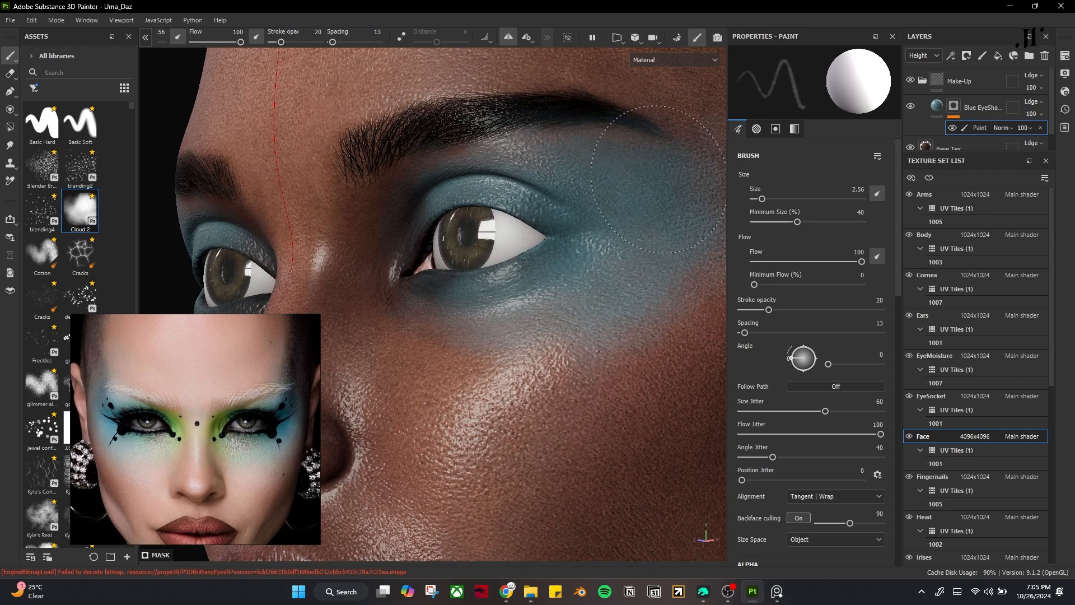
# - Reduce the brush size to 0.64 and fill in the blue eyeshadow along the eyelid edges and outer corner
pyautogui.keyDown('alt'); pyautogui.moveTo(487, 451); pyautogui.dragTo(541, 374); pyautogui.keyUp('alt')
pyautogui.press('[')
pyautogui.press('[')
pyautogui.press('[')
pyautogui.press('[')
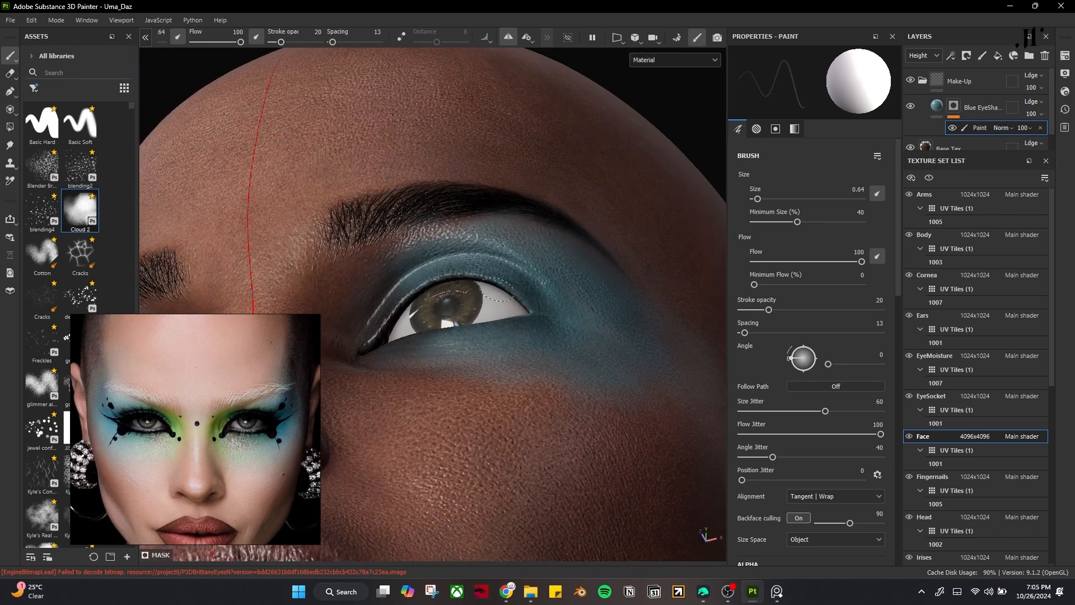
pyautogui.keyDown('alt'); pyautogui.moveTo(545, 345); pyautogui.dragTo(525, 316); pyautogui.keyUp('alt')
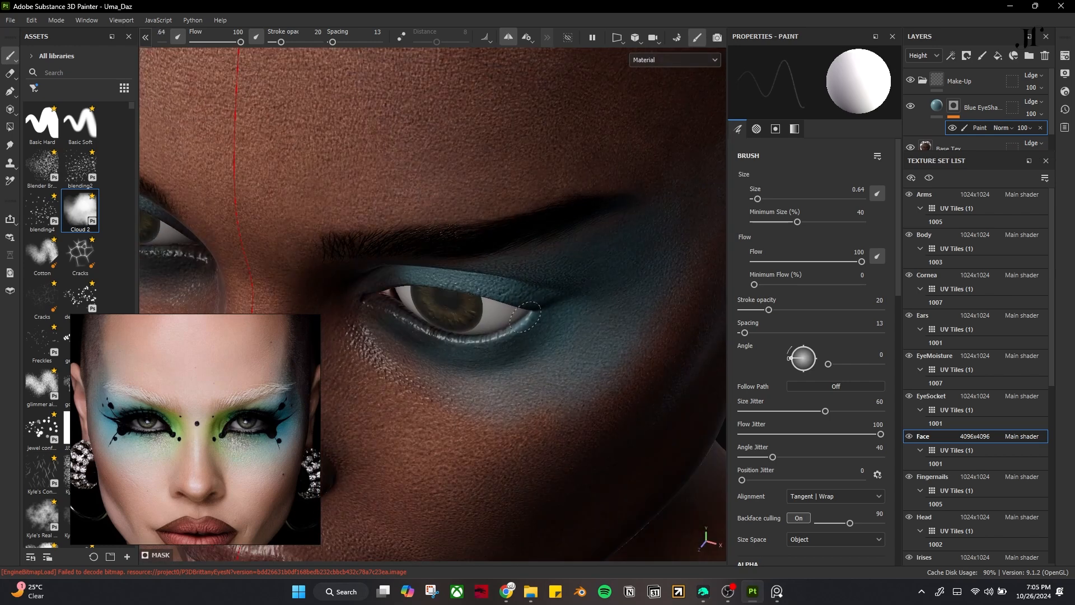
pyautogui.moveTo(550, 359)
pyautogui.keyDown('alt'); pyautogui.mouseDown()
pyautogui.moveTo(559, 338)
pyautogui.moveTo(567, 347)
pyautogui.mouseUp(); pyautogui.keyUp('alt')
# - Enlarge the brush to 3.24, soften the outer edges of the blue eyeshadow and check it from the side and front
pyautogui.scroll(-5, 568, 348)
pyautogui.keyDown('alt'); pyautogui.moveTo(600, 444); pyautogui.dragTo(545, 456); pyautogui.keyUp('alt')
pyautogui.scroll(3, 544, 456)
pyautogui.keyDown('ctrl'); pyautogui.moveTo(545, 456); pyautogui.dragTo(577, 455, button='right'); pyautogui.keyUp('ctrl')
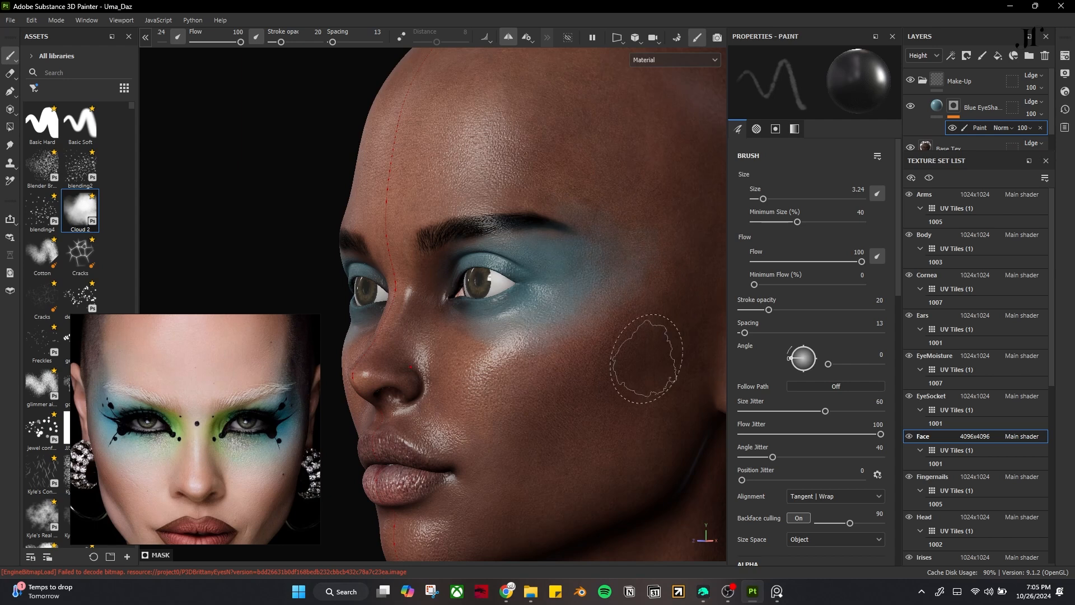
pyautogui.keyDown('alt'); pyautogui.moveTo(612, 384); pyautogui.dragTo(720, 384); pyautogui.keyUp('alt')
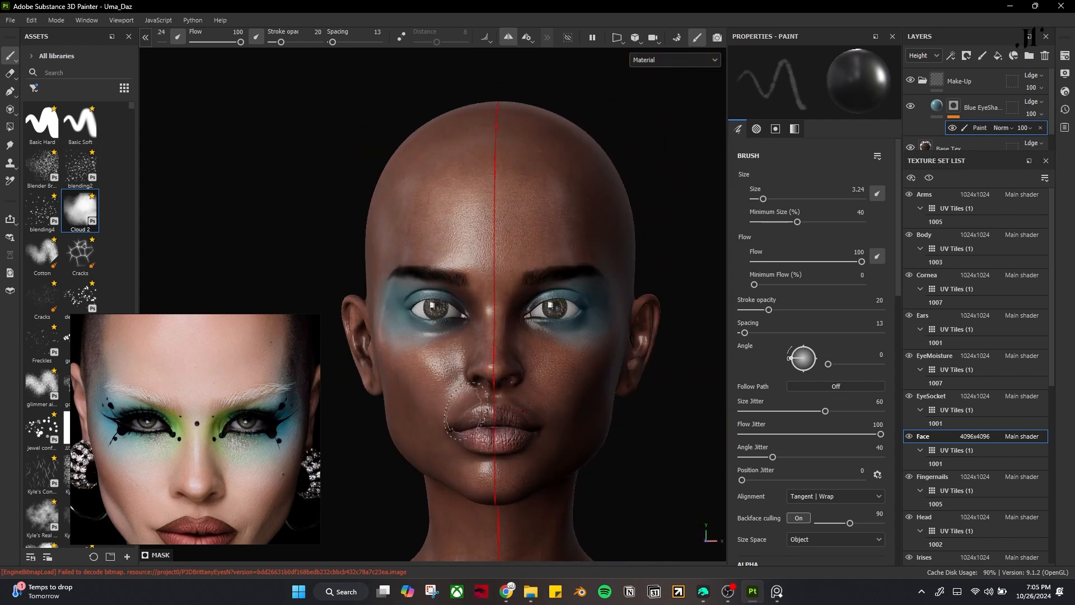
pyautogui.keyDown('alt'); pyautogui.moveTo(542, 373); pyautogui.dragTo(483, 372, button='middle'); pyautogui.keyUp('alt')
pyautogui.scroll(2, 482, 372)
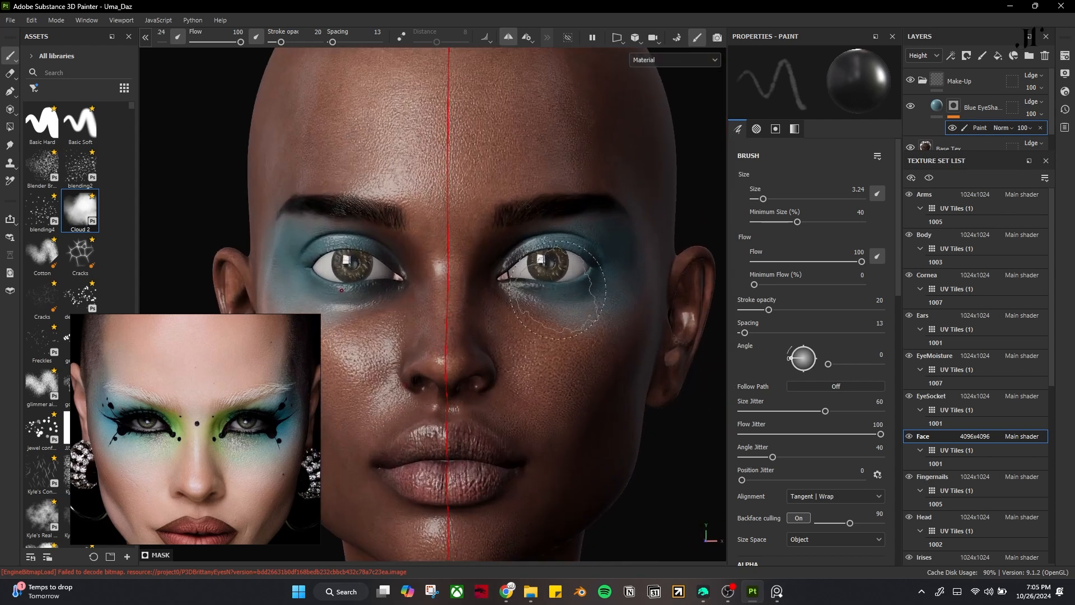
# - Duplicate the Blue EyeShadow layer as Green EyeShadow and remove the paint effect from the copy's mask
pyautogui.click(979, 117)
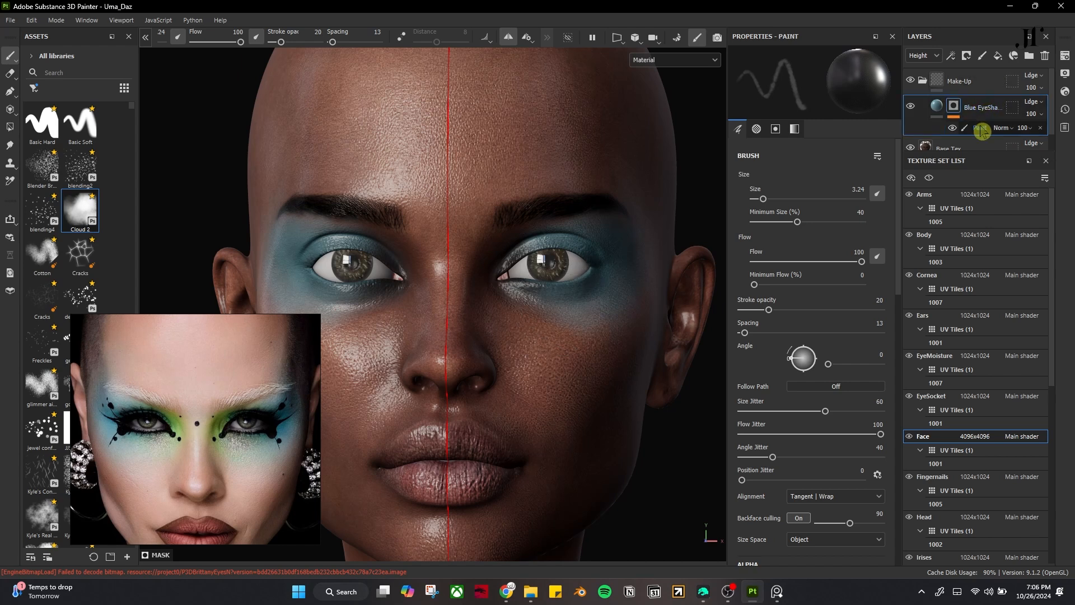
pyautogui.hotkey('ctrl', 'd')
pyautogui.doubleClick(981, 108)
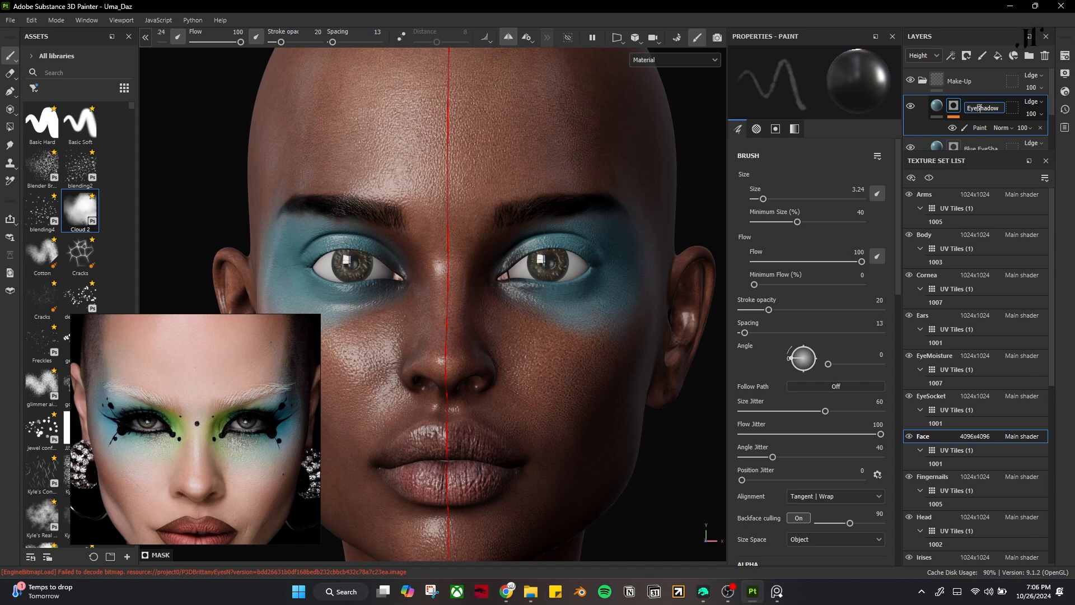
pyautogui.write('Green EyeS...')
pyautogui.click(987, 129)
pyautogui.click(1040, 128)
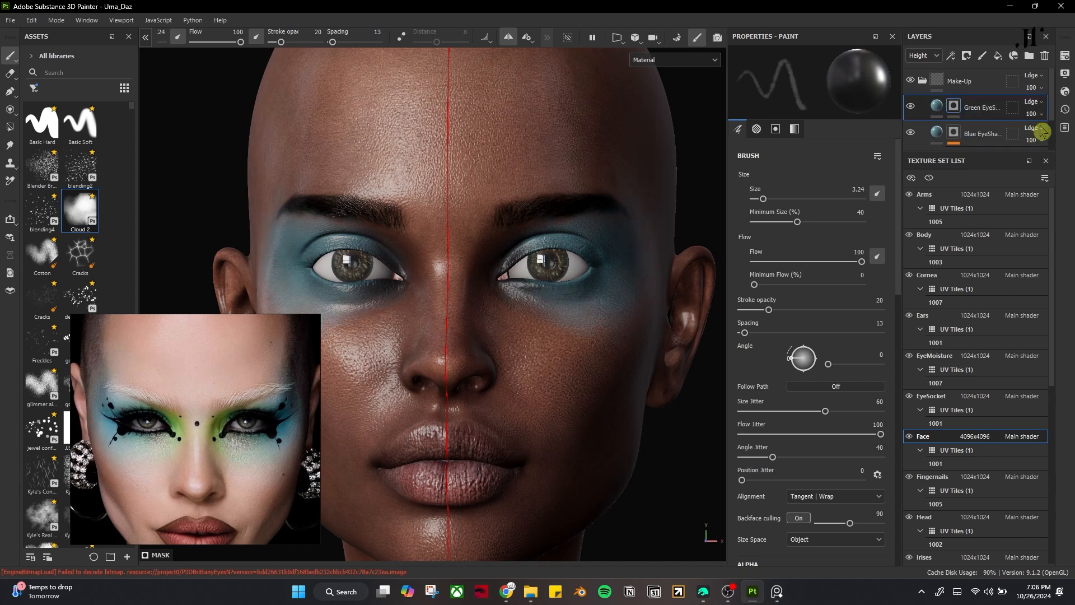
# - Set the Green EyeShadow base color to green sampled from the reference's eyeshadow, raising its saturation to about 0.77
pyautogui.click(939, 116)
pyautogui.click(880, 374)
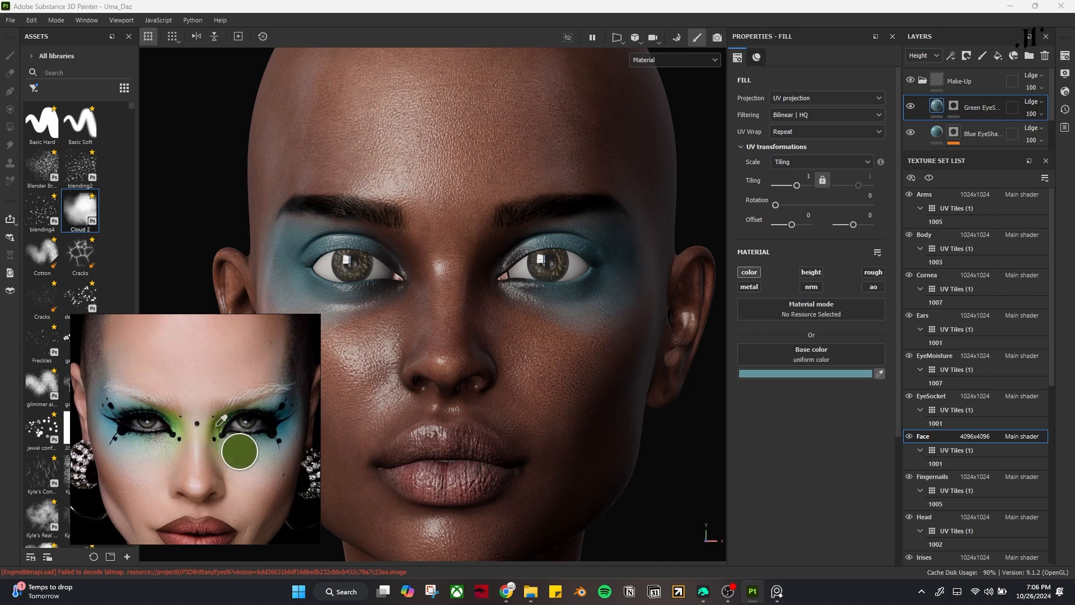
pyautogui.click(185, 417)
pyautogui.click(851, 373)
pyautogui.moveTo(962, 375); pyautogui.dragTo(800, 228)
pyautogui.moveTo(779, 440); pyautogui.dragTo(811, 446)
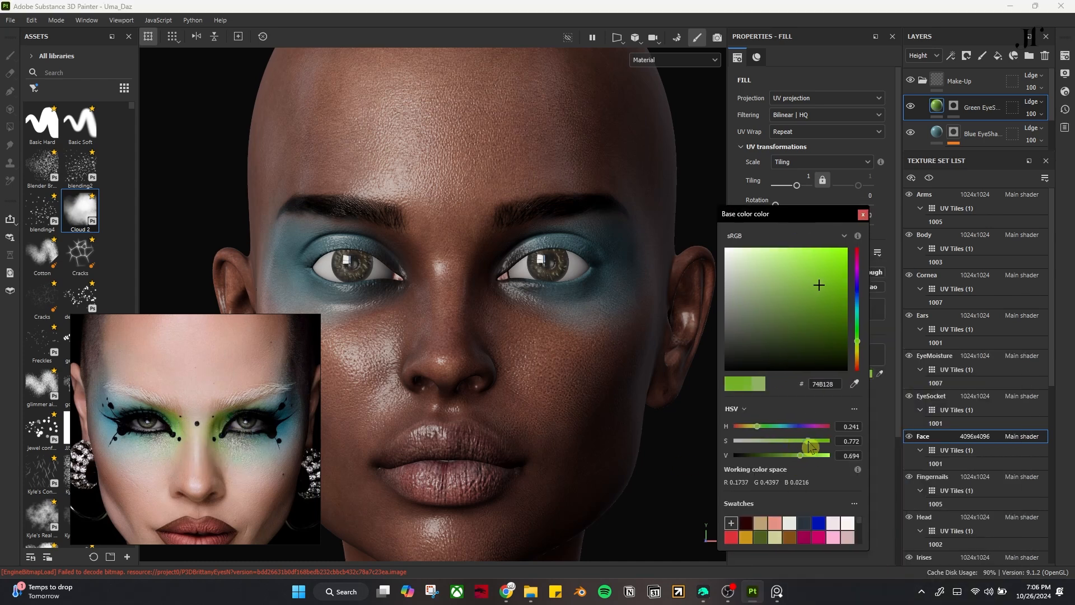
pyautogui.click(863, 215)
# - Add a paint effect to the Green EyeShadow layer's mask
pyautogui.click(953, 105)
pyautogui.click(951, 56)
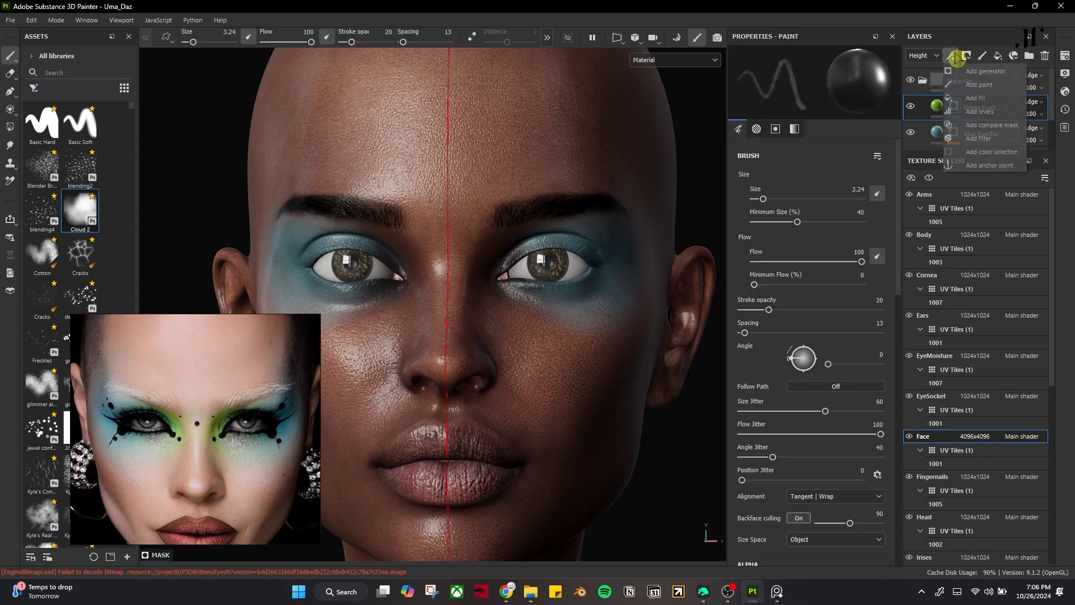
pyautogui.click(984, 91)
# - Paint green around the inner corners of both eyes and along the inner upper and lower lids, adjusting the brush size between strokes
pyautogui.scroll(3, 566, 283)
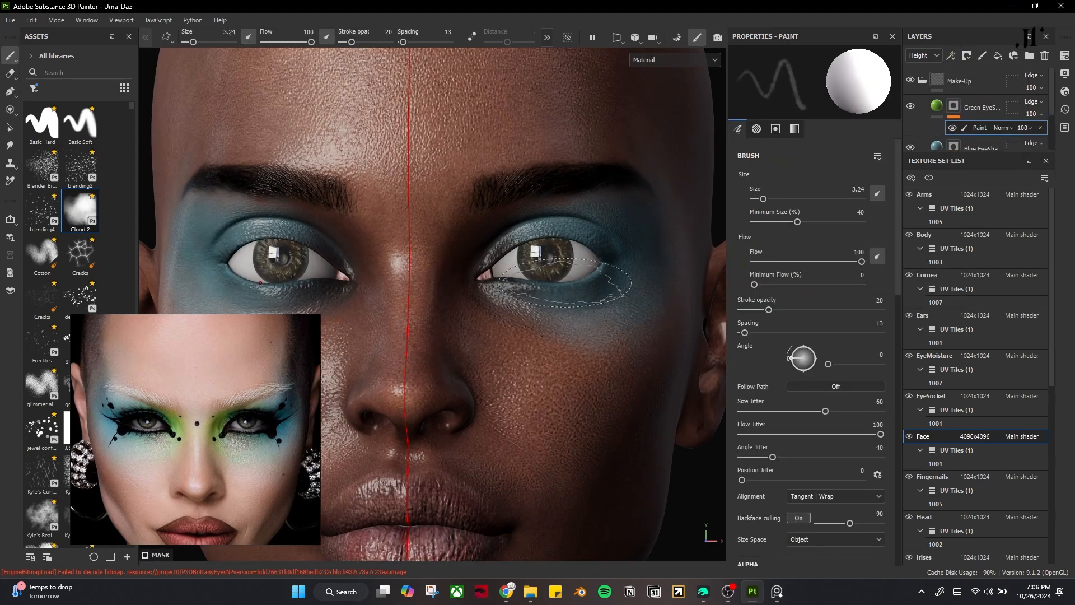
pyautogui.keyDown('ctrl'); pyautogui.moveTo(471, 279); pyautogui.dragTo(451, 280, button='right'); pyautogui.keyUp('ctrl')
pyautogui.moveTo(471, 283); pyautogui.dragTo(466, 271)
pyautogui.keyDown('ctrl'); pyautogui.moveTo(482, 261); pyautogui.dragTo(491, 261, button='right'); pyautogui.keyUp('ctrl')
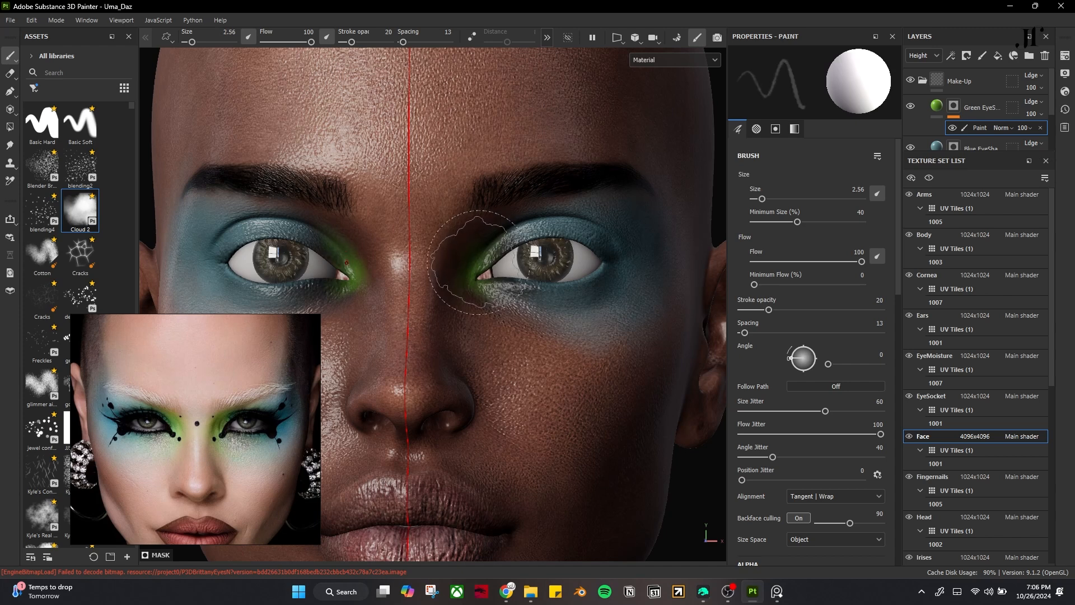
pyautogui.moveTo(480, 267)
pyautogui.mouseDown()
pyautogui.moveTo(500, 279)
pyautogui.moveTo(521, 228)
pyautogui.moveTo(518, 287)
pyautogui.mouseUp()
pyautogui.keyDown('ctrl'); pyautogui.moveTo(516, 287); pyautogui.dragTo(501, 287, button='right'); pyautogui.keyUp('ctrl')
pyautogui.moveTo(481, 244); pyautogui.dragTo(474, 252)
pyautogui.keyDown('ctrl'); pyautogui.moveTo(469, 271); pyautogui.dragTo(477, 271, button='right'); pyautogui.keyUp('ctrl')
# - Lower the stroke opacity to 10 and blend the green outward into the blue eyeshadow and toward the inner brows
pyautogui.moveTo(352, 42); pyautogui.dragTo(346, 42)
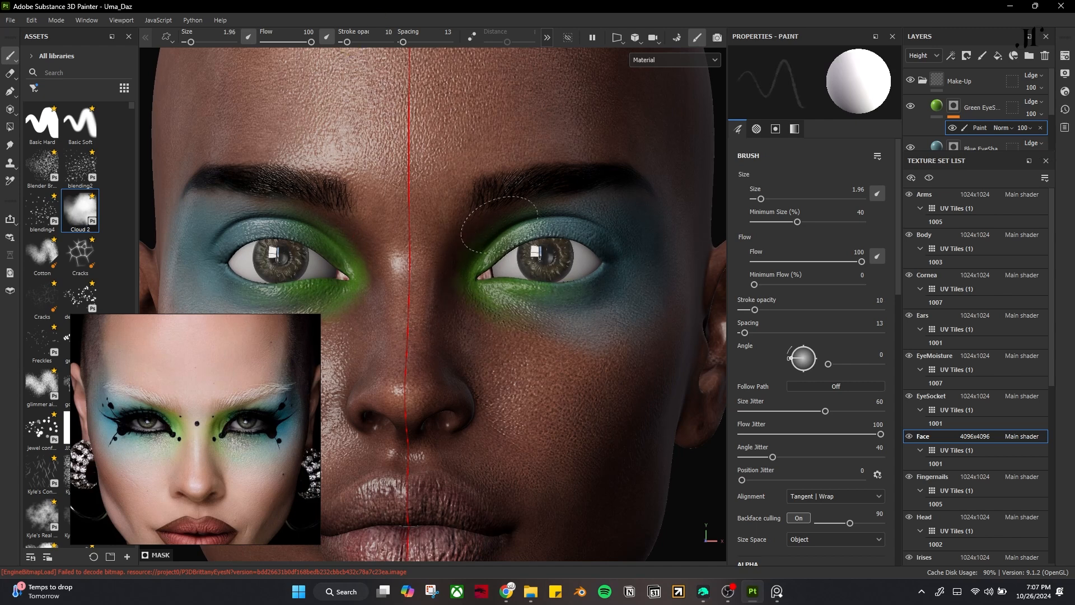
pyautogui.scroll(-4, 574, 314)
pyautogui.moveTo(583, 350)
pyautogui.keyDown('alt'); pyautogui.mouseDown()
pyautogui.moveTo(480, 451)
pyautogui.moveTo(482, 399)
pyautogui.moveTo(519, 414)
pyautogui.mouseUp(); pyautogui.keyUp('alt')
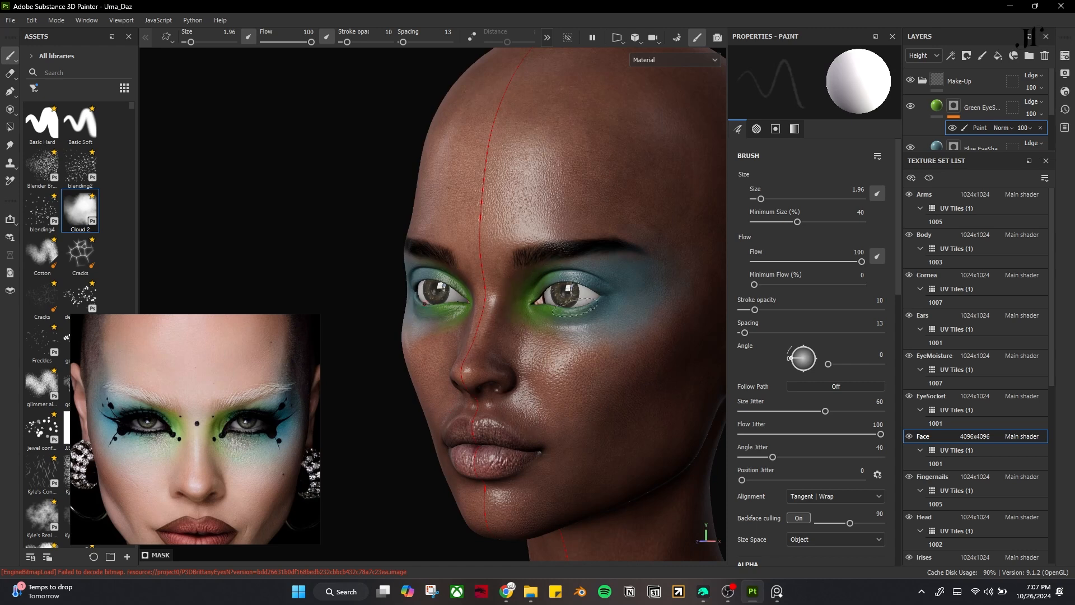
pyautogui.keyDown('alt'); pyautogui.moveTo(623, 297); pyautogui.dragTo(681, 319); pyautogui.keyUp('alt')
pyautogui.scroll(3, 633, 348)
pyautogui.keyDown('alt'); pyautogui.moveTo(622, 361); pyautogui.dragTo(588, 413); pyautogui.keyUp('alt')
pyautogui.scroll(2, 583, 375)
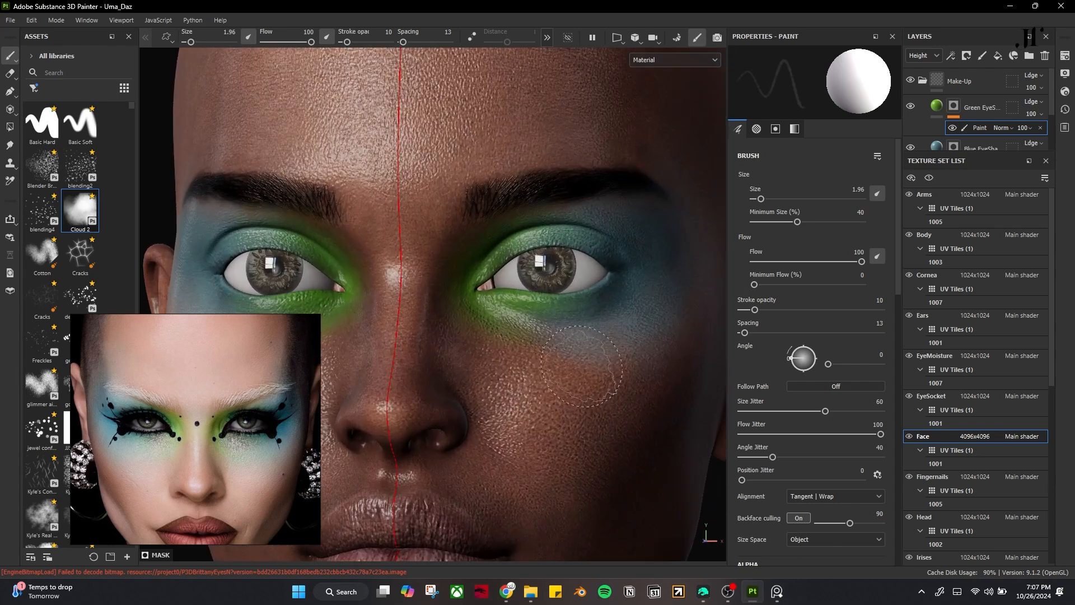
# - Enable the roughness channel on the Blue EyeShadow fill and set its roughness to about 0.58
pyautogui.click(918, 148)
pyautogui.click(871, 274)
pyautogui.scroll(-3, 664, 364)
pyautogui.keyDown('alt'); pyautogui.moveTo(672, 367); pyautogui.dragTo(563, 347); pyautogui.keyUp('alt')
pyautogui.scroll(1, 566, 347)
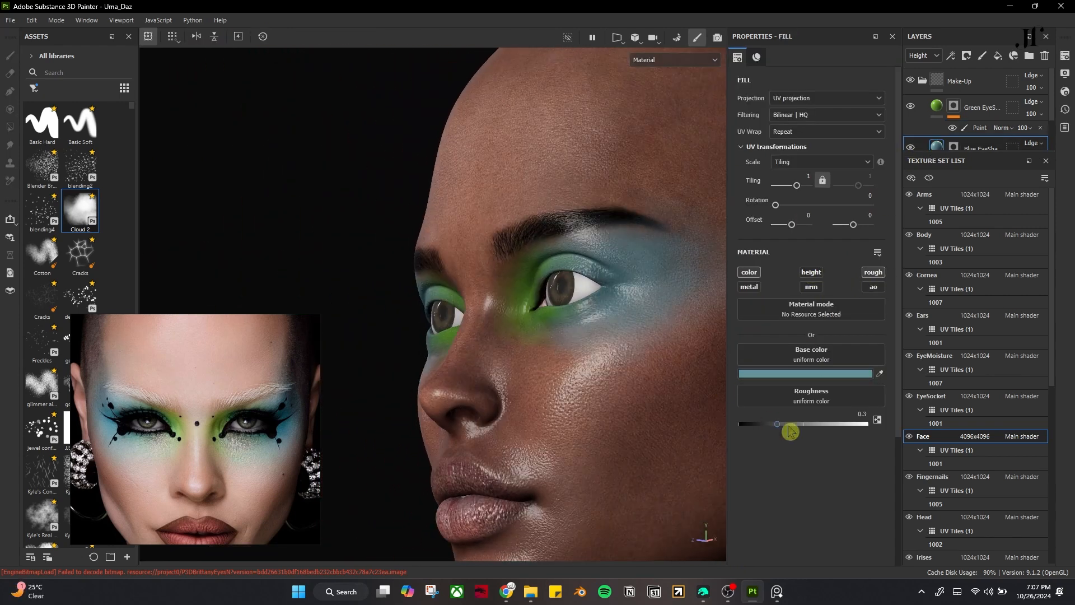
pyautogui.moveTo(801, 430); pyautogui.dragTo(816, 430)
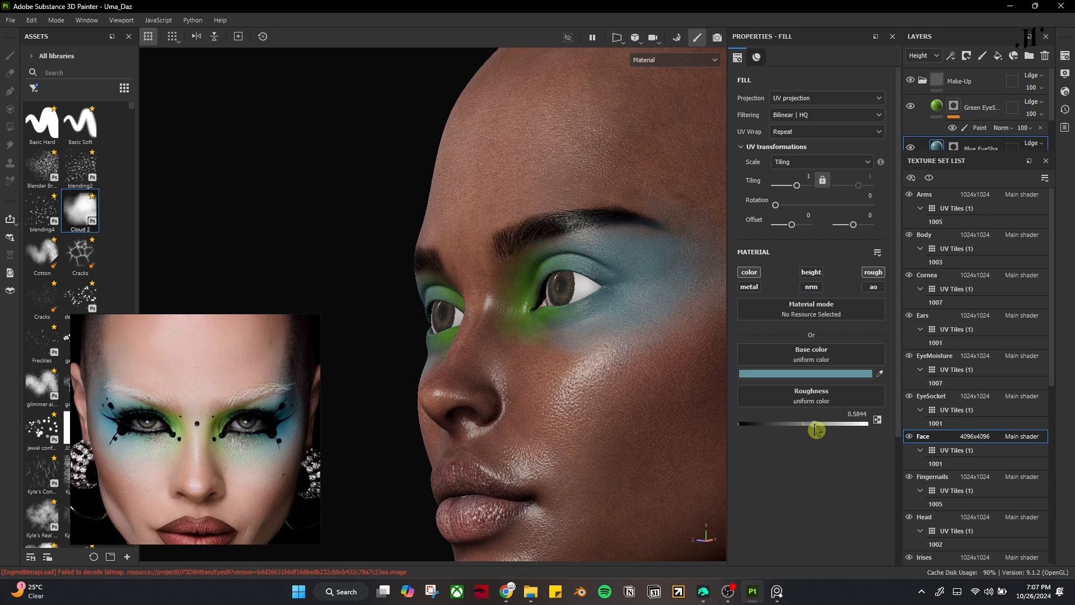
# - Set the Blue EyeShadow fill's roughness to about 0.47 and enable roughness on the Green EyeShadow fill at about 0.46
pyautogui.keyDown('alt'); pyautogui.moveTo(569, 361); pyautogui.dragTo(692, 364); pyautogui.keyUp('alt')
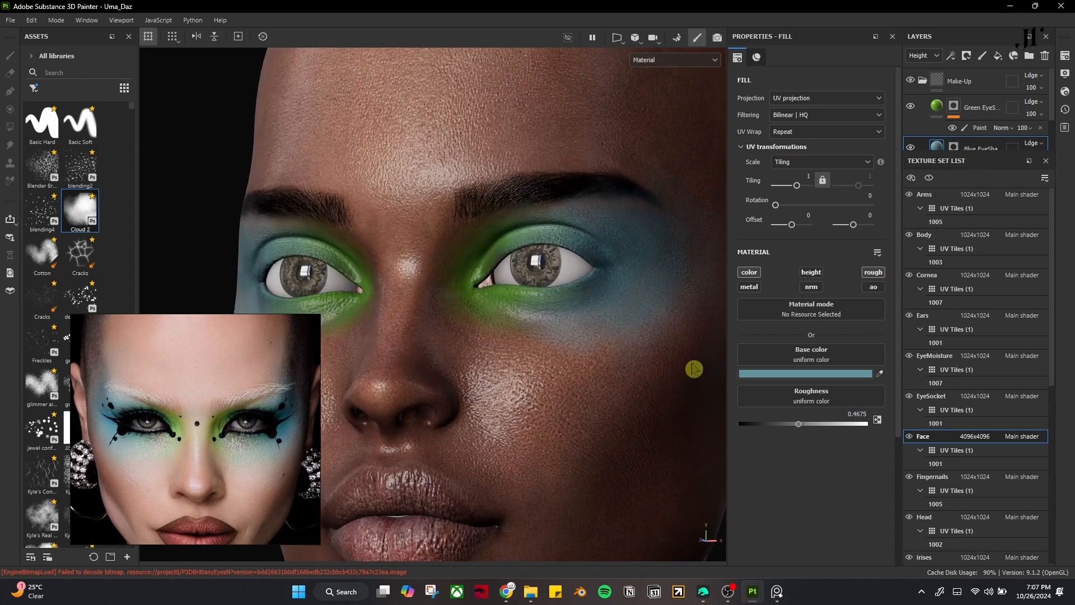
pyautogui.keyDown('shift'); pyautogui.moveTo(611, 353); pyautogui.dragTo(617, 350, button='right'); pyautogui.keyUp('shift')
pyautogui.click(949, 108)
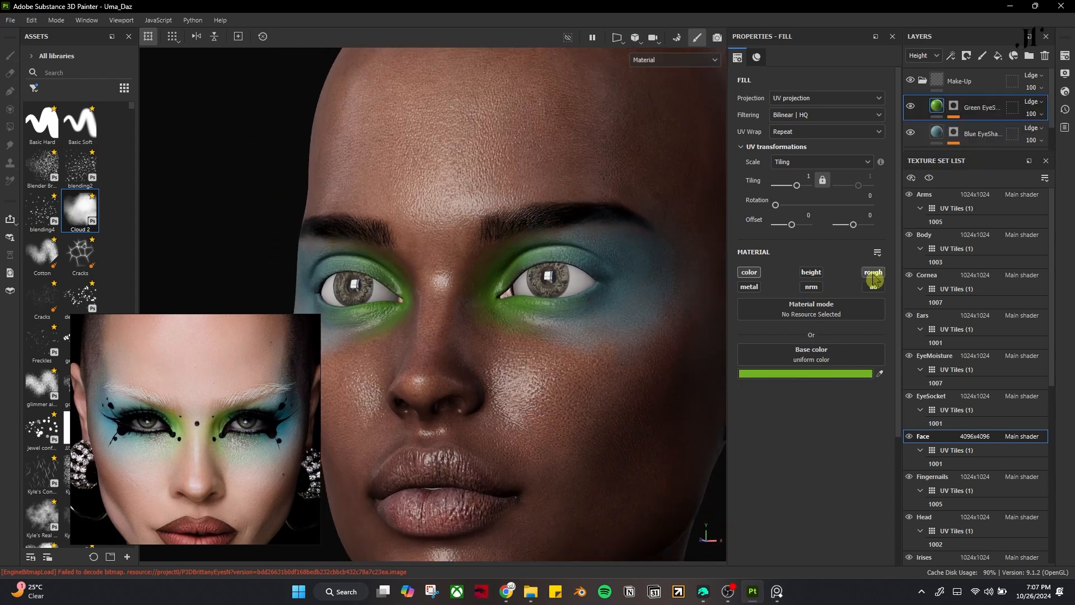
pyautogui.moveTo(780, 431); pyautogui.dragTo(799, 431)
pyautogui.moveTo(552, 325)
pyautogui.keyDown('alt'); pyautogui.mouseDown()
pyautogui.moveTo(580, 313)
pyautogui.moveTo(588, 410)
pyautogui.moveTo(546, 331)
pyautogui.mouseUp(); pyautogui.keyUp('alt')
# - Duplicate the Green EyeShadow layer and remove the copied paint effect from the duplicate's mask
pyautogui.hotkey('ctrl', 'd')
pyautogui.click(954, 106)
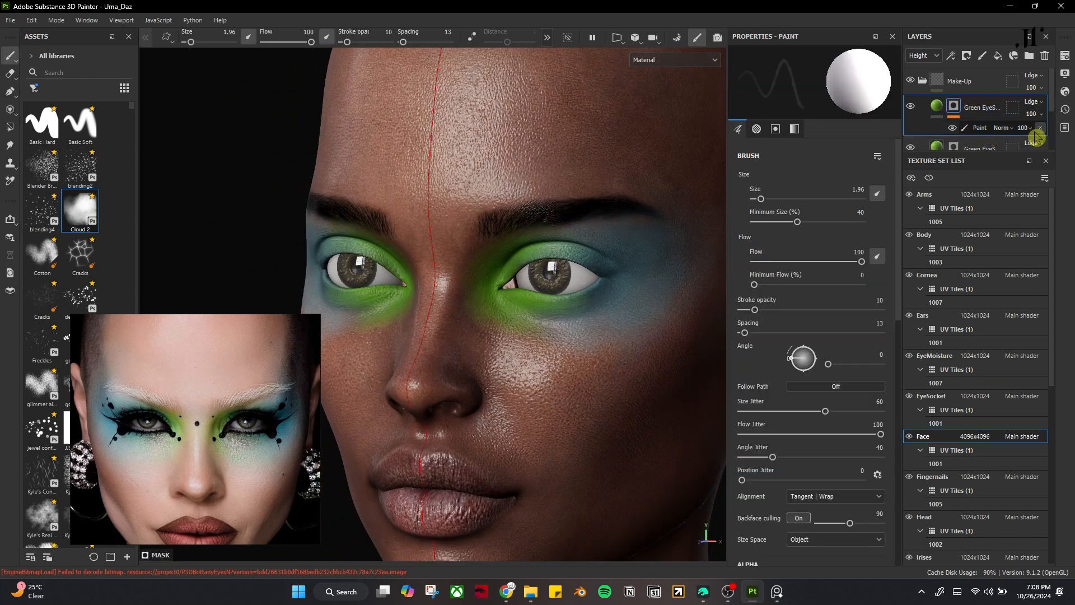
pyautogui.click(1040, 128)
# - Make the duplicate green fill a shiny metal with metallic 1 and roughness about 0.16, and add a paint effect to its mask
pyautogui.click(936, 105)
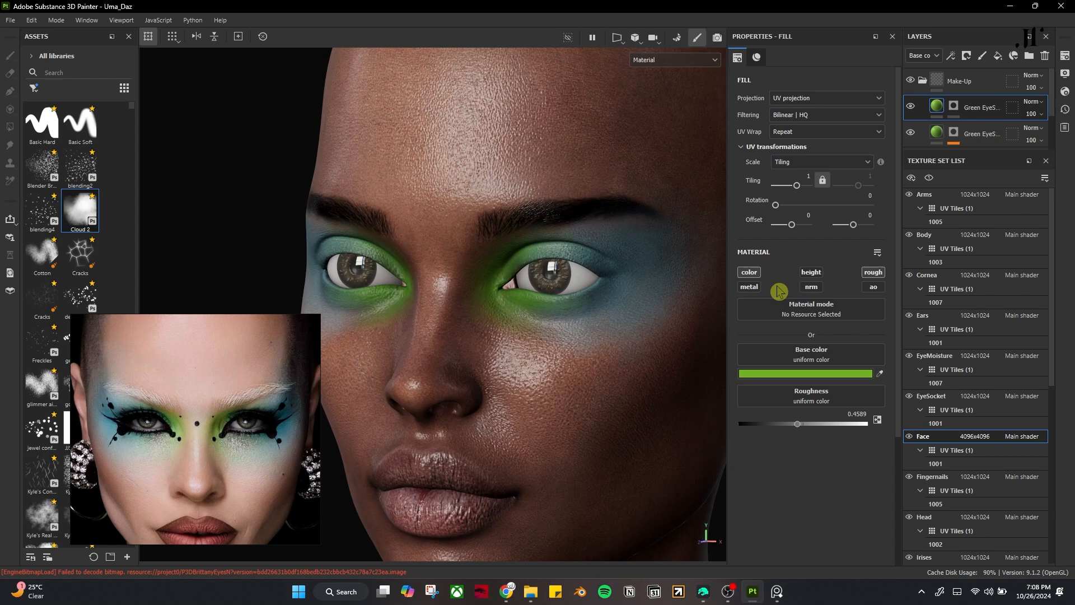
pyautogui.click(750, 286)
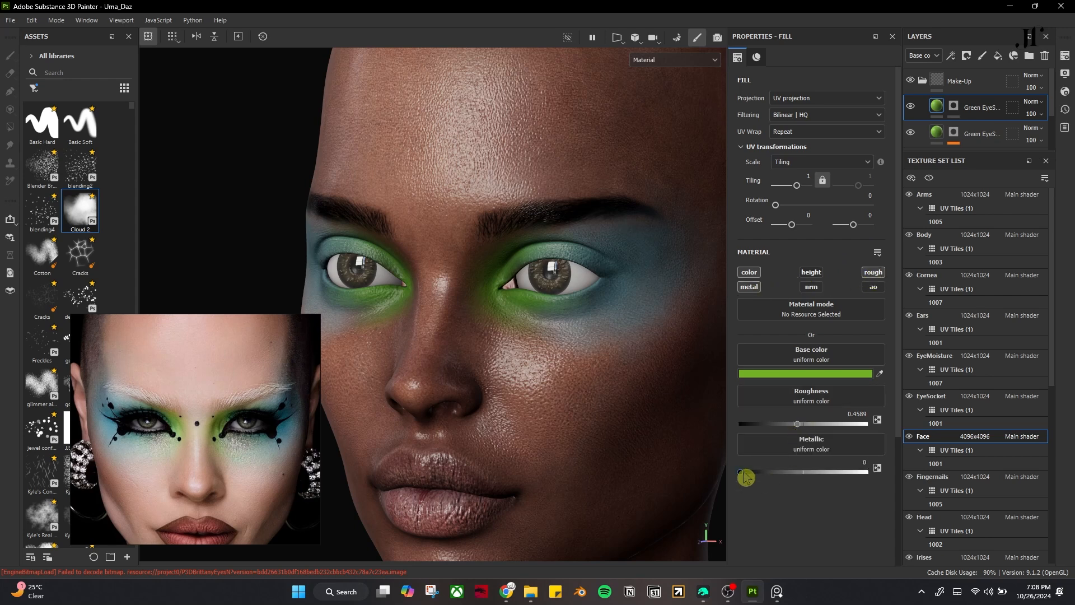
pyautogui.click(954, 107)
pyautogui.click(951, 56)
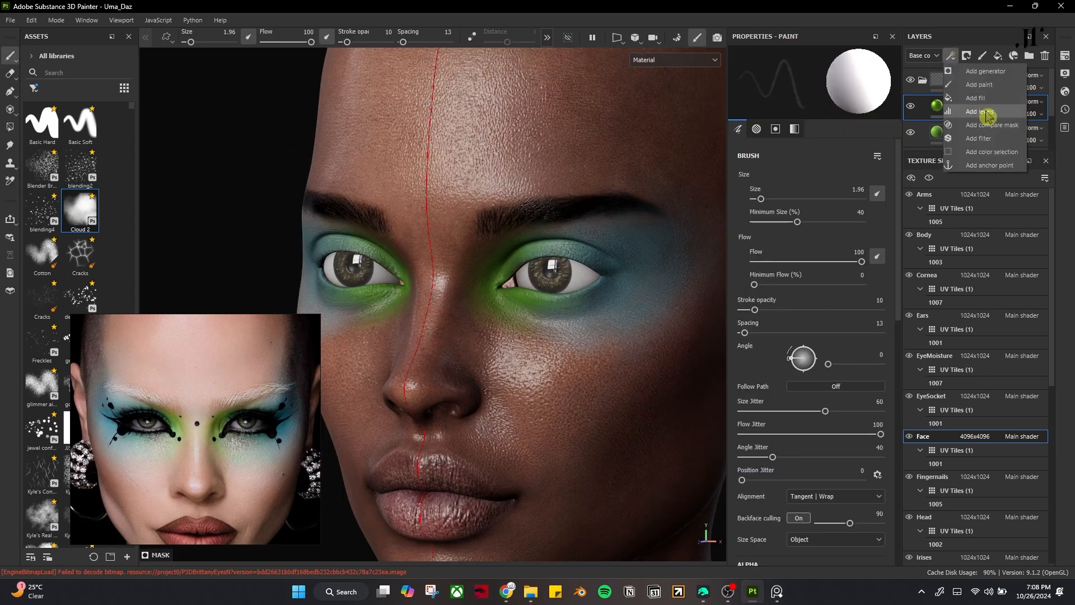
pyautogui.click(986, 87)
pyautogui.click(936, 106)
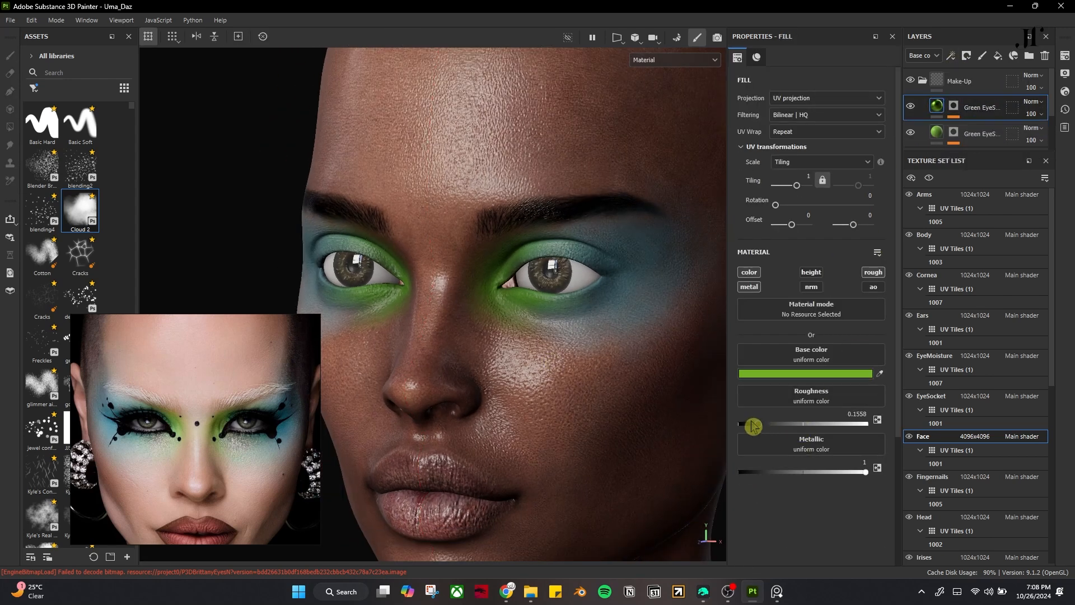
# - Paint fine metallic green glitter at the inner corners of both eyes with a speckled Pixelstains brush at about size 0.64
pyautogui.click(954, 107)
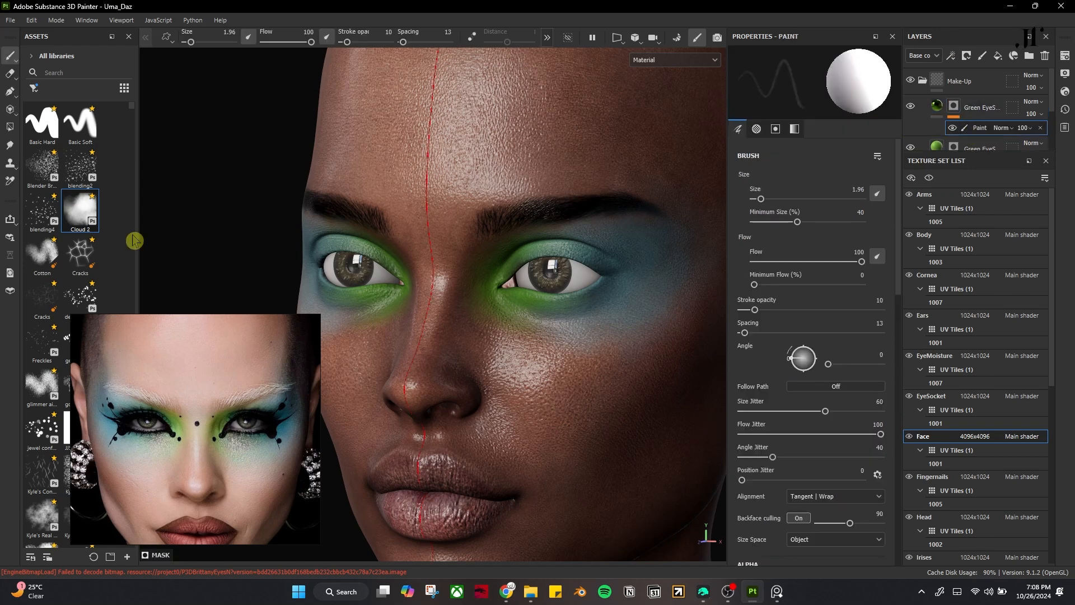
pyautogui.scroll(-10, 79, 284)
pyautogui.scroll(-3, 78, 284)
pyautogui.click(80, 219)
pyautogui.keyDown('ctrl'); pyautogui.moveTo(546, 315); pyautogui.dragTo(462, 315, button='right'); pyautogui.keyUp('ctrl')
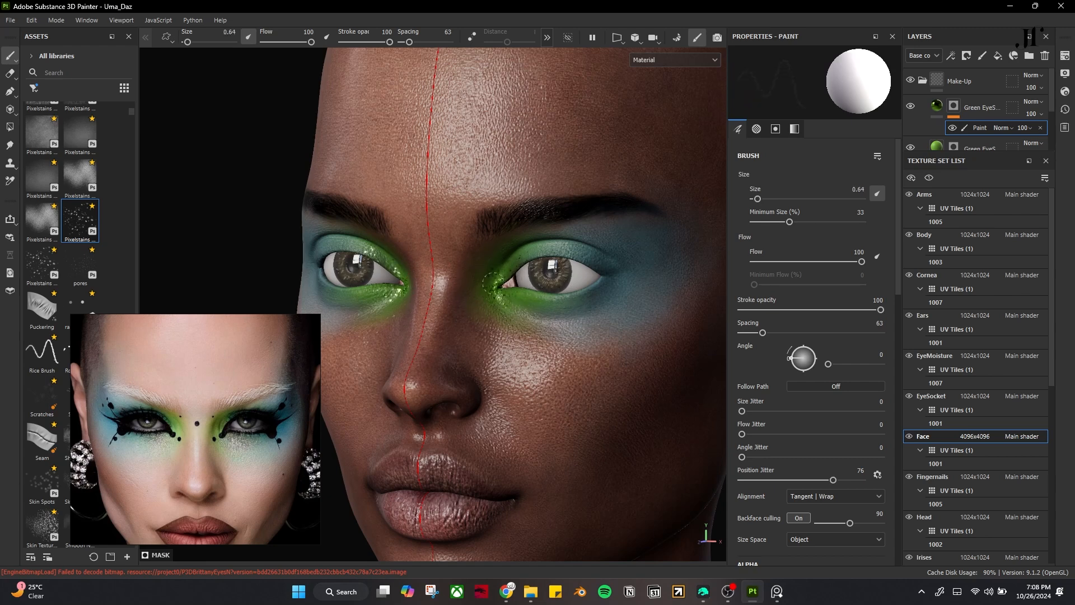
pyautogui.moveTo(514, 368)
pyautogui.keyDown('alt'); pyautogui.mouseDown()
pyautogui.moveTo(573, 365)
pyautogui.moveTo(551, 364)
pyautogui.mouseUp(); pyautogui.keyUp('alt')
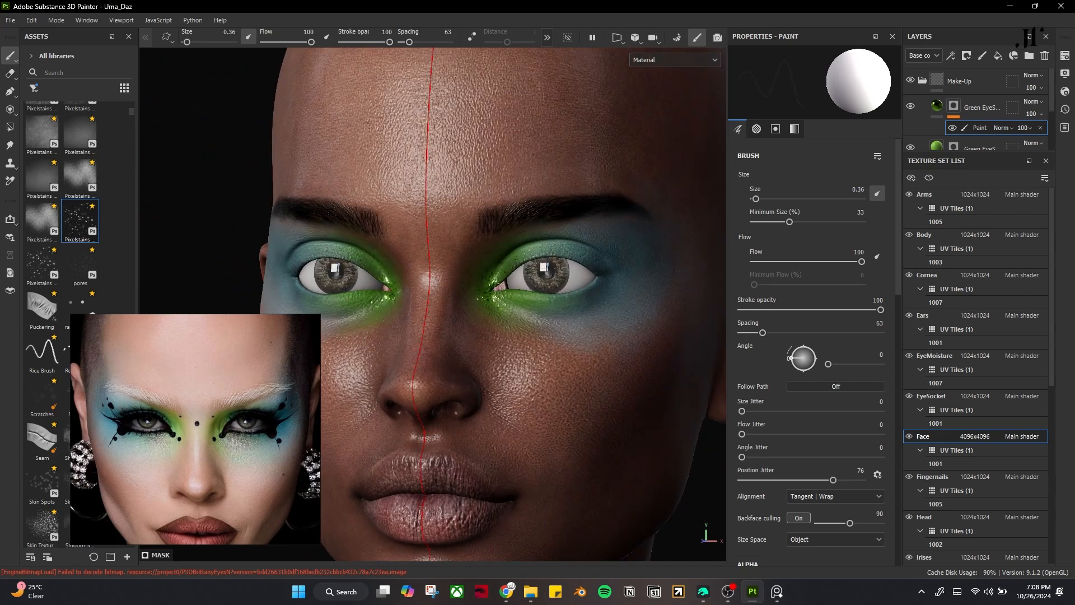
# - Switch to the blending2 brush at about size 0.88 and add denser green glitter around the inner eyelids
pyautogui.scroll(-10, 134, 120)
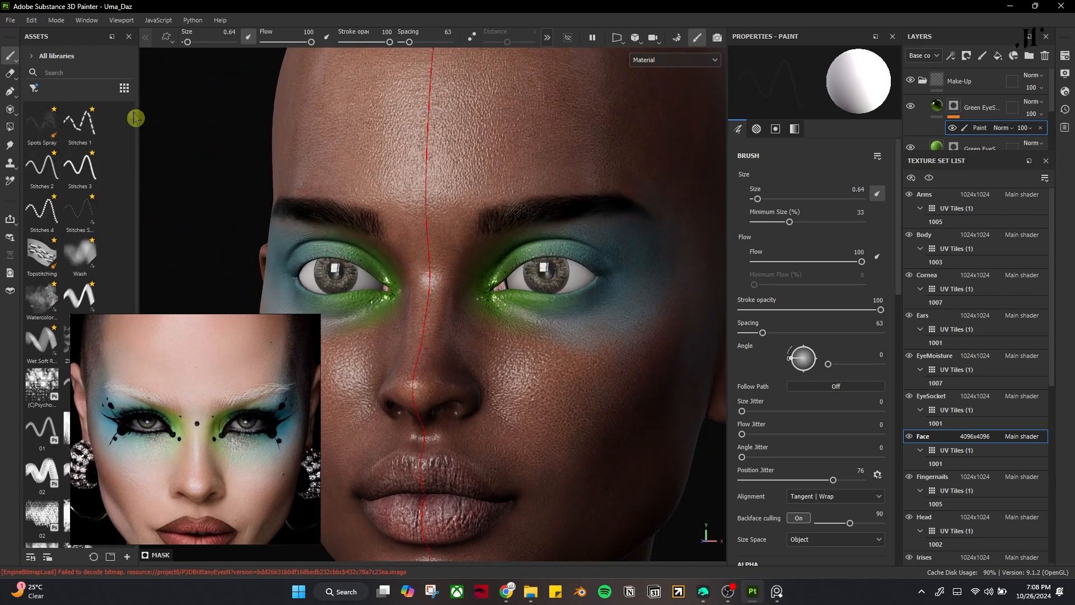
pyautogui.scroll(10, 86, 211)
pyautogui.scroll(5, 134, 144)
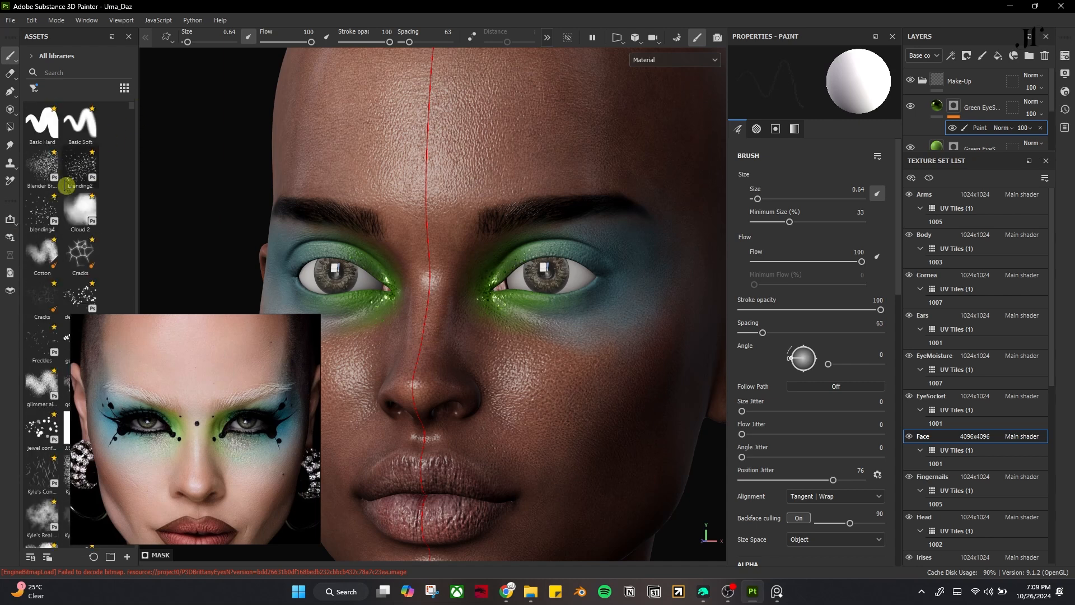
pyautogui.click(80, 167)
pyautogui.keyDown('ctrl'); pyautogui.moveTo(514, 277); pyautogui.dragTo(489, 291, button='right'); pyautogui.keyUp('ctrl')
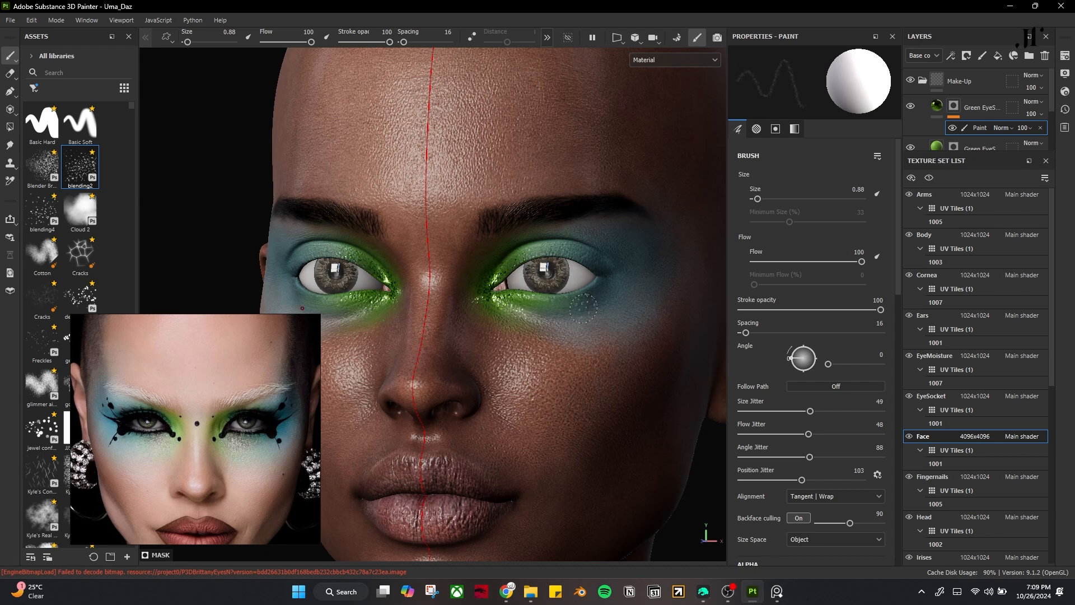
# - Add a fill layer above the top Green EyeShadow layer and name it Black Liner
pyautogui.scroll(-3, 428, 424)
pyautogui.keyDown('alt'); pyautogui.moveTo(429, 424); pyautogui.dragTo(506, 398); pyautogui.keyUp('alt')
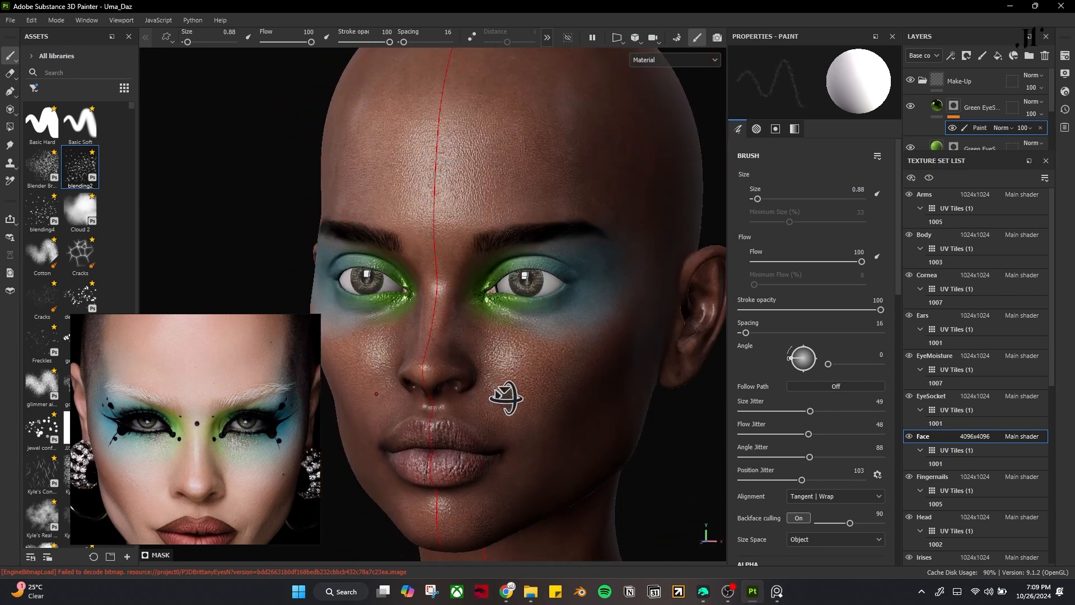
pyautogui.scroll(3, 513, 372)
pyautogui.click(983, 106)
pyautogui.click(998, 55)
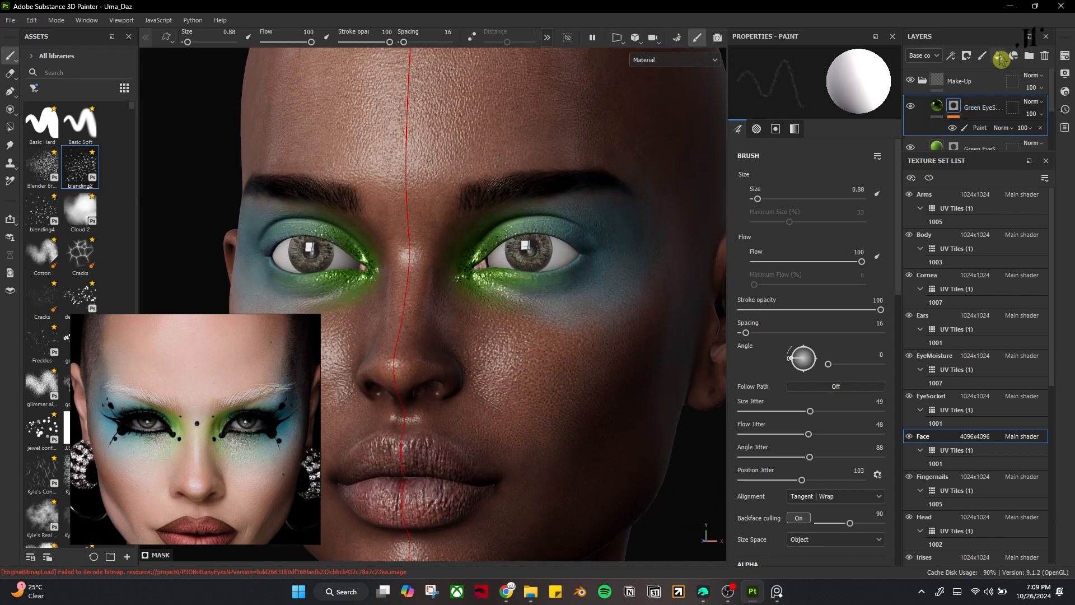
pyautogui.doubleClick(963, 106)
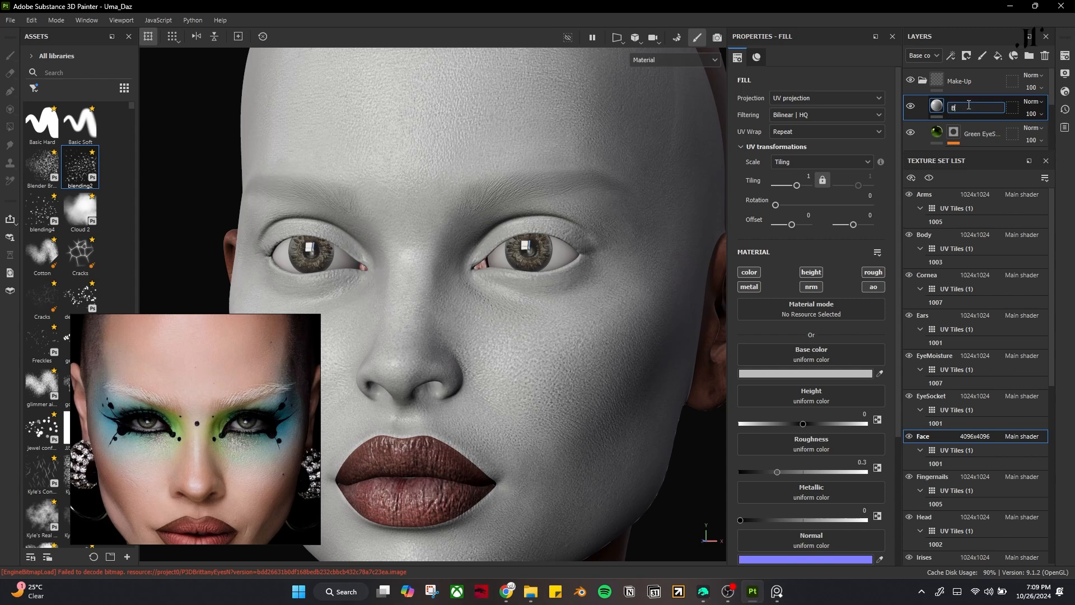
pyautogui.press('Return')
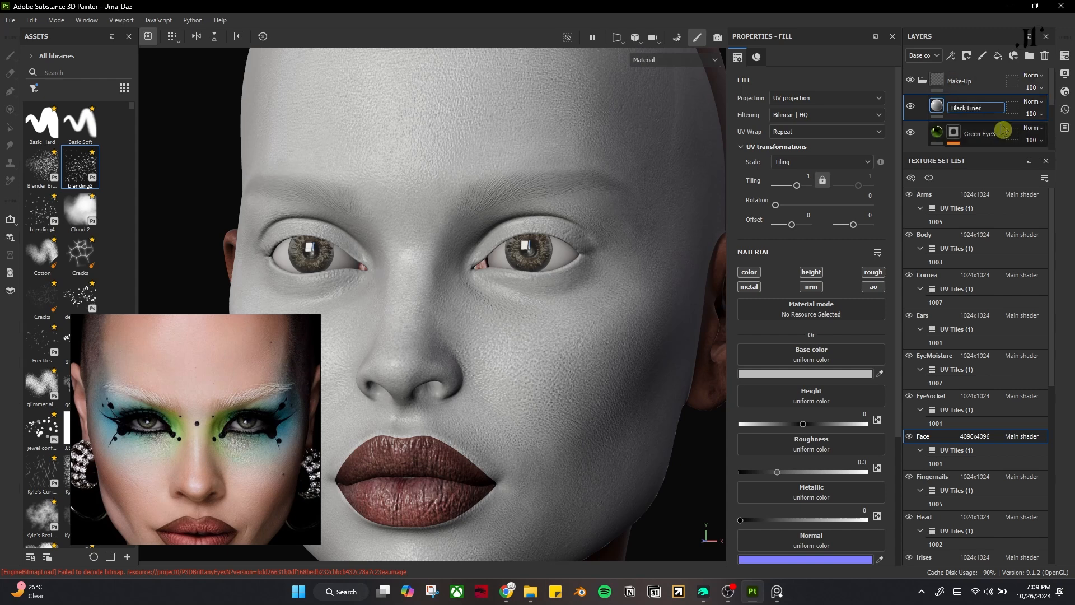
# - Keep the color channel active on the Black Liner fill and set its base color to black
pyautogui.click(749, 273)
pyautogui.click(854, 374)
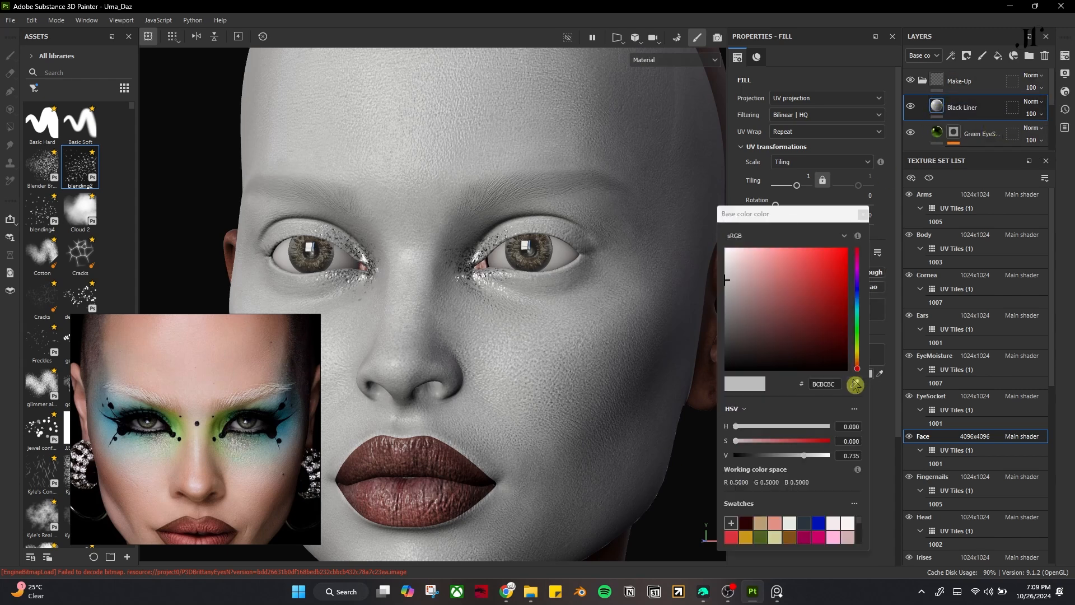
pyautogui.moveTo(730, 364); pyautogui.dragTo(679, 434)
pyautogui.click(863, 215)
# - Add a black mask with a paint effect to the Black Liner layer
pyautogui.click(967, 56)
pyautogui.click(979, 85)
pyautogui.click(951, 56)
pyautogui.click(983, 85)
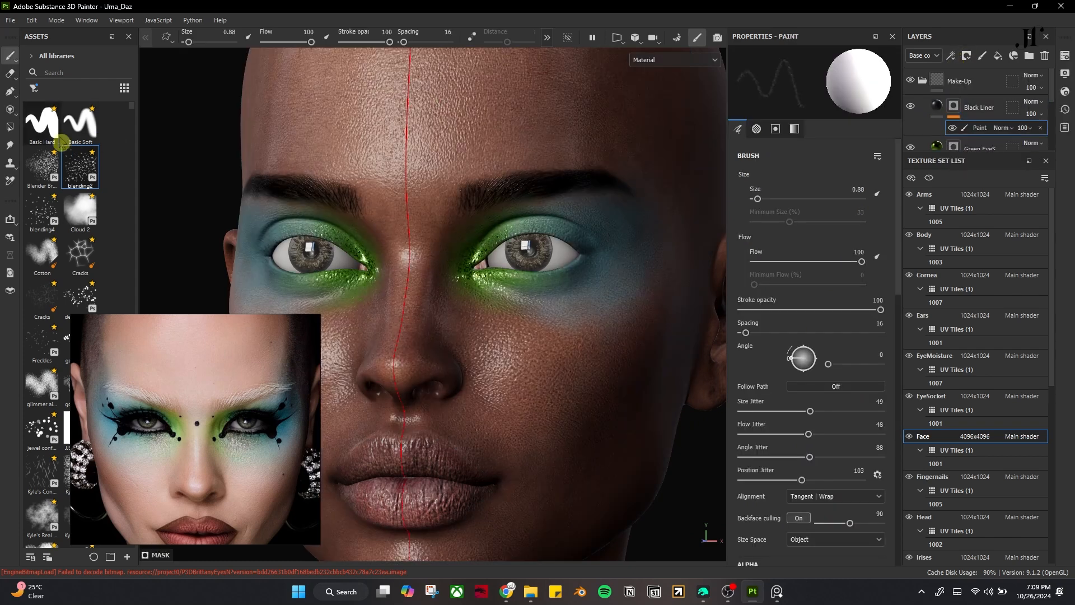
# - Switch to the Basic Hard brush and reduce its size to 0.32
pyautogui.press('[')
pyautogui.press('[')
pyautogui.press('[')
pyautogui.press('[')
pyautogui.press('[')
pyautogui.press('[')
pyautogui.press('[')
pyautogui.press('[')
pyautogui.press('[')
pyautogui.press('[')
pyautogui.press('[')
pyautogui.press('[')
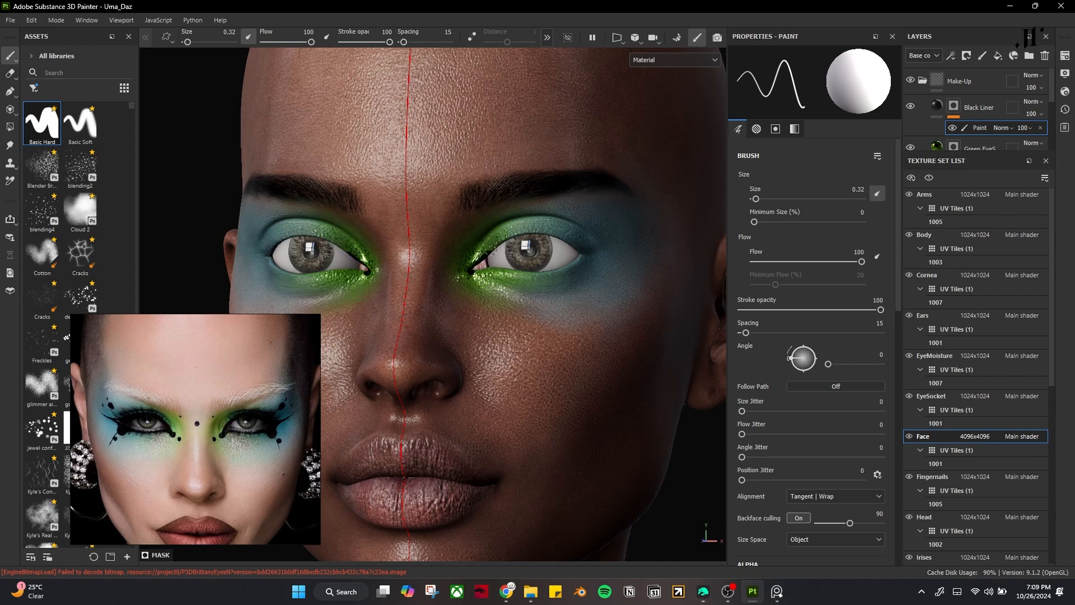
# - Paint thin black eyeliner around both eyes, following the lash lines from the inner corners out to a pointed wing
pyautogui.keyDown('alt'); pyautogui.moveTo(537, 296); pyautogui.dragTo(463, 209); pyautogui.keyUp('alt')
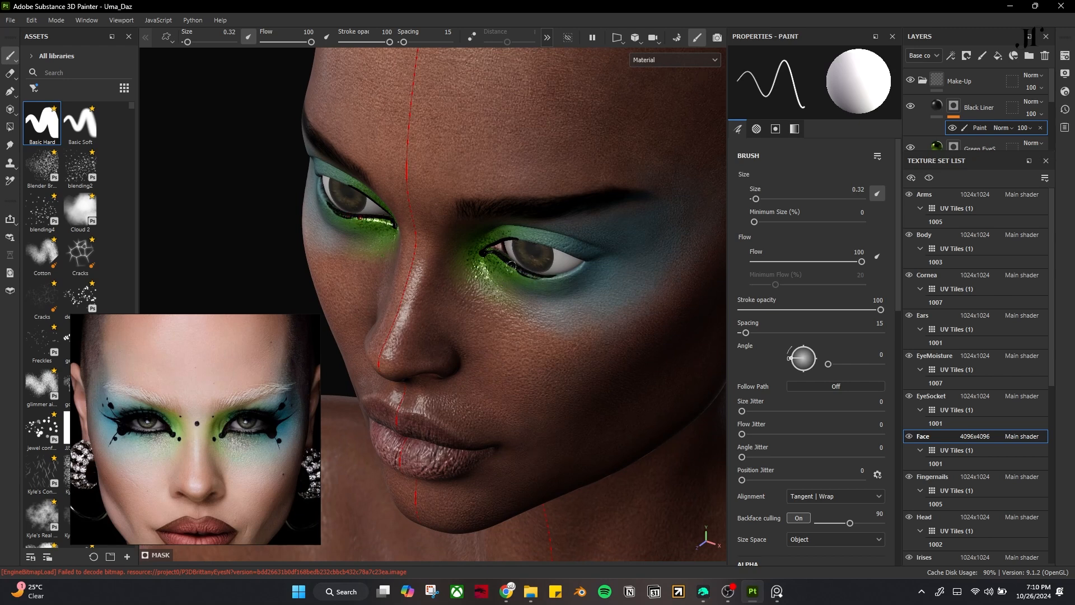
pyautogui.keyDown('alt'); pyautogui.moveTo(525, 352); pyautogui.dragTo(523, 277); pyautogui.keyUp('alt')
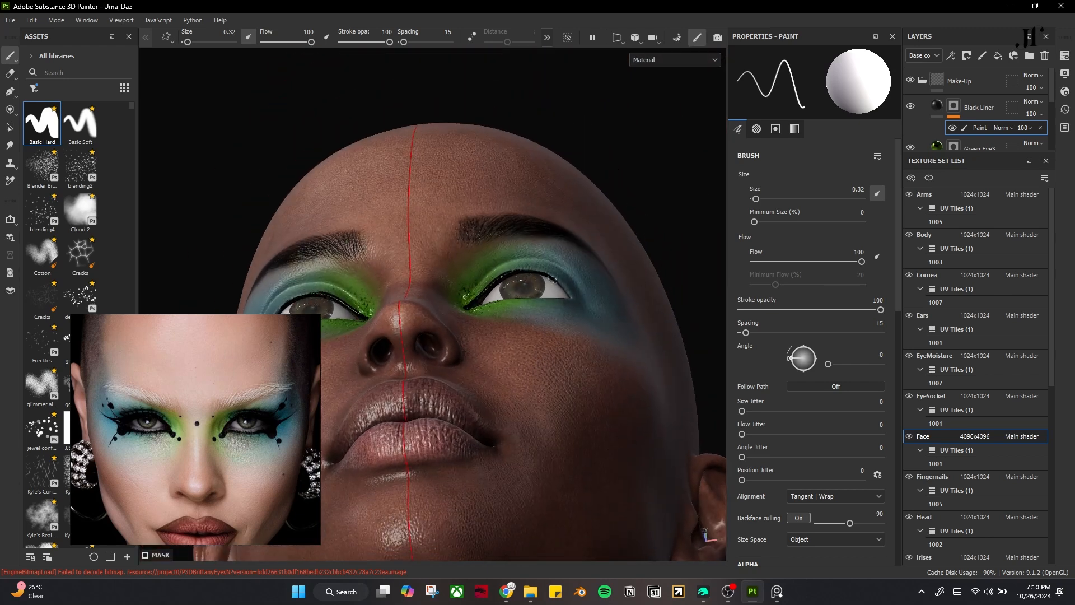
pyautogui.keyDown('alt'); pyautogui.moveTo(550, 274); pyautogui.dragTo(523, 244); pyautogui.keyUp('alt')
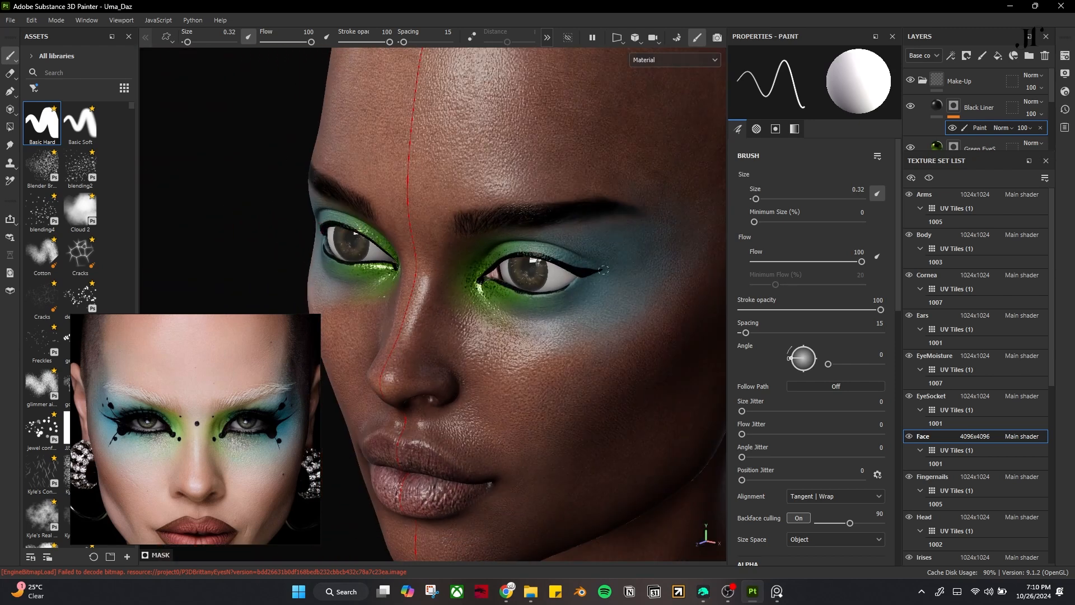
pyautogui.keyDown('alt'); pyautogui.moveTo(587, 375); pyautogui.dragTo(581, 274); pyautogui.keyUp('alt')
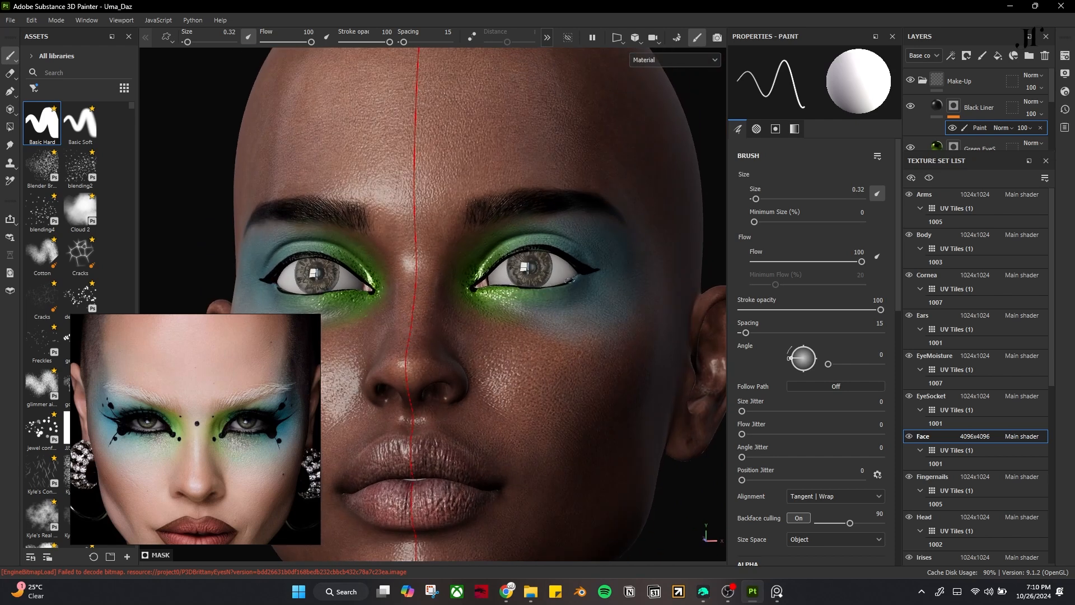
# - Paint black dots around the inner eye corners and above the outer wings, following the reference photo
pyautogui.moveTo(589, 305)
pyautogui.keyDown('alt'); pyautogui.mouseDown()
pyautogui.moveTo(544, 258)
pyautogui.moveTo(535, 281)
pyautogui.moveTo(556, 319)
pyautogui.moveTo(527, 260)
pyautogui.moveTo(588, 312)
pyautogui.moveTo(542, 330)
pyautogui.mouseUp(); pyautogui.keyUp('alt')
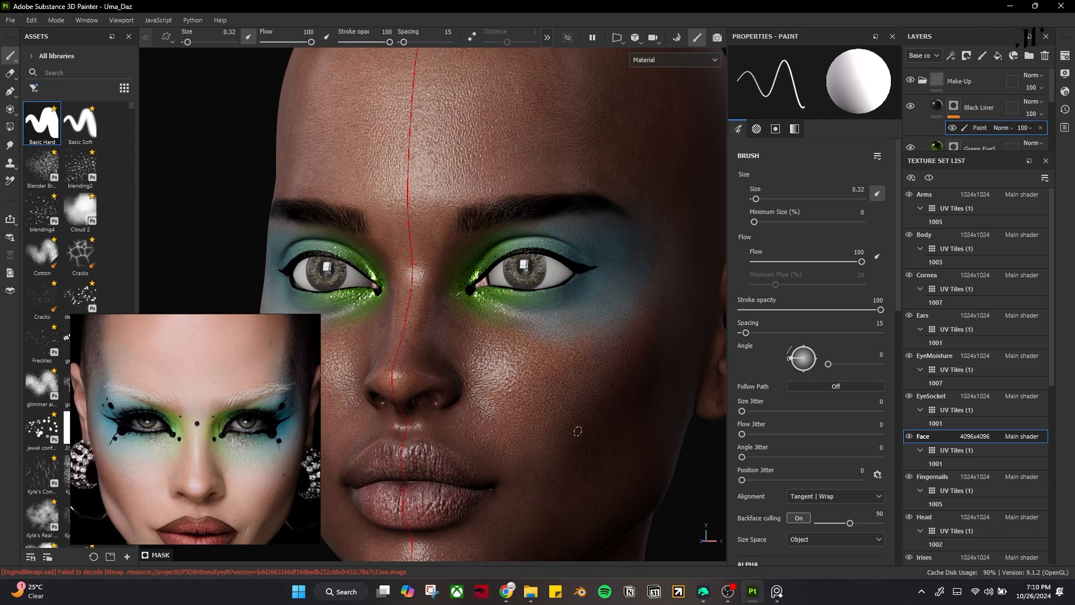
pyautogui.keyDown('alt'); pyautogui.moveTo(577, 432); pyautogui.dragTo(593, 359); pyautogui.keyUp('alt')
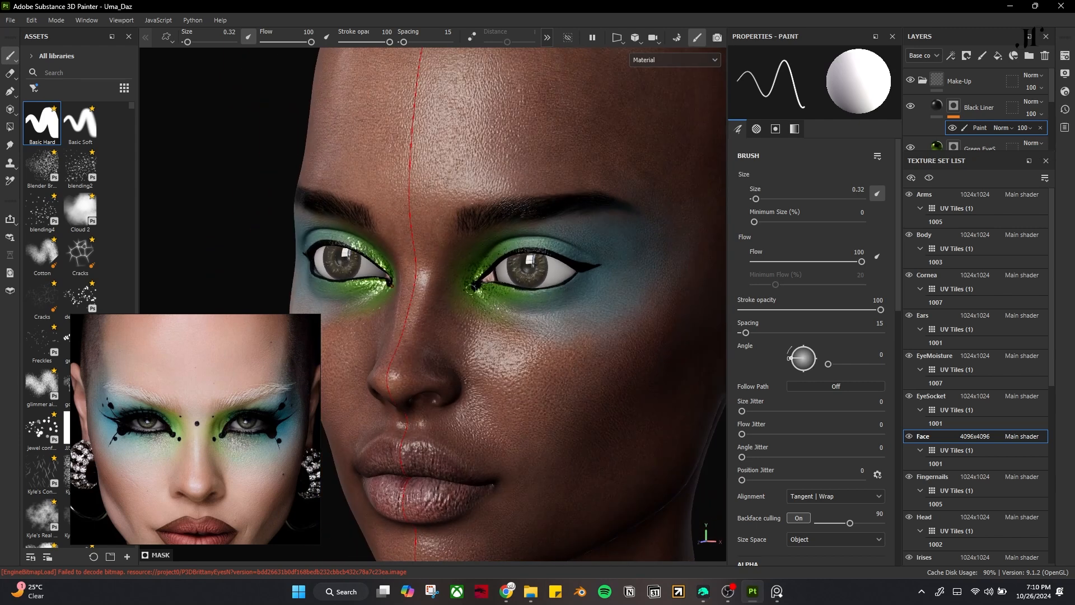
pyautogui.moveTo(521, 421)
pyautogui.keyDown('alt'); pyautogui.mouseDown()
pyautogui.moveTo(552, 435)
pyautogui.moveTo(537, 401)
pyautogui.mouseUp(); pyautogui.keyUp('alt')
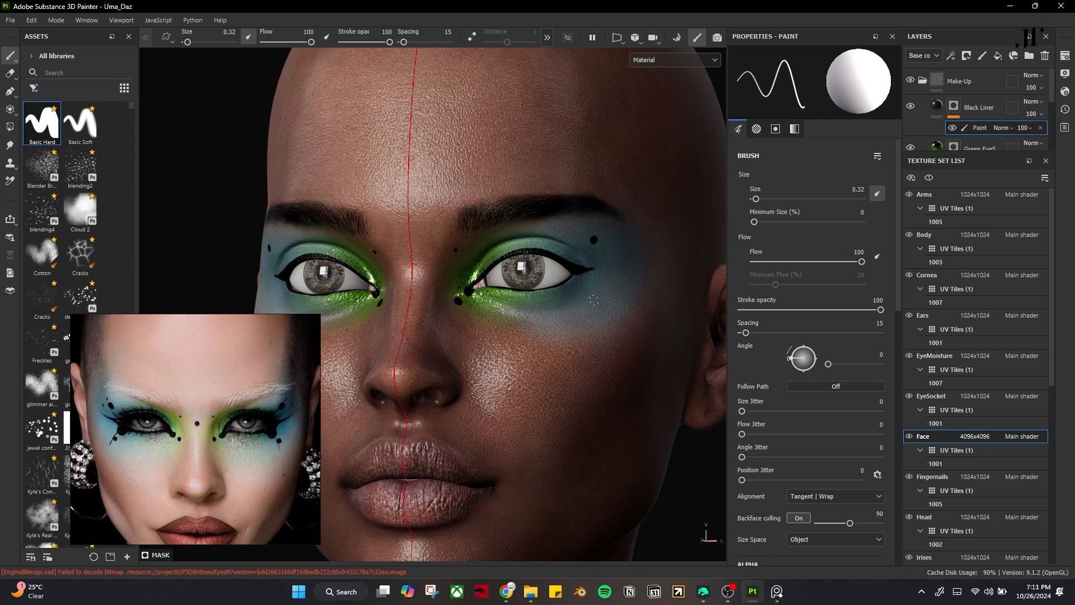
# - Add a dot below each outer wing and paint a thin black crease line tapering out past the eye
pyautogui.moveTo(603, 310)
pyautogui.keyDown('alt'); pyautogui.mouseDown()
pyautogui.moveTo(581, 446)
pyautogui.moveTo(562, 420)
pyautogui.moveTo(610, 428)
pyautogui.moveTo(575, 381)
pyautogui.moveTo(325, 351)
pyautogui.mouseUp(); pyautogui.keyUp('alt')
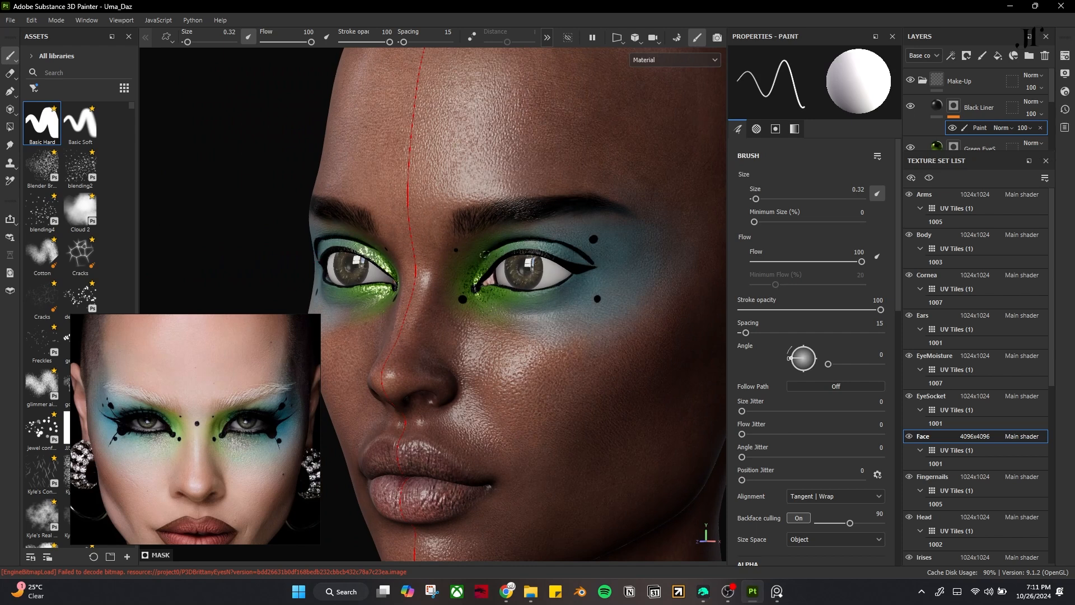
pyautogui.keyDown('alt'); pyautogui.moveTo(520, 434); pyautogui.dragTo(477, 259); pyautogui.keyUp('alt')
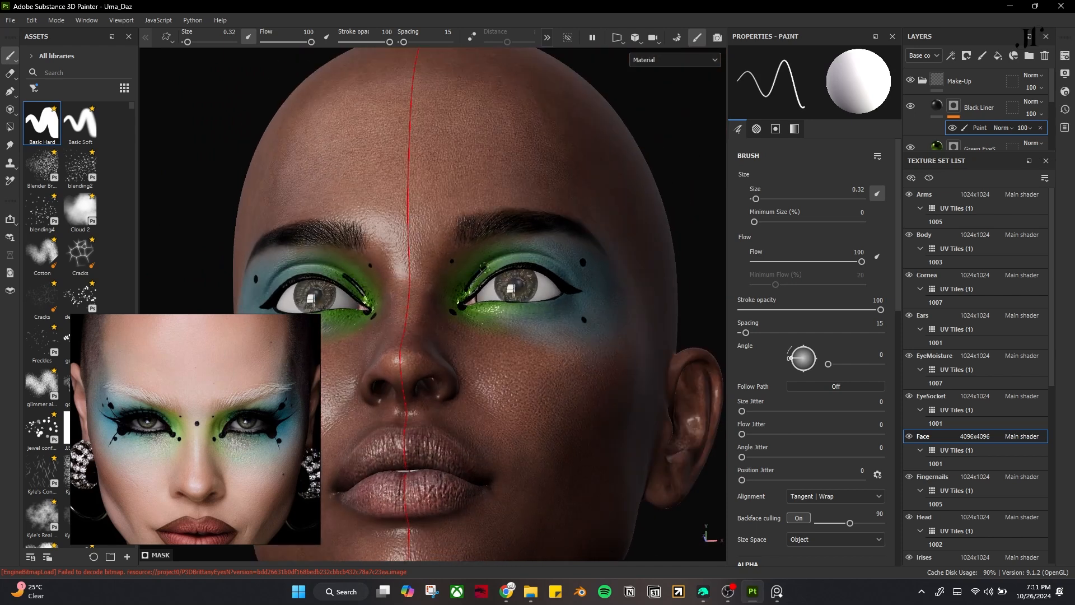
pyautogui.moveTo(628, 331)
pyautogui.keyDown('alt'); pyautogui.mouseDown()
pyautogui.moveTo(493, 422)
pyautogui.moveTo(533, 412)
pyautogui.moveTo(516, 384)
pyautogui.moveTo(521, 405)
pyautogui.mouseUp(); pyautogui.keyUp('alt')
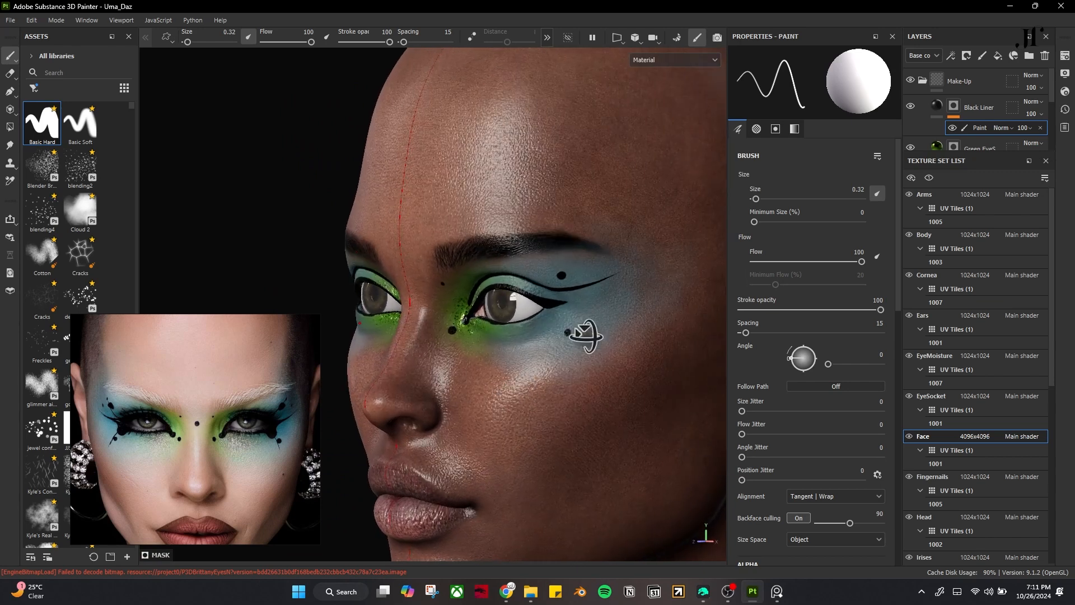
# - Paint drop-shaped black accents on the underside of the outer eyeliner wings
pyautogui.keyDown('alt'); pyautogui.moveTo(582, 337); pyautogui.dragTo(483, 250); pyautogui.keyUp('alt')
pyautogui.keyDown('alt'); pyautogui.moveTo(543, 366); pyautogui.dragTo(546, 303); pyautogui.keyUp('alt')
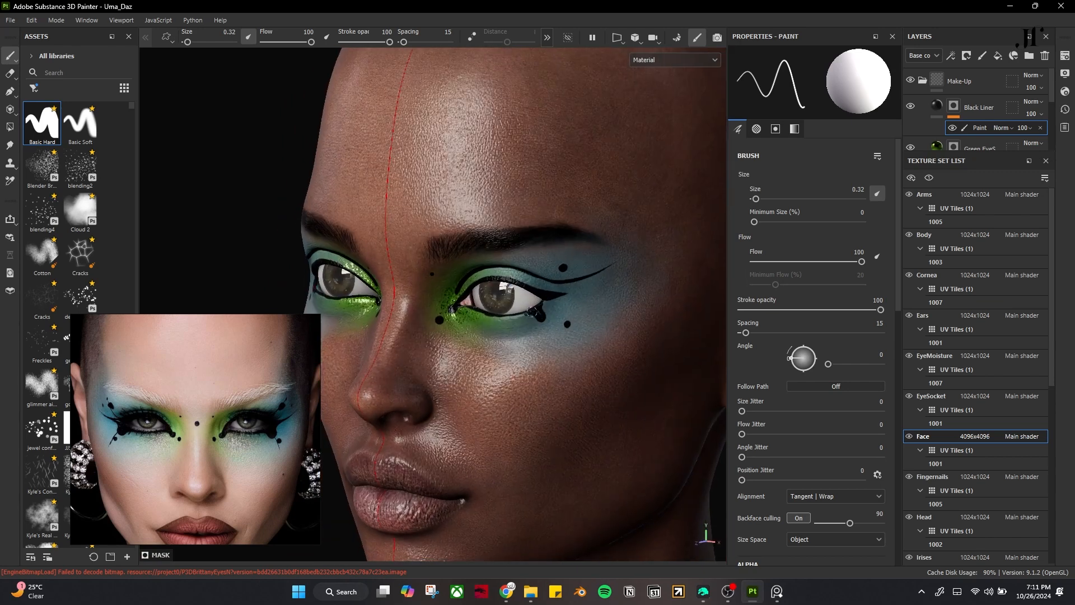
pyautogui.keyDown('alt'); pyautogui.moveTo(541, 301); pyautogui.dragTo(493, 301); pyautogui.keyUp('alt')
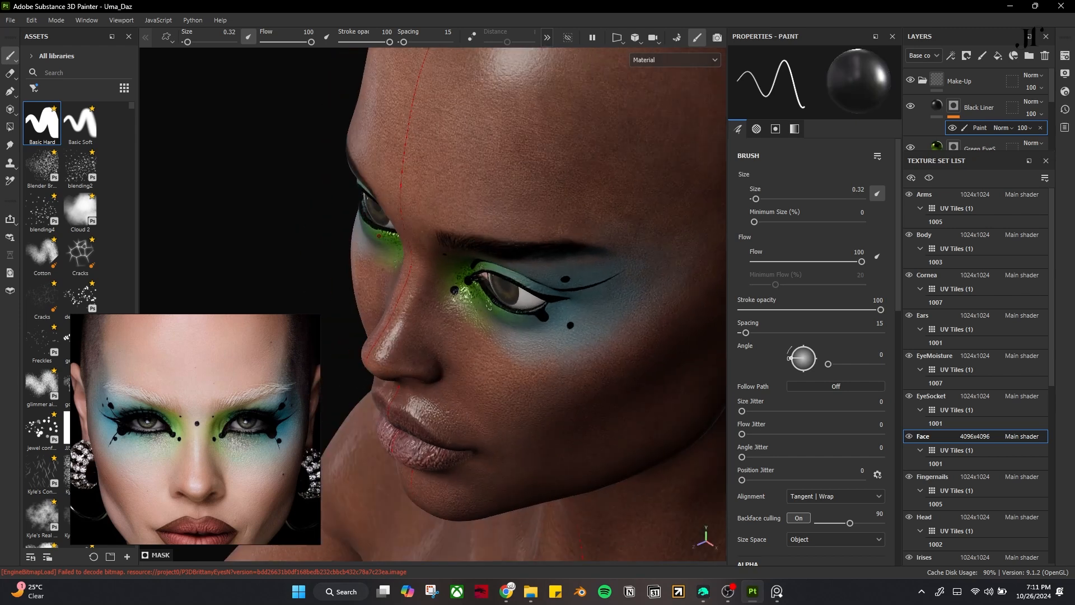
pyautogui.keyDown('alt'); pyautogui.moveTo(515, 327); pyautogui.dragTo(641, 336); pyautogui.keyUp('alt')
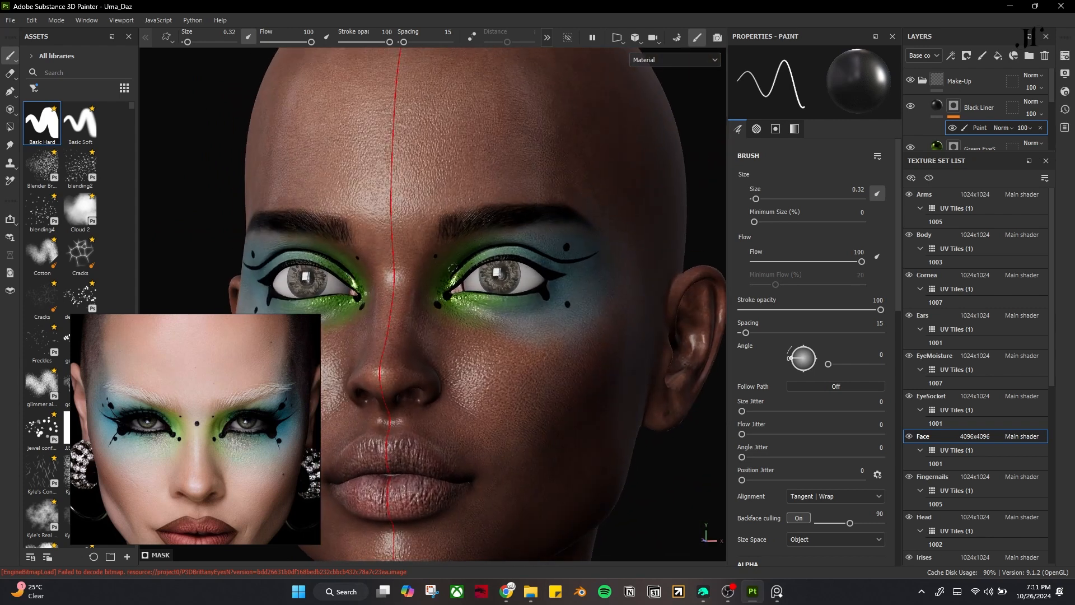
pyautogui.keyDown('alt'); pyautogui.moveTo(568, 449); pyautogui.dragTo(538, 421); pyautogui.keyUp('alt')
# - Duplicate the green glitter eyeshadow layer and set the copy's base color to gray A9A9A9
pyautogui.scroll(-1, 979, 135)
pyautogui.click(985, 122)
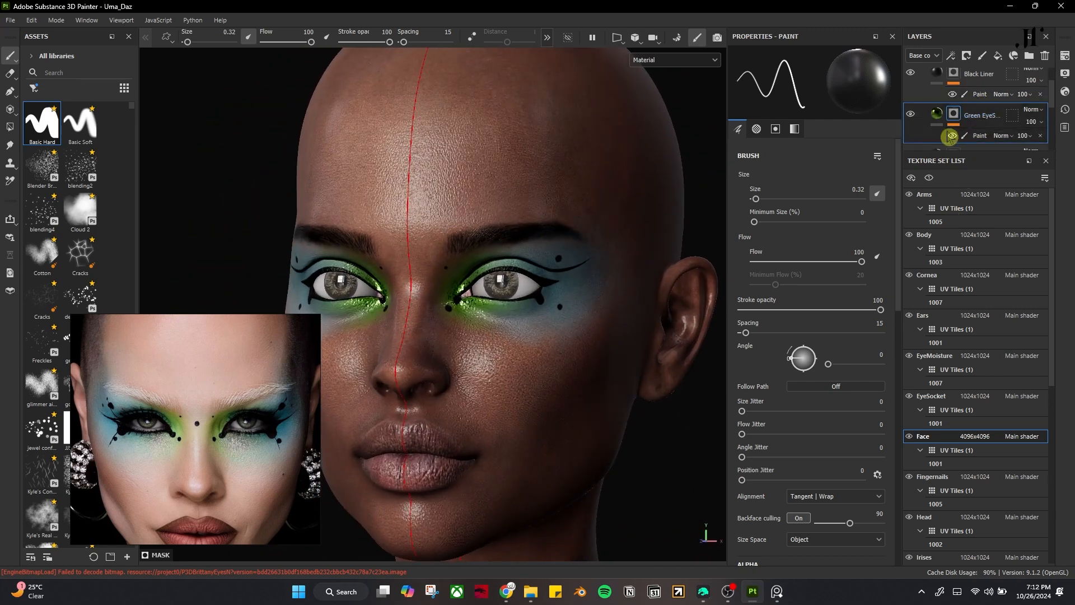
pyautogui.click(936, 113)
pyautogui.click(826, 374)
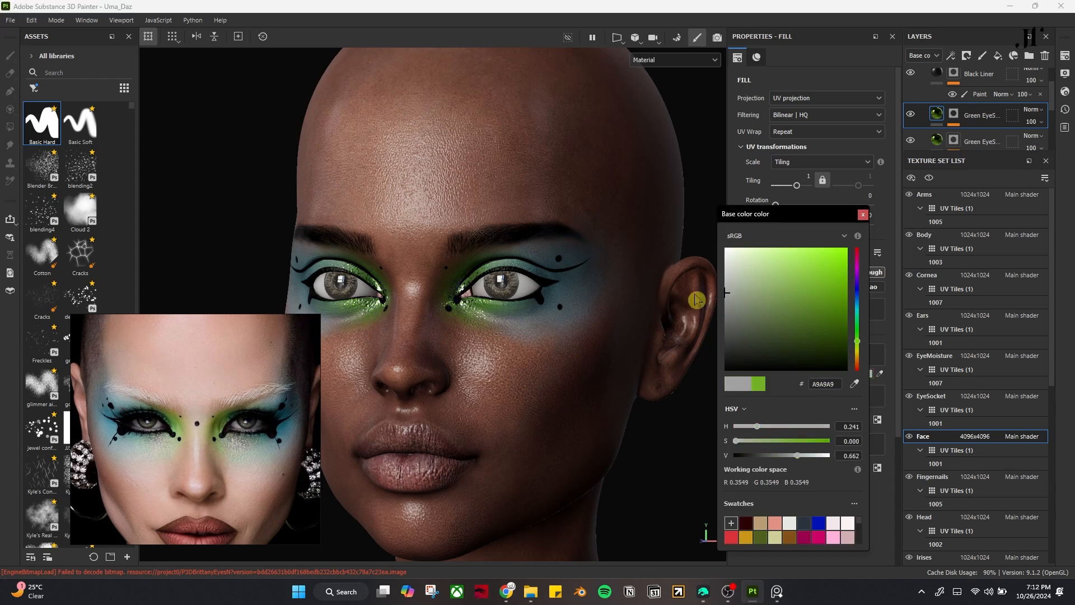
pyautogui.click(863, 215)
# - Move the gray eyeshadow copy above the Black Liner layer and give it an empty black mask with a paint effect
pyautogui.scroll(1, 989, 132)
pyautogui.moveTo(989, 143); pyautogui.dragTo(979, 112)
pyautogui.scroll(3, 401, 216)
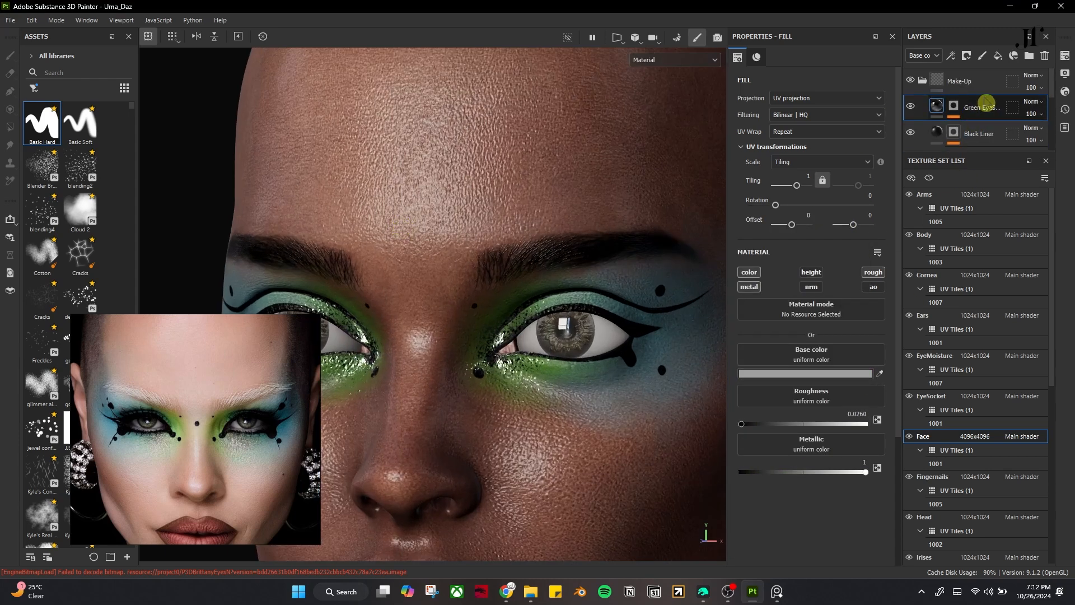
pyautogui.click(954, 105)
pyautogui.click(951, 56)
pyautogui.click(981, 87)
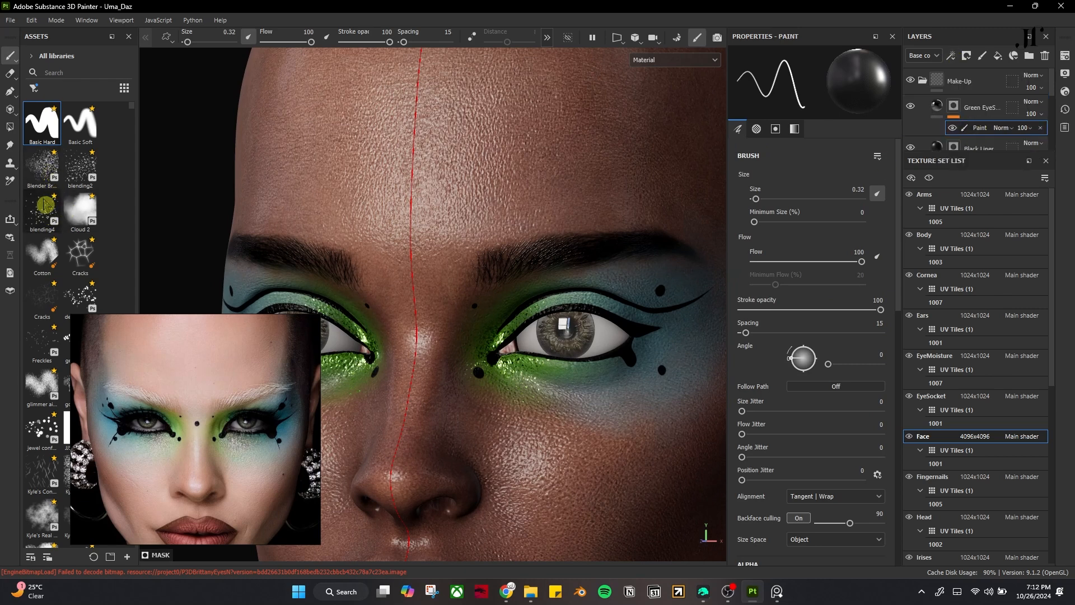
pyautogui.moveTo(84, 304)
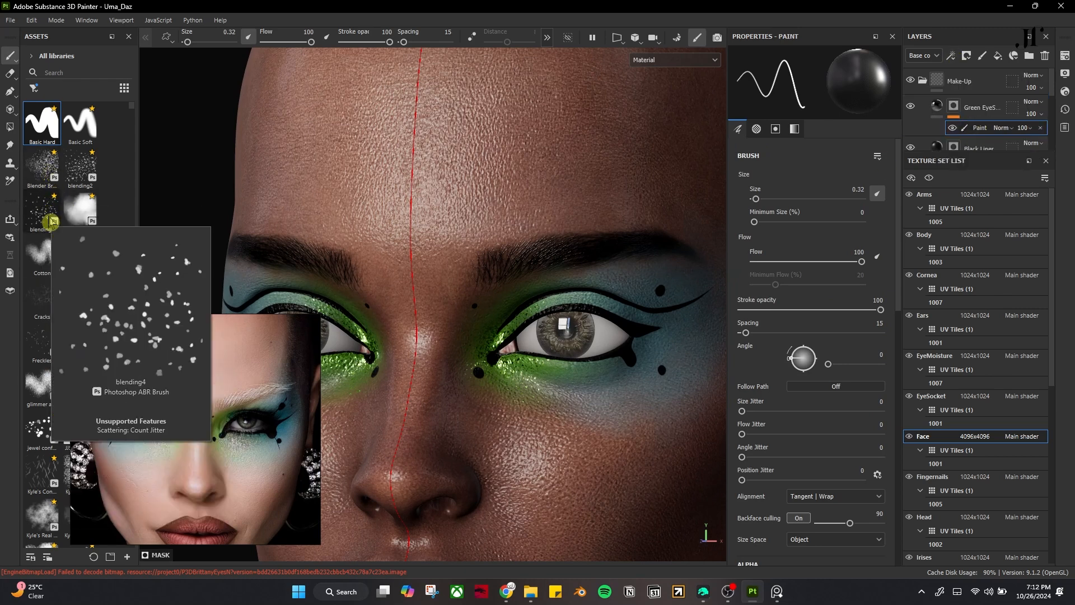
pyautogui.click(88, 305)
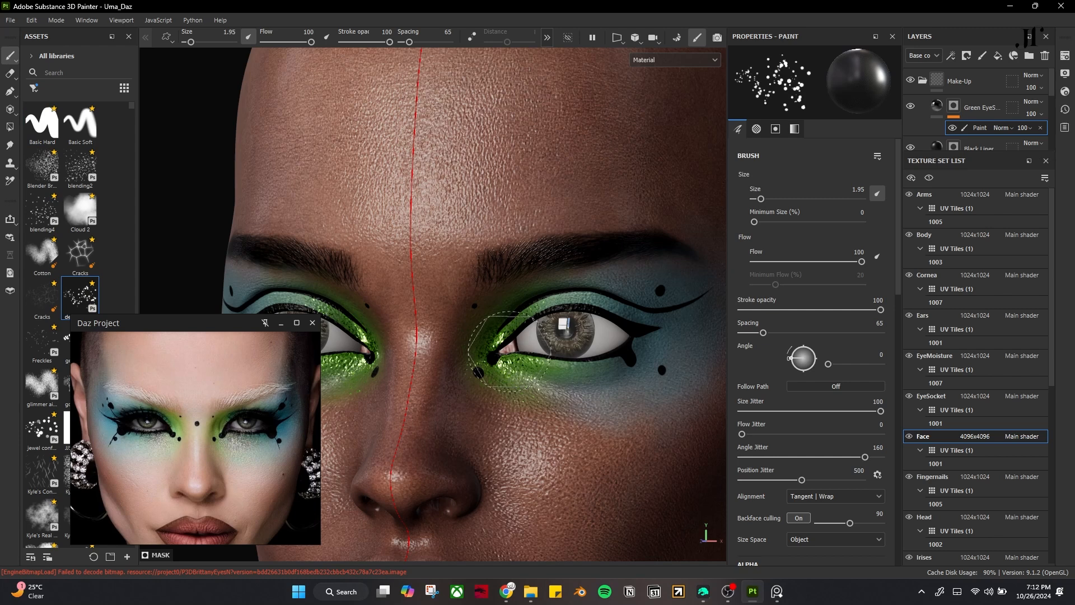
pyautogui.keyDown('ctrl'); pyautogui.moveTo(498, 340); pyautogui.dragTo(464, 341, button='right'); pyautogui.keyUp('ctrl')
# - Paint fine silver glitter over the inner corners and eyelids with the blending2 brush reduced to size 0.28
pyautogui.click(80, 166)
pyautogui.keyDown('ctrl'); pyautogui.moveTo(512, 317); pyautogui.dragTo(476, 317, button='right'); pyautogui.keyUp('ctrl')
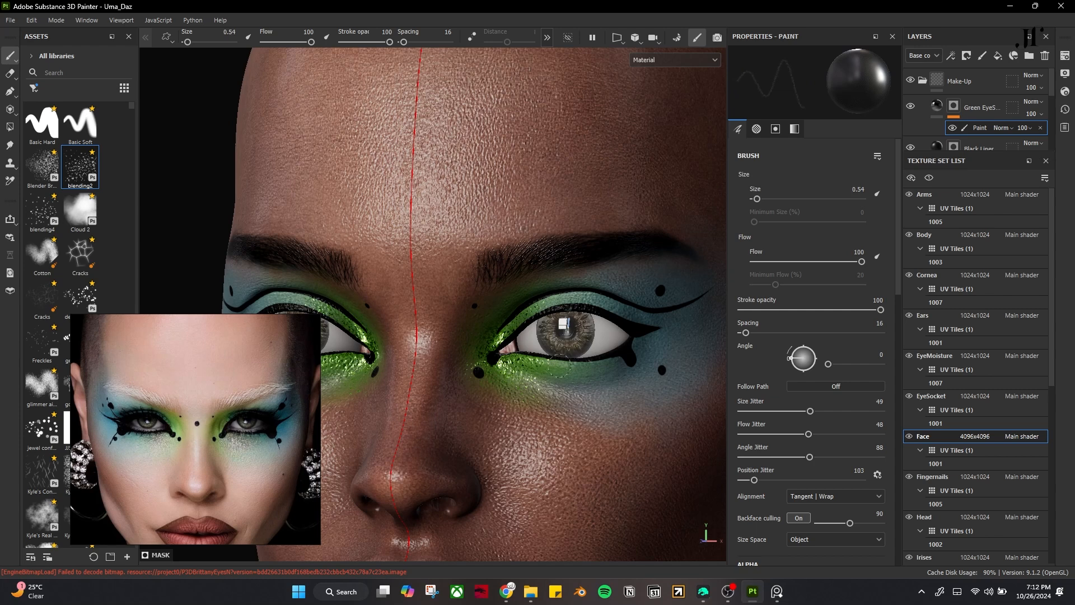
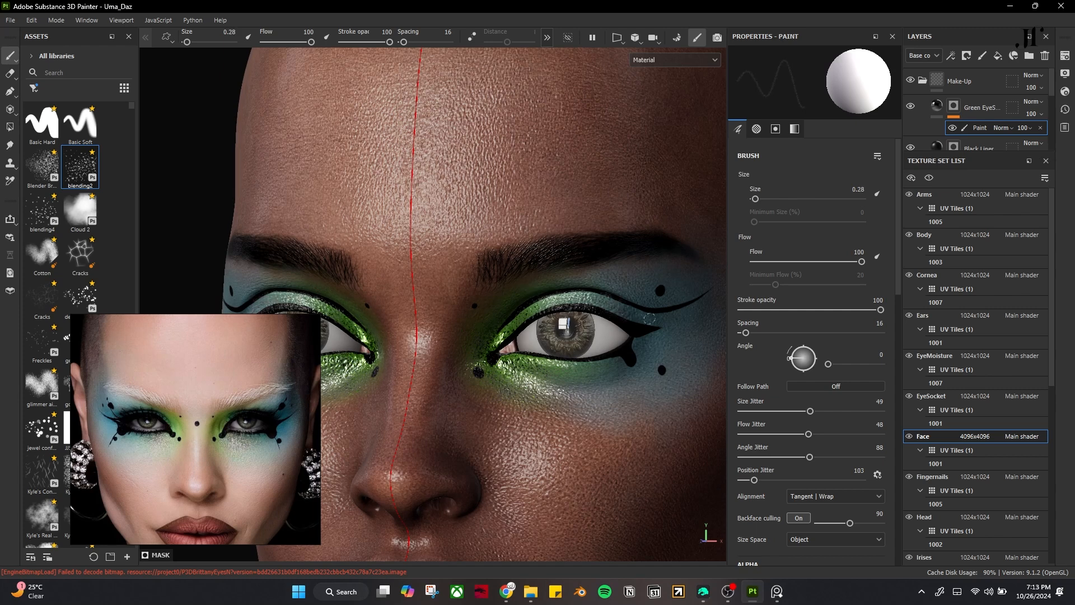
pyautogui.scroll(-5, 625, 314)
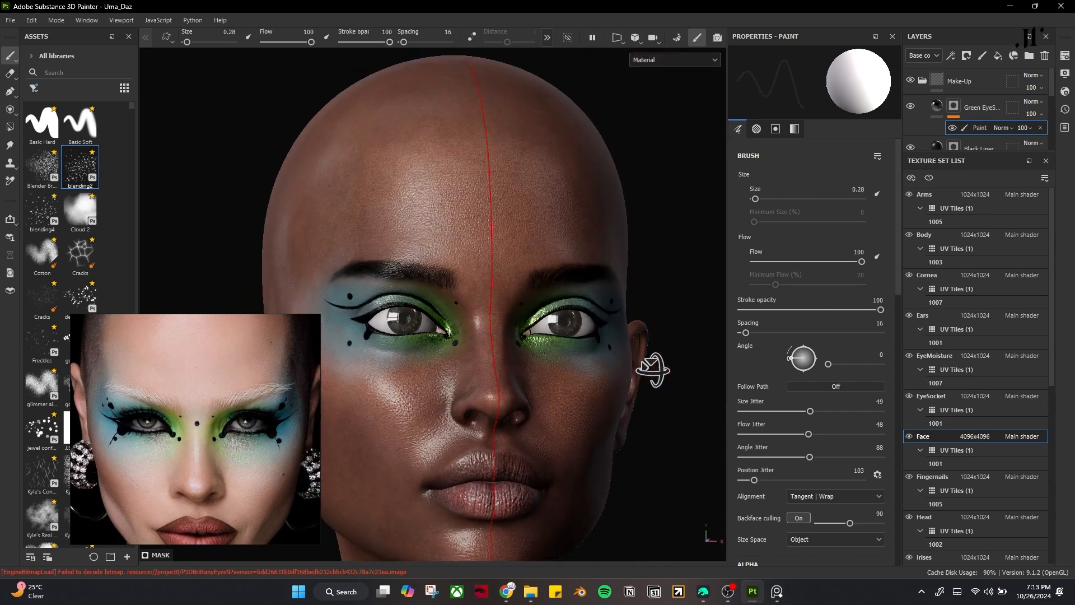
pyautogui.scroll(5, 653, 365)
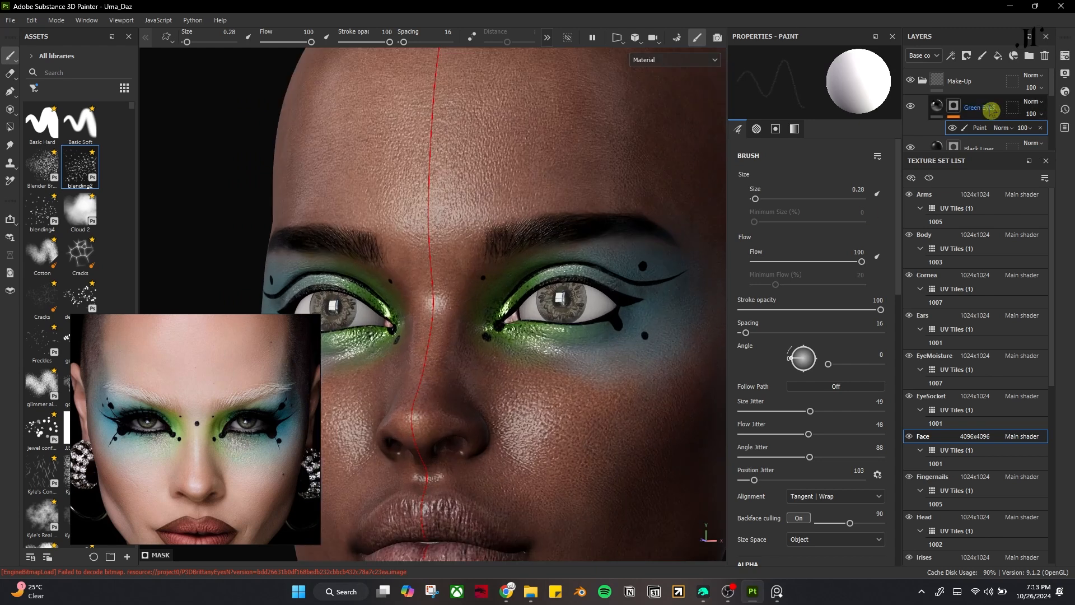
# - Move the gray glitter layer below the Black Liner layer and replace Green with Silver in its name
pyautogui.moveTo(991, 111); pyautogui.dragTo(980, 98)
pyautogui.keyDown('alt'); pyautogui.moveTo(773, 243); pyautogui.dragTo(702, 392); pyautogui.keyUp('alt')
pyautogui.scroll(-3, 996, 130)
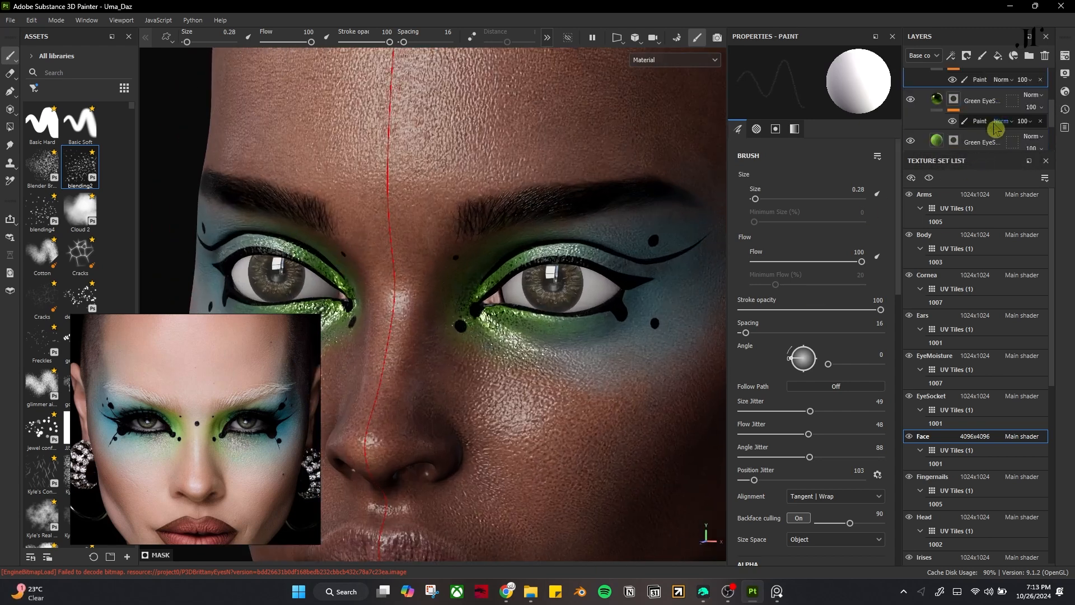
pyautogui.doubleClick(981, 90)
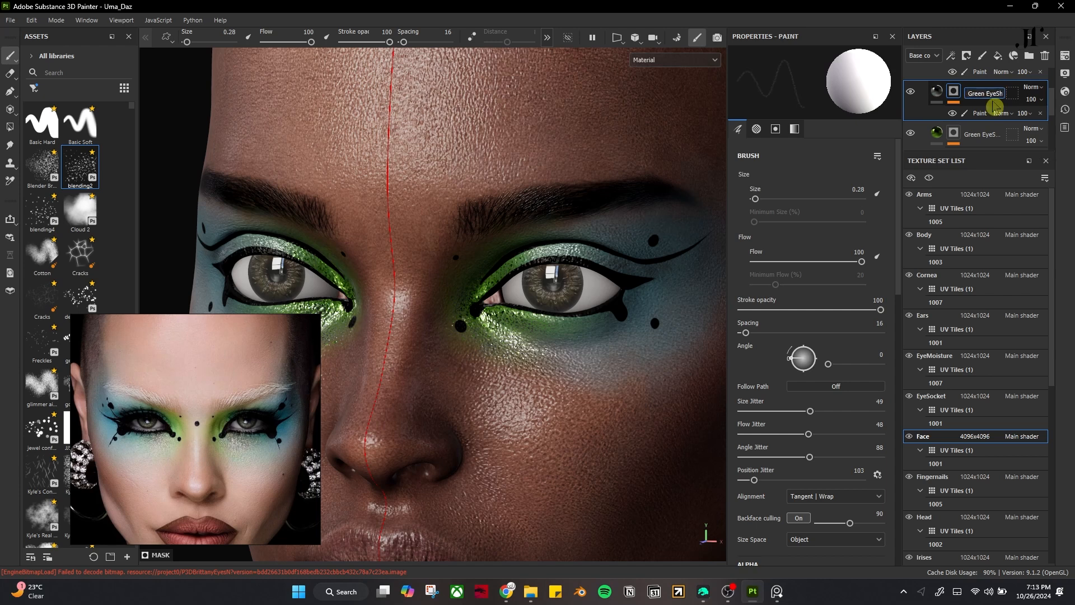
pyautogui.write('Silver')
# - Paint more silver glitter across the eyelids in the Silver layer's mask, enlarging the blending2 brush to size 0.53
pyautogui.click(982, 115)
pyautogui.scroll(-4, 674, 227)
pyautogui.moveTo(614, 388)
pyautogui.keyDown('alt'); pyautogui.mouseDown()
pyautogui.moveTo(668, 452)
pyautogui.moveTo(661, 359)
pyautogui.mouseUp(); pyautogui.keyUp('alt')
pyautogui.scroll(6, 661, 350)
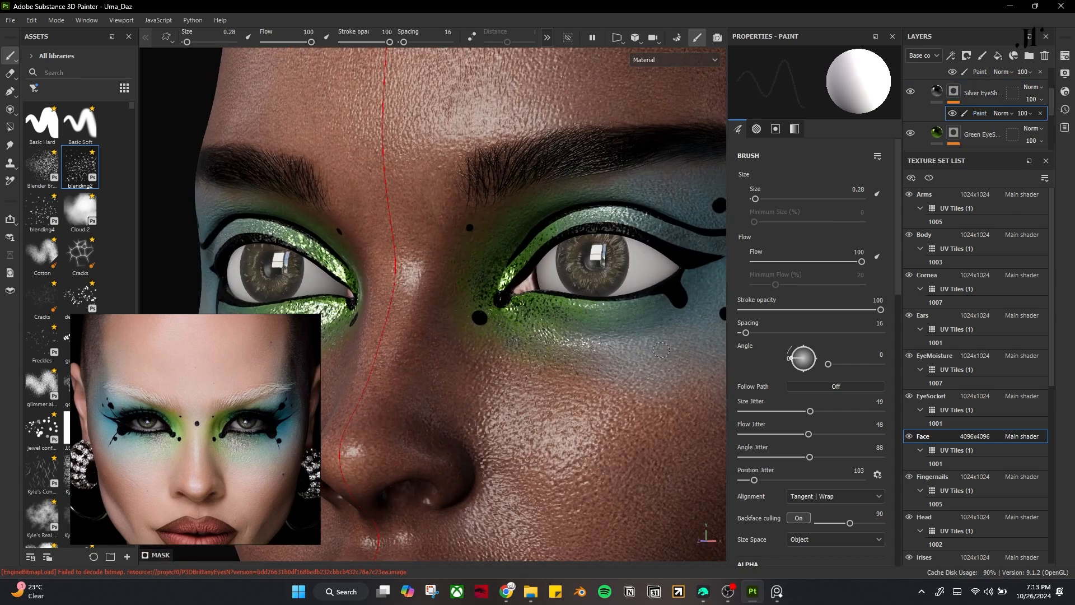
pyautogui.keyDown('ctrl'); pyautogui.moveTo(614, 217); pyautogui.dragTo(628, 225, button='right'); pyautogui.keyUp('ctrl')
pyautogui.keyDown('alt'); pyautogui.moveTo(701, 459); pyautogui.dragTo(677, 490); pyautogui.keyUp('alt')
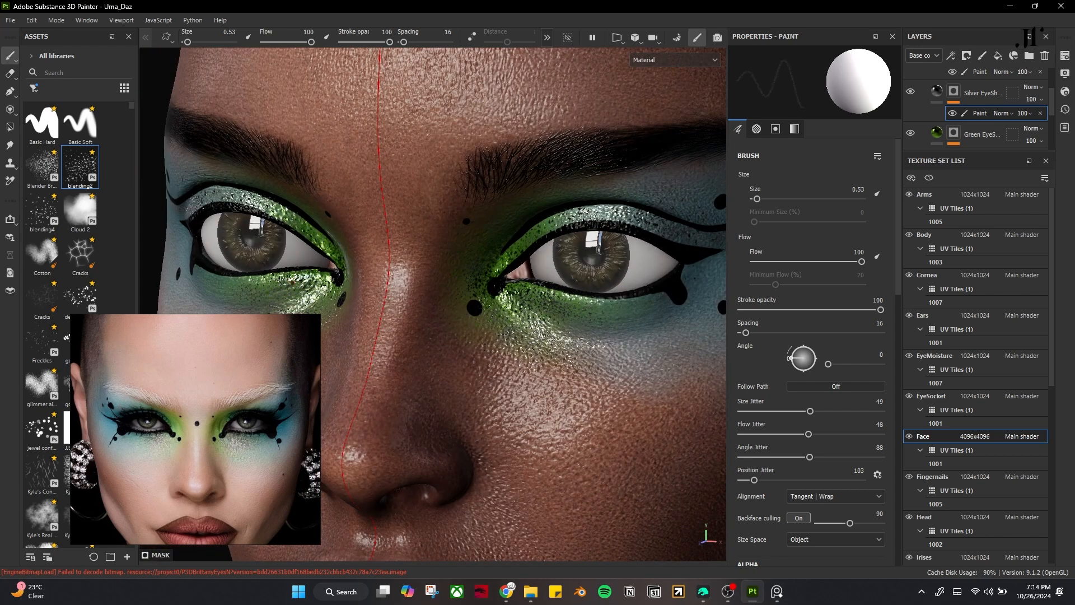
pyautogui.scroll(-6, 635, 365)
pyautogui.keyDown('alt'); pyautogui.moveTo(636, 366); pyautogui.dragTo(661, 358); pyautogui.keyUp('alt')
pyautogui.scroll(4, 676, 361)
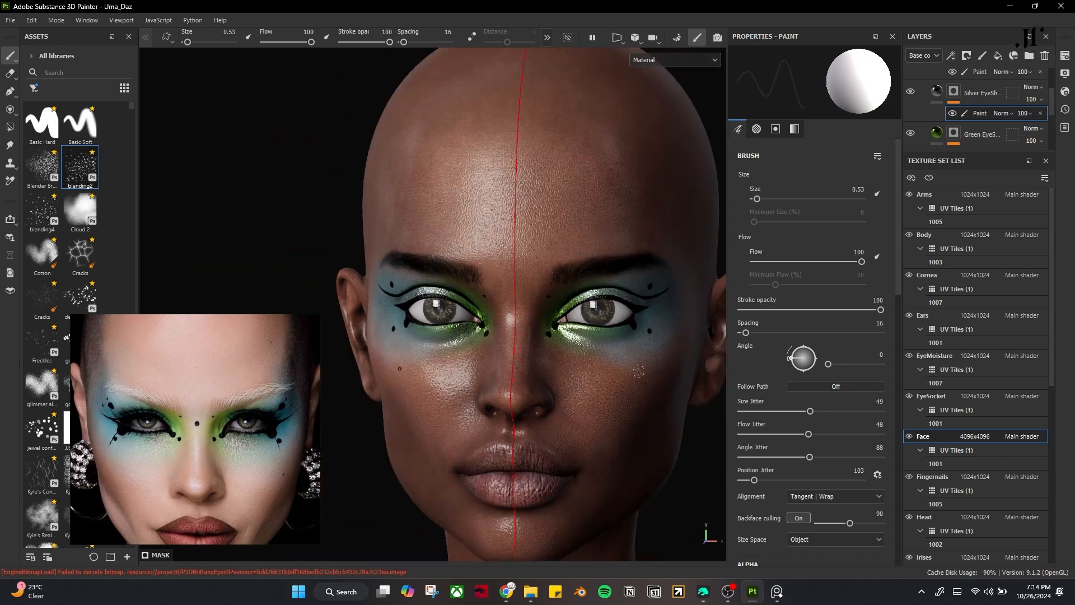
# - Collapse the Make-Up folder and toggle its visibility to compare the face with and without makeup
pyautogui.scroll(-3, 960, 137)
pyautogui.scroll(4, 959, 135)
pyautogui.click(924, 82)
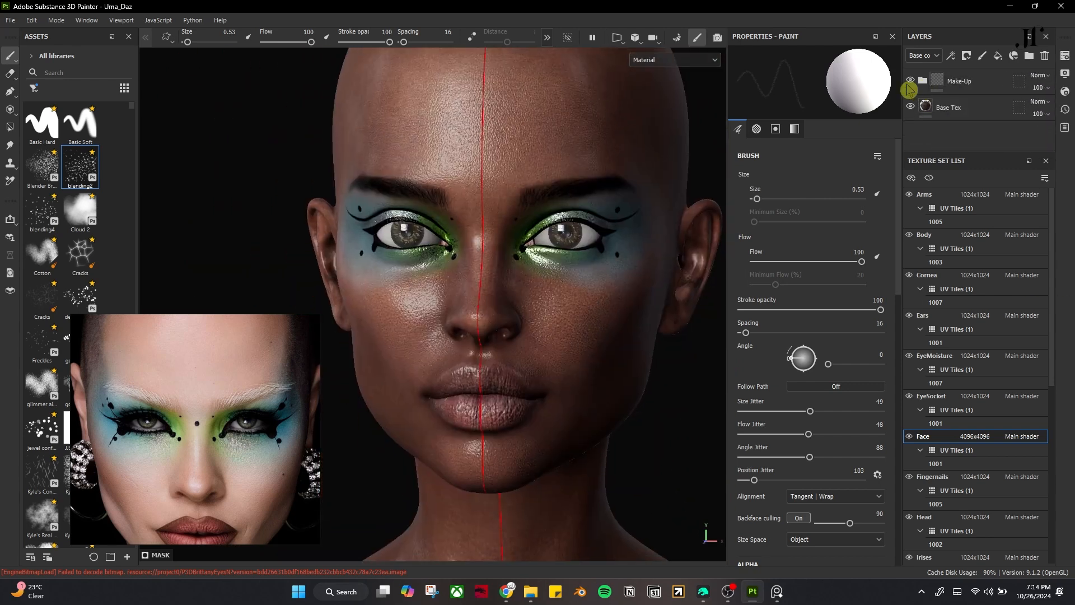
pyautogui.click(910, 81)
pyautogui.click(909, 82)
pyautogui.click(909, 82)
pyautogui.click(910, 82)
# - Add a roughness-only fill layer above Base Tex with roughness 0.3983 and name it Roughness Ctrl
pyautogui.click(947, 107)
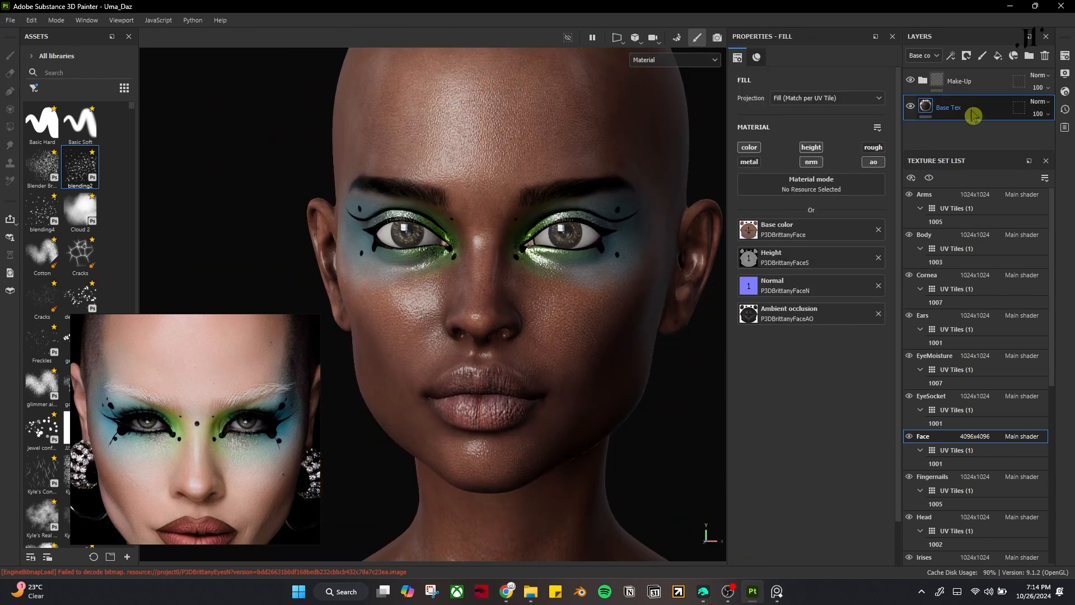
pyautogui.click(998, 55)
pyautogui.click(873, 272)
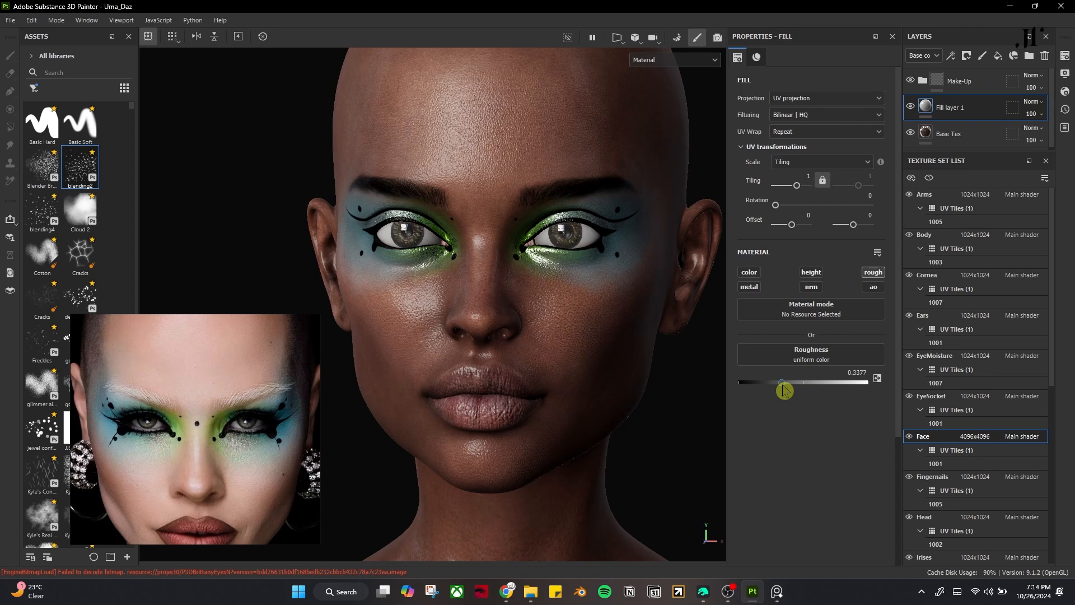
pyautogui.moveTo(782, 384); pyautogui.dragTo(795, 388)
pyautogui.scroll(2, 571, 381)
pyautogui.moveTo(588, 388)
pyautogui.keyDown('alt'); pyautogui.mouseDown()
pyautogui.moveTo(516, 398)
pyautogui.moveTo(593, 392)
pyautogui.mouseUp(); pyautogui.keyUp('alt')
pyautogui.doubleClick(954, 108)
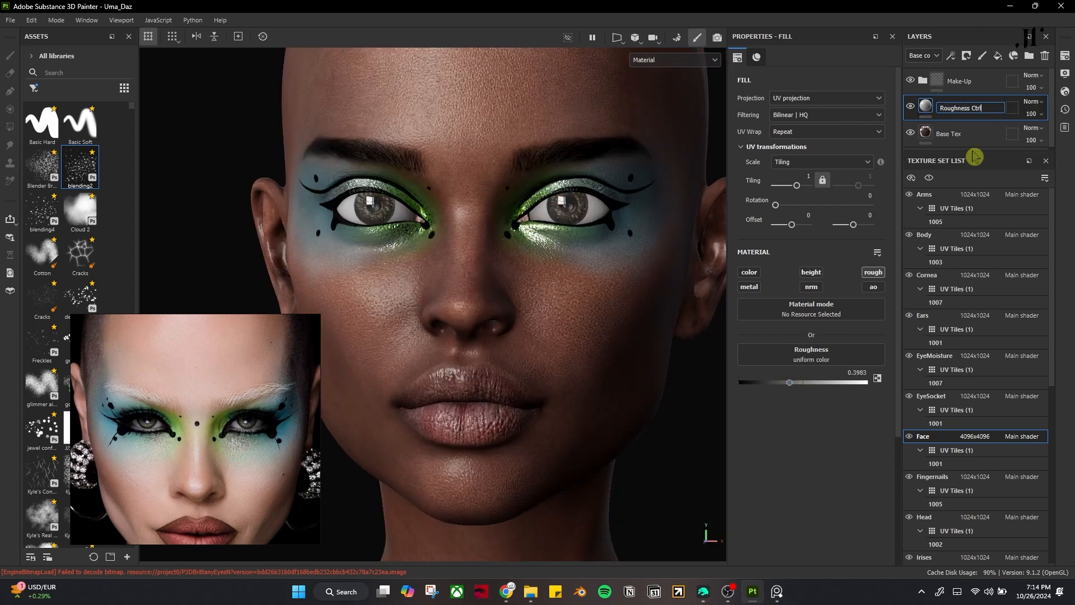
# - Paste the Roughness Ctrl layer into the Ears and Head texture sets
pyautogui.click(956, 315)
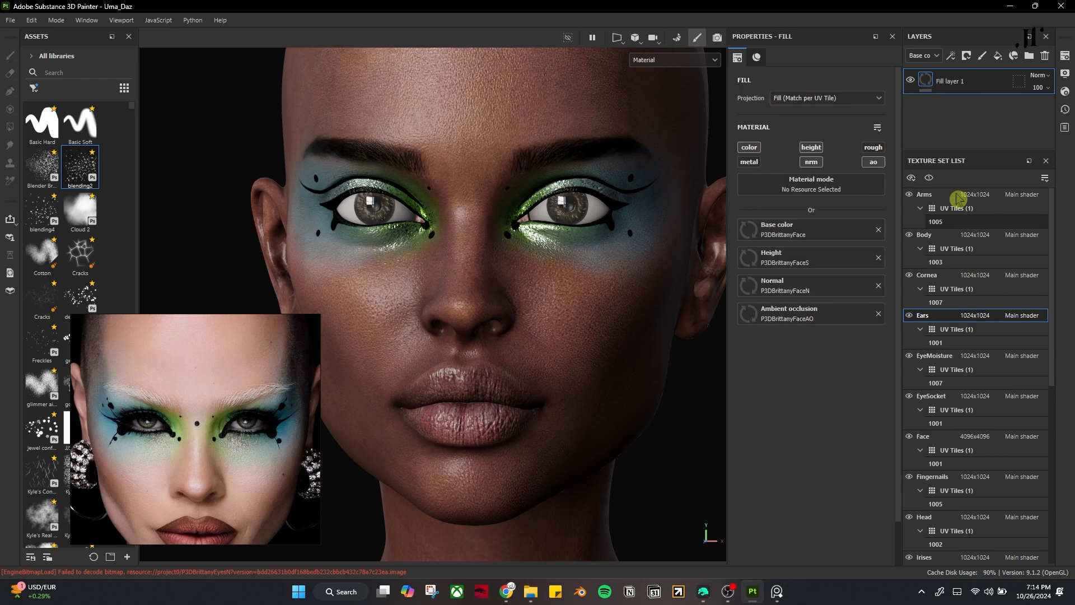
pyautogui.hotkey('ctrl', 'v')
pyautogui.scroll(-3, 596, 305)
pyautogui.keyDown('alt'); pyautogui.moveTo(596, 305); pyautogui.dragTo(605, 359); pyautogui.keyUp('alt')
pyautogui.scroll(2, 593, 350)
pyautogui.scroll(-1, 963, 458)
pyautogui.click(945, 477)
pyautogui.hotkey('ctrl', 'v')
pyautogui.keyDown('alt'); pyautogui.moveTo(648, 413); pyautogui.dragTo(632, 430); pyautogui.keyUp('alt')
pyautogui.scroll(-5, 948, 505)
pyautogui.scroll(6, 947, 498)
# - Paste the Roughness Ctrl layer into the Body and Lips texture sets
pyautogui.click(952, 236)
pyautogui.hotkey('ctrl', 'v')
pyautogui.keyDown('alt'); pyautogui.moveTo(563, 404); pyautogui.dragTo(588, 386); pyautogui.keyUp('alt')
pyautogui.scroll(-3, 924, 526)
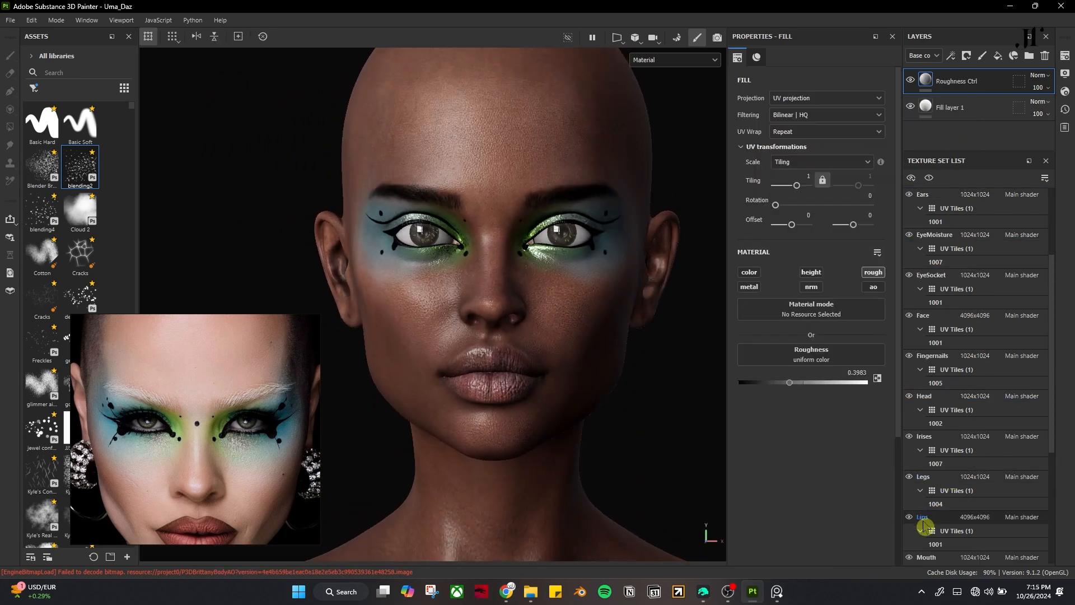
pyautogui.click(924, 527)
pyautogui.hotkey('ctrl', 'v')
# - Bring the lips and the lip reference photo into view and create a folder named Lip 01 above Roughness Ctrl
pyautogui.scroll(3, 579, 362)
pyautogui.keyDown('alt'); pyautogui.moveTo(580, 362); pyautogui.dragTo(636, 281, button='middle'); pyautogui.keyUp('alt')
pyautogui.moveTo(645, 358)
pyautogui.keyDown('alt'); pyautogui.mouseDown()
pyautogui.moveTo(667, 358)
pyautogui.moveTo(645, 358)
pyautogui.mouseUp(); pyautogui.keyUp('alt')
pyautogui.moveTo(241, 492); pyautogui.dragTo(270, 457, button='middle')
pyautogui.scroll(4, 243, 481)
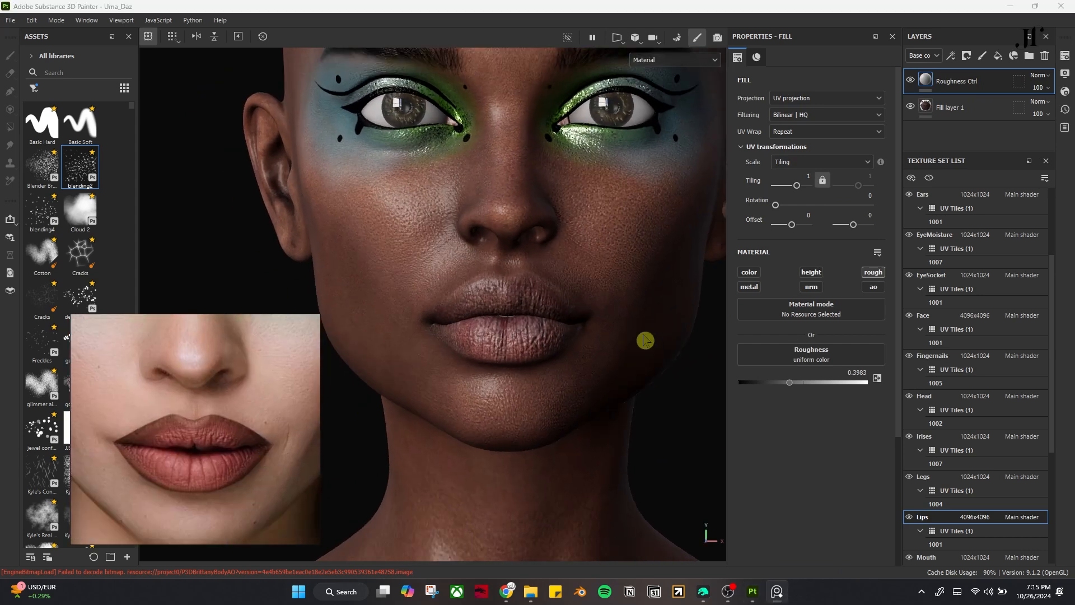
pyautogui.click(1030, 55)
pyautogui.write('Lip 01')
pyautogui.press('Return')
# - Add a color-only fill layer in Lip 01, sample the reference's lower lip and darken the base color to 914945
pyautogui.click(998, 56)
pyautogui.click(878, 374)
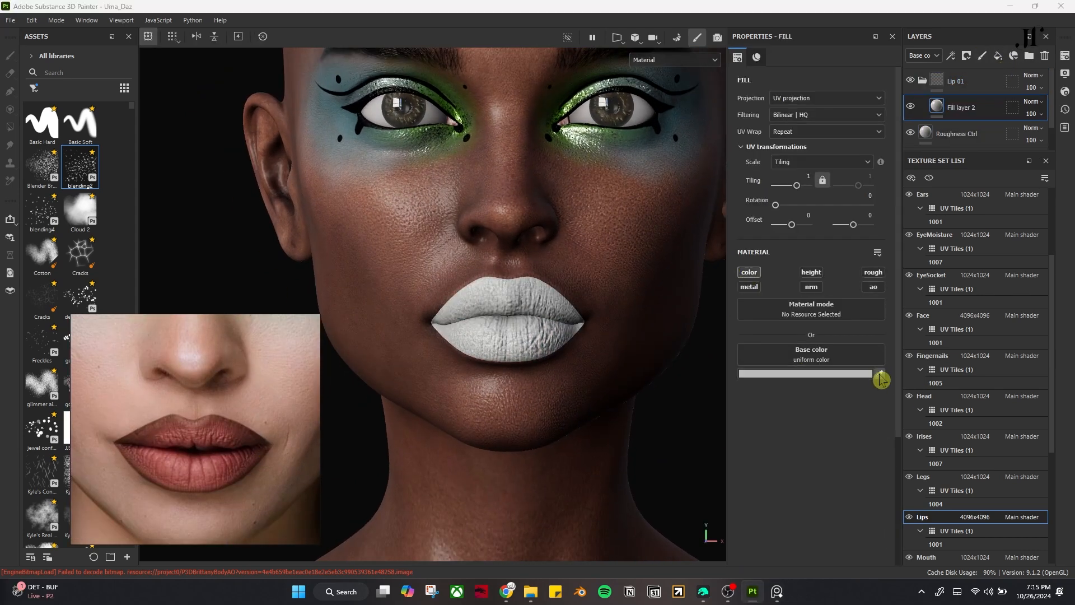
pyautogui.click(199, 482)
pyautogui.click(806, 373)
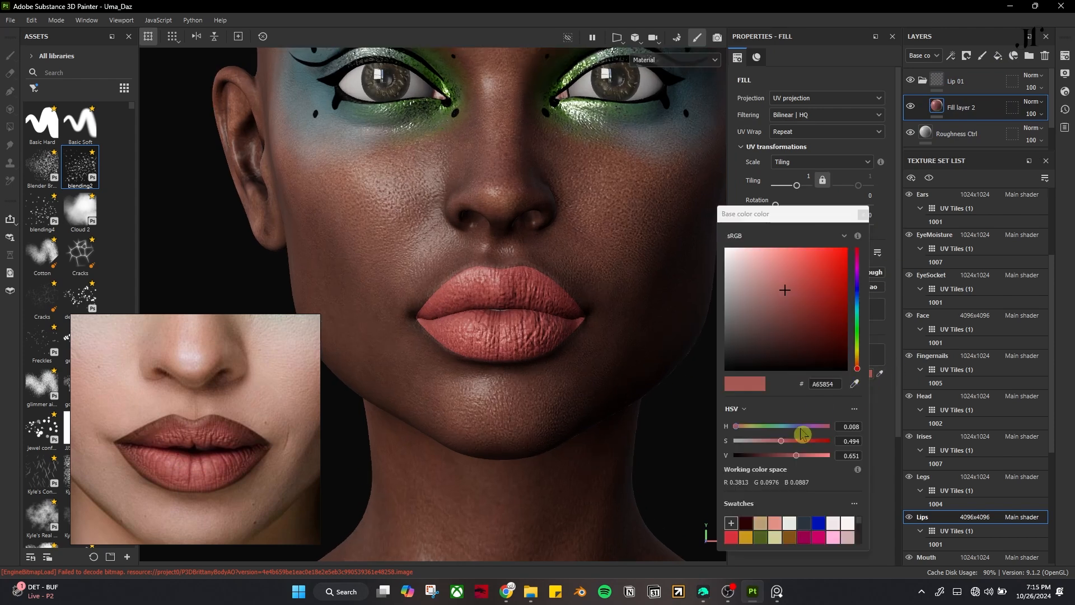
pyautogui.moveTo(796, 455); pyautogui.dragTo(789, 455)
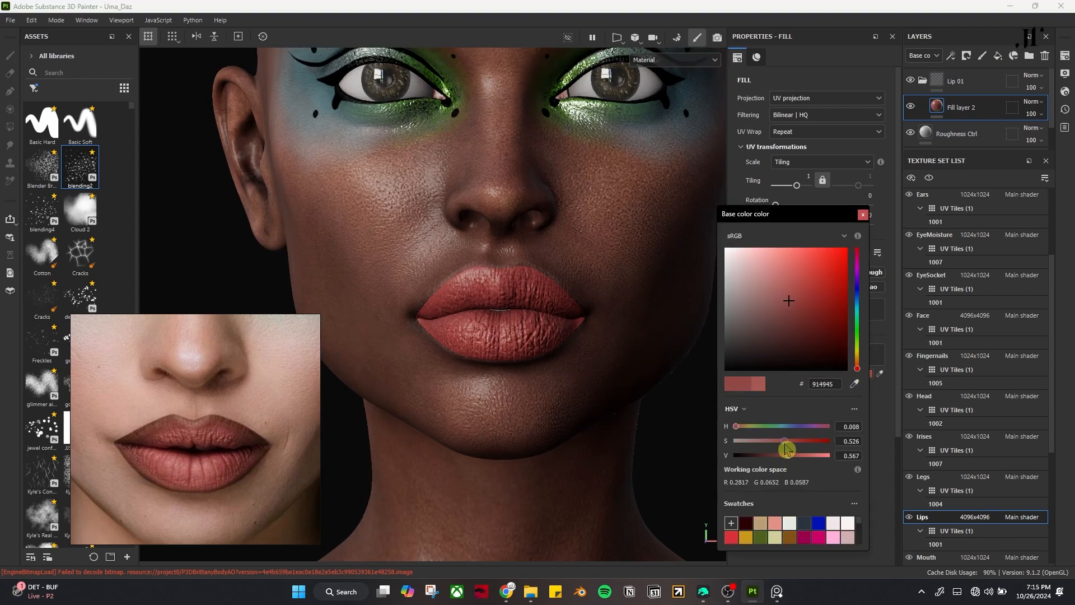
pyautogui.click(863, 215)
# - Rename the pink lip fill layer as Lip color
pyautogui.keyDown('alt'); pyautogui.moveTo(616, 331); pyautogui.dragTo(507, 380); pyautogui.keyUp('alt')
pyautogui.doubleClick(957, 112)
pyautogui.write('Lip c')
pyautogui.press('Return')
# - Add a color-only fill layer above Lip color with the reference's dark lip-edge color and name it Lip Liner
pyautogui.click(998, 56)
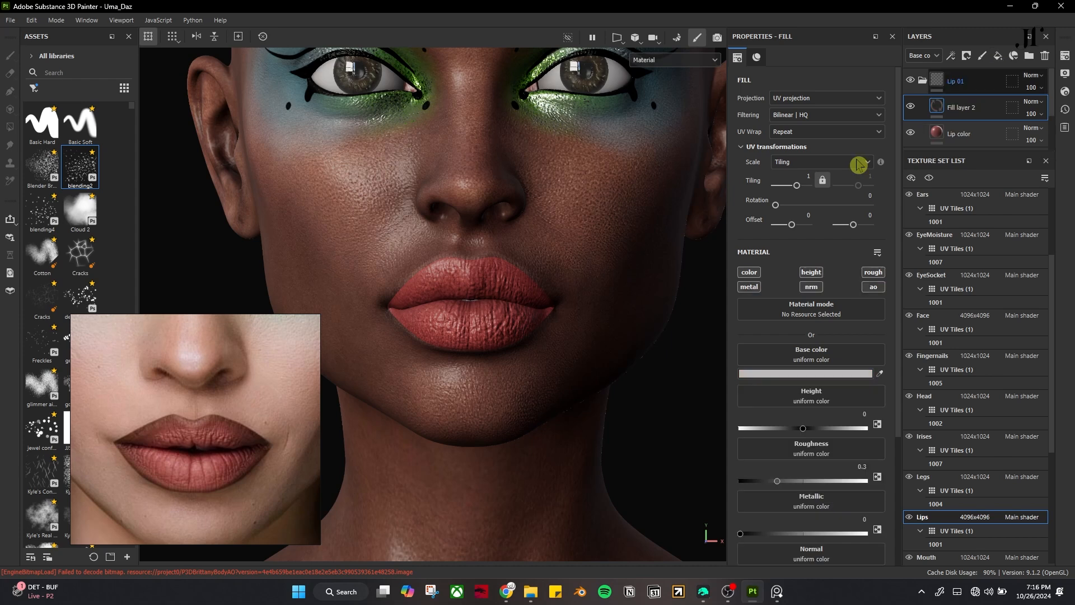
pyautogui.keyDown('alt'); pyautogui.click(747, 271); pyautogui.keyUp('alt')
pyautogui.click(880, 375)
pyautogui.click(165, 415)
pyautogui.doubleClick(963, 108)
pyautogui.write('Lip Liner')
pyautogui.click(970, 134)
# - Give the Lip Liner layer a black mask with a paint effect and choose the Basic Soft brush at size 0.58
pyautogui.click(972, 109)
pyautogui.click(966, 56)
pyautogui.click(981, 82)
pyautogui.click(951, 56)
pyautogui.click(978, 86)
pyautogui.scroll(2, 498, 258)
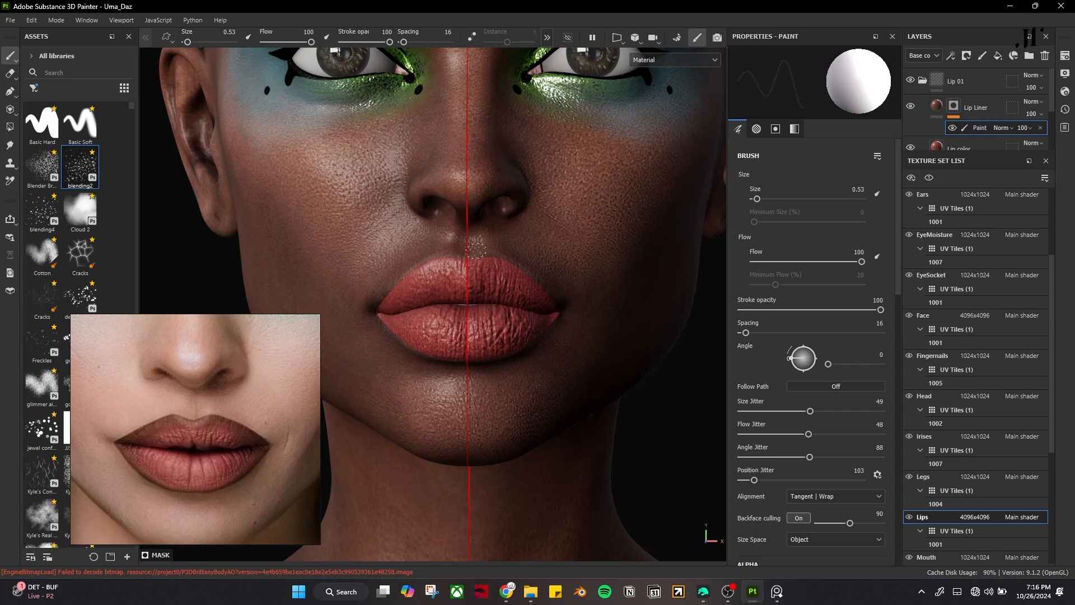
pyautogui.click(81, 124)
pyautogui.keyDown('ctrl'); pyautogui.moveTo(478, 266); pyautogui.dragTo(398, 265, button='right'); pyautogui.keyUp('ctrl')
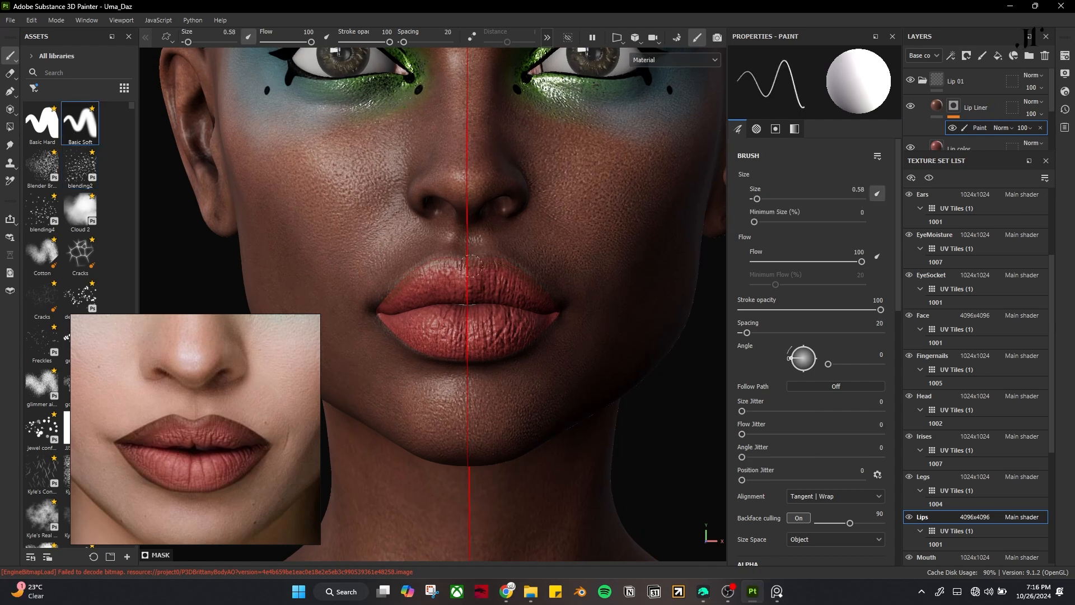
# - Adjust the Lip Liner layer's base color and brighten the Lip color layer's base color to A0504C
pyautogui.click(937, 106)
pyautogui.click(866, 374)
pyautogui.moveTo(778, 457); pyautogui.dragTo(795, 457)
pyautogui.click(938, 134)
pyautogui.click(866, 374)
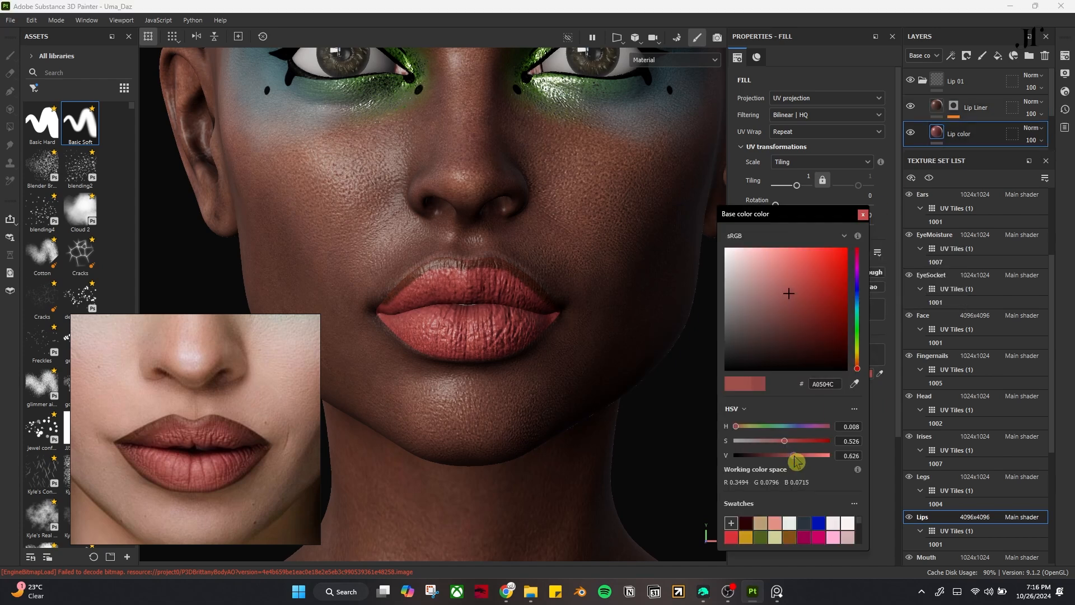
pyautogui.press('Escape')
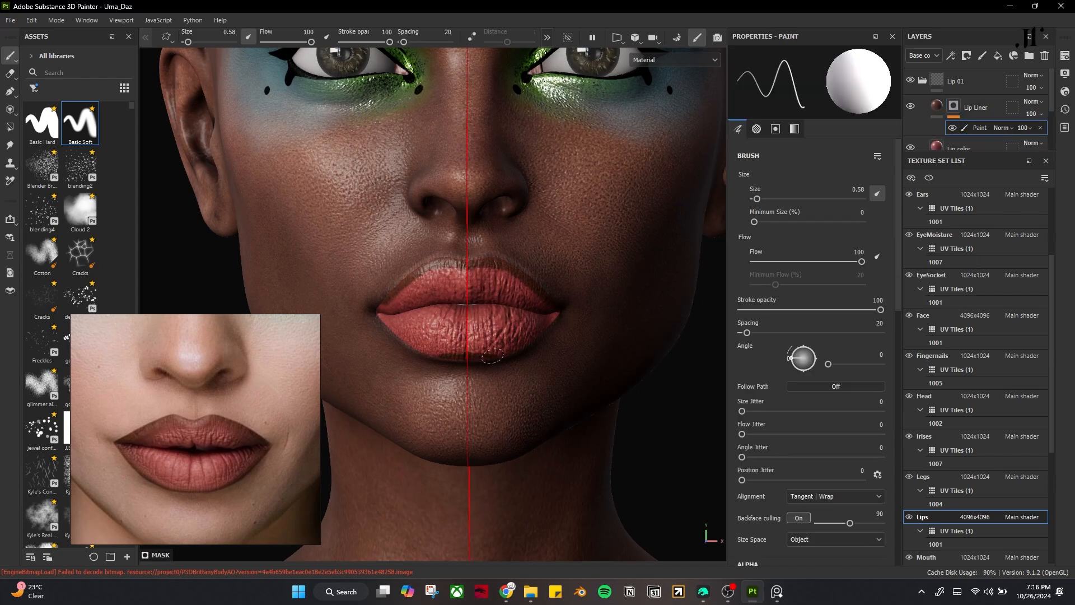
# - Paint the liner along the lip outline in the Lip Liner mask and soften it with the Smudge tool at size 0.93
pyautogui.moveTo(485, 355); pyautogui.dragTo(560, 309)
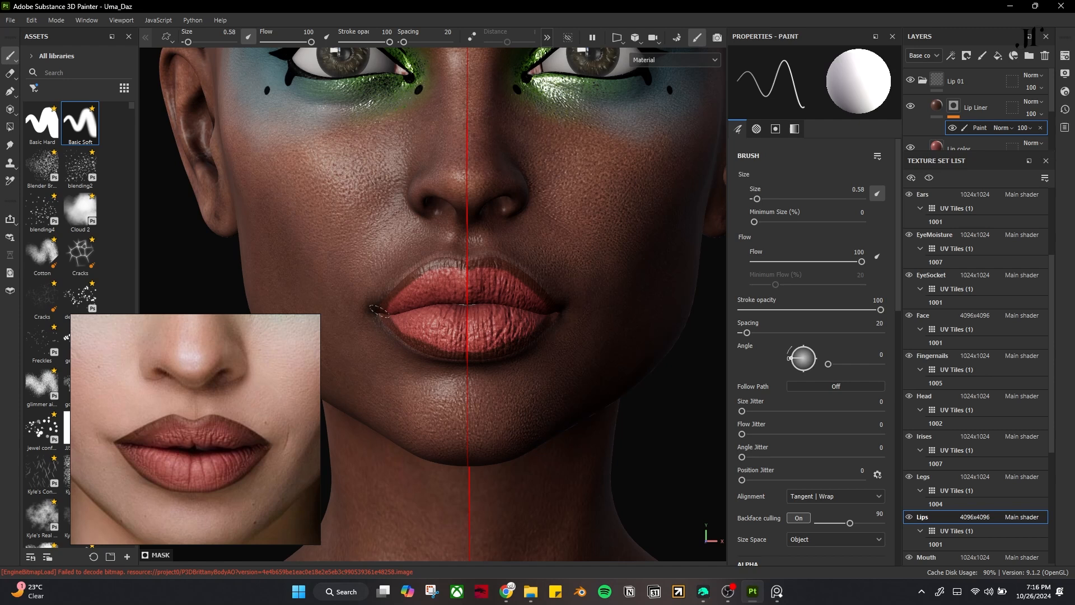
pyautogui.click(10, 144)
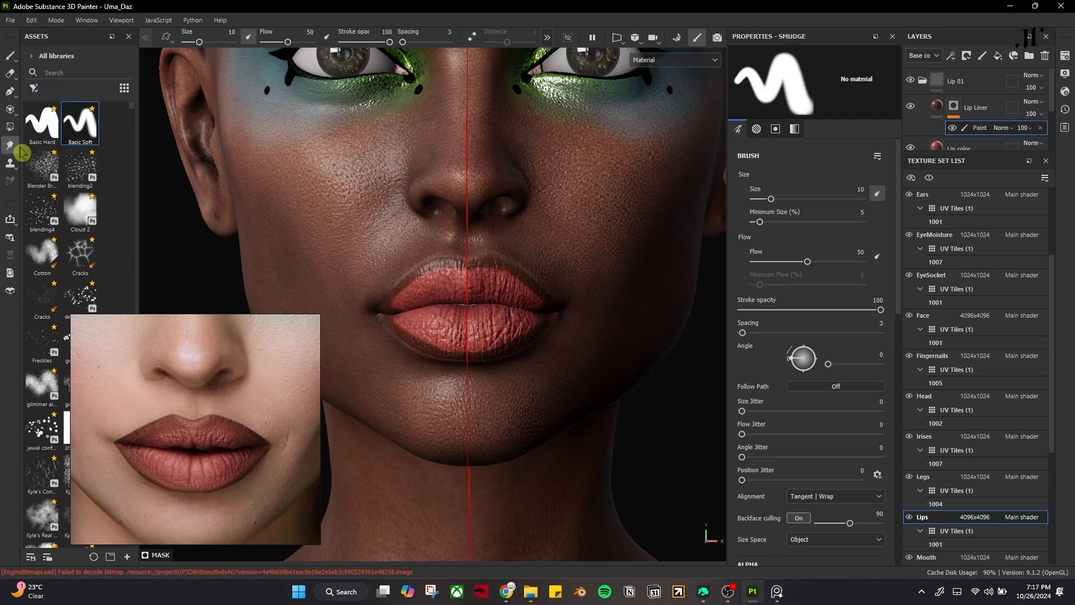
pyautogui.press('[')
pyautogui.press('[')
pyautogui.press('[')
pyautogui.press('[')
pyautogui.press('[')
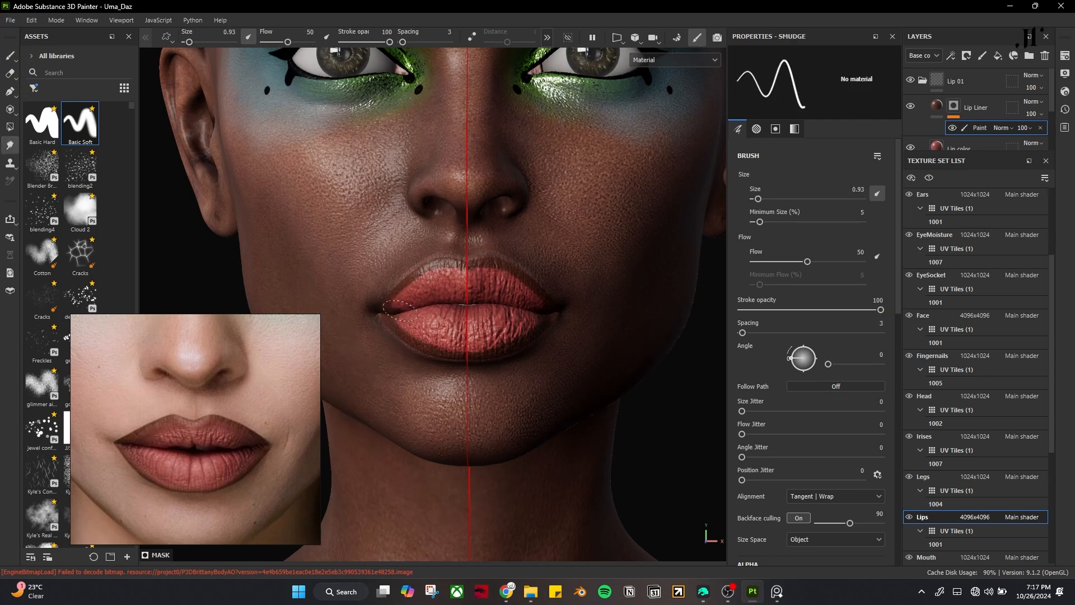
pyautogui.moveTo(422, 283); pyautogui.dragTo(485, 273)
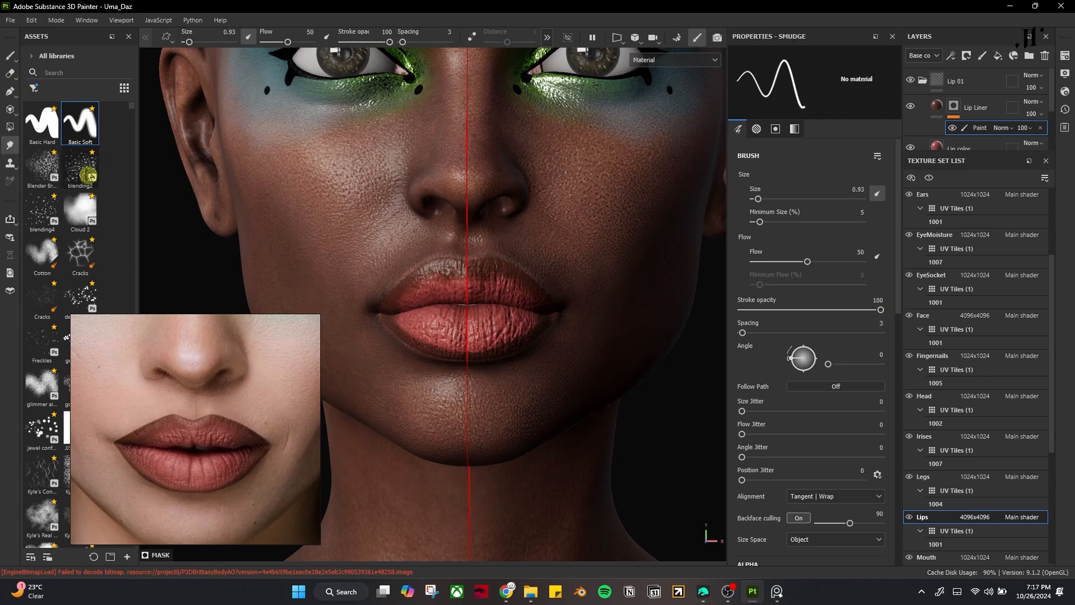
# - Blend the liner inward with Smudge at stroke opacity 52 and touch it up with the Basic Soft brush at stroke opacity 100
pyautogui.click(367, 37)
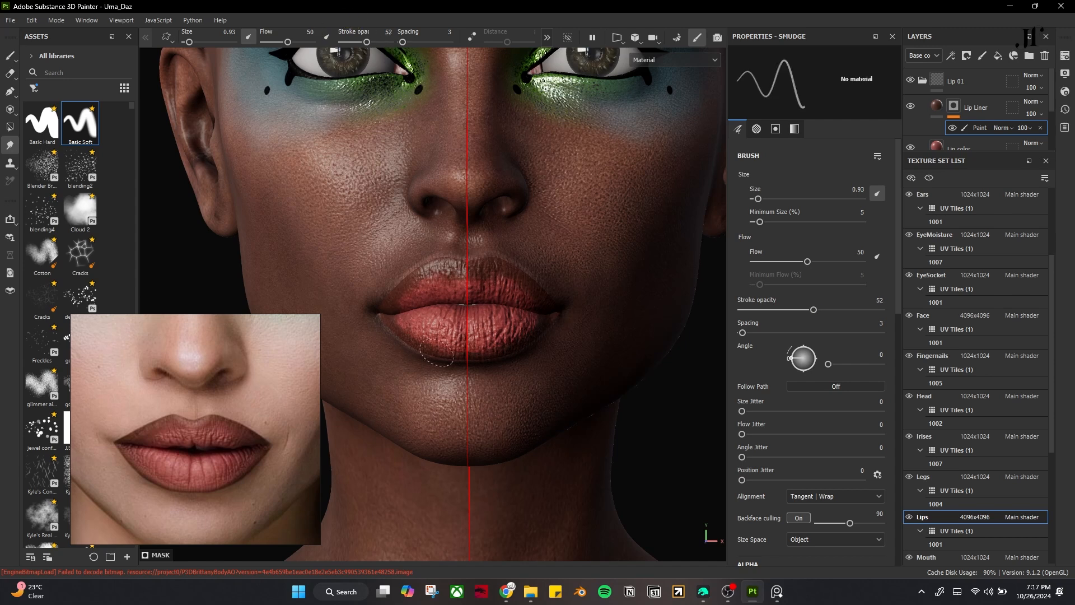
pyautogui.keyDown('alt'); pyautogui.moveTo(534, 350); pyautogui.dragTo(446, 291); pyautogui.keyUp('alt')
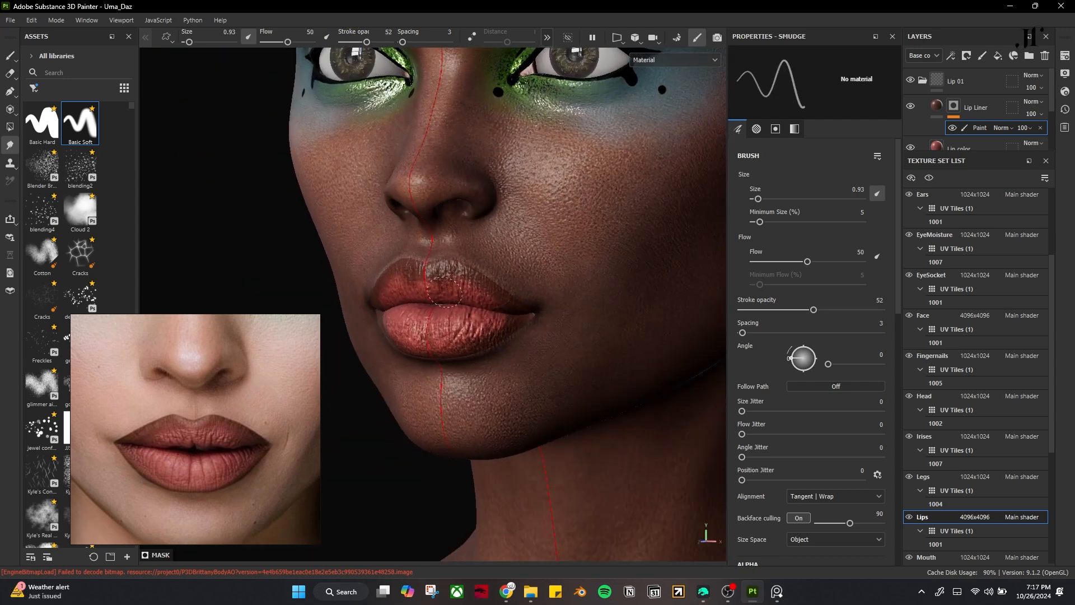
pyautogui.click(10, 55)
pyautogui.moveTo(536, 312)
pyautogui.keyDown('alt'); pyautogui.mouseDown()
pyautogui.moveTo(516, 420)
pyautogui.moveTo(355, 317)
pyautogui.mouseUp(); pyautogui.keyUp('alt')
pyautogui.moveTo(424, 378)
pyautogui.keyDown('alt'); pyautogui.mouseDown()
pyautogui.moveTo(538, 377)
pyautogui.moveTo(390, 288)
pyautogui.mouseUp(); pyautogui.keyUp('alt')
pyautogui.moveTo(364, 42); pyautogui.dragTo(392, 42)
pyautogui.keyDown('alt'); pyautogui.moveTo(489, 367); pyautogui.dragTo(497, 318); pyautogui.keyUp('alt')
pyautogui.keyDown('alt'); pyautogui.moveTo(446, 252); pyautogui.dragTo(571, 399); pyautogui.keyUp('alt')
# - Add a color-only fill layer above Lip Liner using a very dark brown sampled from the shadow beside the mouth corner
pyautogui.click(988, 104)
pyautogui.click(998, 56)
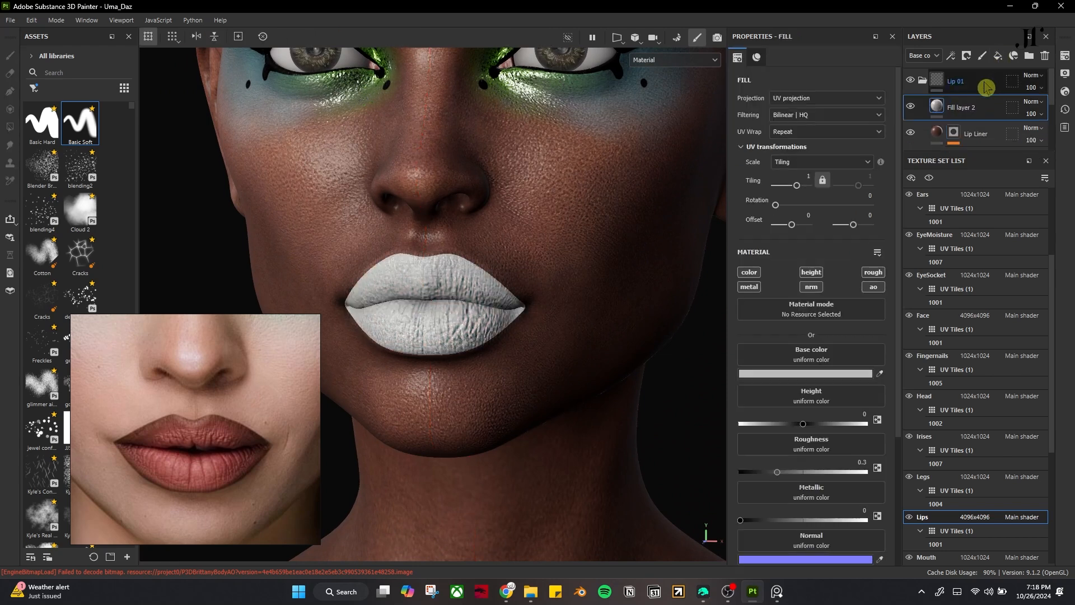
pyautogui.click(879, 373)
pyautogui.click(527, 299)
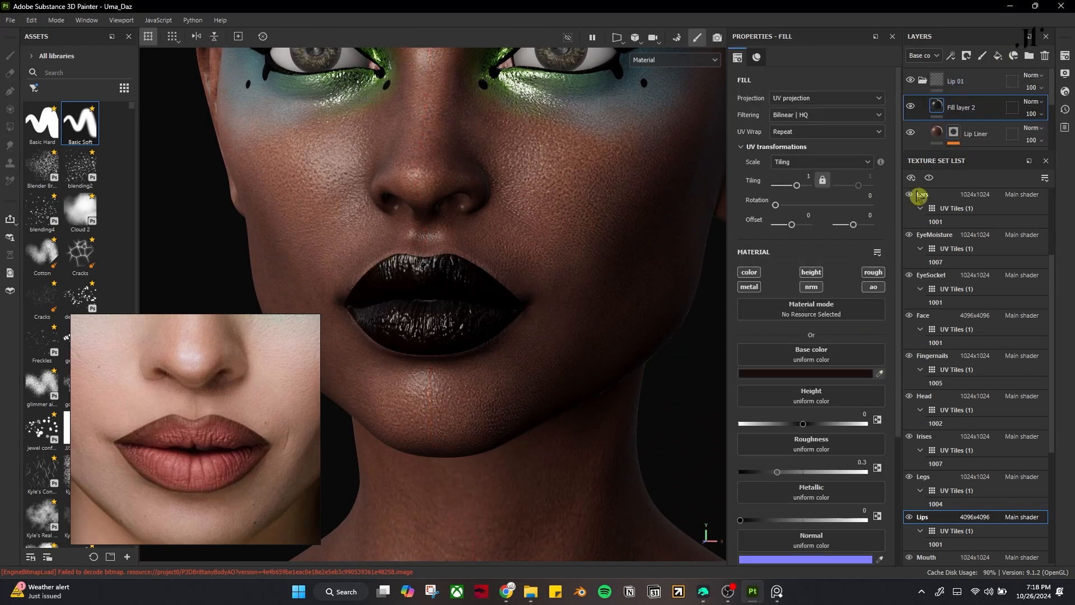
pyautogui.click(749, 272)
pyautogui.click(880, 374)
pyautogui.click(528, 327)
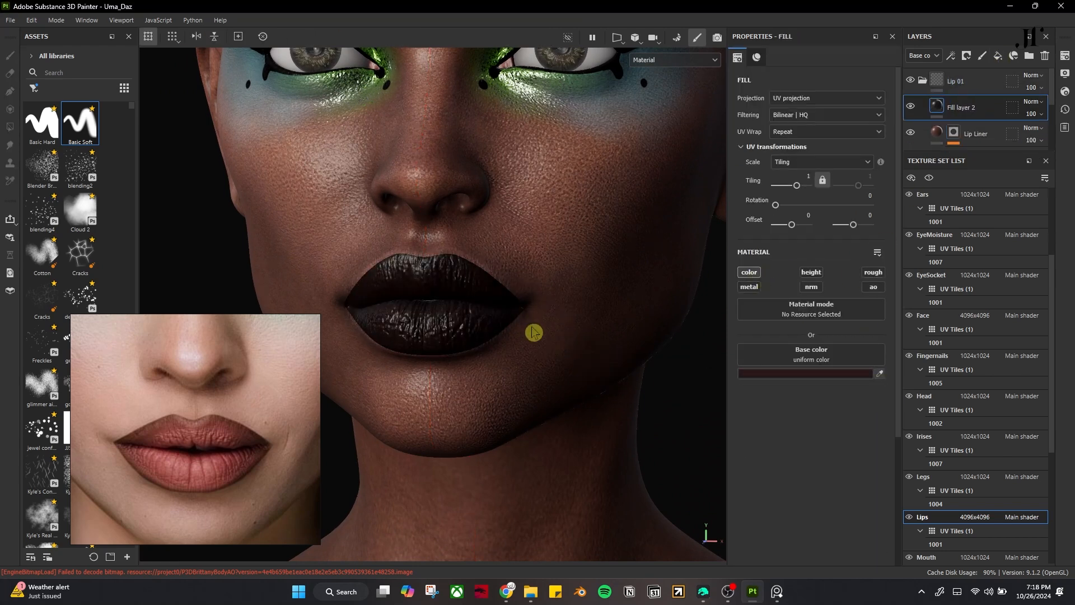
# - Give Fill layer 2 a black mask with a paint effect and set the Cloud 2 brush to size 1 and stroke opacity 100
pyautogui.click(953, 56)
pyautogui.click(980, 85)
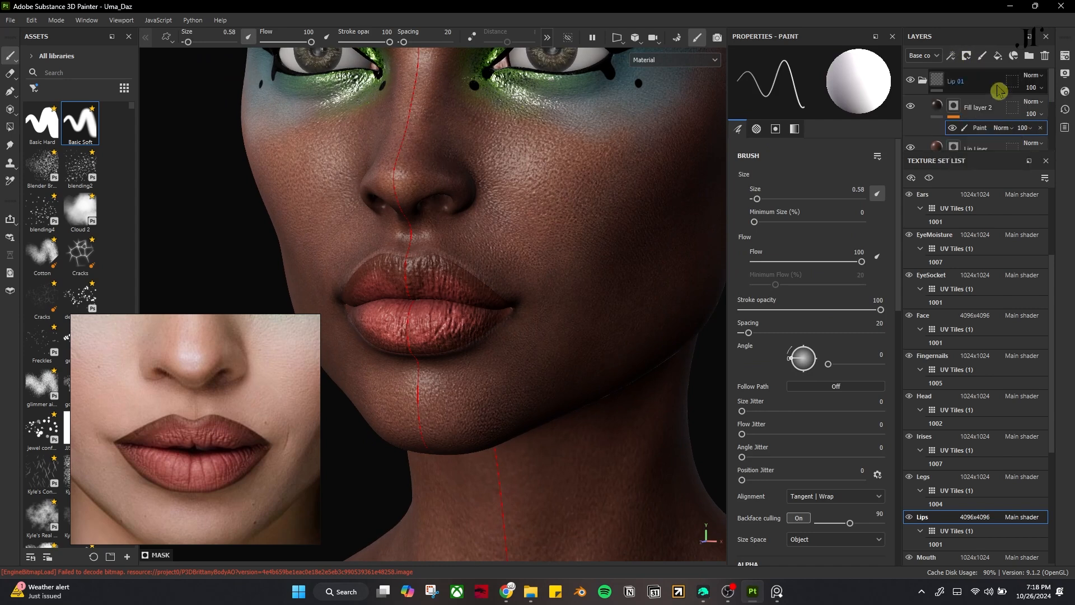
pyautogui.click(84, 208)
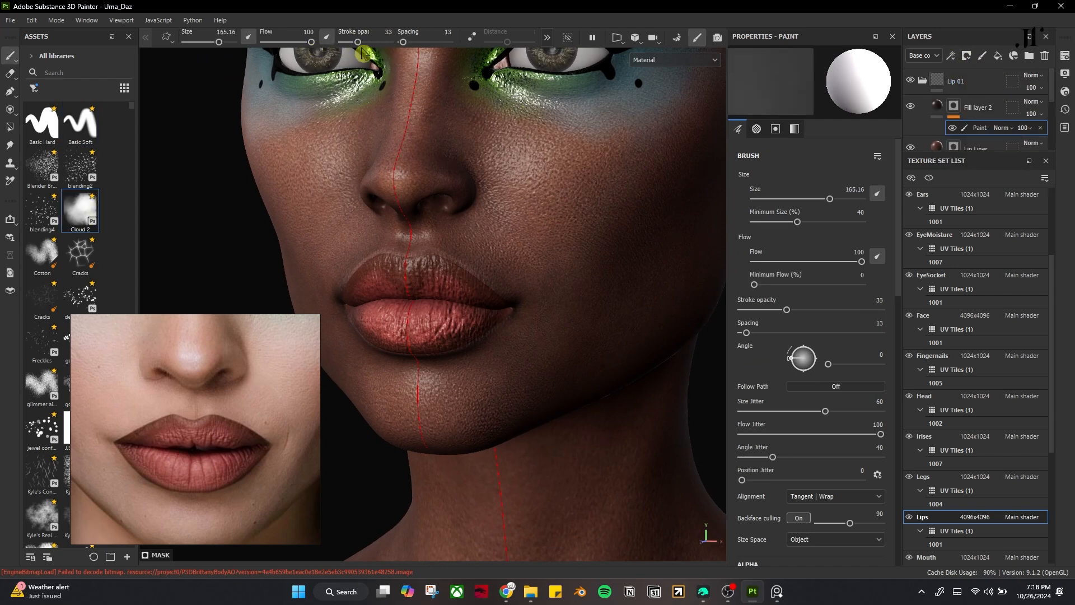
pyautogui.keyDown('ctrl'); pyautogui.moveTo(529, 292); pyautogui.dragTo(491, 287, button='right'); pyautogui.keyUp('ctrl')
pyautogui.click(390, 42)
# - Paint the dark brown shade along the outer edges and corners of both lips in Fill layer 2's mask
pyautogui.moveTo(504, 286)
pyautogui.keyDown('alt'); pyautogui.mouseDown()
pyautogui.moveTo(487, 355)
pyautogui.moveTo(427, 258)
pyautogui.moveTo(464, 268)
pyautogui.mouseUp(); pyautogui.keyUp('alt')
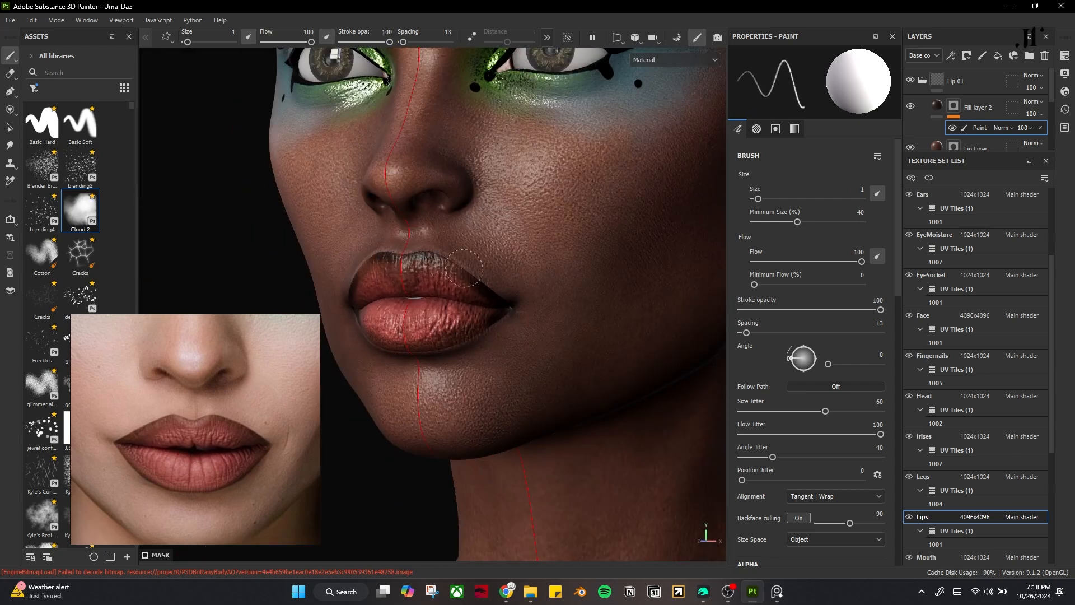
pyautogui.moveTo(499, 384)
pyautogui.keyDown('alt'); pyautogui.mouseDown()
pyautogui.moveTo(487, 415)
pyautogui.moveTo(443, 349)
pyautogui.mouseUp(); pyautogui.keyUp('alt')
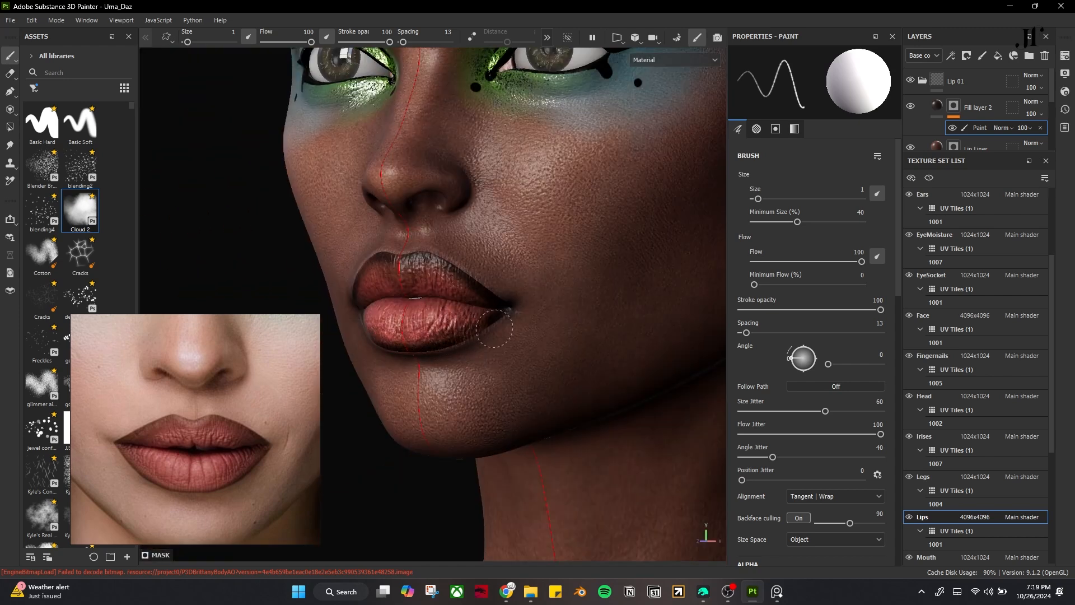
pyautogui.keyDown('alt'); pyautogui.moveTo(453, 386); pyautogui.dragTo(381, 332); pyautogui.keyUp('alt')
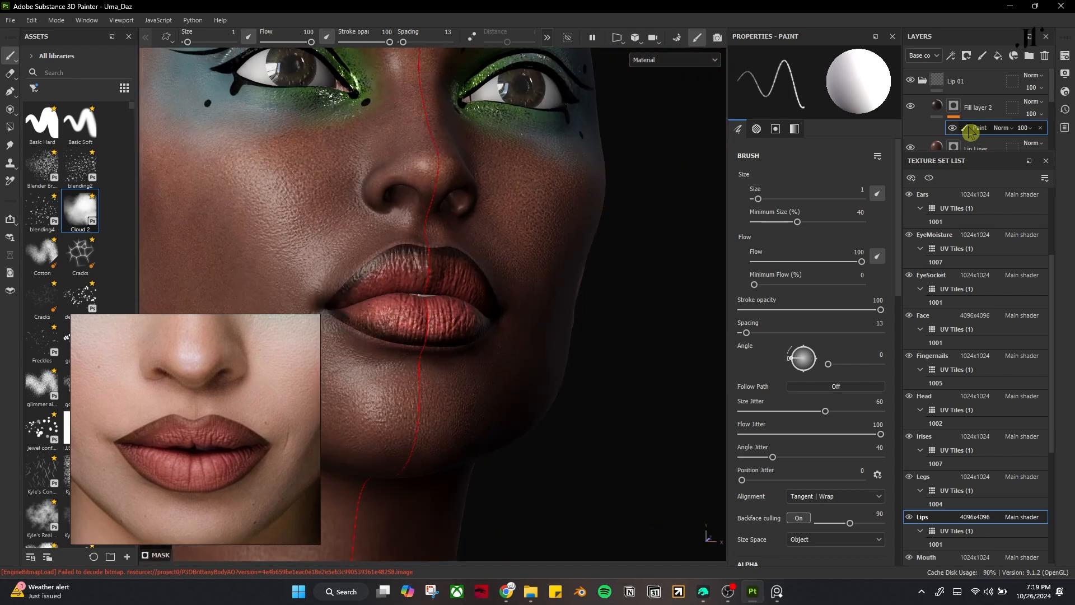
# - Enlarge the layer list and paint more Lip Liner color over the lips with Cloud 2 at stroke opacity 65 and 92
pyautogui.moveTo(1003, 160)
pyautogui.mouseDown()
pyautogui.moveTo(1007, 218)
pyautogui.moveTo(932, 240)
pyautogui.moveTo(893, 542)
pyautogui.moveTo(983, 522)
pyautogui.mouseUp()
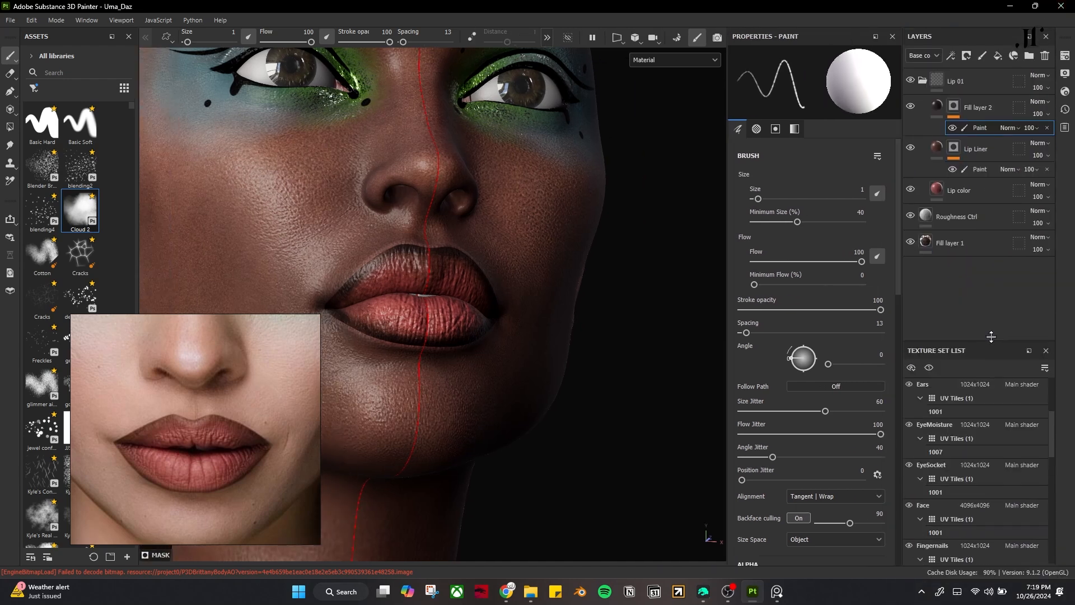
pyautogui.click(980, 169)
pyautogui.moveTo(390, 42); pyautogui.dragTo(372, 42)
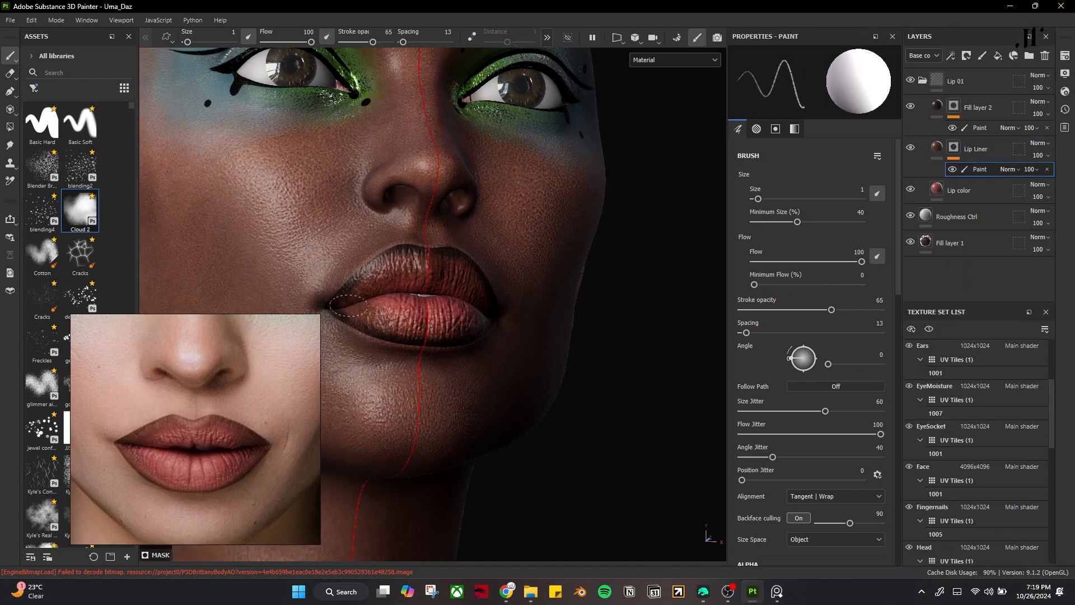
pyautogui.moveTo(372, 42); pyautogui.dragTo(386, 42)
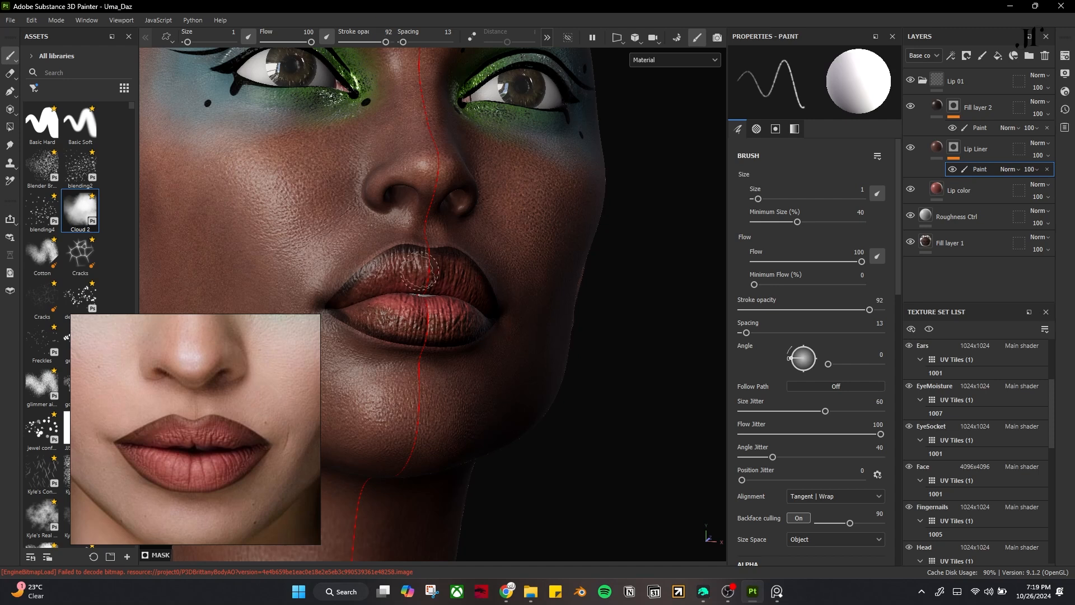
pyautogui.keyDown('alt'); pyautogui.moveTo(627, 372); pyautogui.dragTo(473, 325); pyautogui.keyUp('alt')
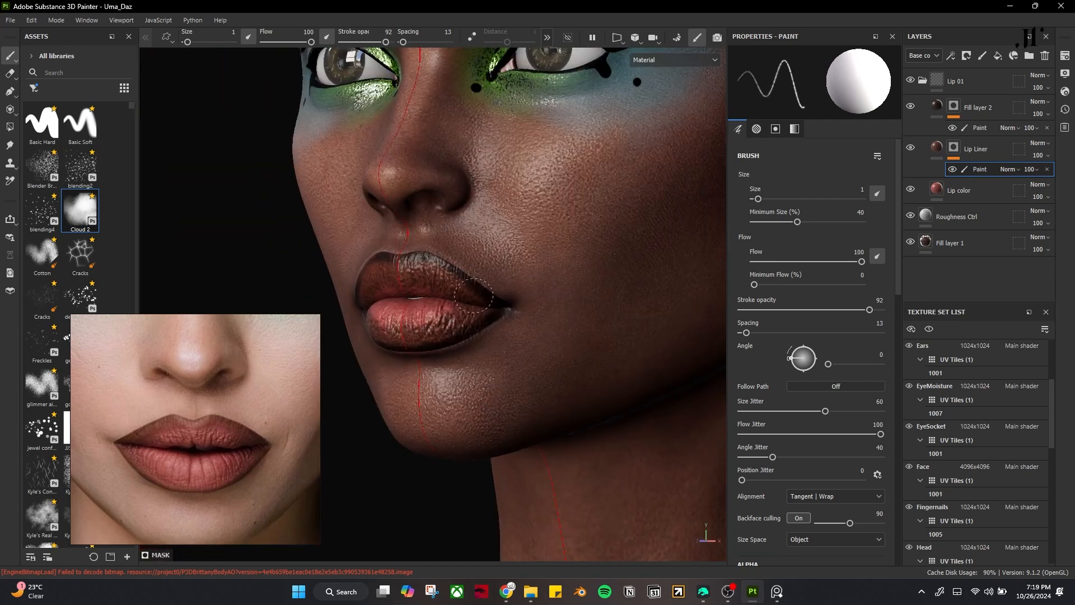
pyautogui.moveTo(434, 449)
pyautogui.keyDown('alt'); pyautogui.mouseDown()
pyautogui.moveTo(547, 476)
pyautogui.moveTo(496, 448)
pyautogui.mouseUp(); pyautogui.keyUp('alt')
# - Soften the dark lip shading and Lip Liner edges around the mouth corners with Smudge at flow 22 and stroke opacity 52
pyautogui.click(981, 128)
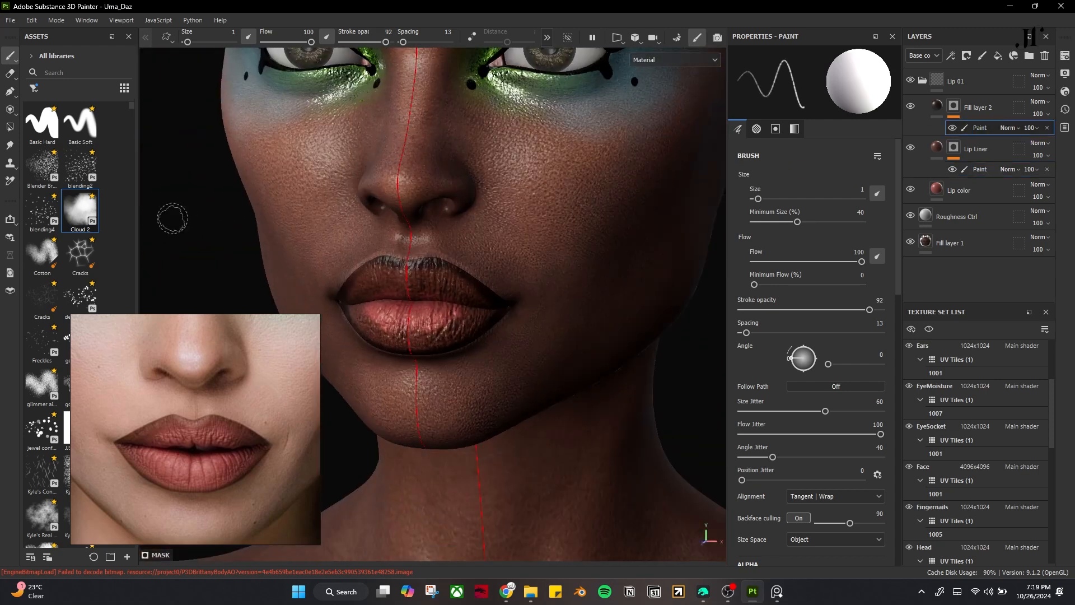
pyautogui.click(10, 145)
pyautogui.moveTo(288, 42); pyautogui.dragTo(274, 42)
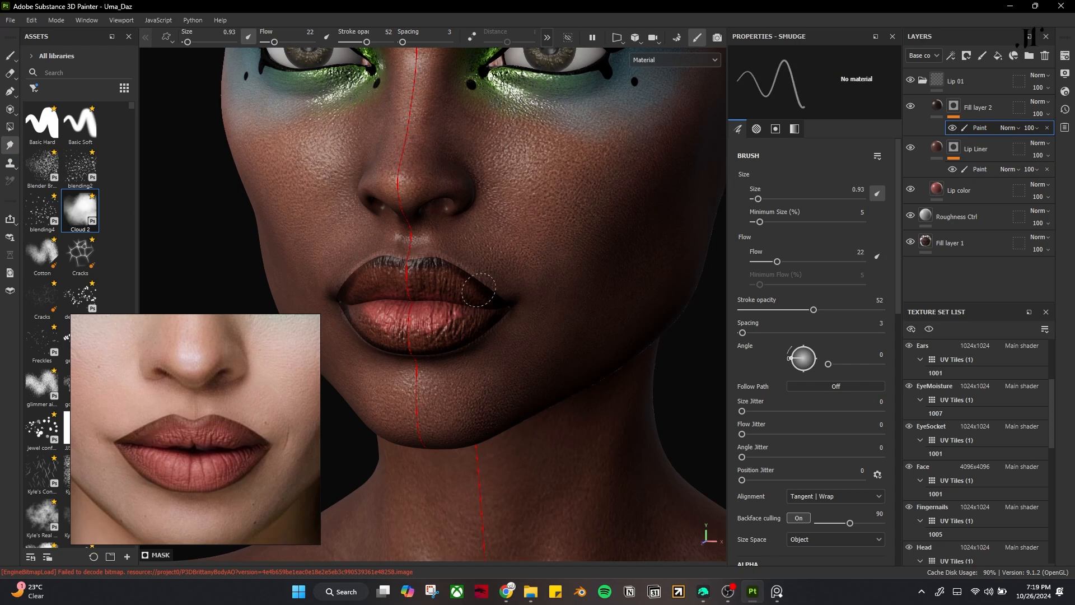
pyautogui.click(980, 169)
pyautogui.moveTo(460, 330); pyautogui.dragTo(456, 298)
pyautogui.moveTo(546, 451)
pyautogui.keyDown('alt'); pyautogui.mouseDown()
pyautogui.moveTo(623, 454)
pyautogui.moveTo(551, 479)
pyautogui.mouseUp(); pyautogui.keyUp('alt')
pyautogui.moveTo(561, 441)
pyautogui.keyDown('alt'); pyautogui.mouseDown(button='right')
pyautogui.moveTo(579, 492)
pyautogui.moveTo(591, 336)
pyautogui.mouseUp(button='right'); pyautogui.keyUp('alt')
# - Add a fill layer above Fill layer 2 in the Lip 01 group and name it Lip Gloss 01
pyautogui.click(986, 107)
pyautogui.click(998, 56)
pyautogui.doubleClick(973, 108)
pyautogui.write('Lip Gloss 01')
pyautogui.press('Return')
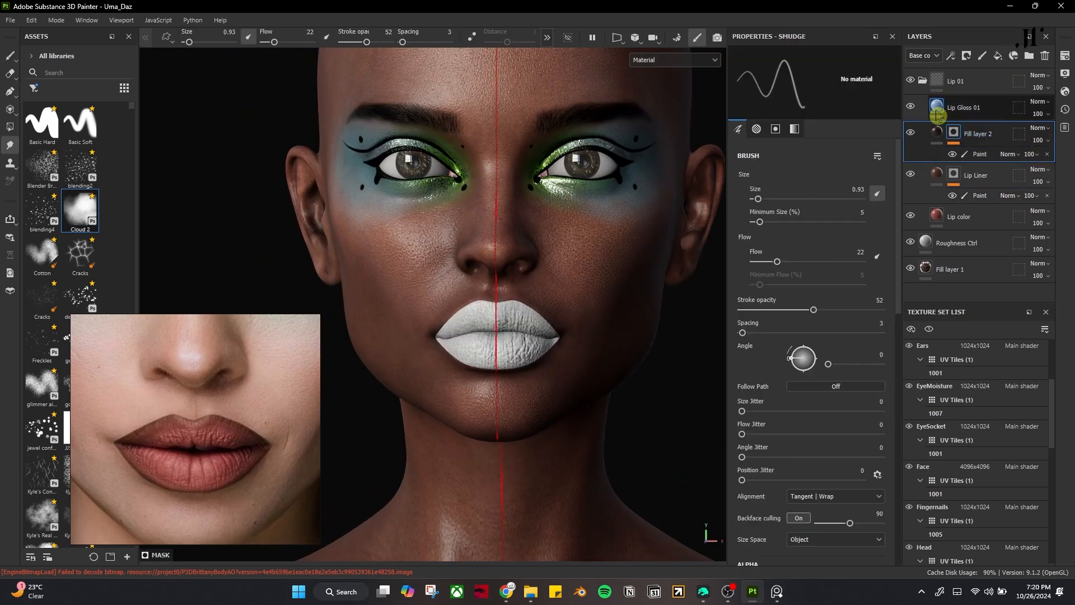
# - Limit Lip Gloss 01 to the roughness channel and set its roughness to 0 for a glossy lip
pyautogui.keyDown('alt'); pyautogui.click(869, 274); pyautogui.keyUp('alt')
pyautogui.moveTo(778, 384); pyautogui.dragTo(734, 387)
pyautogui.keyDown('alt'); pyautogui.moveTo(526, 432); pyautogui.dragTo(535, 387, button='right'); pyautogui.keyUp('alt')
pyautogui.keyDown('alt'); pyautogui.moveTo(536, 386); pyautogui.dragTo(586, 398); pyautogui.keyUp('alt')
pyautogui.keyDown('alt'); pyautogui.moveTo(585, 398); pyautogui.dragTo(589, 448, button='right'); pyautogui.keyUp('alt')
pyautogui.keyDown('alt'); pyautogui.moveTo(588, 448); pyautogui.dragTo(631, 435); pyautogui.keyUp('alt')
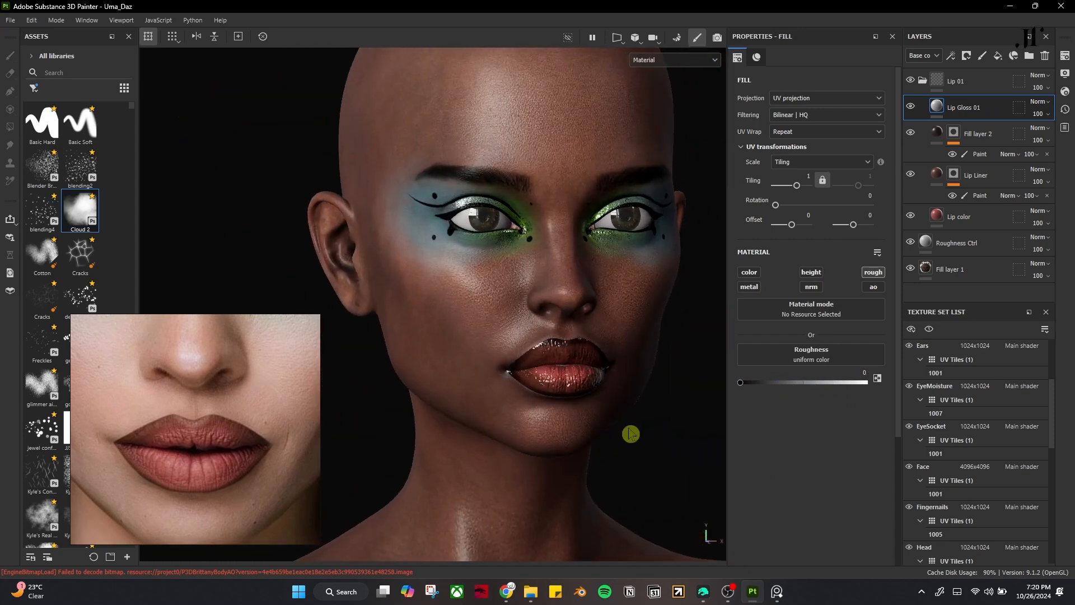
pyautogui.keyDown('alt'); pyautogui.moveTo(631, 434); pyautogui.dragTo(577, 424, button='right'); pyautogui.keyUp('alt')
pyautogui.keyDown('alt'); pyautogui.moveTo(577, 424); pyautogui.dragTo(587, 467, button='middle'); pyautogui.keyUp('alt')
pyautogui.moveTo(587, 467)
pyautogui.keyDown('alt'); pyautogui.mouseDown()
pyautogui.moveTo(576, 461)
pyautogui.moveTo(613, 463)
pyautogui.mouseUp(); pyautogui.keyUp('alt')
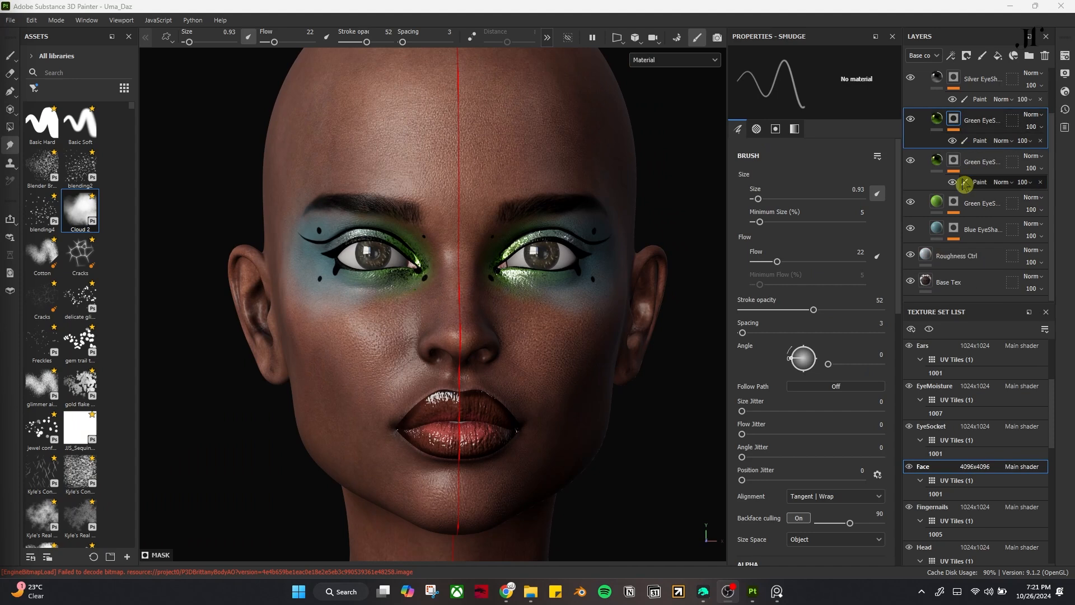
# - Create a fill layer on the Face texture set directly below the blue eyeshadow layer and name it Blush
pyautogui.click(978, 235)
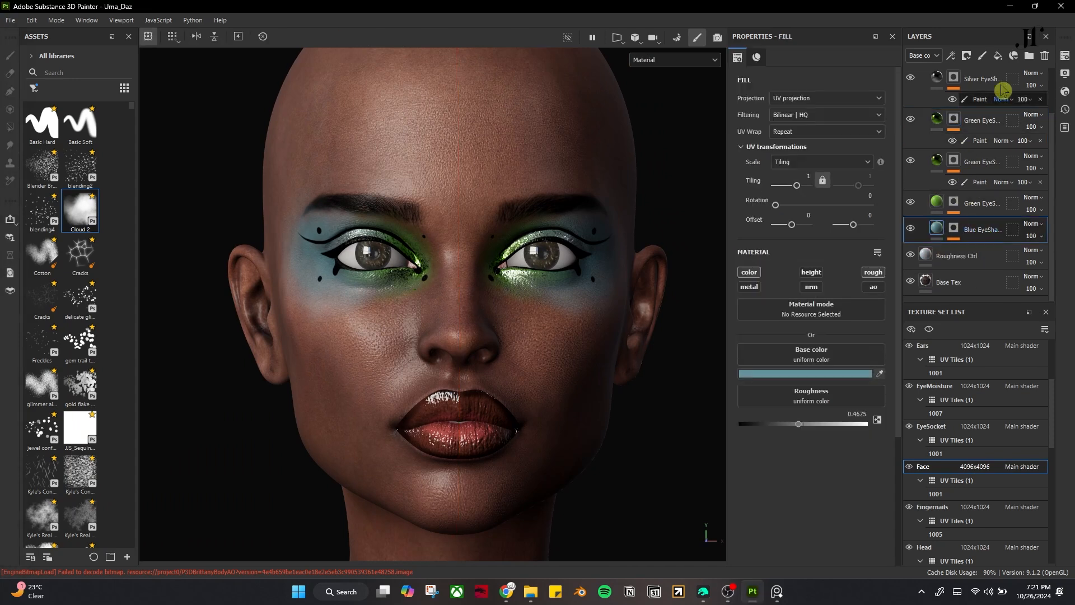
pyautogui.moveTo(977, 235); pyautogui.dragTo(965, 259)
pyautogui.doubleClick(967, 256)
pyautogui.write('Blush')
pyautogui.press('Return')
# - Make Blush a color-only dark red from the saved swatches and hide it with a black mask
pyautogui.click(845, 374)
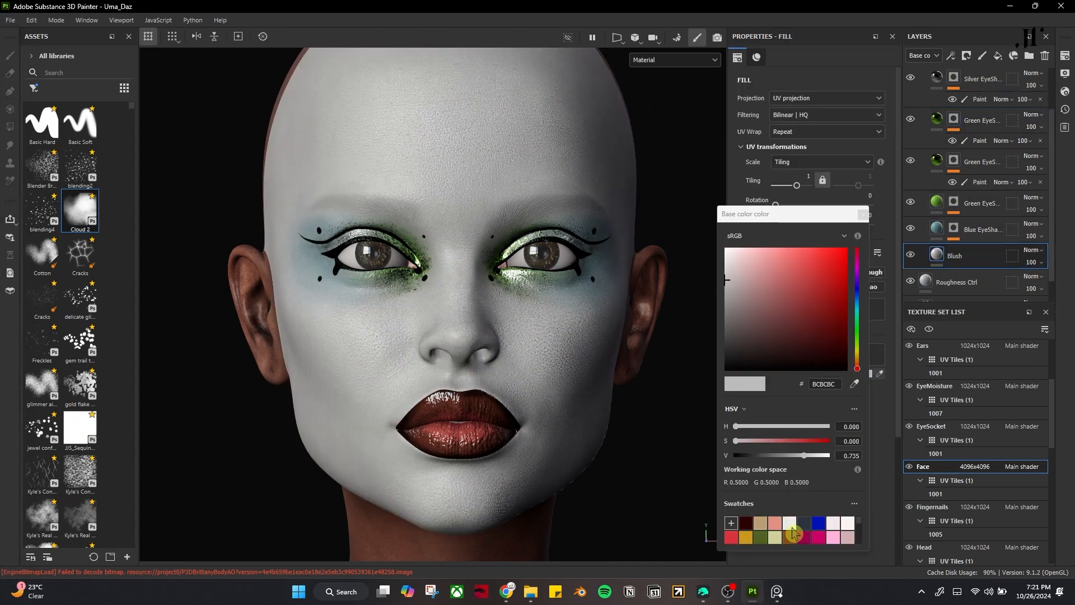
pyautogui.click(804, 538)
pyautogui.click(863, 215)
pyautogui.click(966, 55)
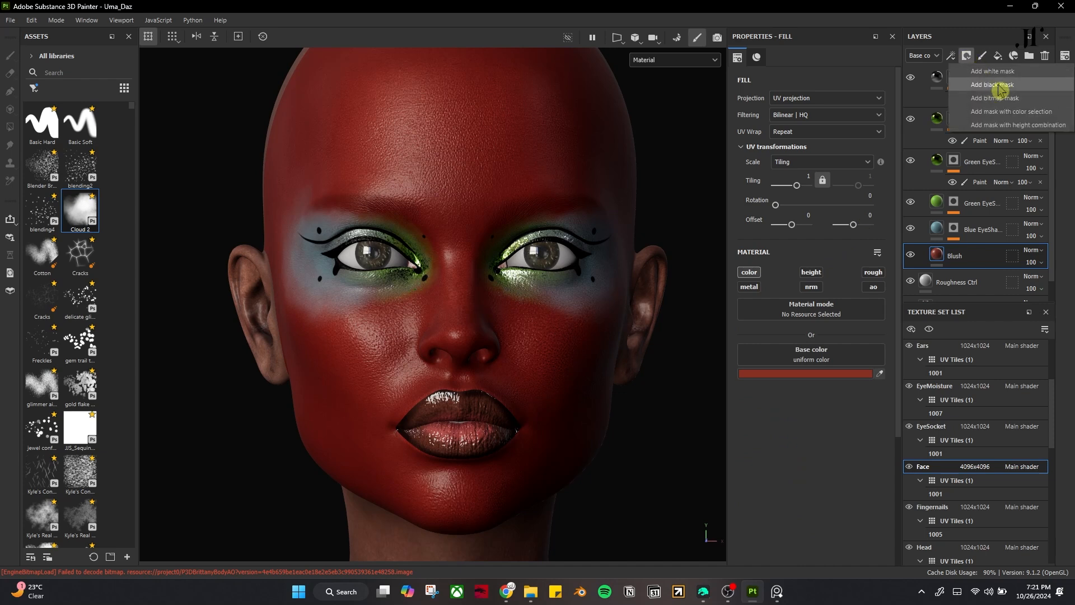
pyautogui.click(1000, 89)
# - Paint soft red blush across both cheekbones in Blush's mask with Cloud 2, reducing the stroke opacity to 21
pyautogui.keyDown('ctrl'); pyautogui.moveTo(446, 245); pyautogui.dragTo(517, 242, button='right'); pyautogui.keyUp('ctrl')
pyautogui.moveTo(367, 42); pyautogui.dragTo(375, 42)
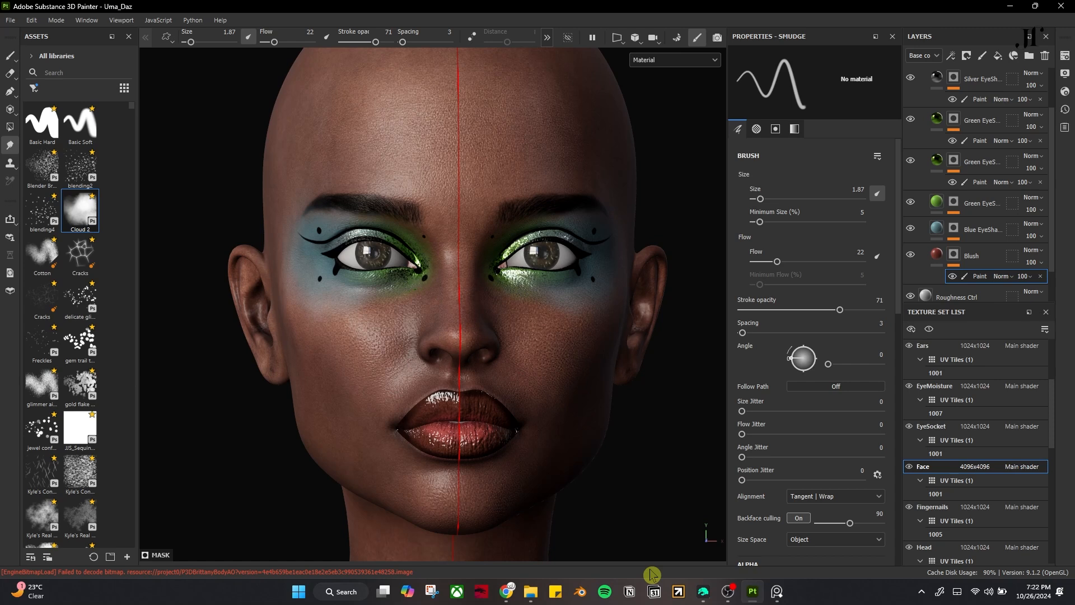
pyautogui.scroll(-1, 945, 260)
pyautogui.moveTo(376, 42)
pyautogui.mouseDown()
pyautogui.moveTo(385, 42)
pyautogui.moveTo(375, 43)
pyautogui.mouseUp()
pyautogui.press('p')
pyautogui.keyDown('ctrl'); pyautogui.moveTo(458, 344); pyautogui.dragTo(473, 344, button='right'); pyautogui.keyUp('ctrl')
pyautogui.moveTo(375, 43); pyautogui.dragTo(365, 44)
pyautogui.keyDown('alt'); pyautogui.moveTo(632, 365); pyautogui.dragTo(541, 352); pyautogui.keyUp('alt')
pyautogui.keyDown('ctrl'); pyautogui.moveTo(508, 329); pyautogui.dragTo(521, 329, button='right'); pyautogui.keyUp('ctrl')
pyautogui.moveTo(365, 42); pyautogui.dragTo(353, 43)
pyautogui.moveTo(515, 320); pyautogui.dragTo(486, 346)
pyautogui.moveTo(449, 445)
pyautogui.keyDown('alt'); pyautogui.mouseDown()
pyautogui.moveTo(557, 463)
pyautogui.moveTo(409, 484)
pyautogui.moveTo(588, 465)
pyautogui.mouseUp(); pyautogui.keyUp('alt')
# - Add a color-only fill layer named Bronzer above Blush, using a very dark brown sampled from the shadowed neck
pyautogui.click(998, 55)
pyautogui.doubleClick(975, 215)
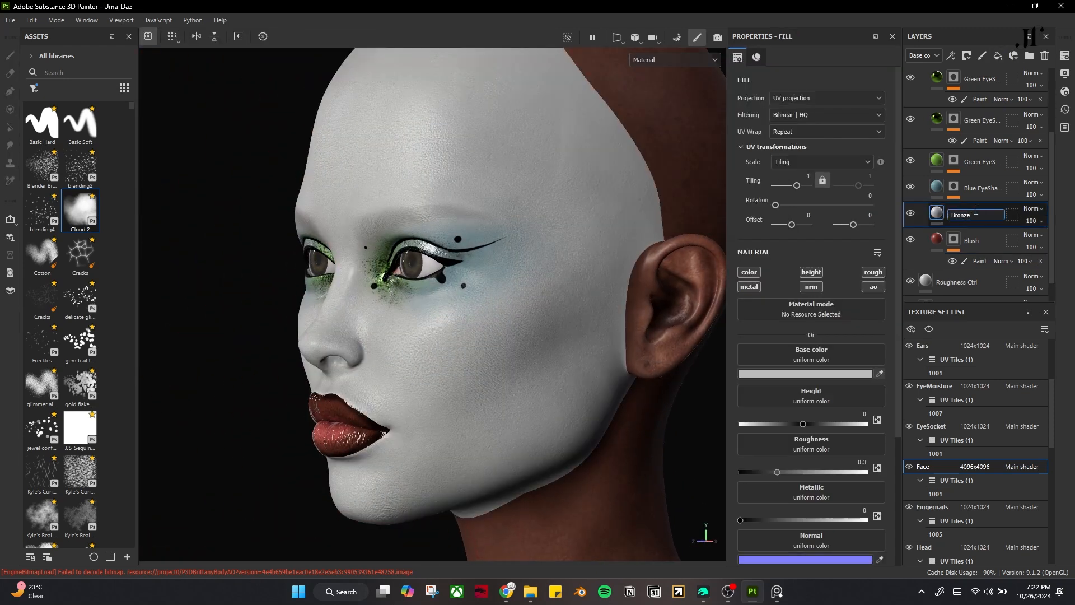
pyautogui.click(976, 235)
pyautogui.click(974, 219)
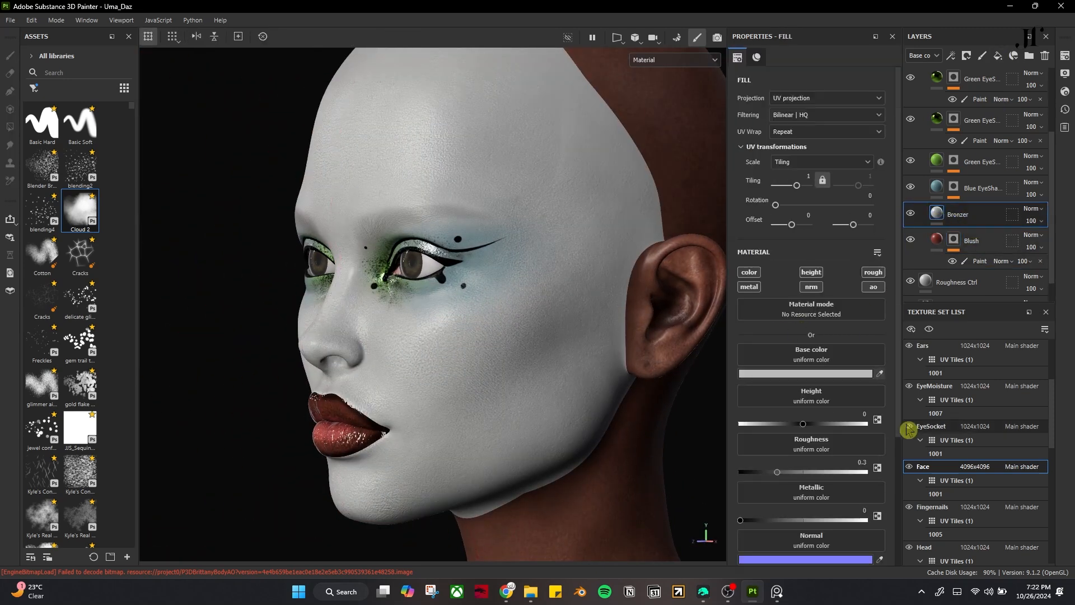
pyautogui.keyDown('alt'); pyautogui.click(752, 273); pyautogui.keyUp('alt')
pyautogui.click(881, 375)
pyautogui.click(634, 480)
# - Give the Bronzer layer a black mask with a paint effect
pyautogui.click(967, 57)
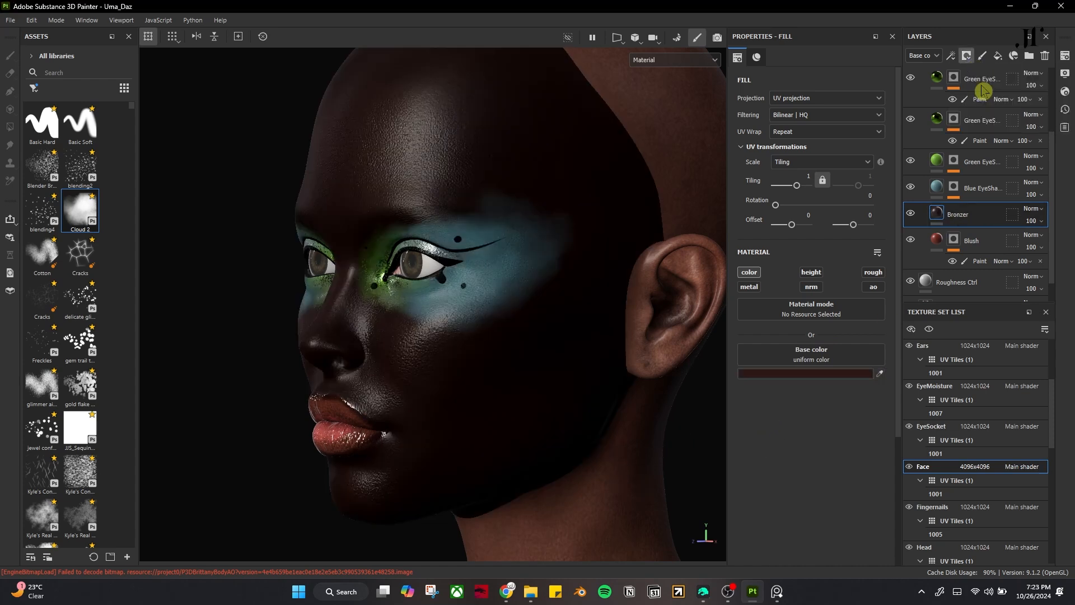
pyautogui.click(983, 85)
pyautogui.click(951, 56)
pyautogui.click(981, 85)
# - Contour the nose, cheek hollows and temples in Bronzer's mask with Cloud 2 at sizes 2.56 and 4.84, stroke opacity 21
pyautogui.moveTo(564, 340)
pyautogui.keyDown('alt'); pyautogui.mouseDown()
pyautogui.moveTo(475, 409)
pyautogui.moveTo(433, 392)
pyautogui.mouseUp(); pyautogui.keyUp('alt')
pyautogui.press('[')
pyautogui.press('[')
pyautogui.moveTo(364, 312)
pyautogui.keyDown('alt'); pyautogui.mouseDown()
pyautogui.moveTo(427, 456)
pyautogui.moveTo(487, 480)
pyautogui.moveTo(419, 428)
pyautogui.mouseUp(); pyautogui.keyUp('alt')
pyautogui.press('[')
pyautogui.press('[')
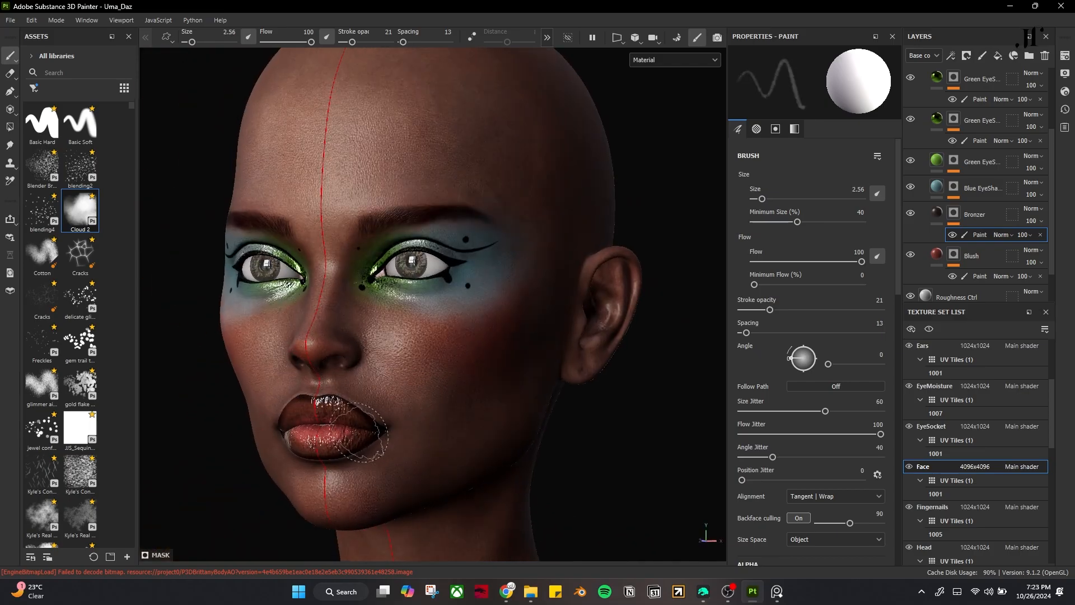
pyautogui.moveTo(446, 502)
pyautogui.keyDown('alt'); pyautogui.mouseDown()
pyautogui.moveTo(617, 493)
pyautogui.moveTo(535, 506)
pyautogui.moveTo(398, 490)
pyautogui.moveTo(391, 499)
pyautogui.mouseUp(); pyautogui.keyUp('alt')
pyautogui.press(']')
pyautogui.press(']')
pyautogui.press(']')
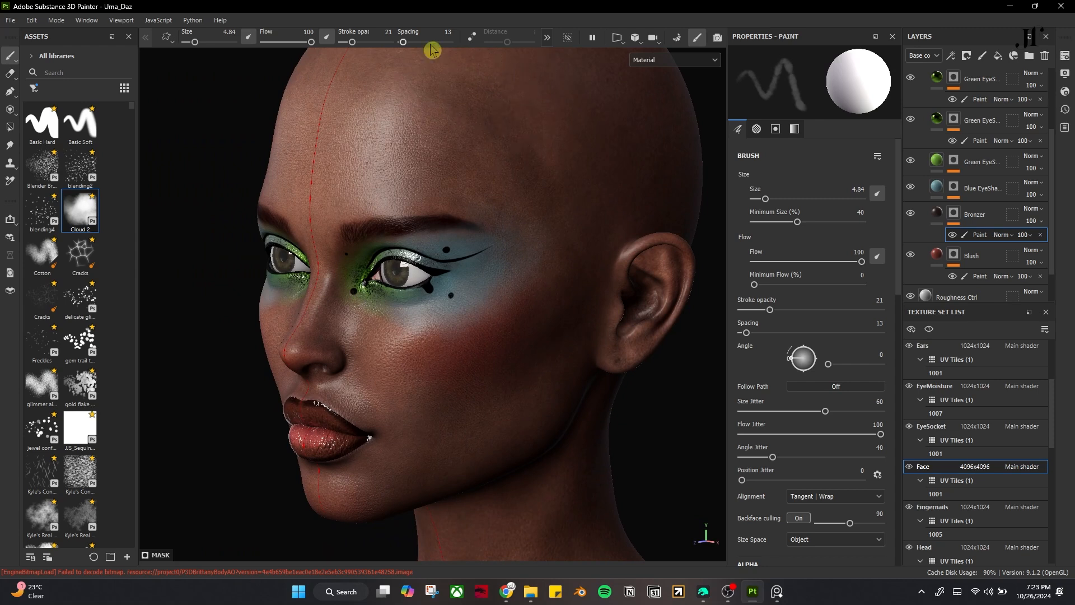
# - Build up soft bronzer along the sides of the face, jaw and forehead edge at size 6.76 and stroke opacity 13
pyautogui.moveTo(352, 43); pyautogui.dragTo(348, 43)
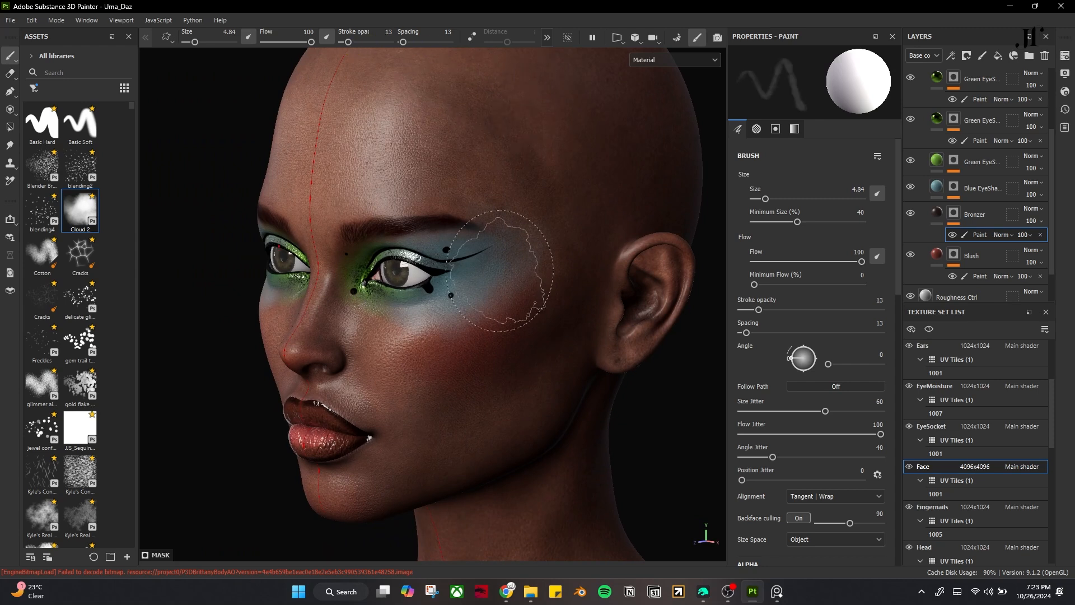
pyautogui.scroll(3, 500, 271)
pyautogui.scroll(-4, 500, 271)
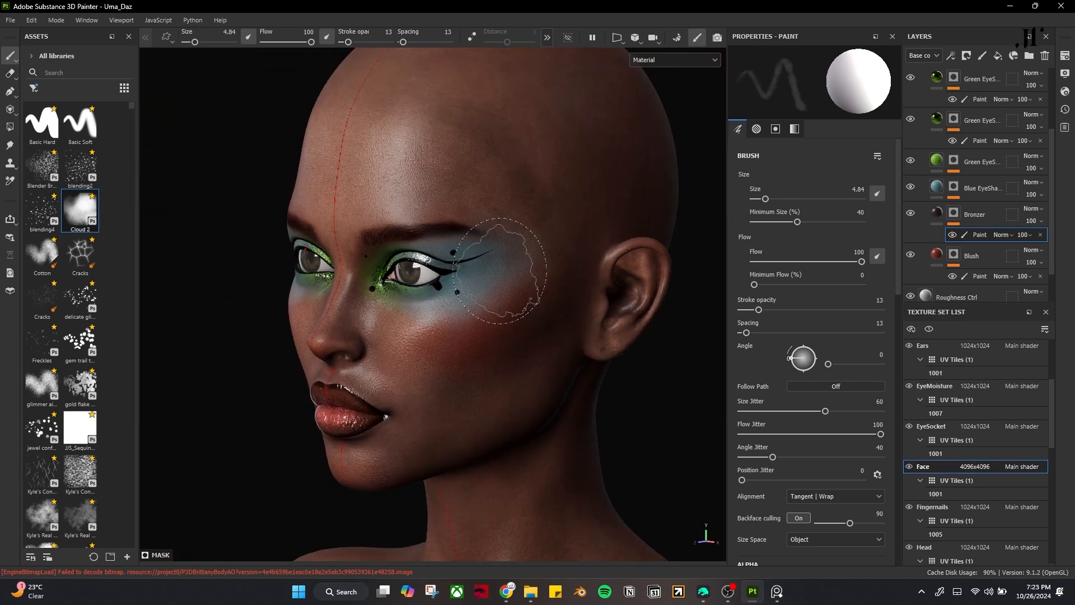
pyautogui.keyDown('alt'); pyautogui.moveTo(489, 413); pyautogui.dragTo(521, 414); pyautogui.keyUp('alt')
pyautogui.press(']')
pyautogui.press(']')
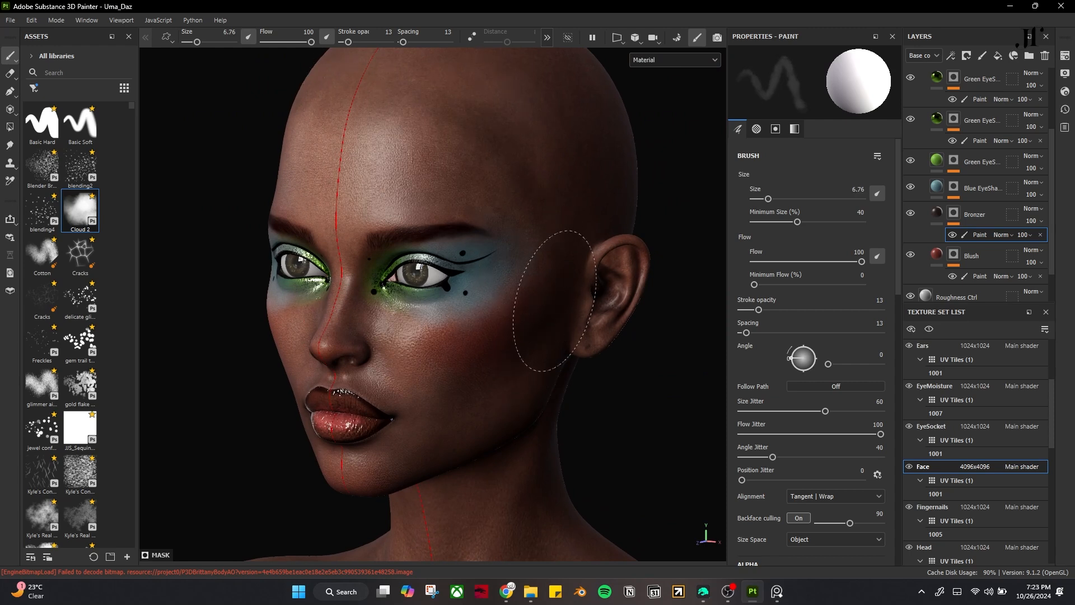
pyautogui.moveTo(563, 336)
pyautogui.keyDown('alt'); pyautogui.mouseDown()
pyautogui.moveTo(572, 437)
pyautogui.moveTo(619, 456)
pyautogui.moveTo(475, 352)
pyautogui.mouseUp(); pyautogui.keyUp('alt')
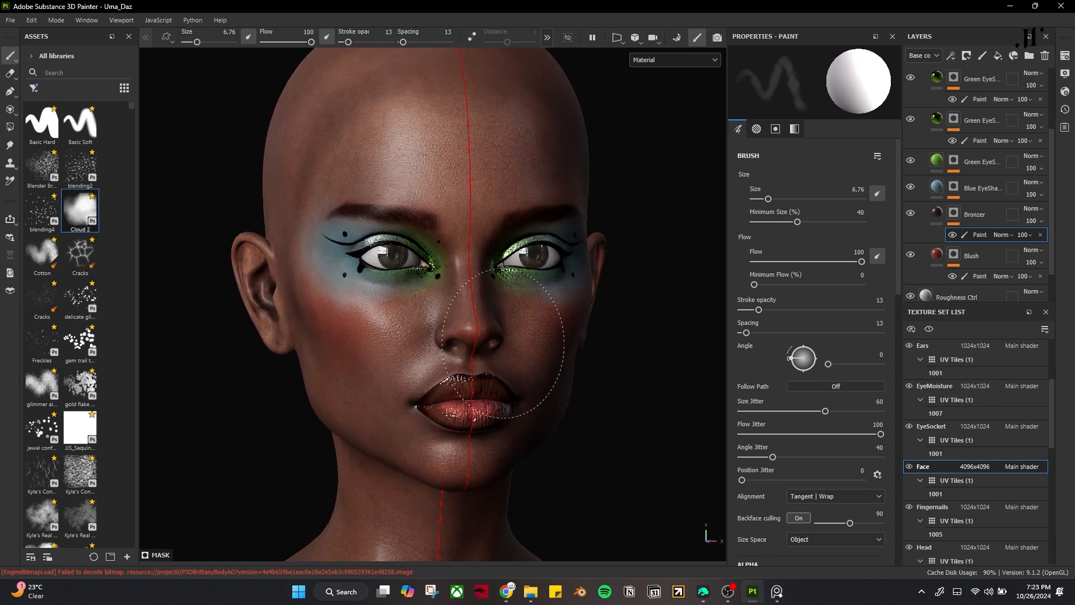
pyautogui.moveTo(536, 461)
pyautogui.keyDown('alt'); pyautogui.mouseDown()
pyautogui.moveTo(511, 468)
pyautogui.moveTo(547, 437)
pyautogui.mouseUp(); pyautogui.keyUp('alt')
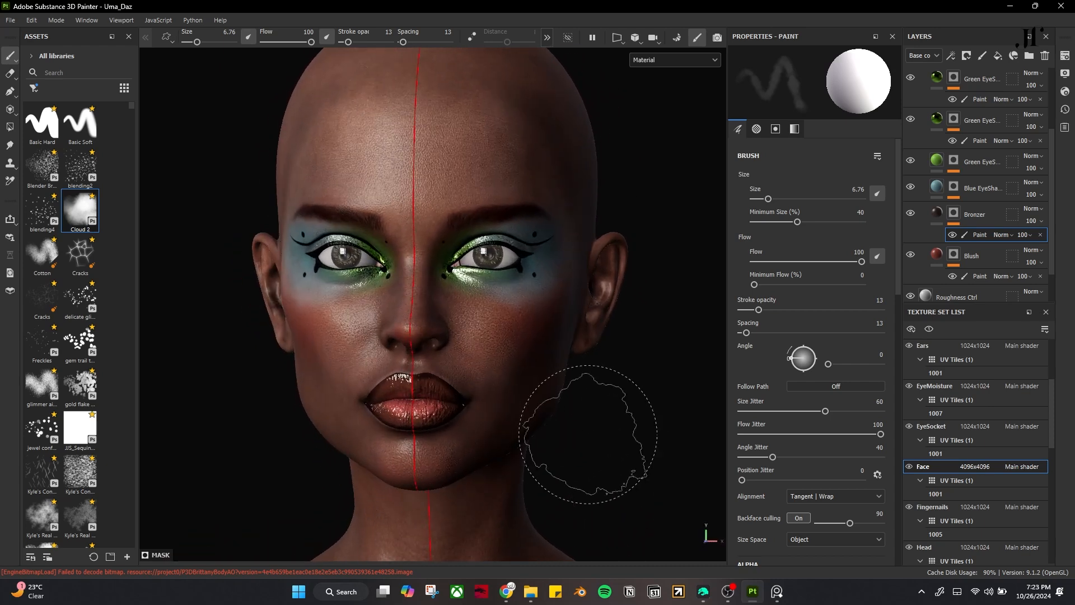
pyautogui.keyDown('alt'); pyautogui.moveTo(577, 420); pyautogui.dragTo(600, 431); pyautogui.keyUp('alt')
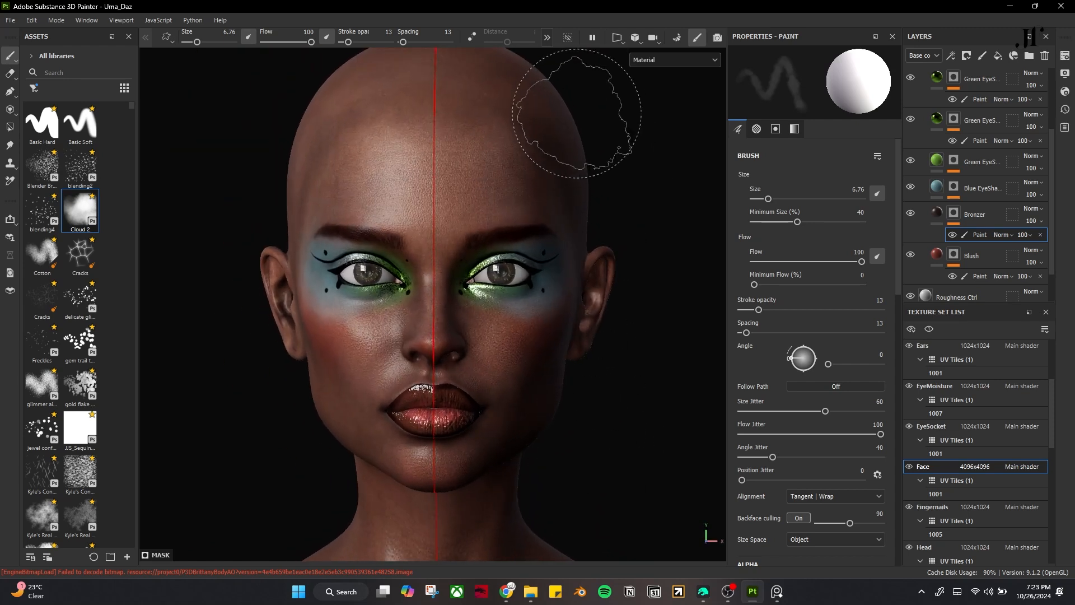
# - Turn off symmetry so strokes affect only one side of the face
pyautogui.click(547, 37)
pyautogui.click(508, 42)
pyautogui.keyDown('alt'); pyautogui.moveTo(560, 360); pyautogui.dragTo(594, 411); pyautogui.keyUp('alt')
# - Duplicate the Bronzer layer and move the copy above Black Liner at the start of the Make-Up group
pyautogui.scroll(3, 1020, 200)
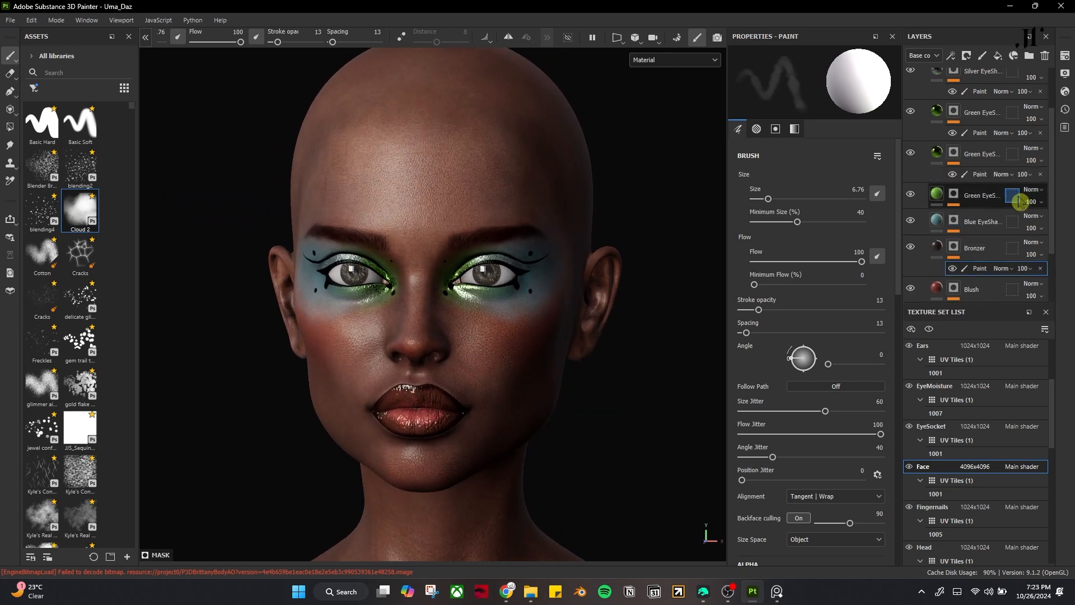
pyautogui.click(981, 290)
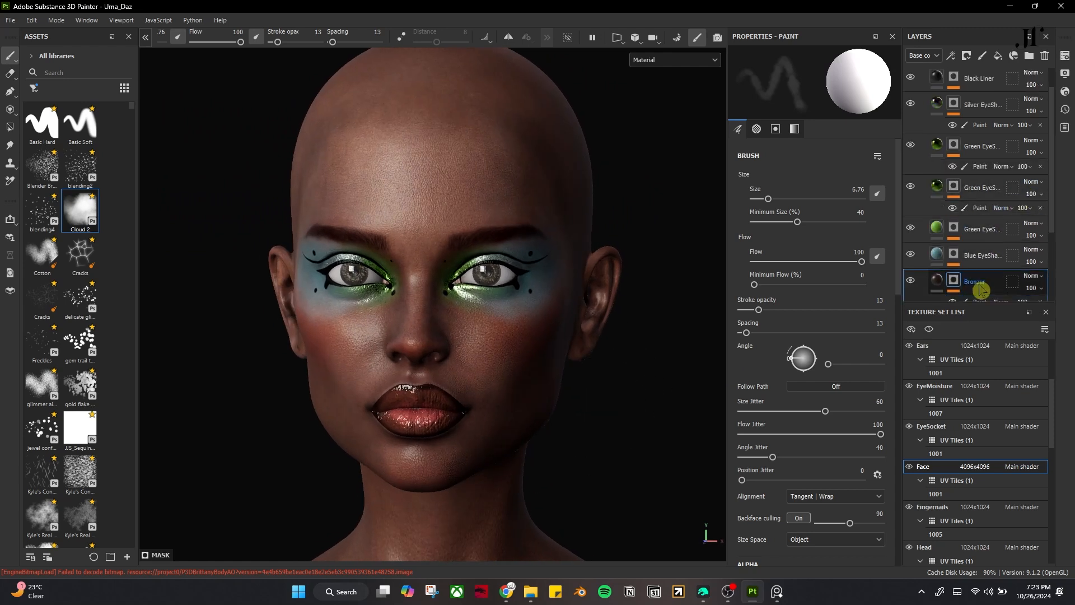
pyautogui.hotkey('ctrl', 'd')
pyautogui.moveTo(984, 284); pyautogui.dragTo(977, 94)
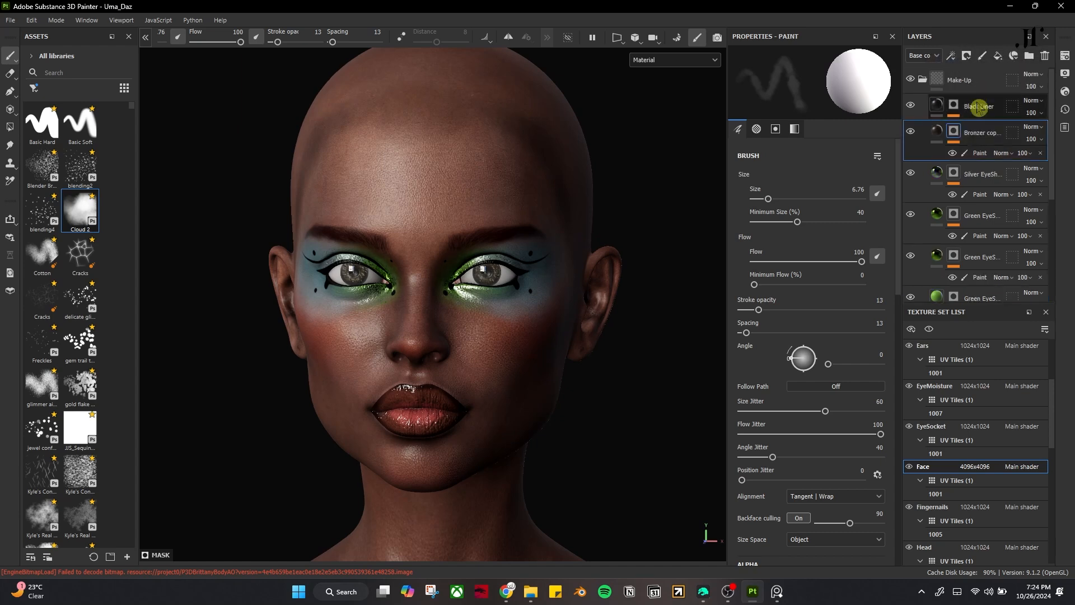
pyautogui.moveTo(991, 135); pyautogui.dragTo(987, 103)
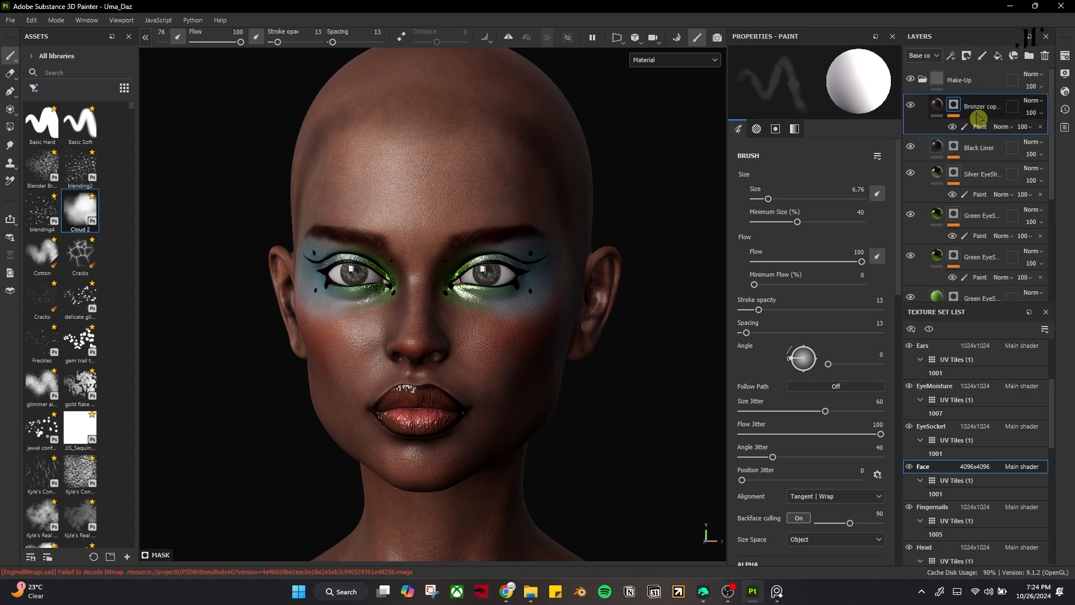
# - Remove the duplicated layer's paint effect and rename the layer Beauty marks
pyautogui.click(1040, 127)
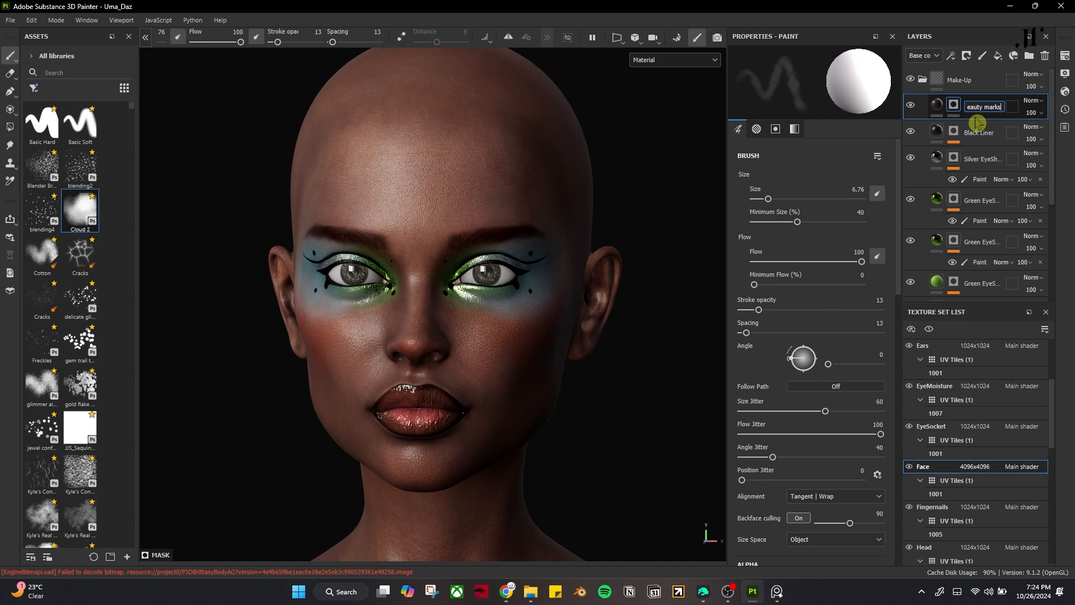
pyautogui.click(958, 112)
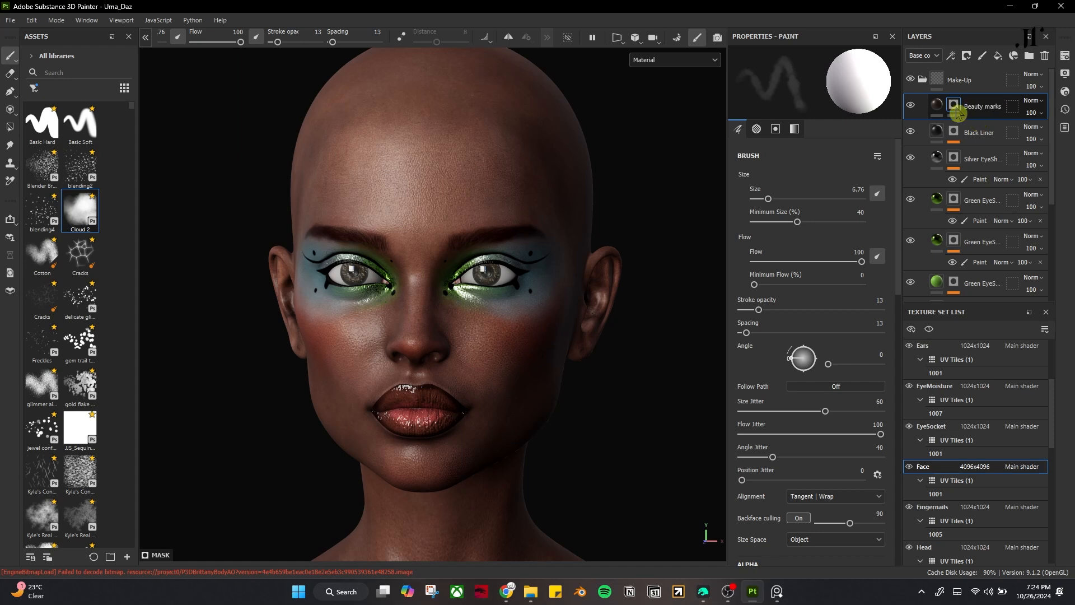
# - Enable the height channel on Beauty marks and add a fresh paint effect to its mask
pyautogui.click(946, 114)
pyautogui.click(812, 272)
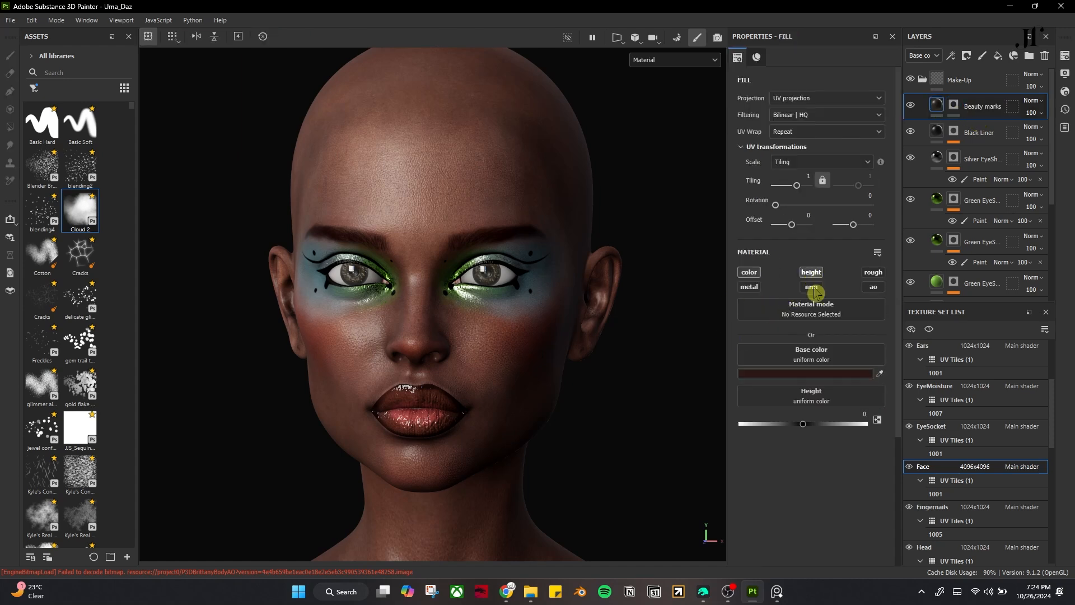
pyautogui.click(954, 104)
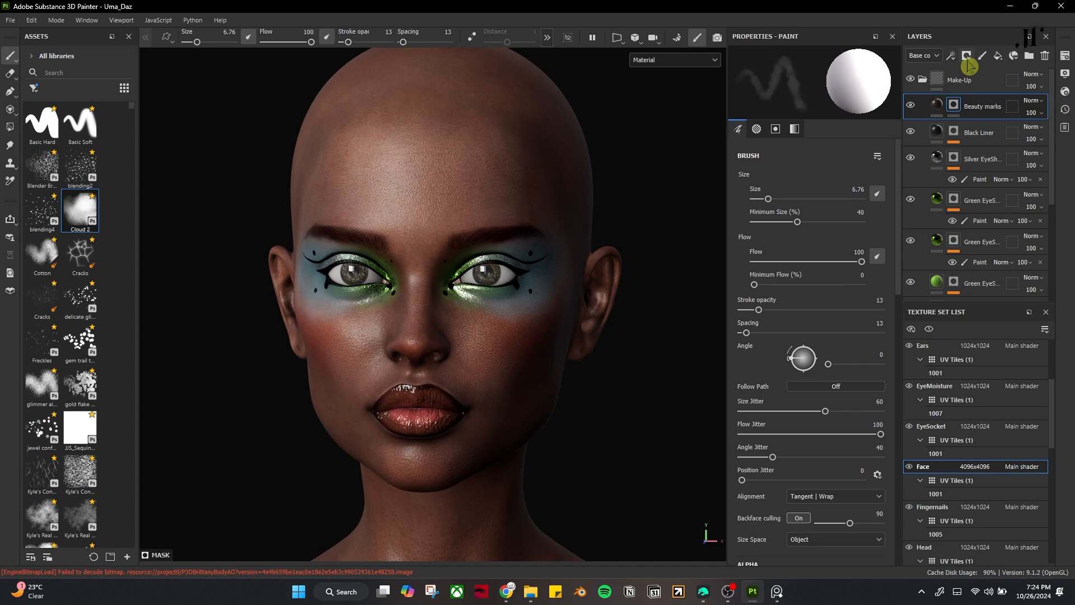
pyautogui.click(951, 56)
pyautogui.click(977, 85)
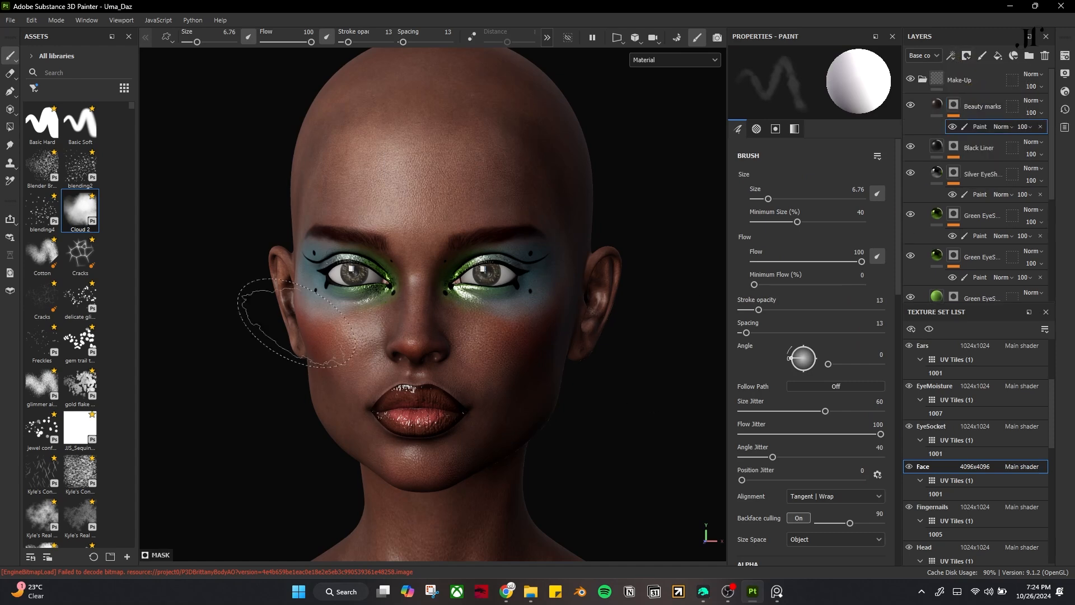
# - Dot small beauty marks on the forehead, near the brow and on the chin with Basic Hard at size 0.31
pyautogui.click(42, 124)
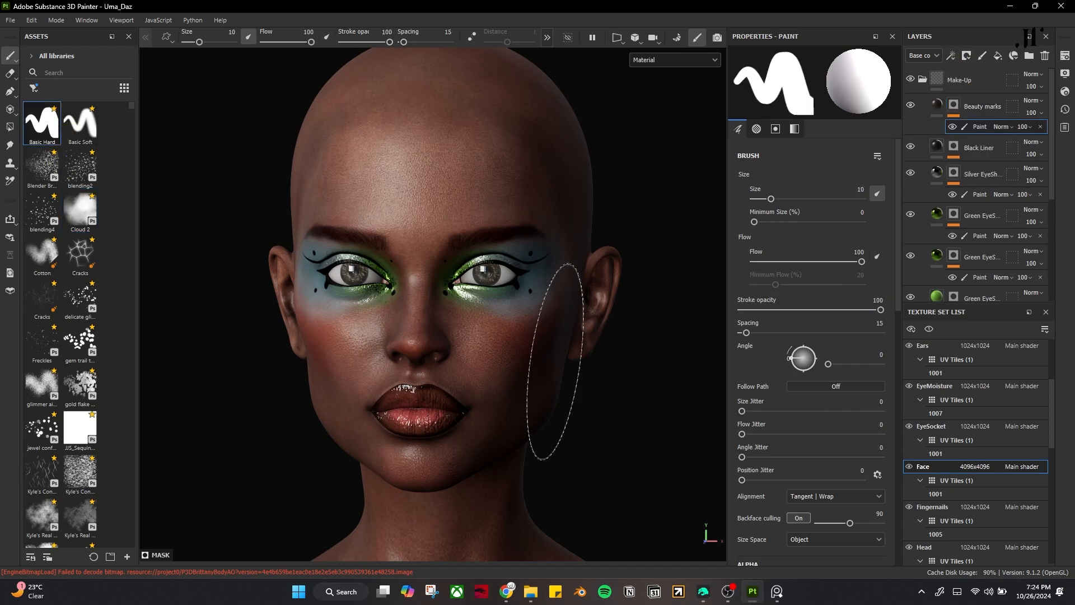
pyautogui.press('[')
pyautogui.press('[')
pyautogui.press('[')
pyautogui.press('[')
pyautogui.press('[')
pyautogui.press('[')
pyautogui.press('[')
pyautogui.press('[')
pyautogui.press('[')
pyautogui.press('[')
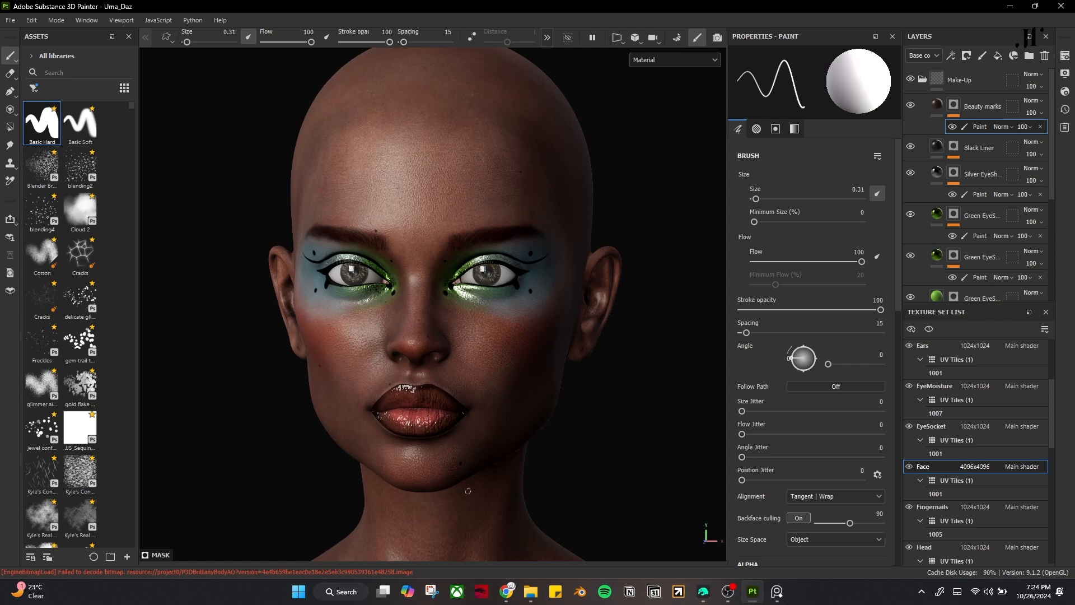
# - Add more tiny beauty marks on the cheek, nose bridge and above the upper lip with the same brush
pyautogui.keyDown('alt'); pyautogui.moveTo(617, 421); pyautogui.dragTo(492, 386); pyautogui.keyUp('alt')
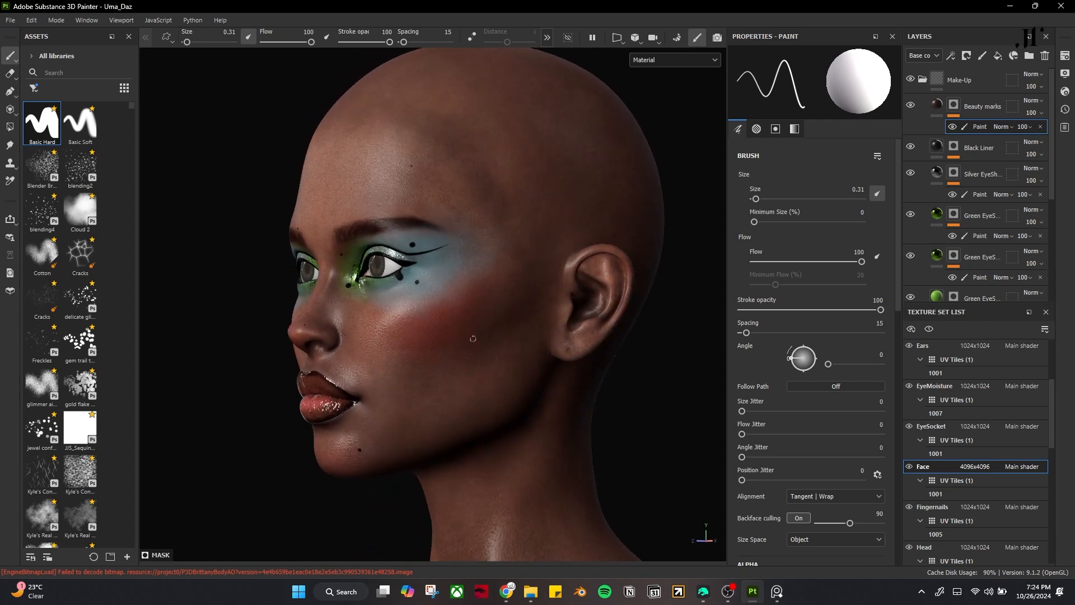
pyautogui.keyDown('alt'); pyautogui.moveTo(471, 484); pyautogui.dragTo(620, 498); pyautogui.keyUp('alt')
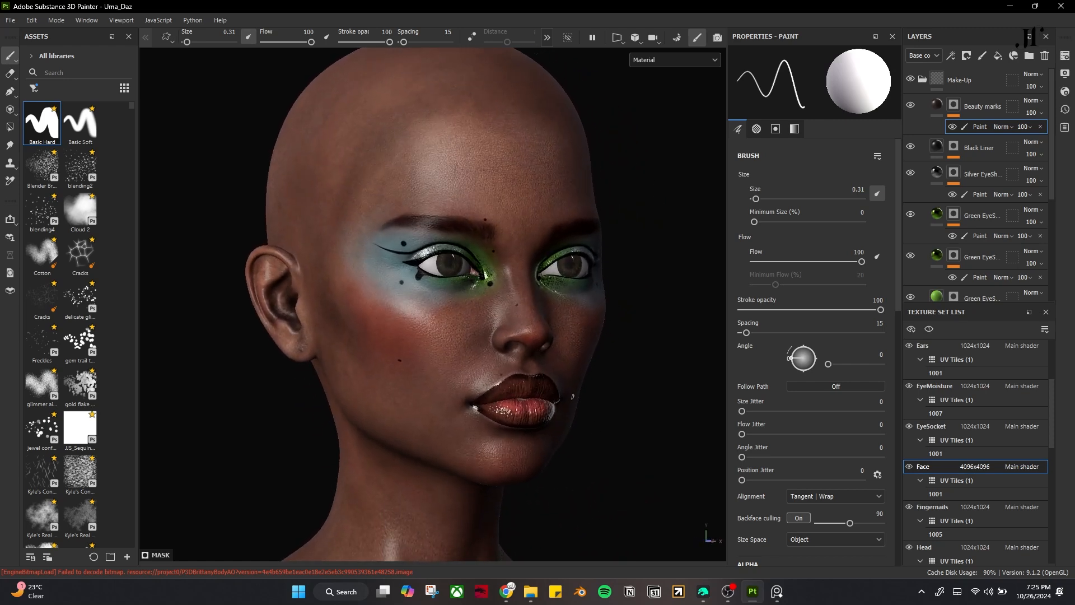
pyautogui.keyDown('alt'); pyautogui.moveTo(564, 385); pyautogui.dragTo(553, 573, button='right'); pyautogui.keyUp('alt')
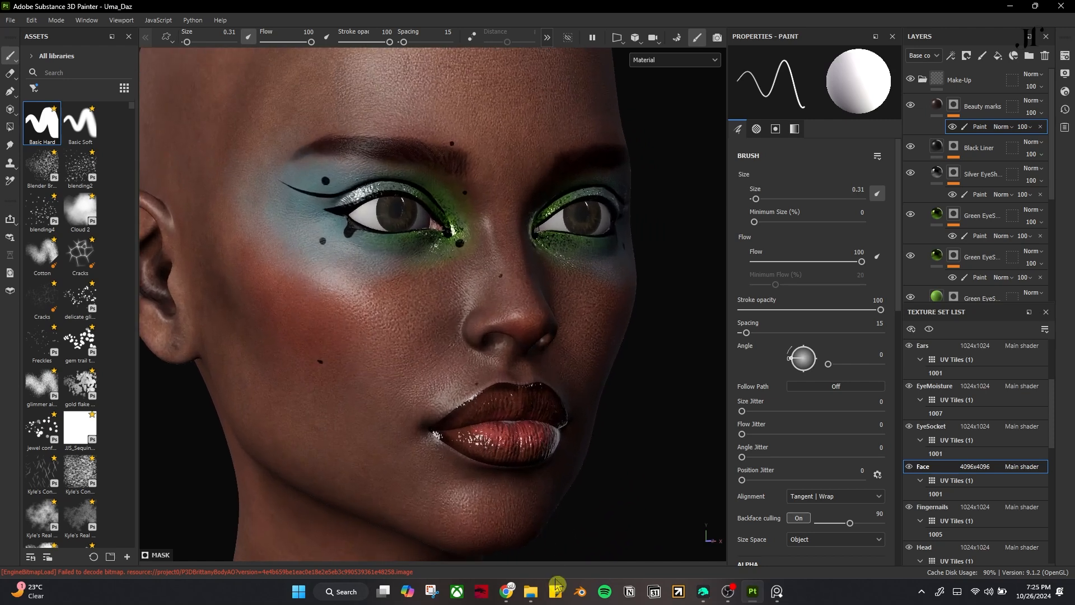
pyautogui.moveTo(587, 402)
pyautogui.keyDown('alt'); pyautogui.mouseDown()
pyautogui.moveTo(540, 415)
pyautogui.moveTo(583, 412)
pyautogui.mouseUp(); pyautogui.keyUp('alt')
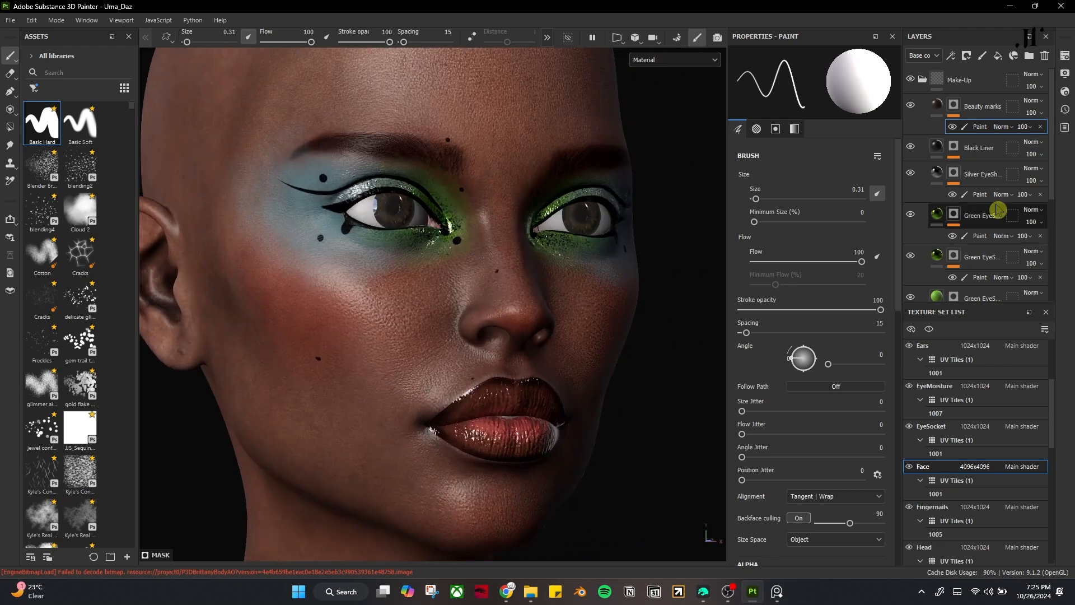
# - Raise the height of the Beauty marks fill to 0.1342
pyautogui.click(937, 113)
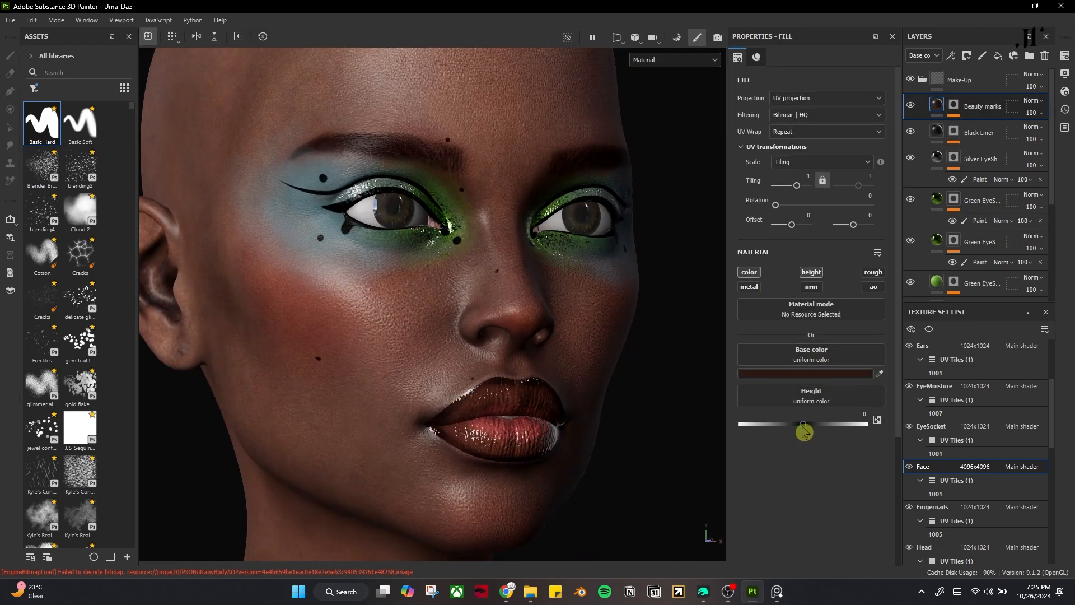
pyautogui.keyDown('alt'); pyautogui.moveTo(692, 440); pyautogui.dragTo(519, 420); pyautogui.keyUp('alt')
pyautogui.scroll(1, 482, 336)
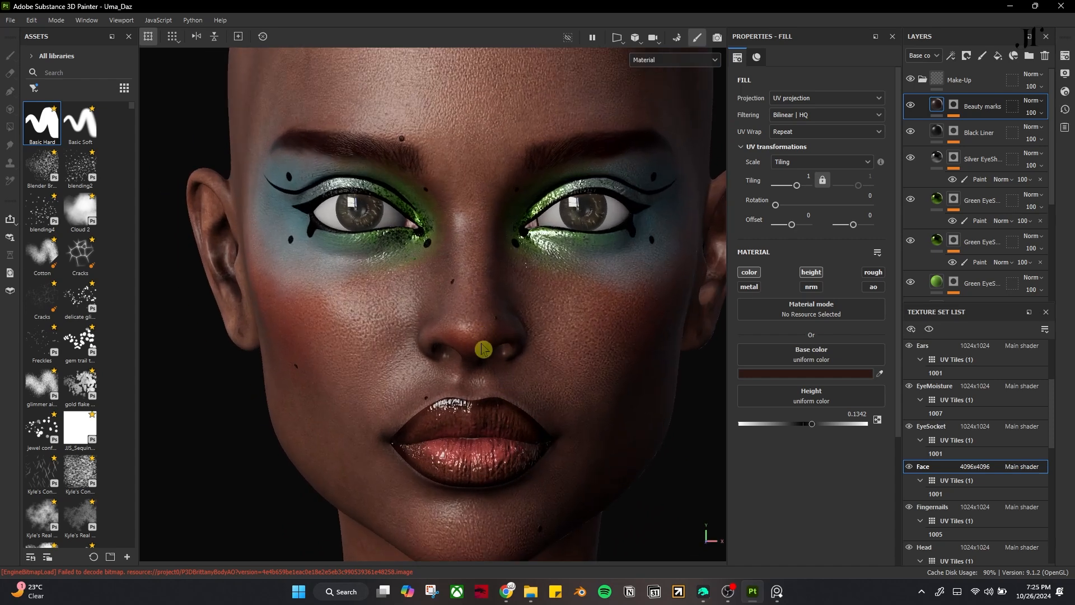
# - Remove the beauty mark beside the nose bridge from the Beauty marks mask with a black brush at size 1.33
pyautogui.click(967, 117)
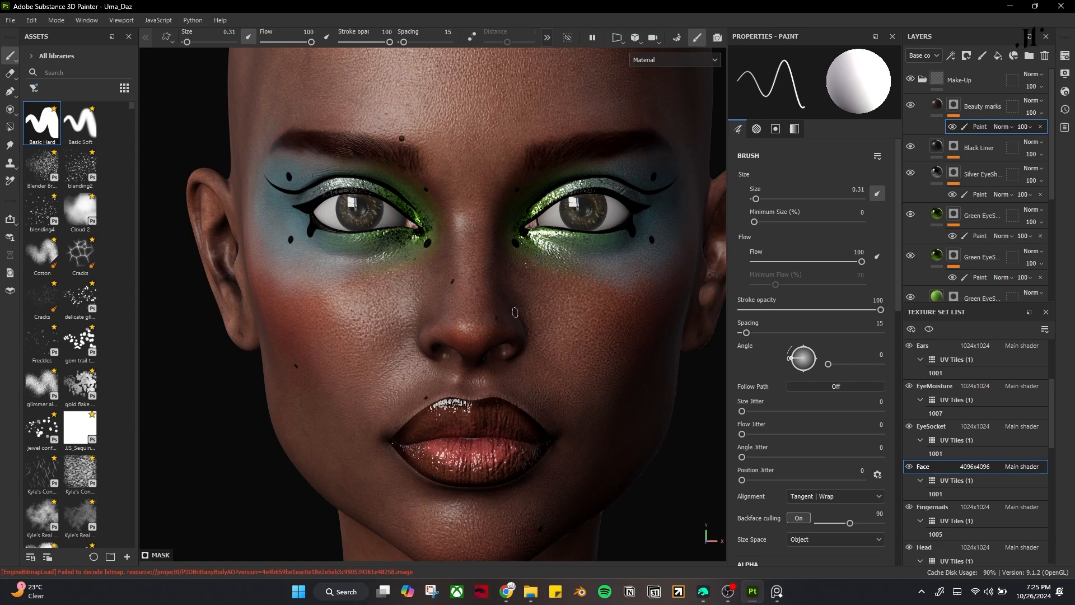
pyautogui.press(']')
pyautogui.press(']')
pyautogui.press(']')
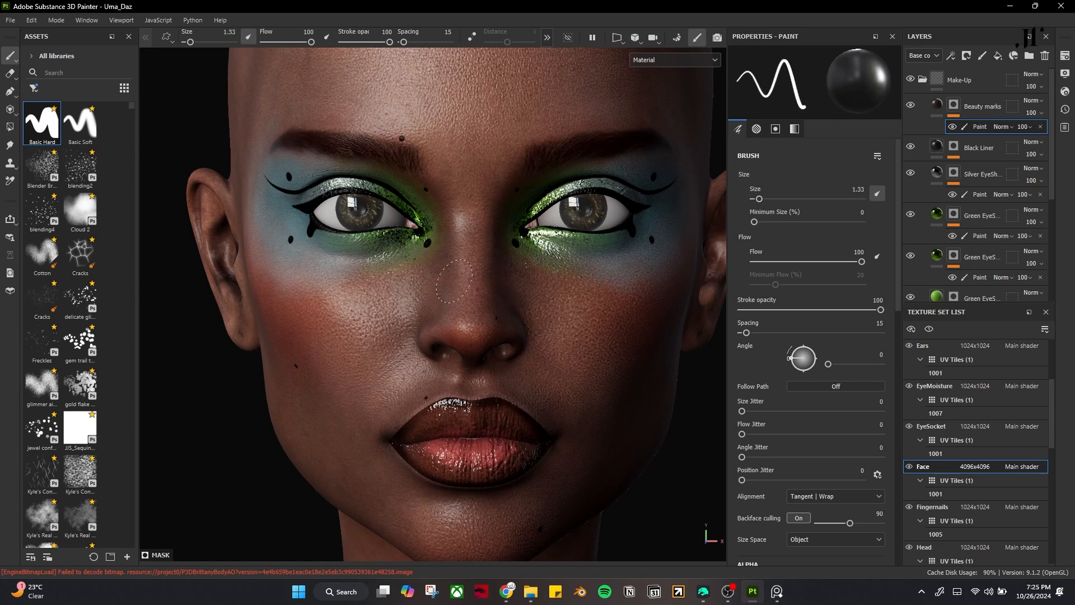
pyautogui.press('[')
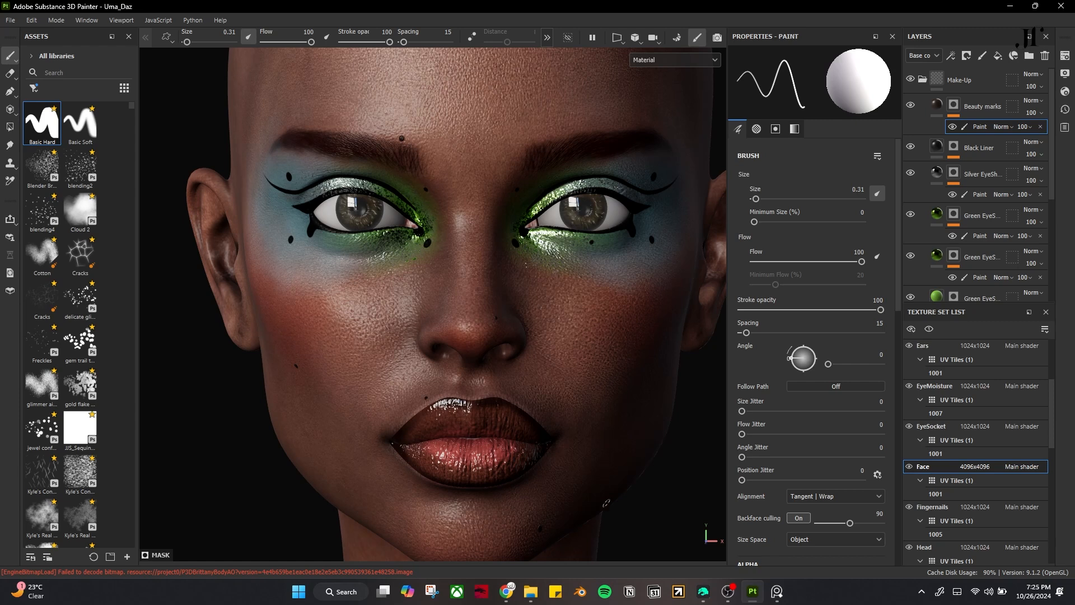
pyautogui.scroll(-5, 606, 503)
pyautogui.moveTo(605, 488)
pyautogui.keyDown('alt'); pyautogui.mouseDown()
pyautogui.moveTo(485, 480)
pyautogui.moveTo(703, 492)
pyautogui.moveTo(610, 483)
pyautogui.mouseUp(); pyautogui.keyUp('alt')
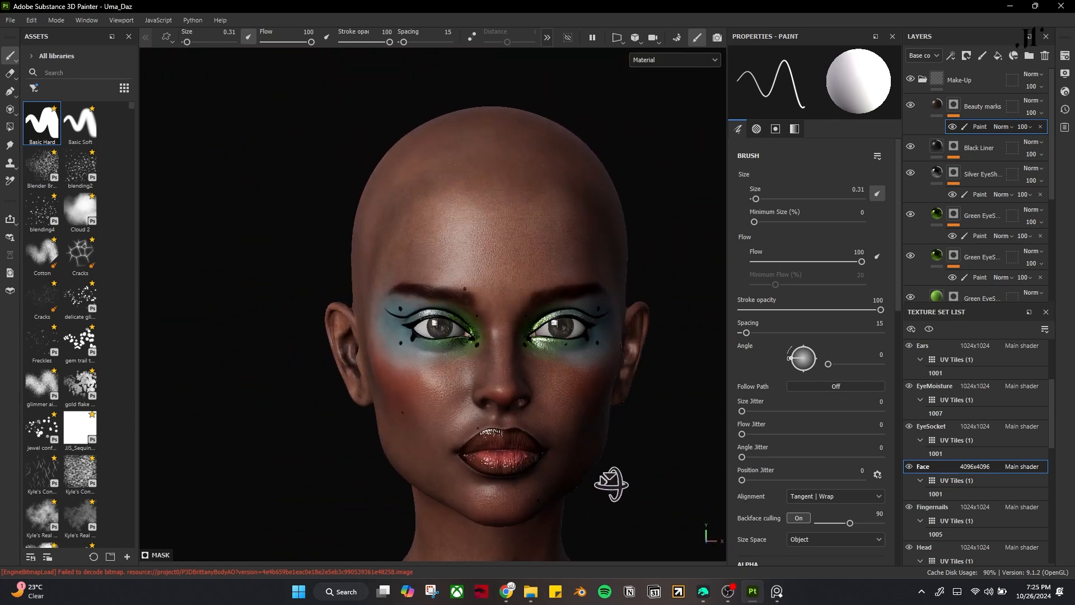
pyautogui.keyDown('alt'); pyautogui.moveTo(610, 482); pyautogui.dragTo(603, 418, button='middle'); pyautogui.keyUp('alt')
pyautogui.keyDown('alt'); pyautogui.moveTo(603, 418); pyautogui.dragTo(624, 424); pyautogui.keyUp('alt')
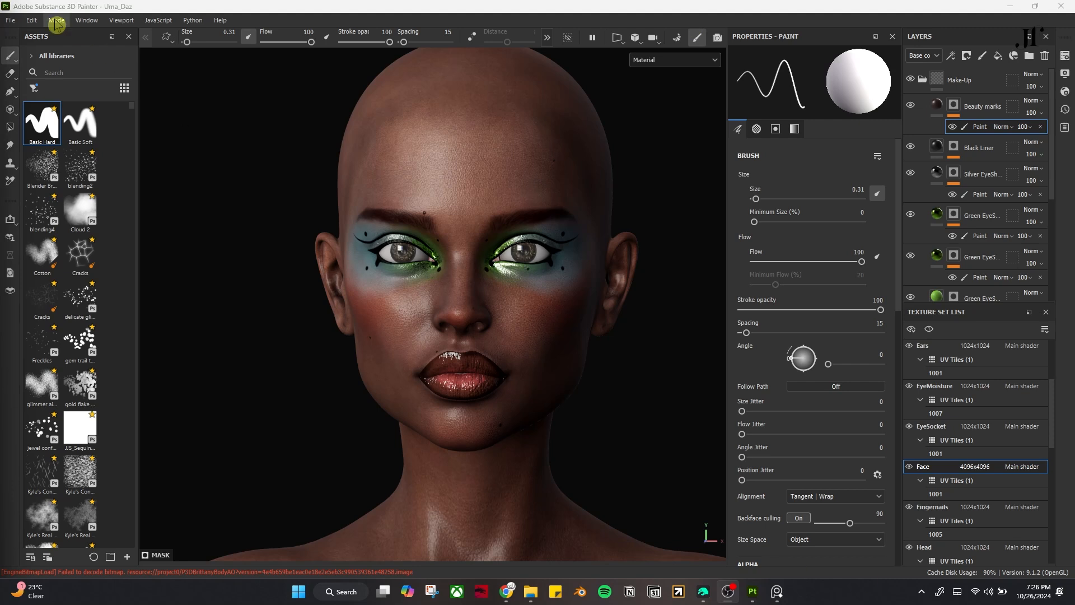
# - Start a texture export and exclude Toenails, Teeth, Sclera, Pupils, Mouth, Legs, Irises, Fingernails, EyeMoisture and Cornea
pyautogui.click(11, 20)
pyautogui.click(71, 198)
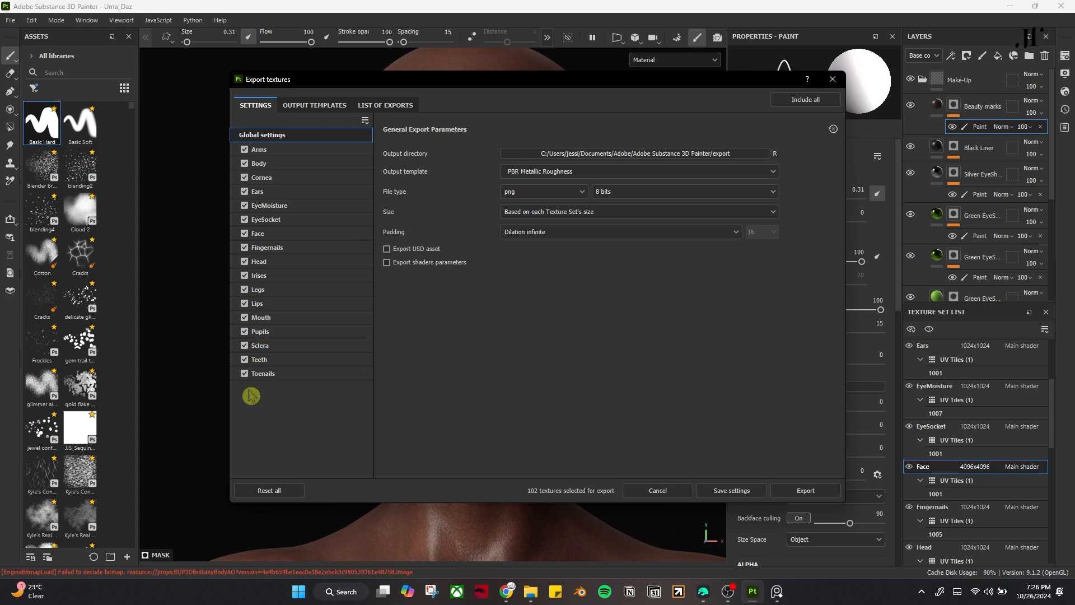
pyautogui.click(245, 359)
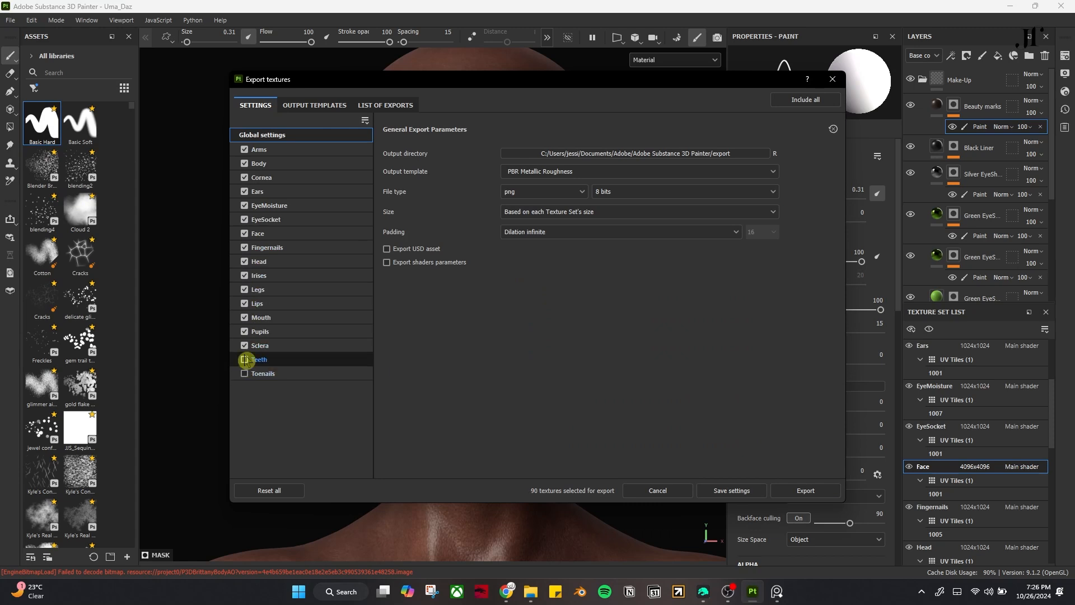
pyautogui.click(245, 345)
pyautogui.click(244, 331)
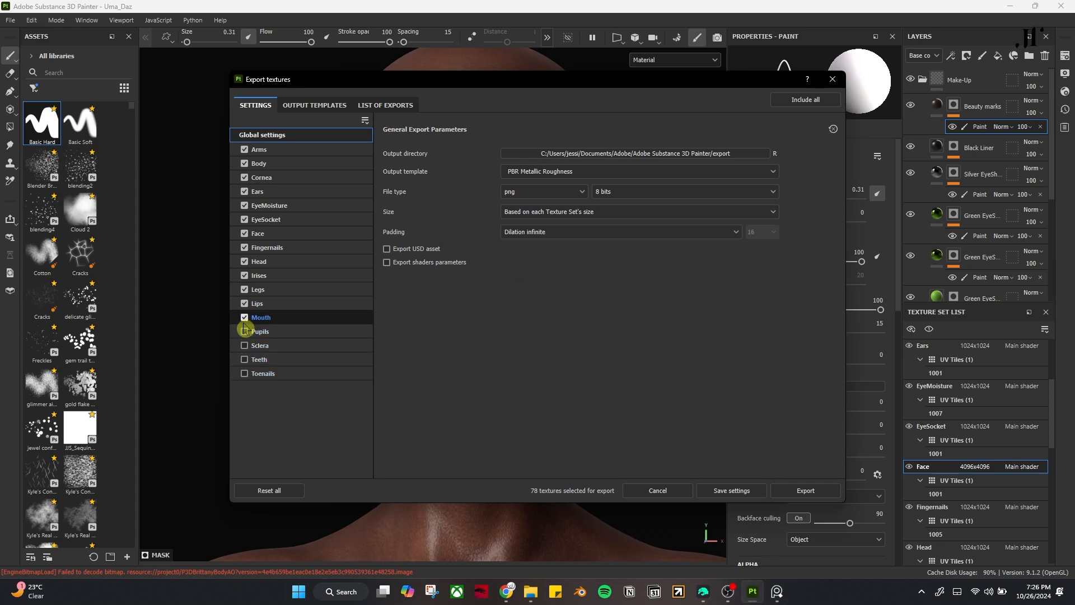
pyautogui.click(246, 318)
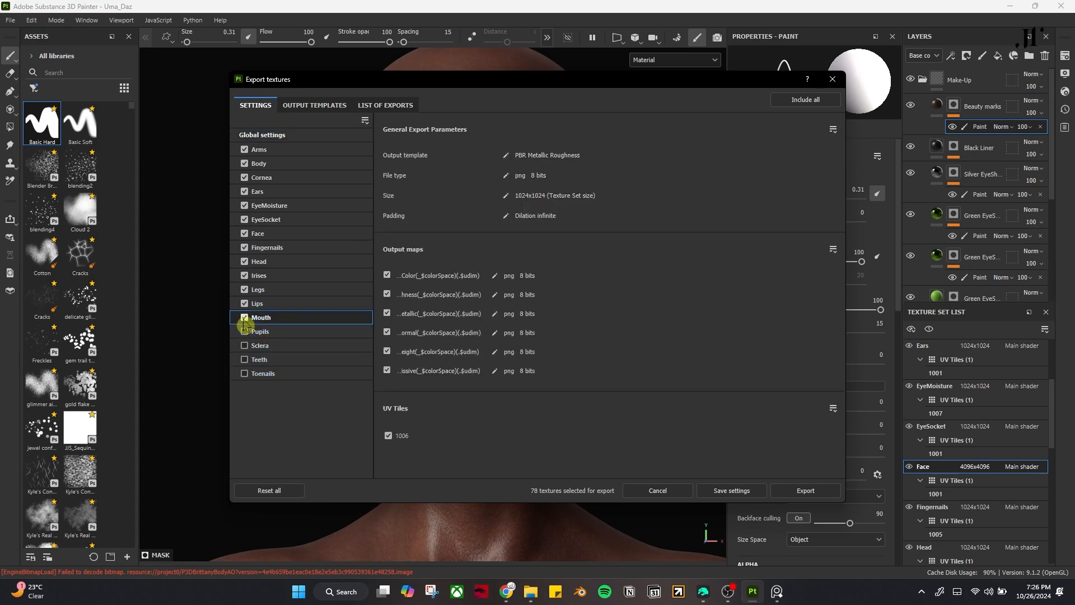
pyautogui.click(245, 289)
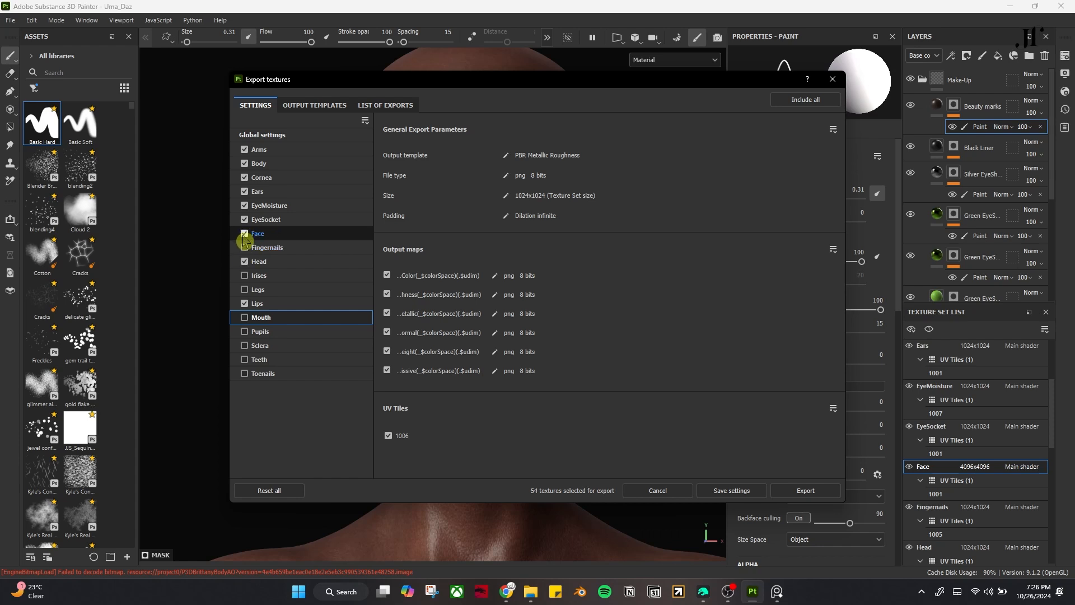
pyautogui.click(244, 206)
pyautogui.click(244, 177)
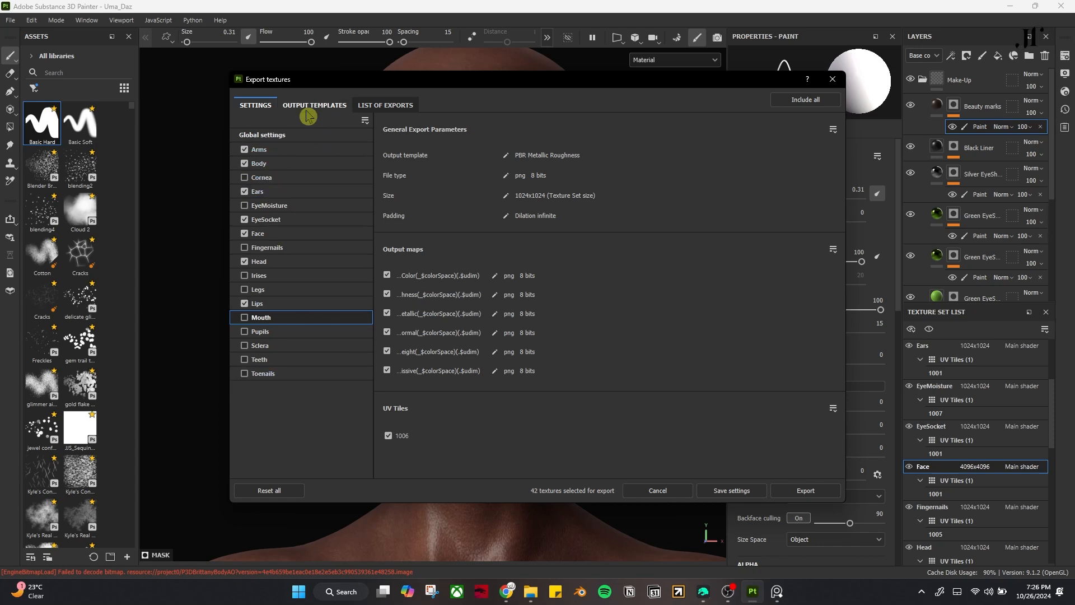
# - Exclude the emissive map from the Face, EyeSocket, Ears, Body, Arms and Lips exports, keeping the PBR Metallic Roughness template
pyautogui.click(283, 136)
pyautogui.click(558, 172)
pyautogui.click(562, 176)
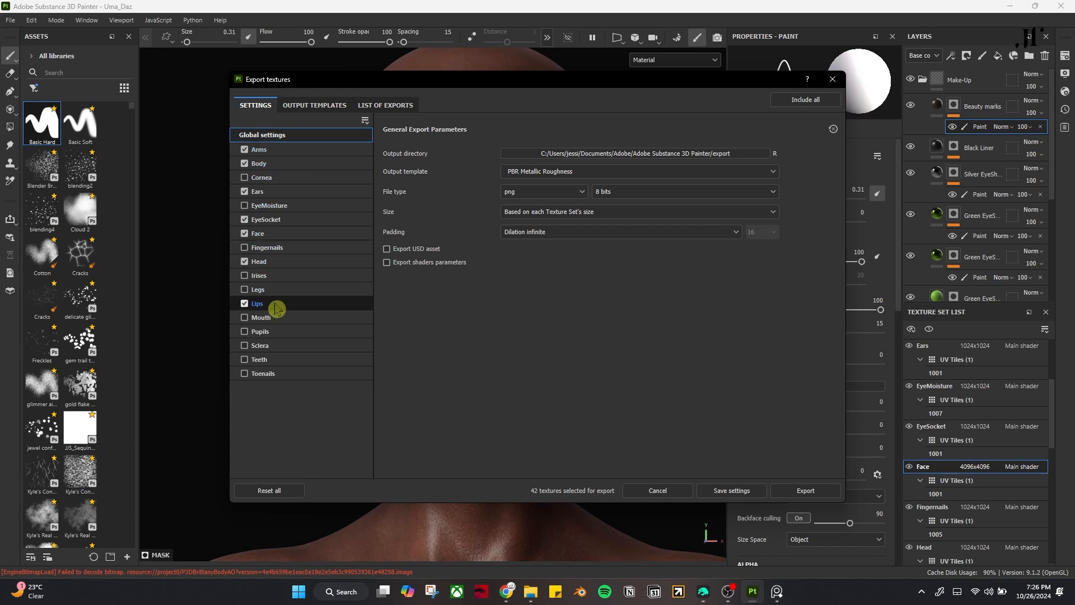
pyautogui.click(277, 236)
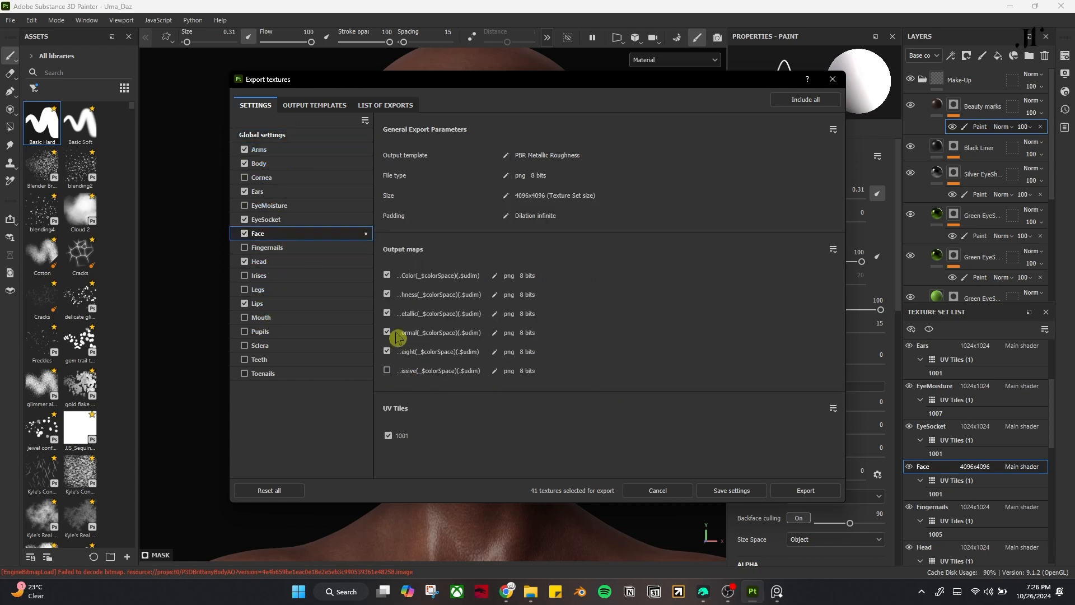
pyautogui.click(268, 220)
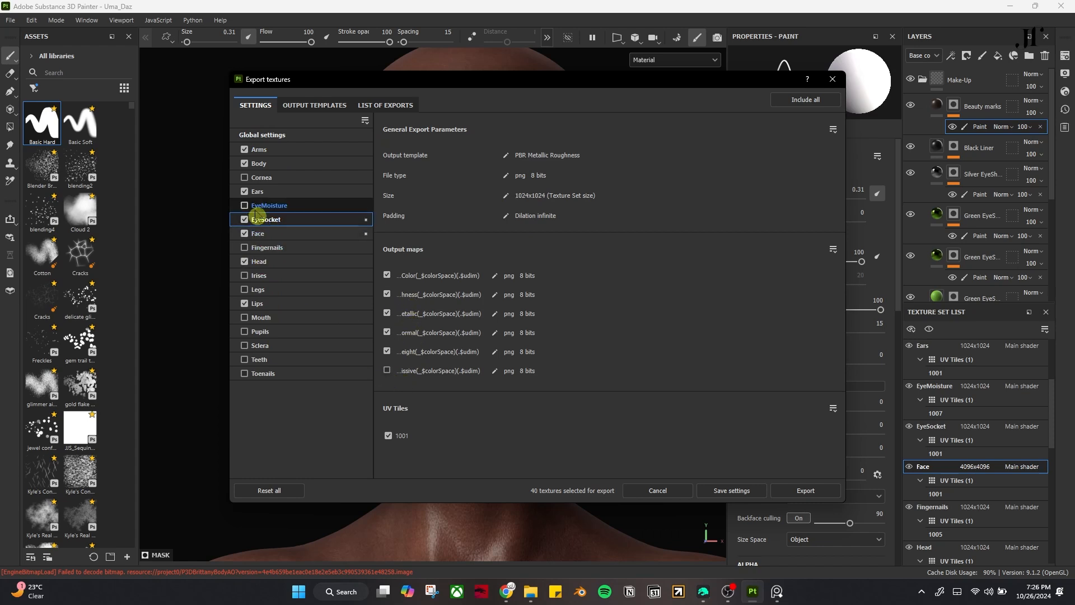
pyautogui.click(258, 191)
pyautogui.click(250, 163)
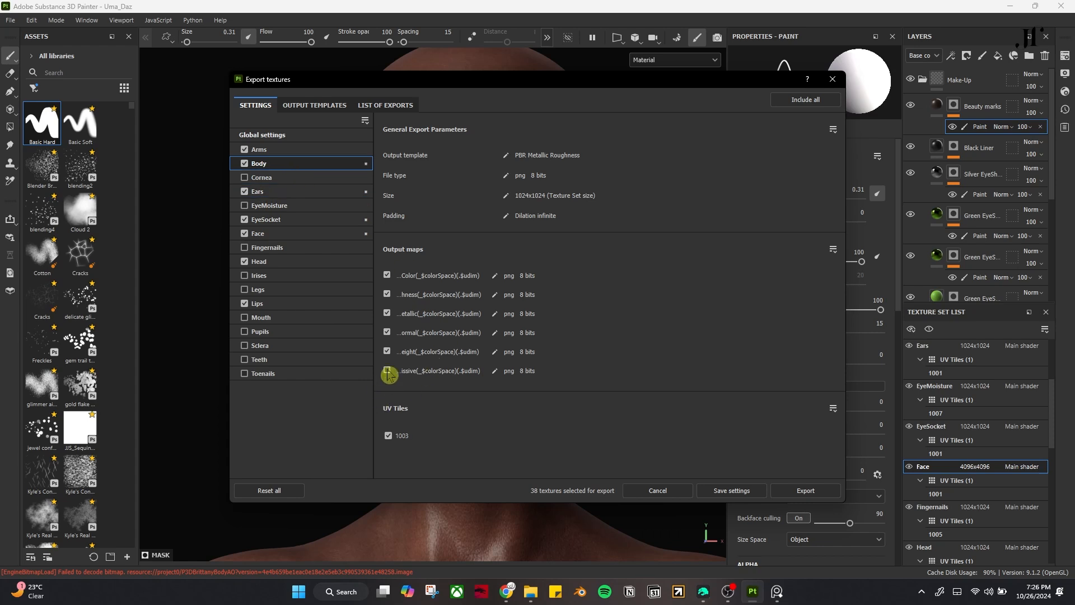
pyautogui.click(308, 150)
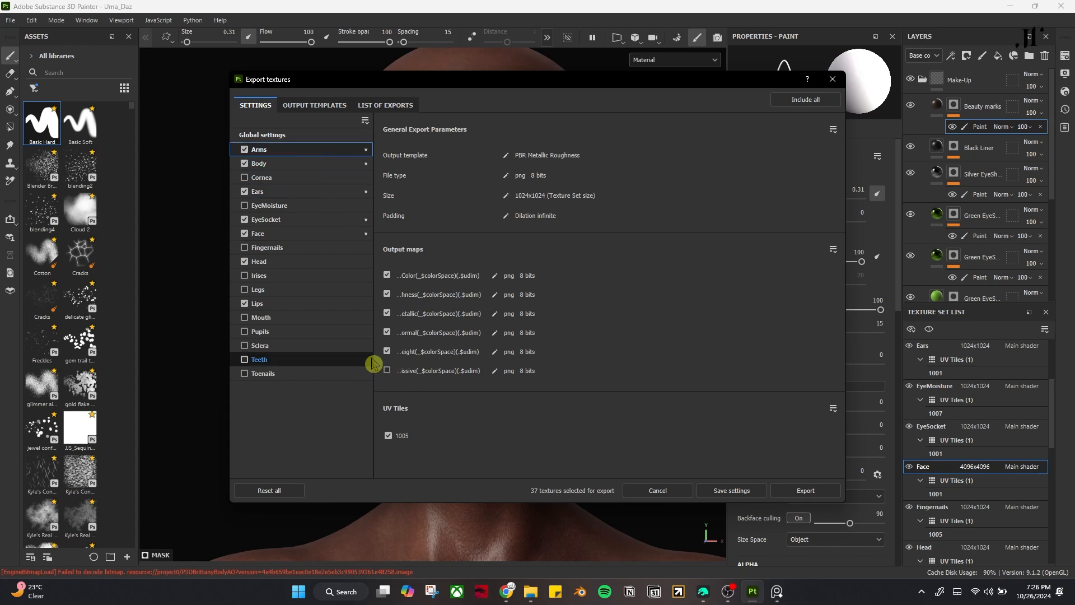
pyautogui.click(284, 303)
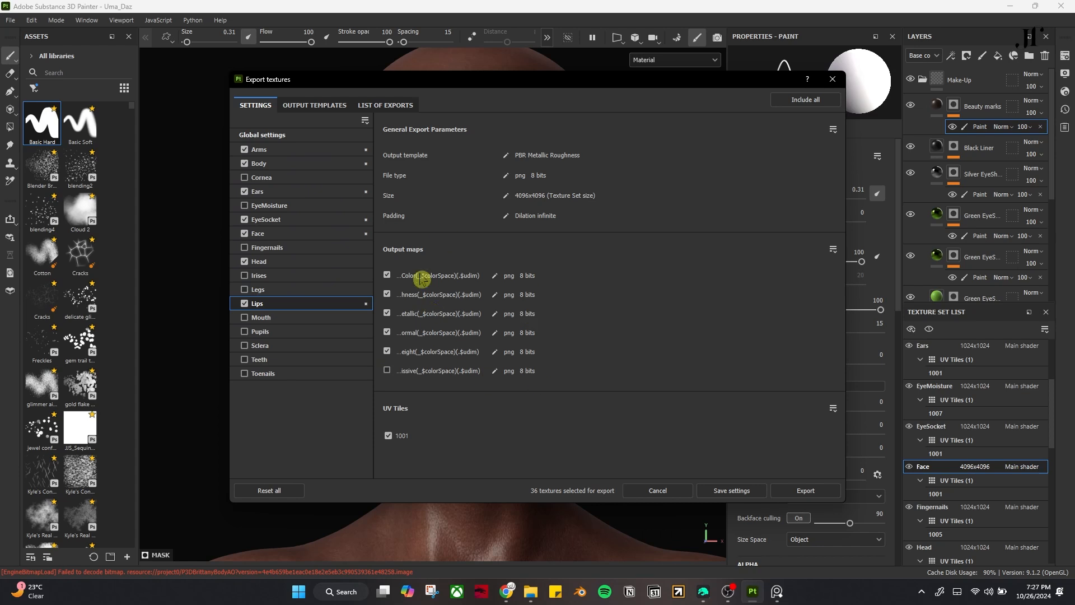
# - Review the list of texture files selected for export
pyautogui.click(280, 135)
pyautogui.click(373, 106)
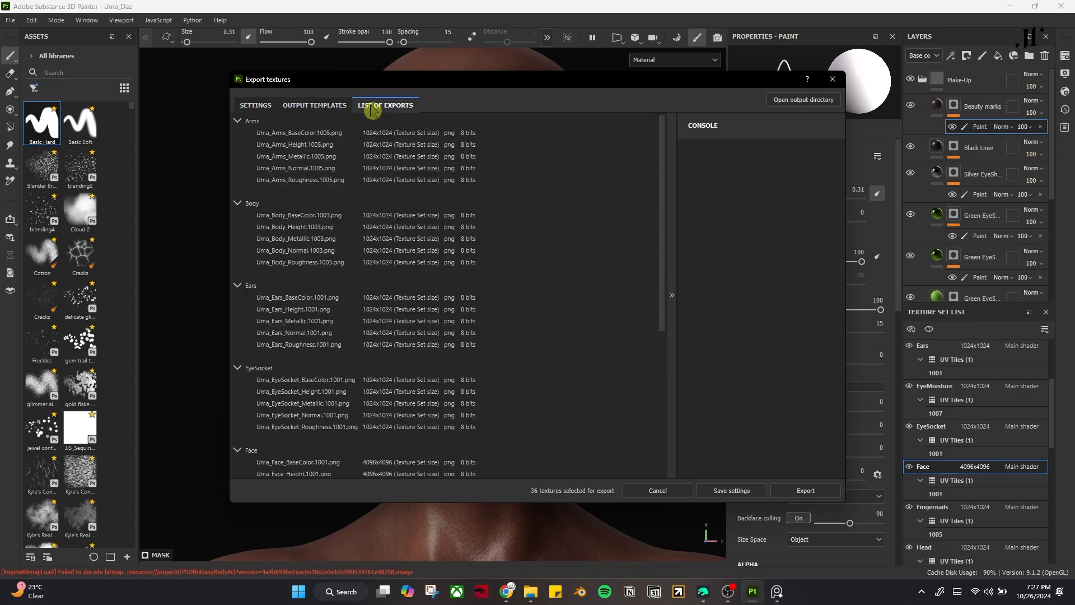
pyautogui.scroll(-6, 365, 275)
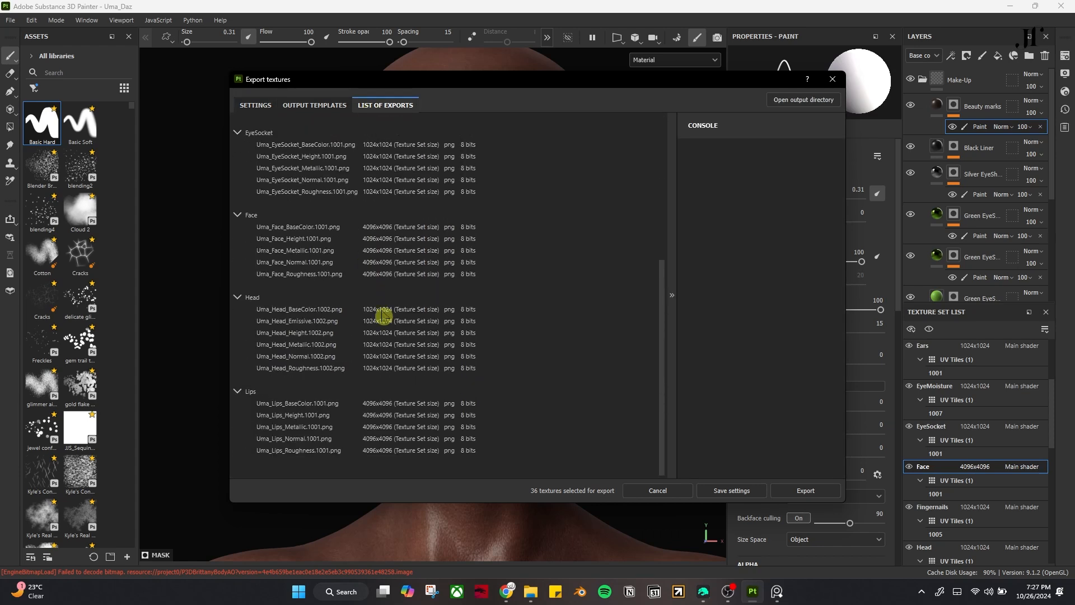
pyautogui.scroll(5, 292, 184)
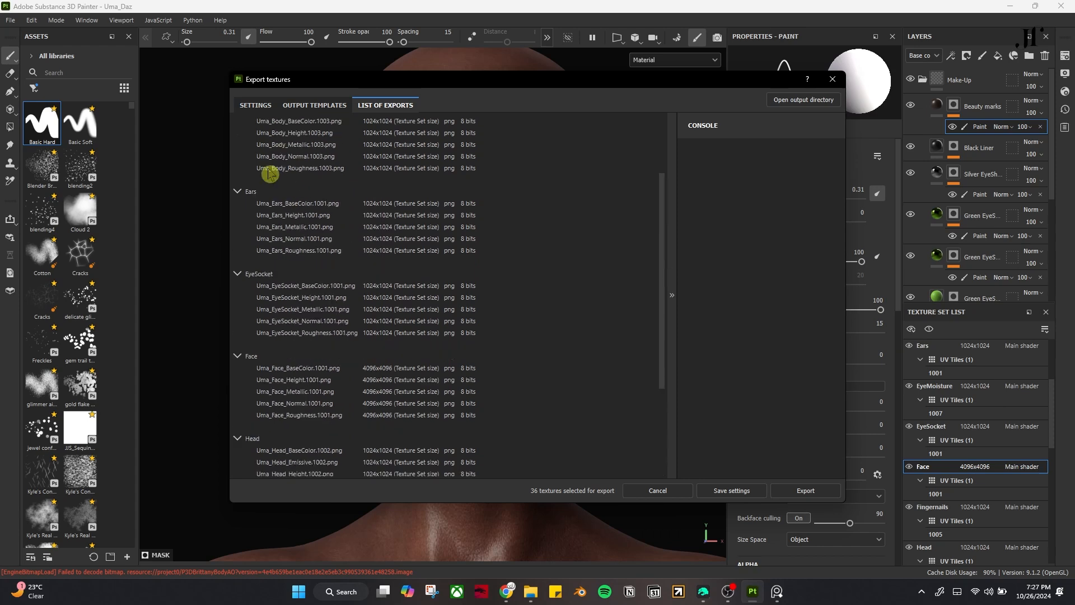
pyautogui.click(264, 109)
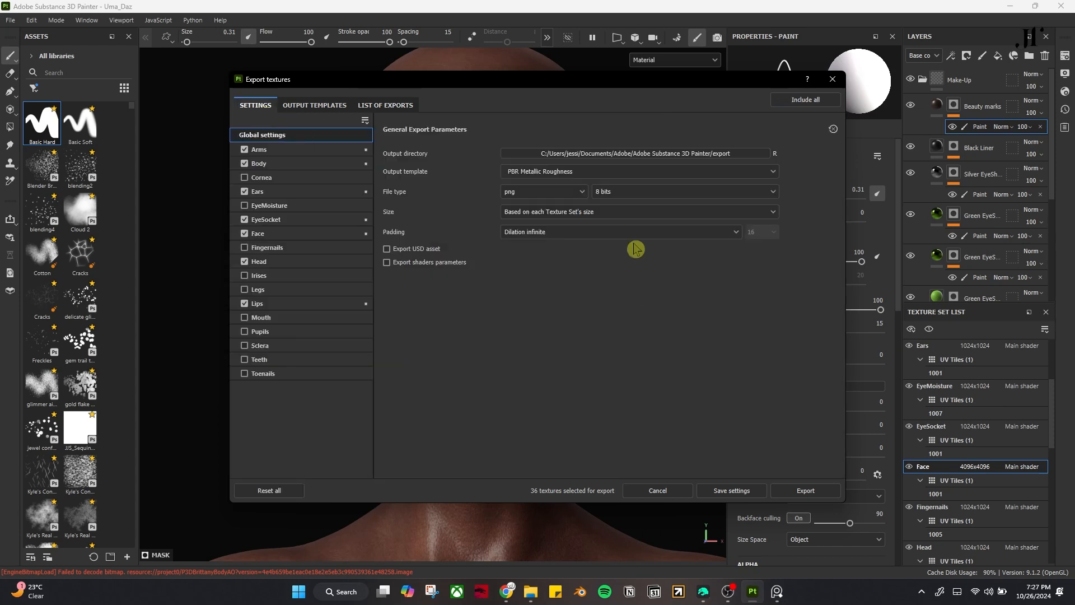
# - Export the selected textures at size 4096 to D:/2024 PROJECTS/DAZ Projects/Avatar/Susbtance/Uma_01
pyautogui.click(673, 154)
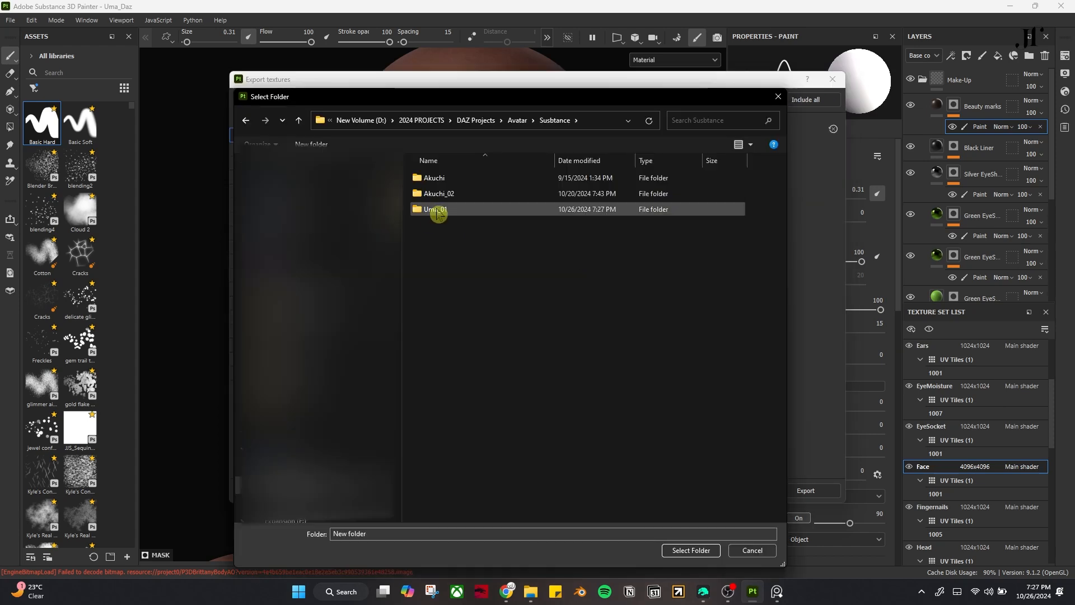
pyautogui.doubleClick(436, 209)
pyautogui.click(676, 550)
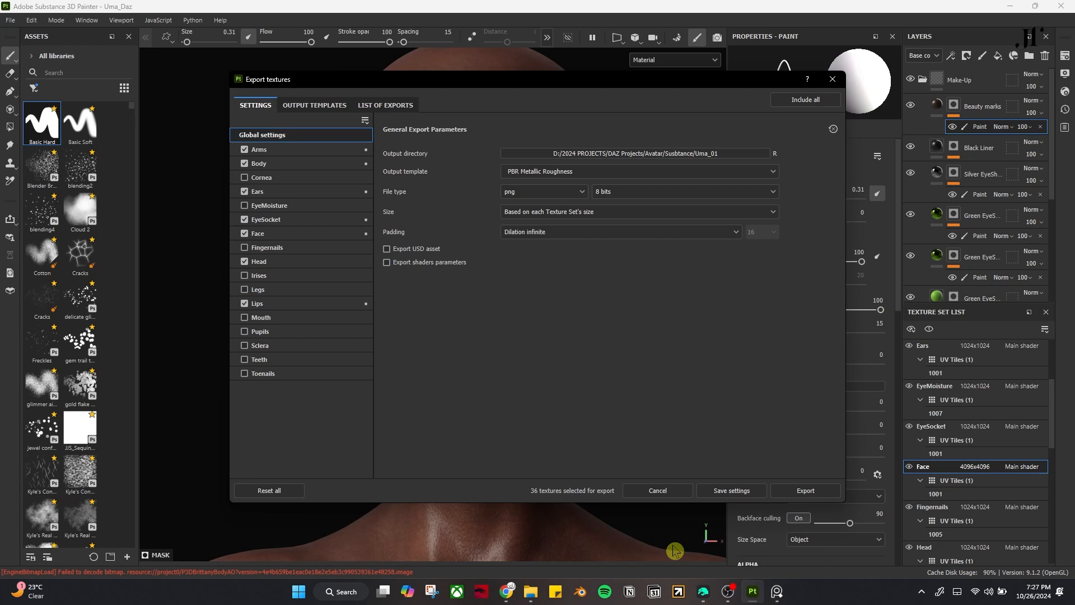
pyautogui.click(528, 212)
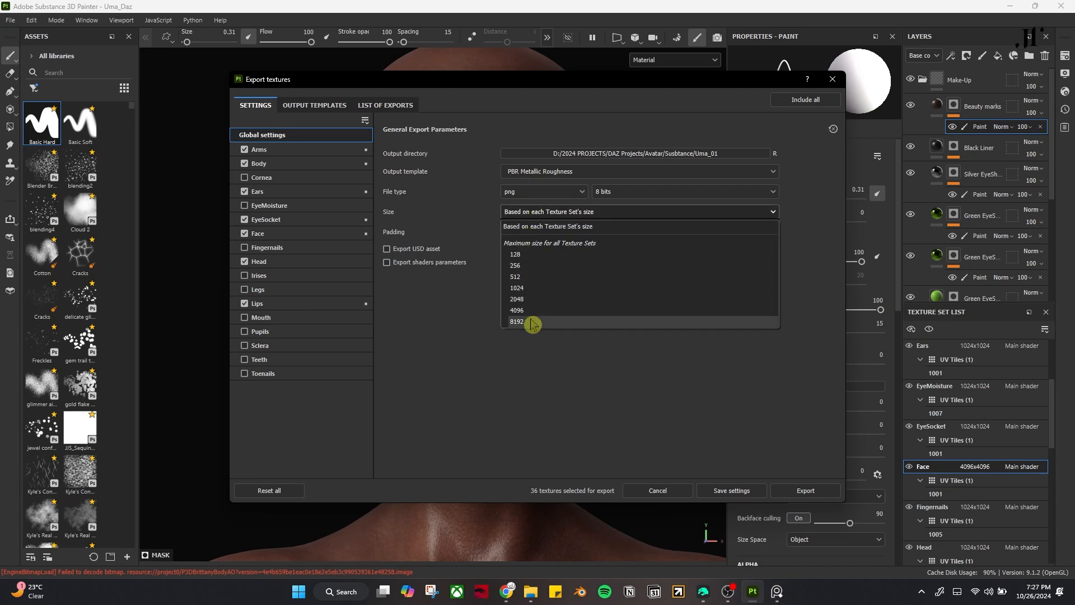
pyautogui.click(532, 310)
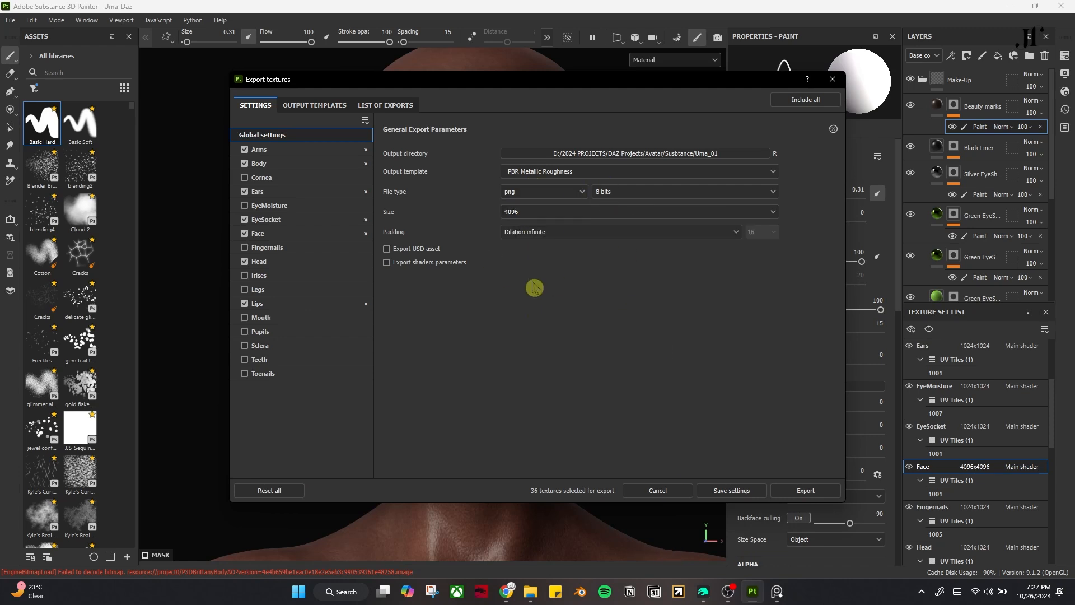
pyautogui.click(790, 492)
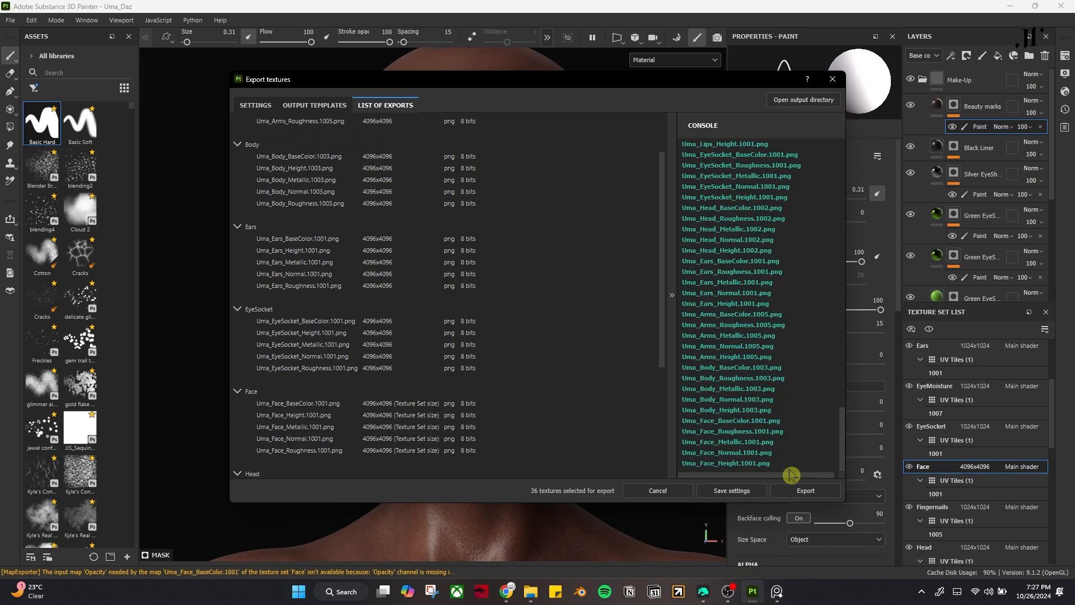
pyautogui.click(759, 498)
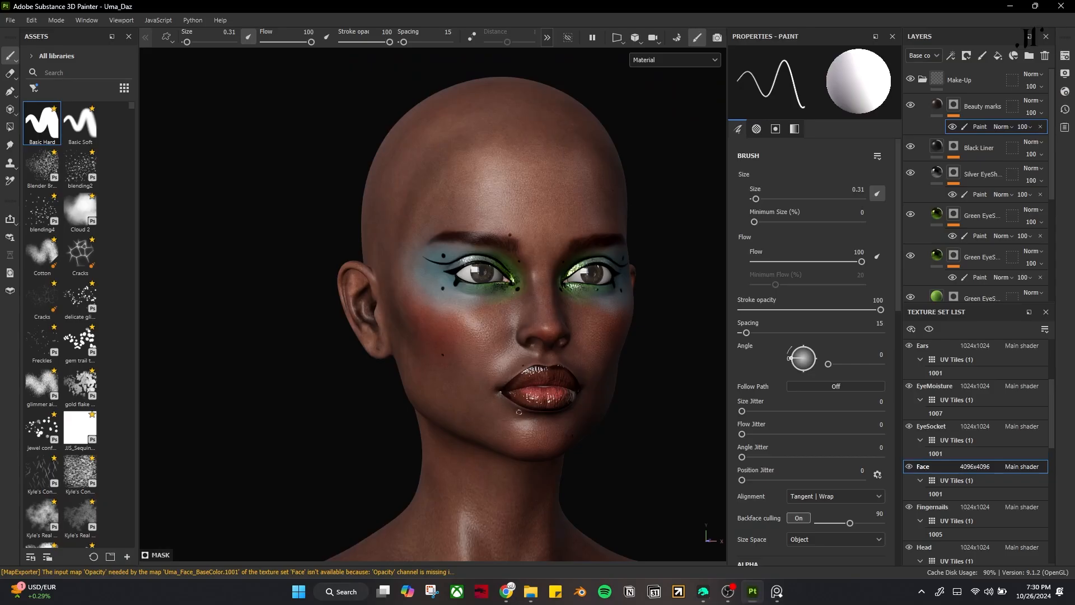
# - Switch to DAZ Studio and check the exported texture files in the Uma_01 folder
pyautogui.keyDown('alt'); pyautogui.moveTo(582, 426); pyautogui.dragTo(666, 539); pyautogui.keyUp('alt')
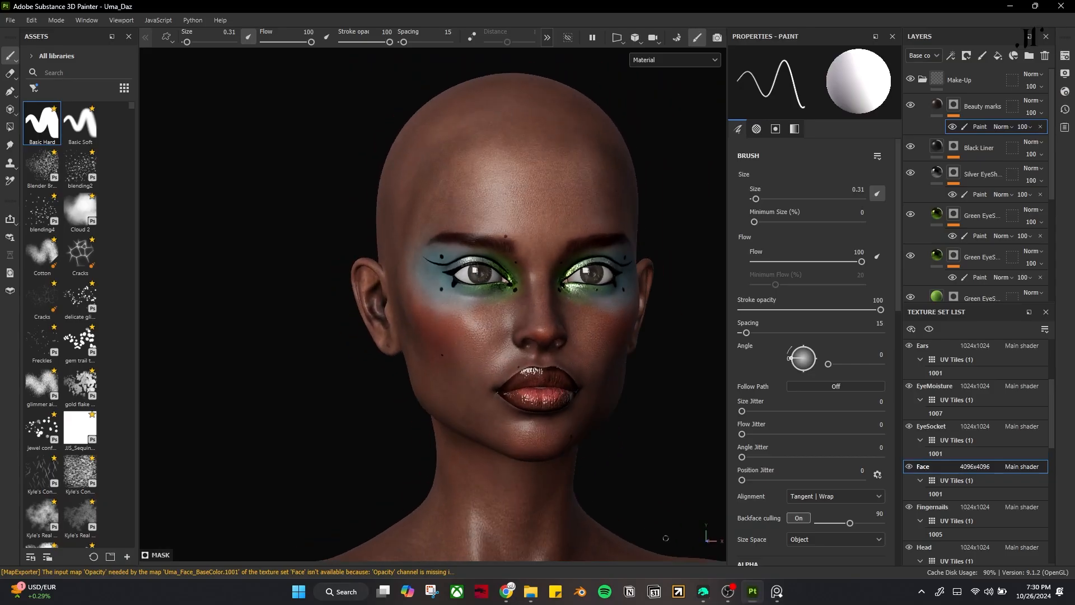
pyautogui.click(704, 595)
pyautogui.click(531, 592)
pyautogui.click(580, 541)
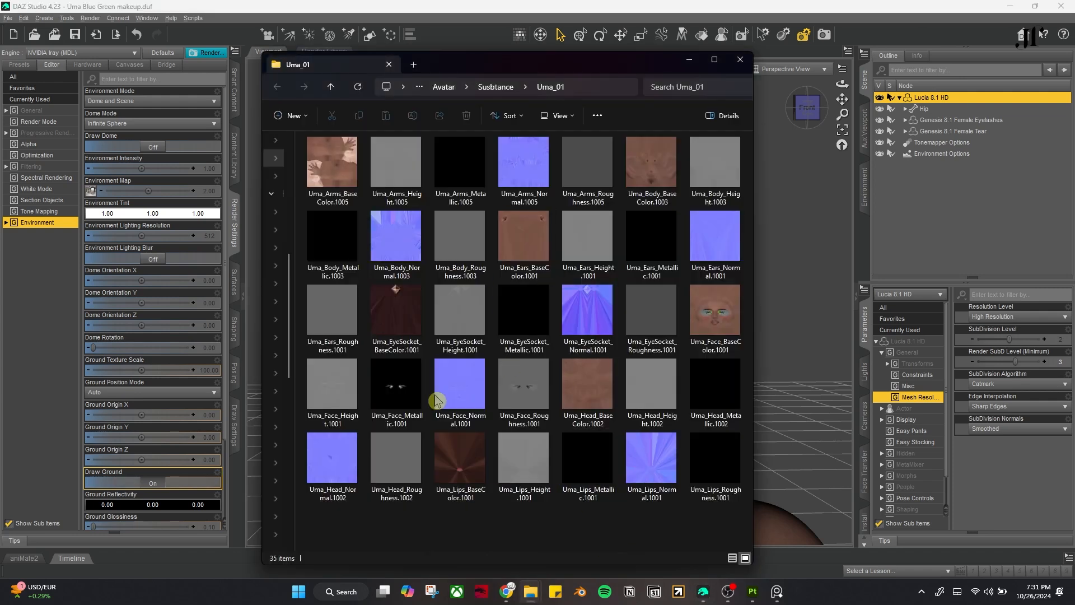
pyautogui.click(689, 59)
# - Copy the full path of the Uma_01 textures folder from File Explorer and return to DAZ Studio
pyautogui.moveTo(535, 595)
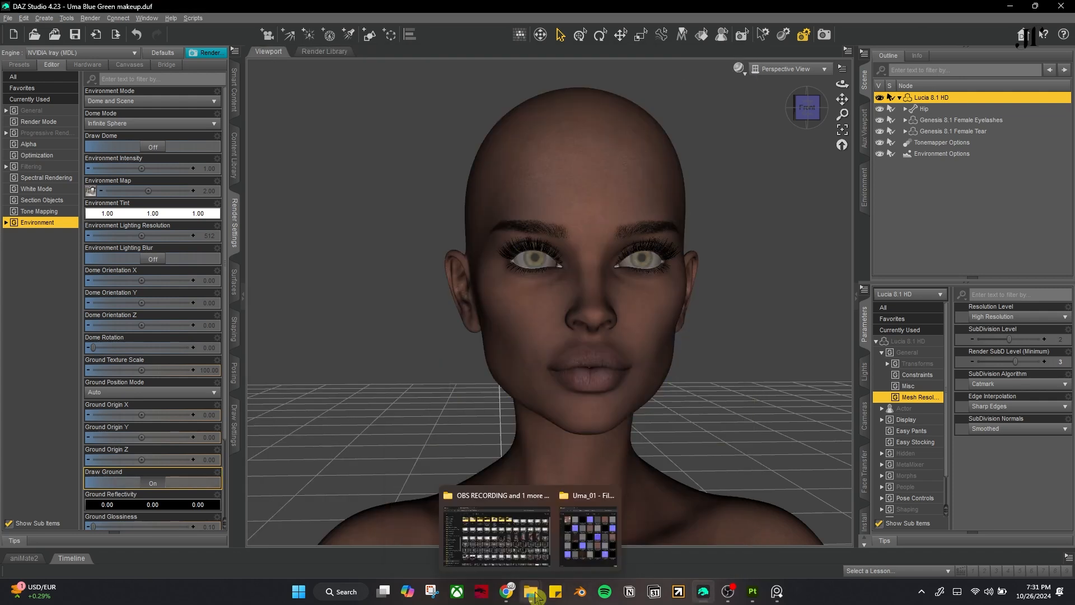
pyautogui.click(588, 535)
pyautogui.click(538, 84)
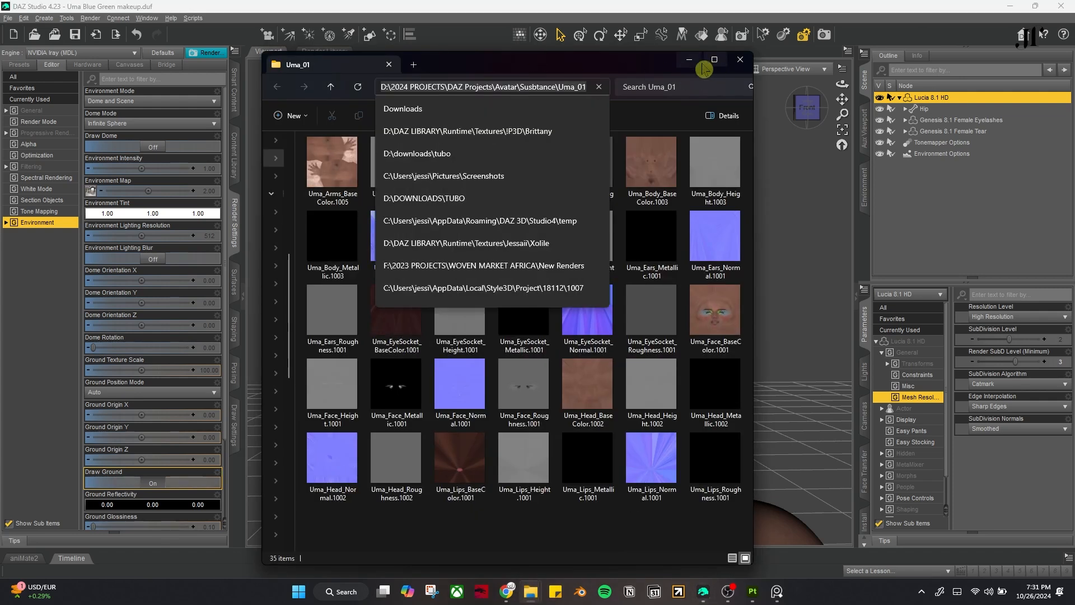
pyautogui.click(691, 59)
# - Close the folder view and load Uma_Face_BaseColor.1001 from the Uma_01 folder as the Face surface's Base Color map
pyautogui.click(695, 44)
pyautogui.click(583, 214)
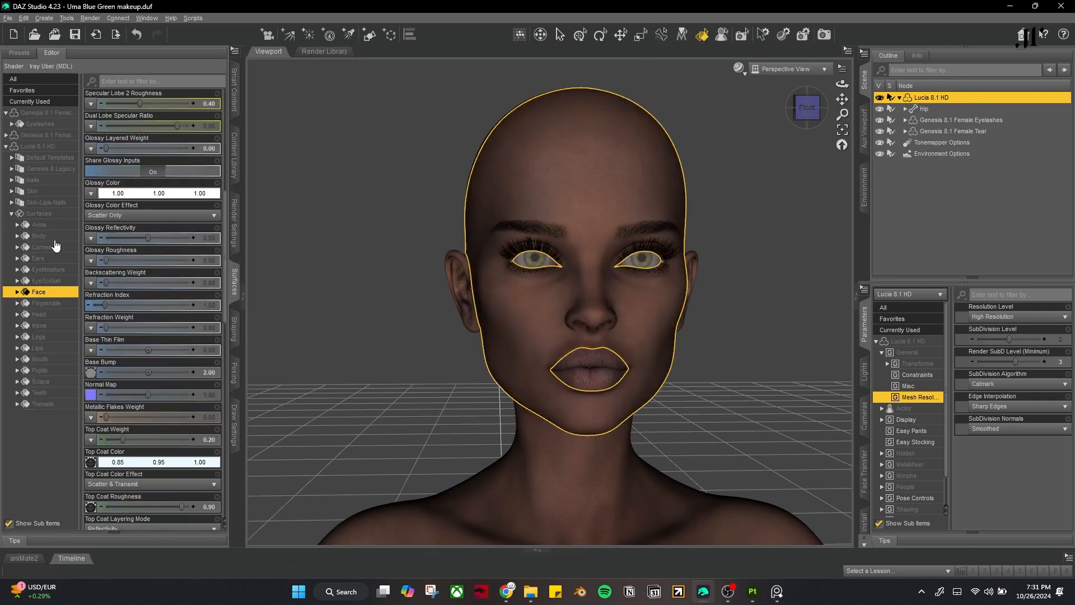
pyautogui.scroll(10, 112, 305)
pyautogui.click(91, 217)
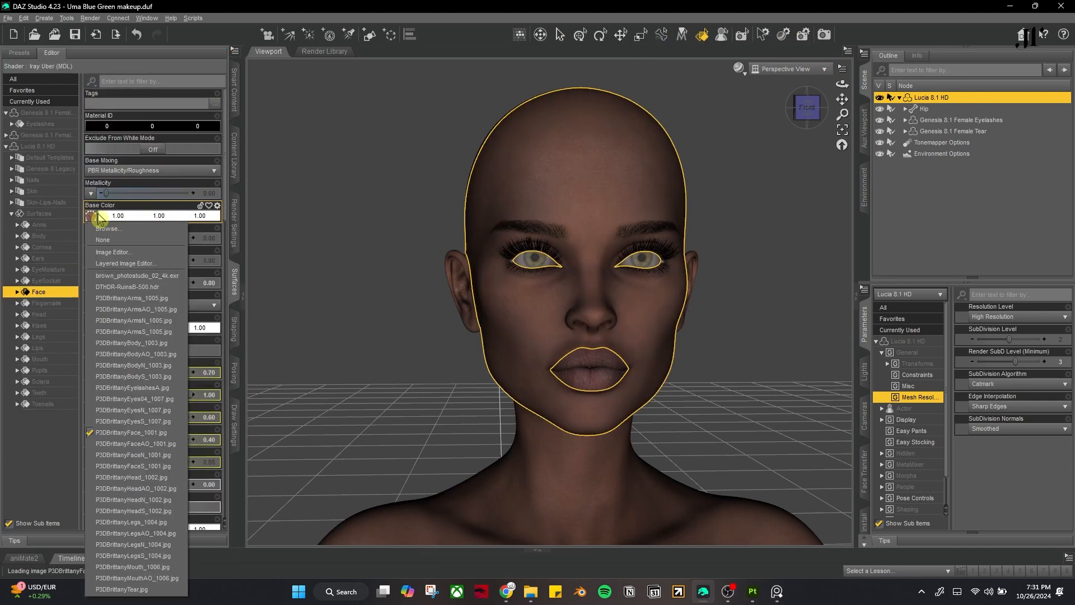
pyautogui.click(105, 234)
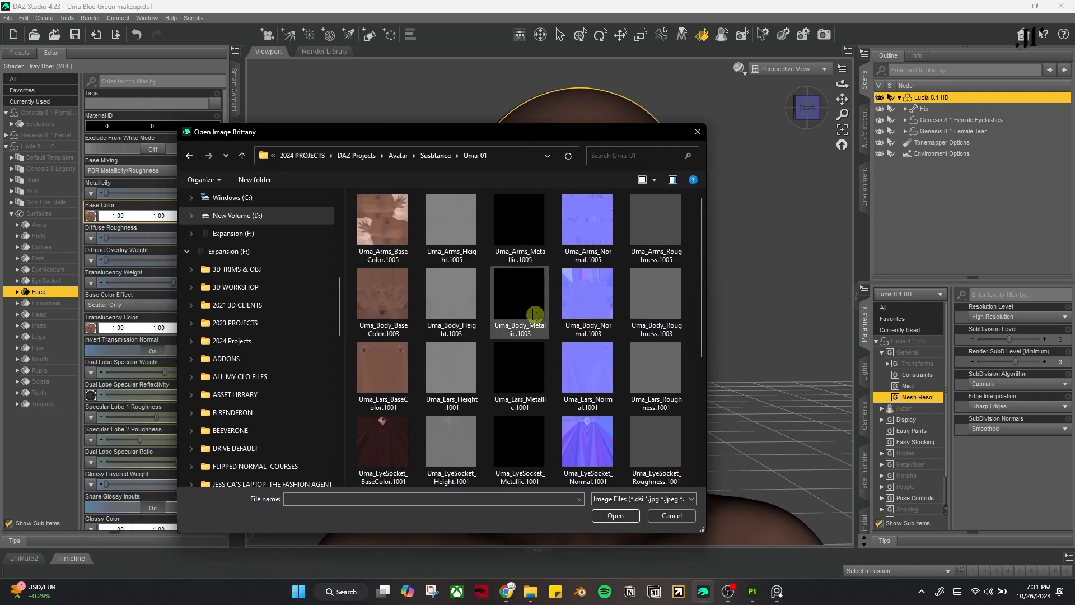
pyautogui.scroll(-5, 521, 336)
pyautogui.click(382, 367)
pyautogui.click(619, 518)
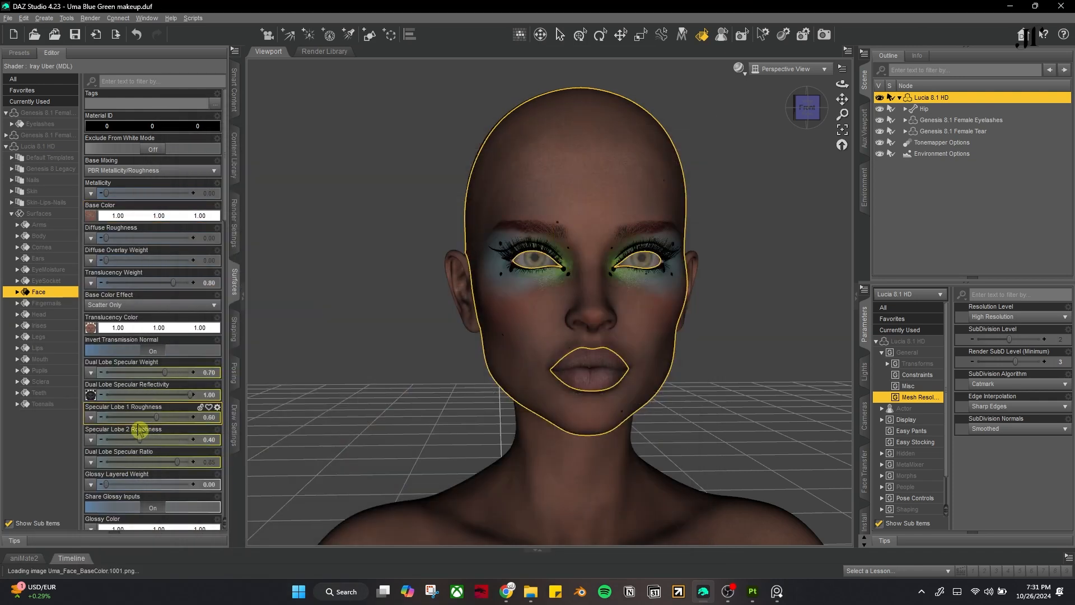
# - Set the Face surface's Diffuse Roughness to 1.00 and its Translucency Color map to Uma_Face_BaseColor.1001.png
pyautogui.click(560, 34)
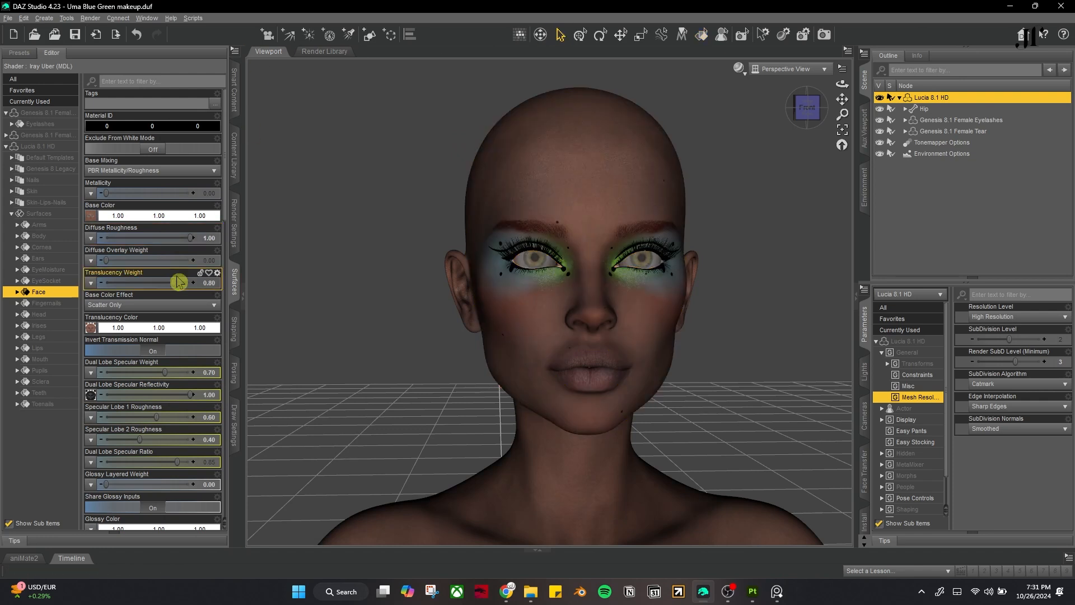
pyautogui.click(91, 330)
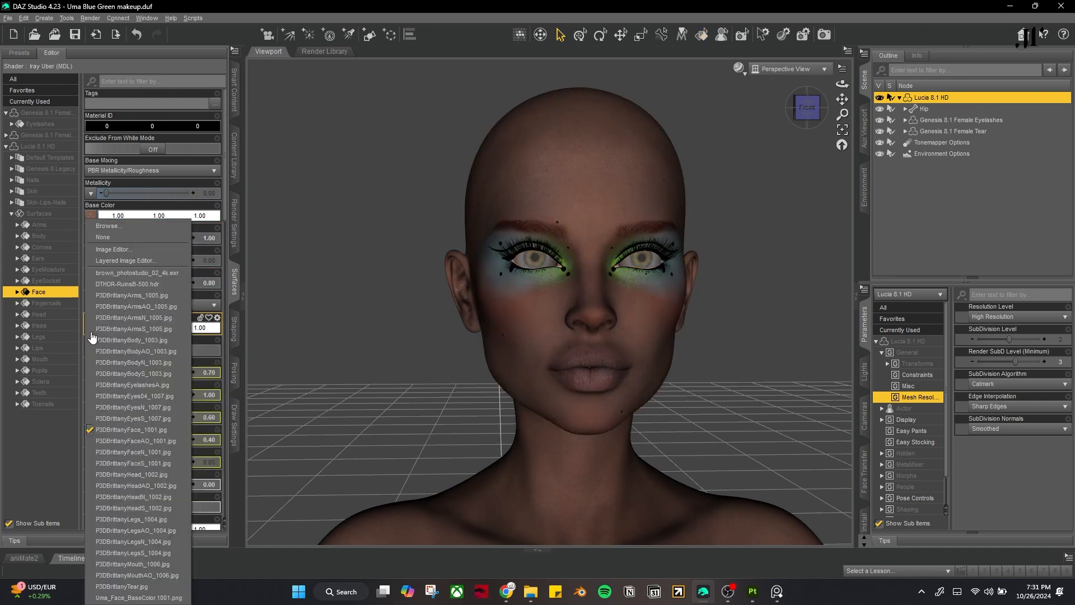
pyautogui.click(129, 598)
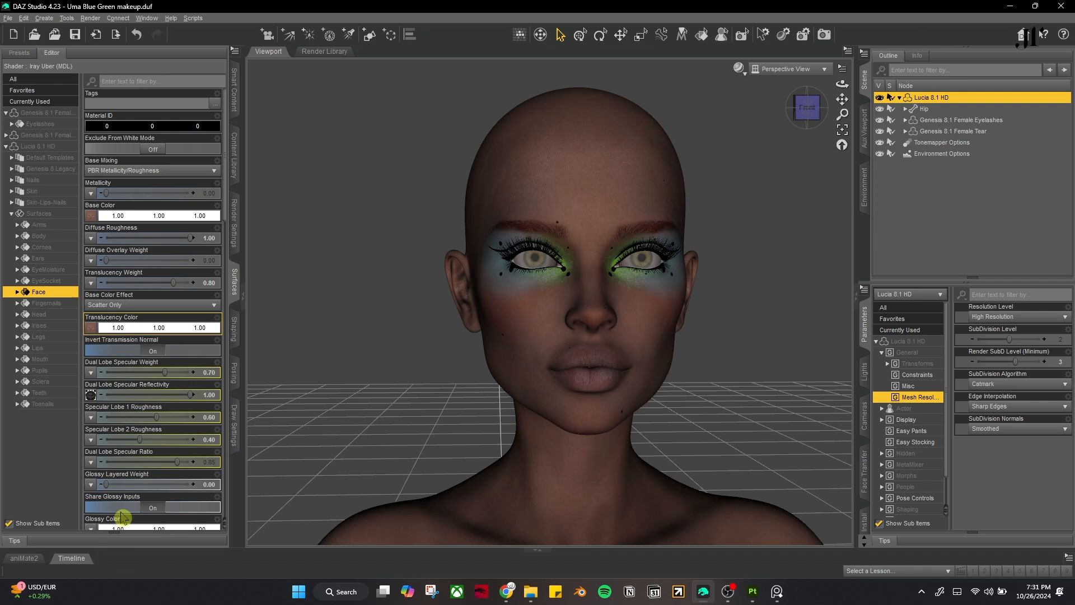
# - Load Uma_Face_Normal.1001 from the copied Uma_01 folder path as the Face surface's Normal Map
pyautogui.scroll(-5, 117, 415)
pyautogui.scroll(-5, 112, 426)
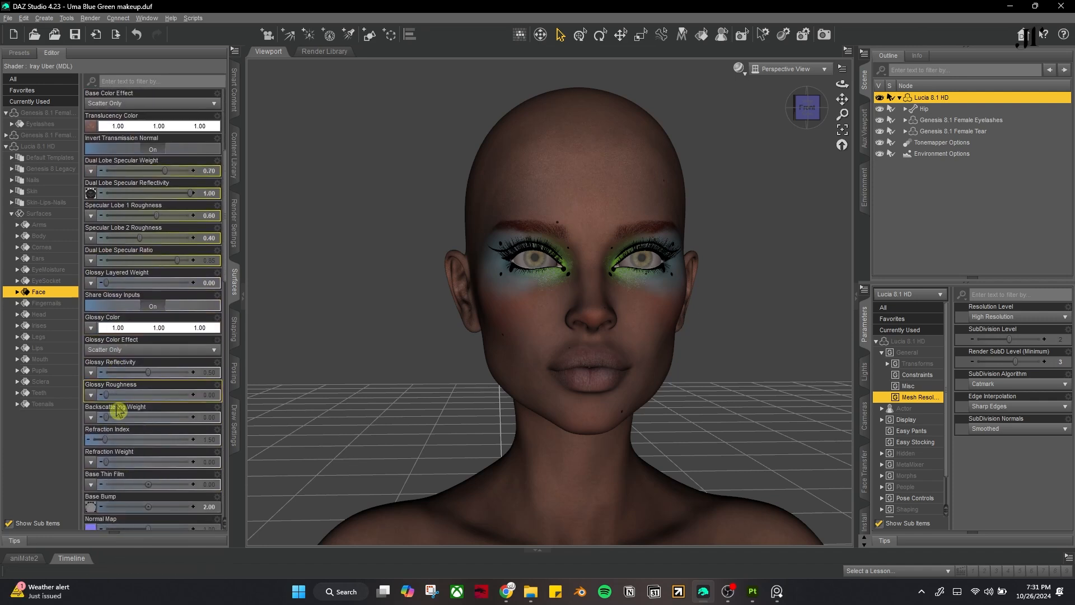
pyautogui.click(94, 459)
pyautogui.click(124, 226)
pyautogui.click(481, 156)
pyautogui.hotkey('ctrl', 'v')
pyautogui.press('Return')
pyautogui.scroll(-3, 479, 373)
pyautogui.click(588, 381)
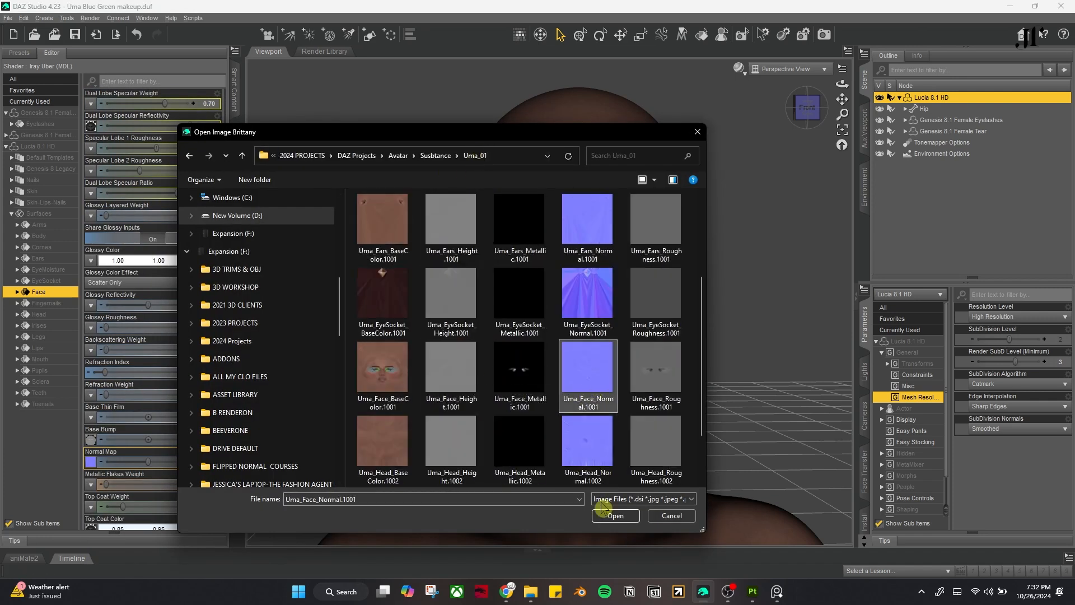
pyautogui.click(616, 516)
# - Replace the Face surface's Base Bump map with Uma_Face_Height.1001 from the Uma_01 folder
pyautogui.click(98, 455)
pyautogui.click(124, 226)
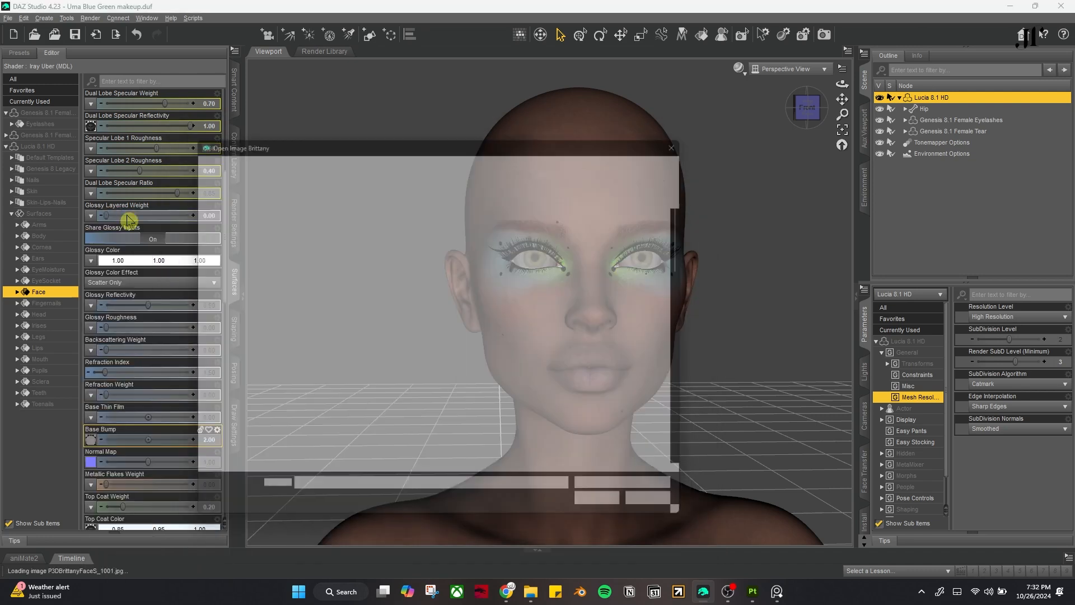
pyautogui.click(511, 155)
pyautogui.hotkey('ctrl', 'v')
pyautogui.press('Return')
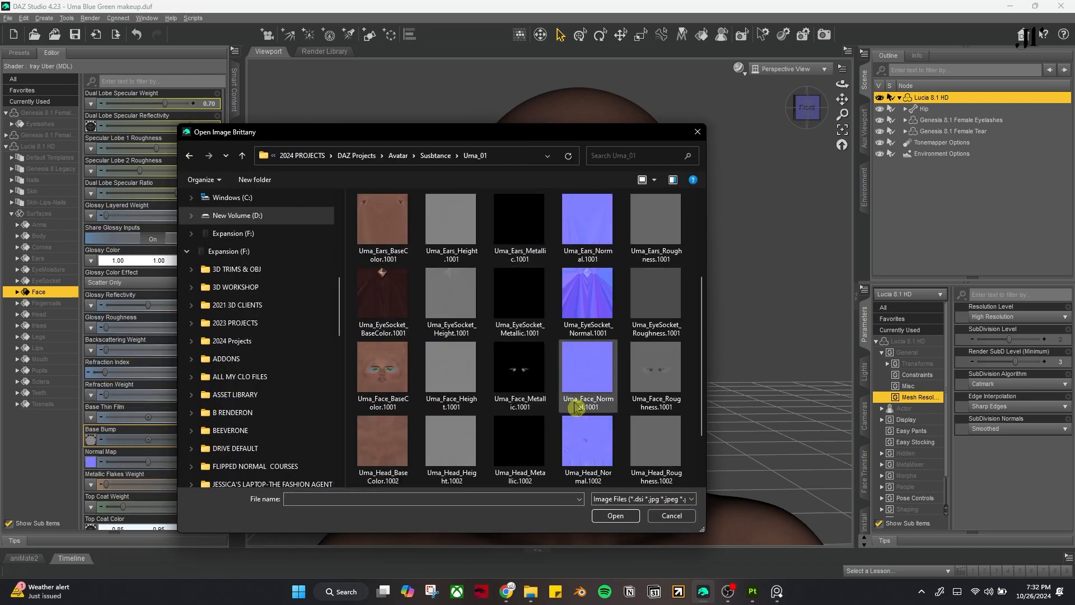
pyautogui.click(452, 381)
pyautogui.click(616, 515)
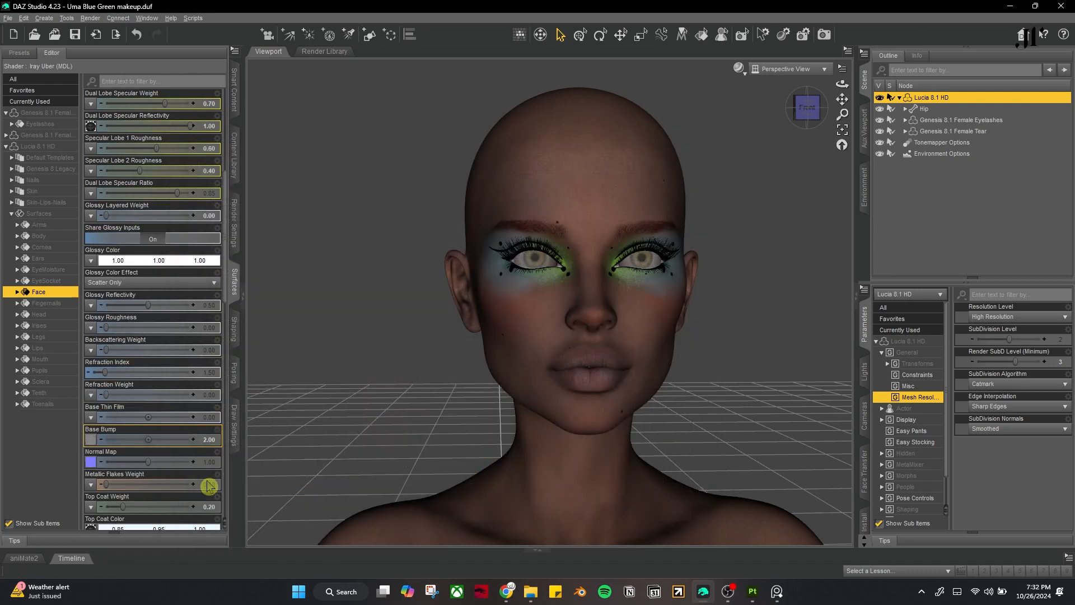
# - Apply Uma_Face_Metallic.1001 as the Face surface's Metallicity map and set Metallicity to 1.00
pyautogui.scroll(6, 140, 393)
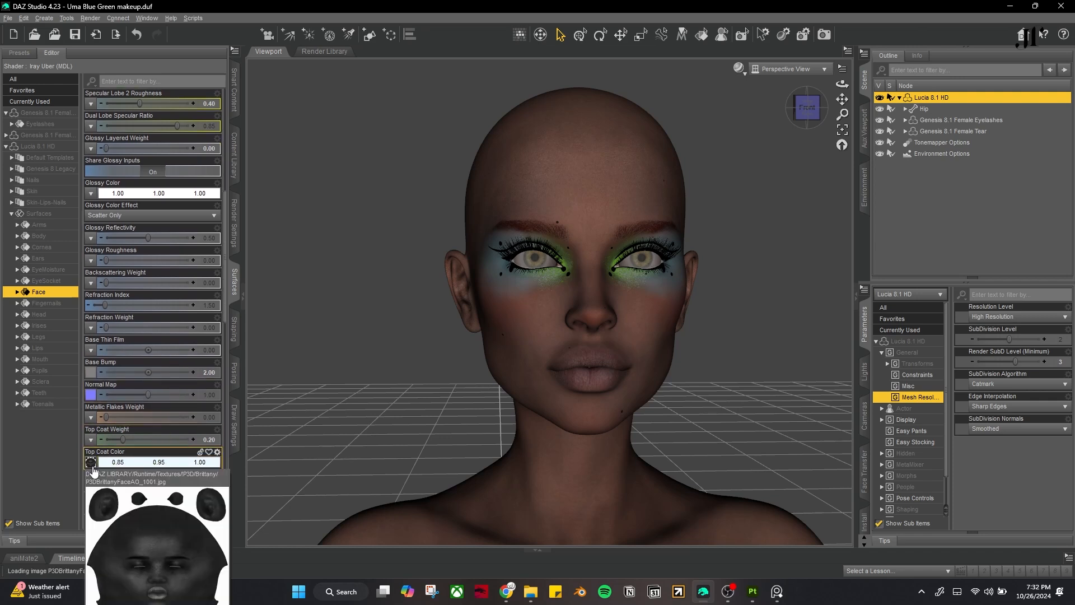
pyautogui.click(91, 193)
pyautogui.click(118, 205)
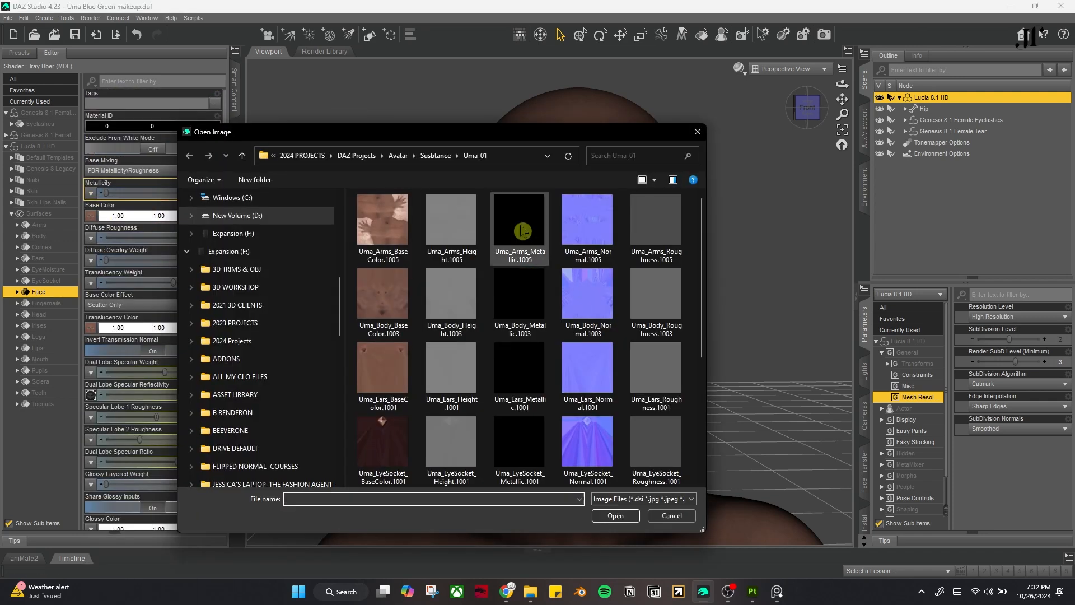
pyautogui.click(535, 323)
pyautogui.click(615, 516)
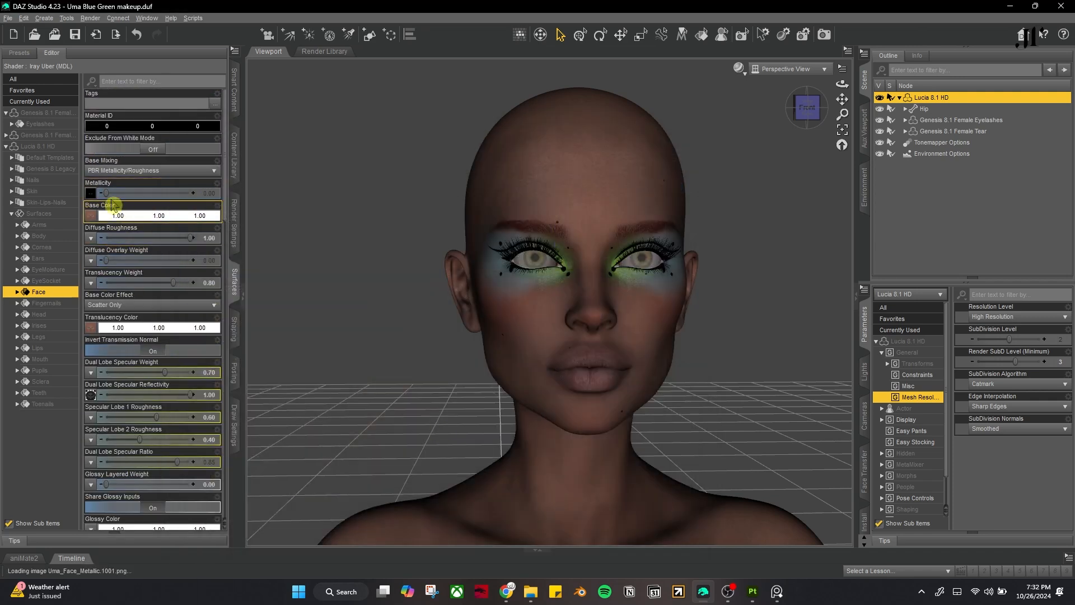
# - Preview the viewport in NVIDIA Iray and inspect the eye makeup up close from the front and both sides
pyautogui.scroll(-3, 765, 200)
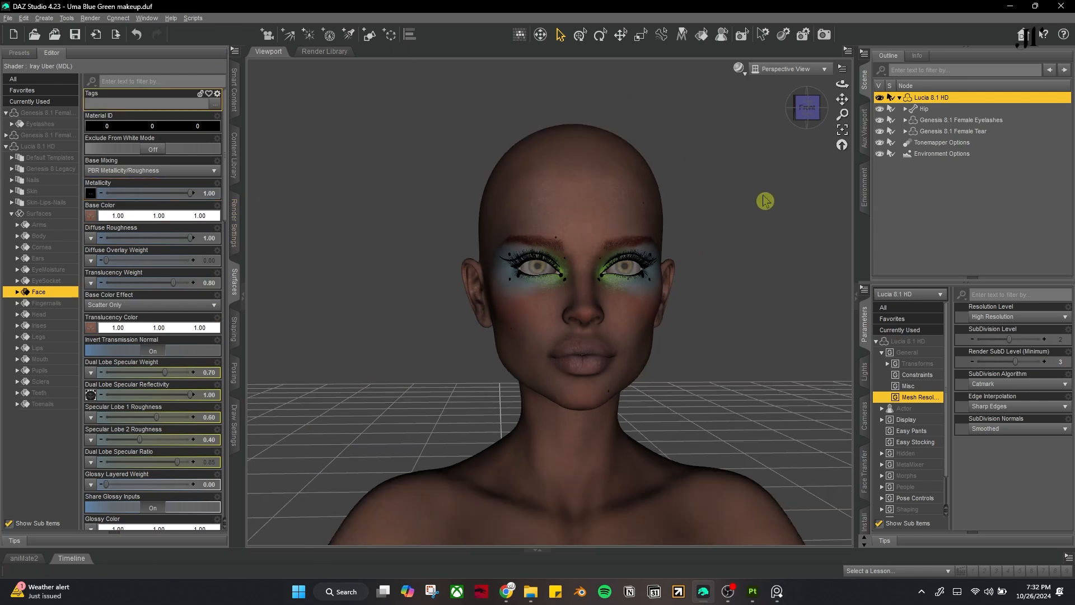
pyautogui.scroll(7, 765, 201)
pyautogui.click(738, 69)
pyautogui.click(754, 214)
pyautogui.moveTo(843, 99); pyautogui.dragTo(904, 180)
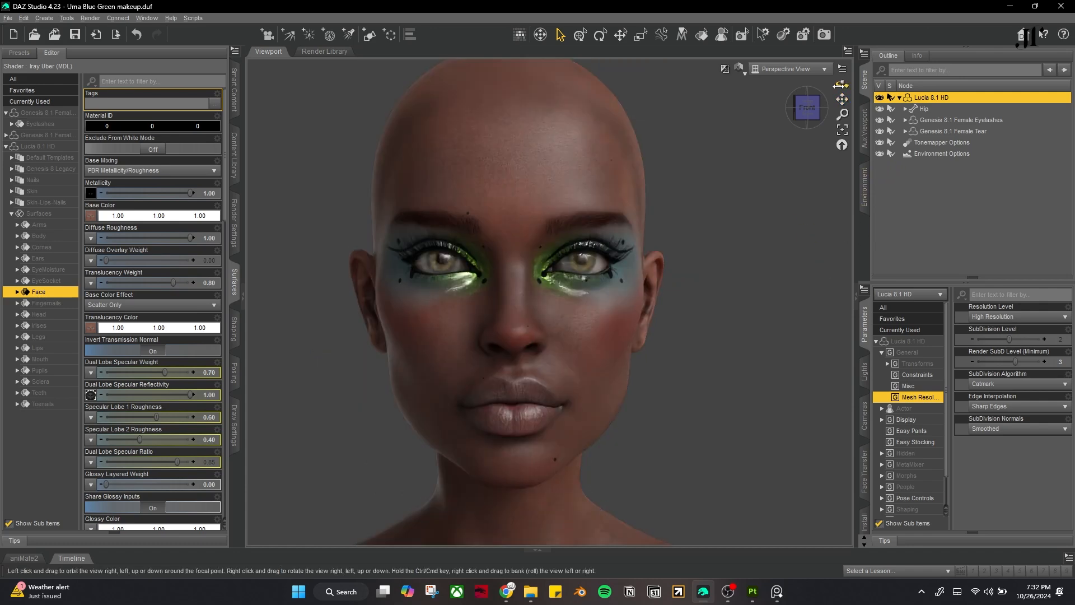
pyautogui.moveTo(842, 84); pyautogui.dragTo(854, 85)
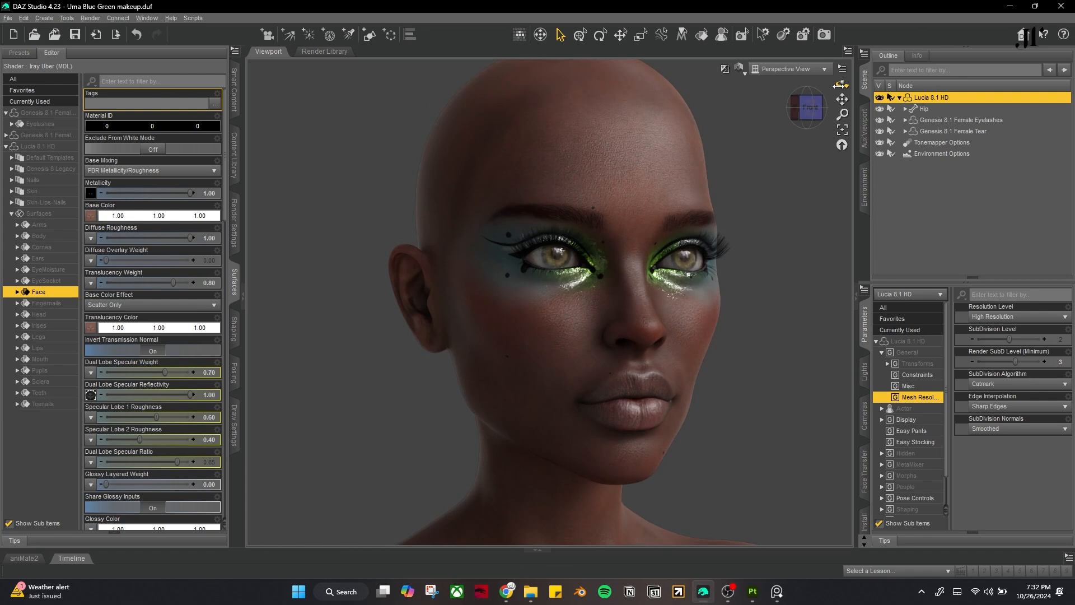
pyautogui.moveTo(840, 84); pyautogui.dragTo(854, 85)
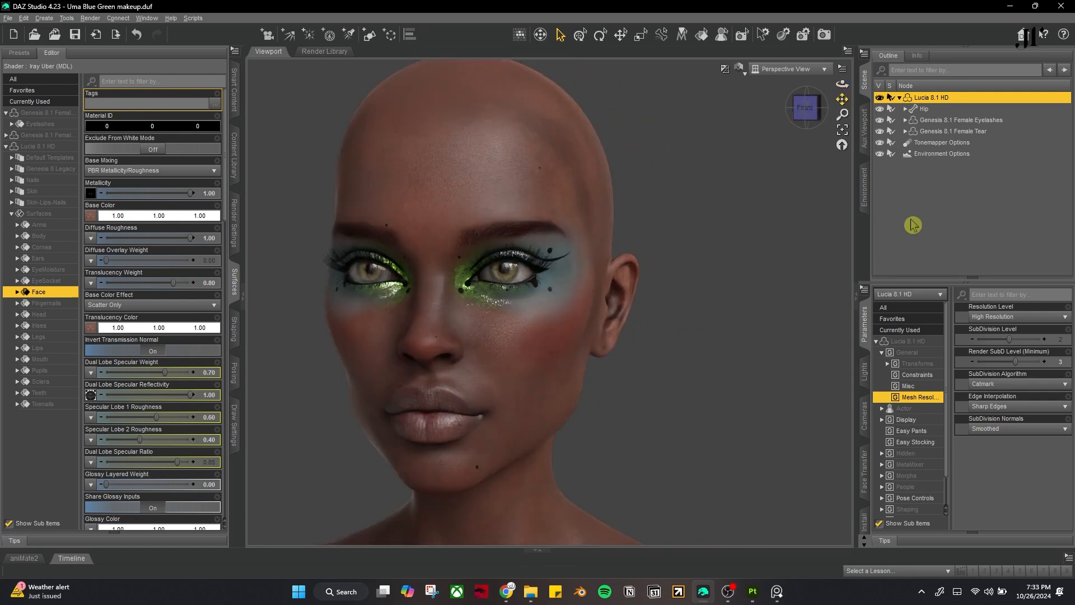
# - Switch the viewport back to Texture Shaded and reframe the face from the front
pyautogui.click(739, 72)
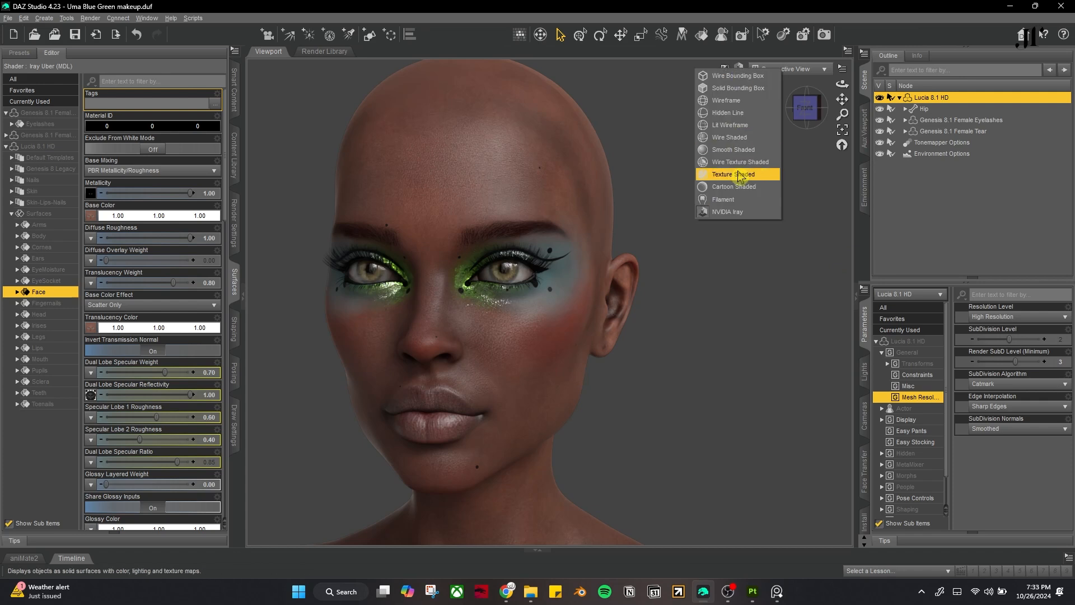
pyautogui.click(744, 243)
pyautogui.moveTo(842, 115); pyautogui.dragTo(842, 113)
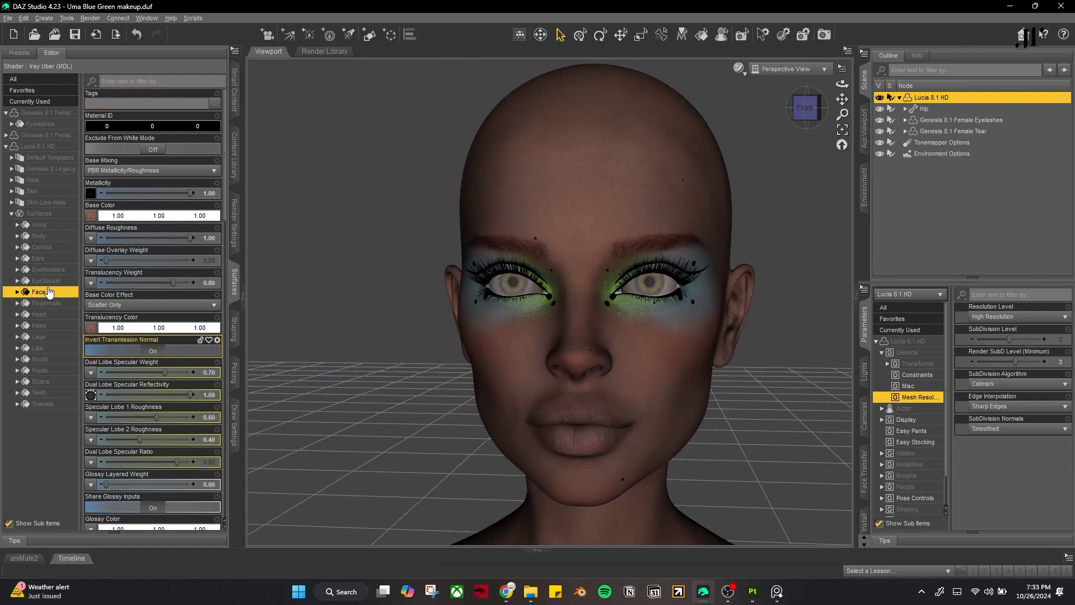
# - Apply Uma_Lips_BaseColor.1001 to the Lips surface's Base Color and Translucency Color, with Diffuse Roughness at 1.00
pyautogui.click(38, 348)
pyautogui.click(90, 215)
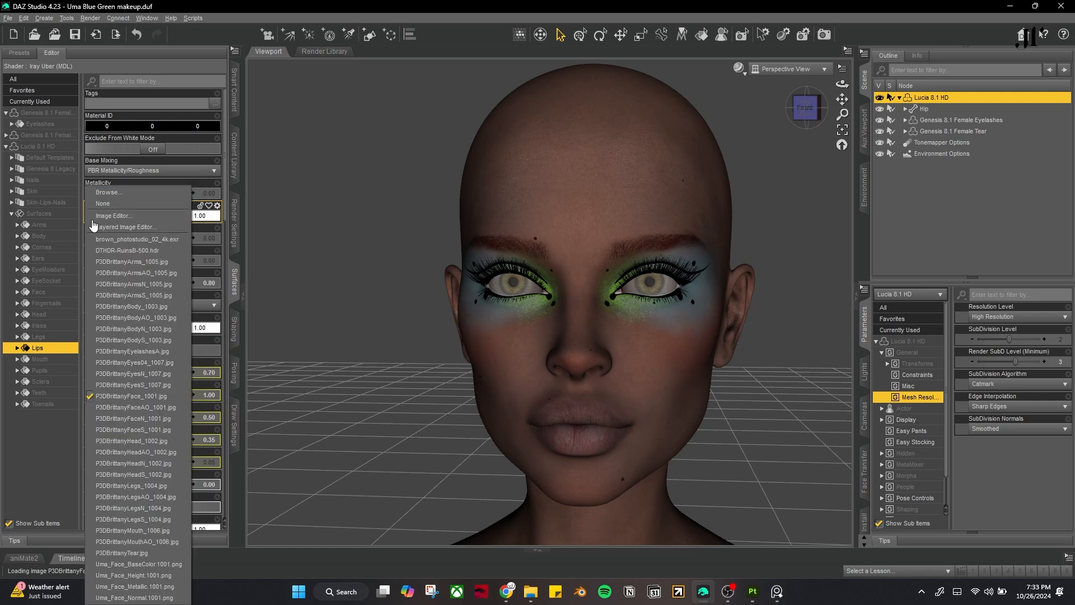
pyautogui.click(123, 200)
pyautogui.click(505, 155)
pyautogui.hotkey('ctrl', 'v')
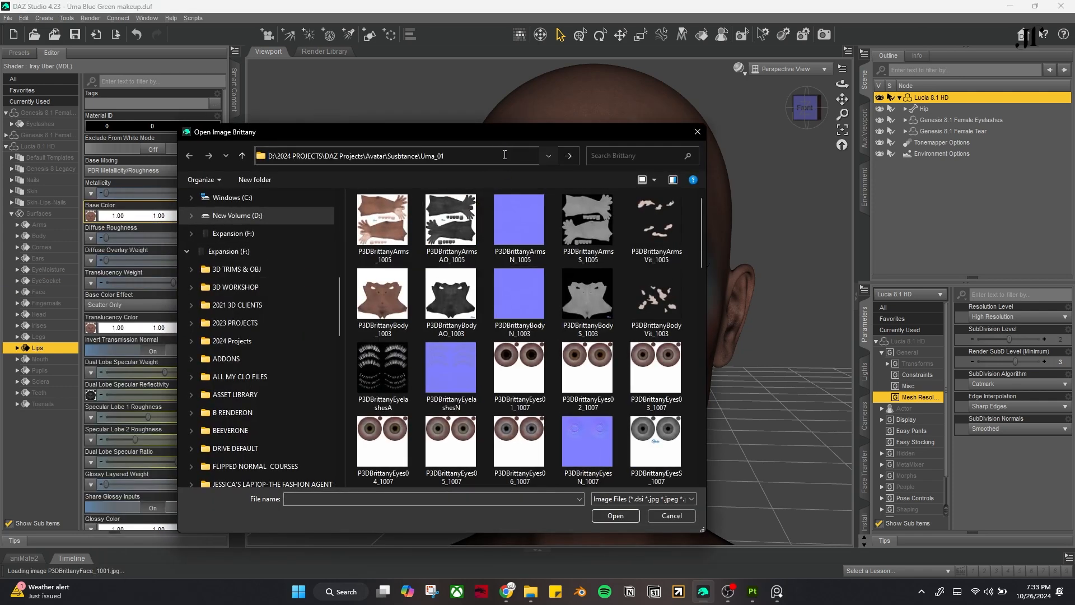
pyautogui.press('Return')
pyautogui.scroll(-3, 545, 367)
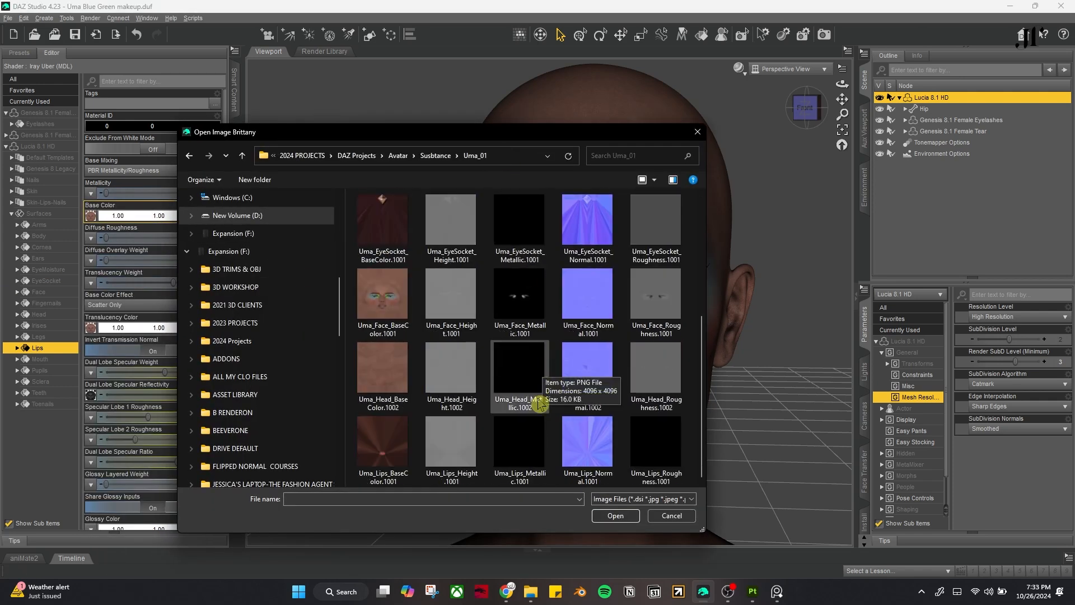
pyautogui.click(385, 451)
pyautogui.click(615, 518)
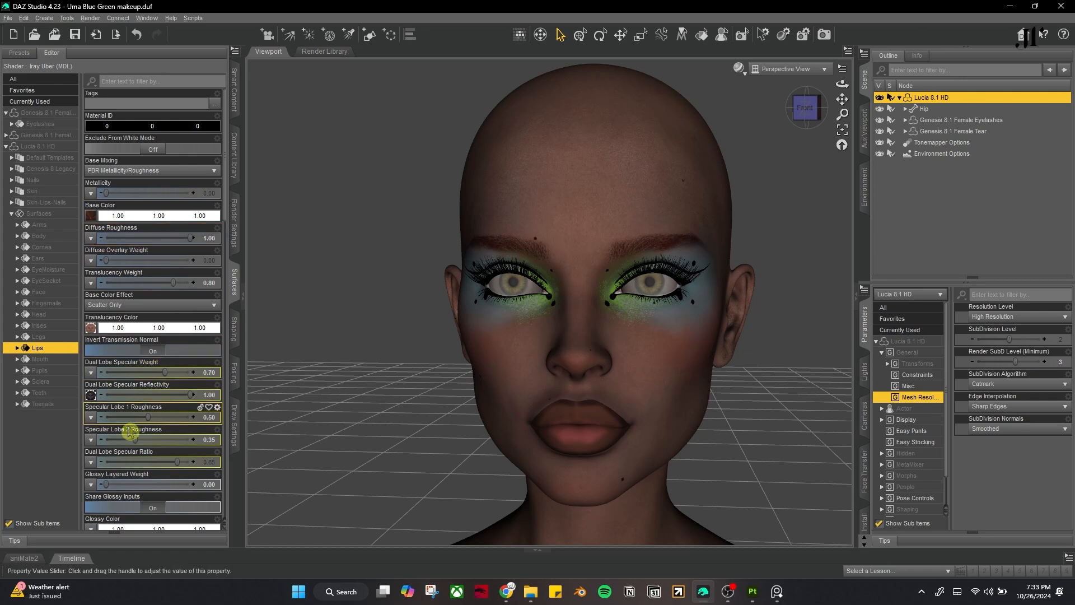
pyautogui.click(93, 329)
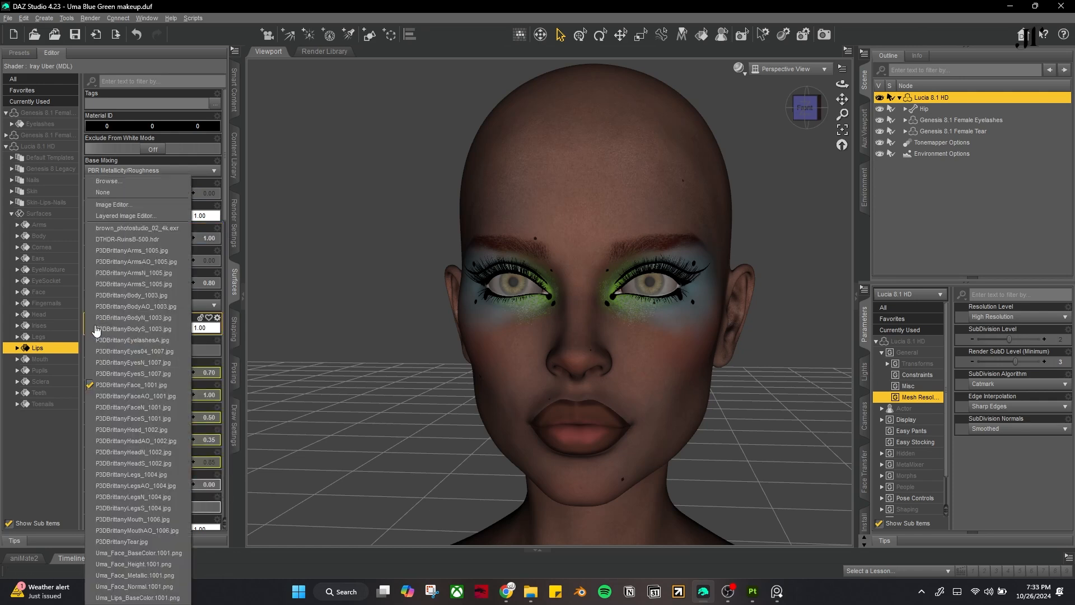
pyautogui.click(137, 595)
# - Replace the Lips surface's Base Bump map with Uma_Lips_Height.1001 from the Uma_01 folder
pyautogui.scroll(-10, 130, 448)
pyautogui.scroll(-1, 129, 448)
pyautogui.click(91, 373)
pyautogui.click(112, 188)
pyautogui.click(480, 157)
pyautogui.write('F:\\2024 PROJECTS\\DAZ Projects\\Avatar\\Susbtance\\Uma_01')
pyautogui.press('Return')
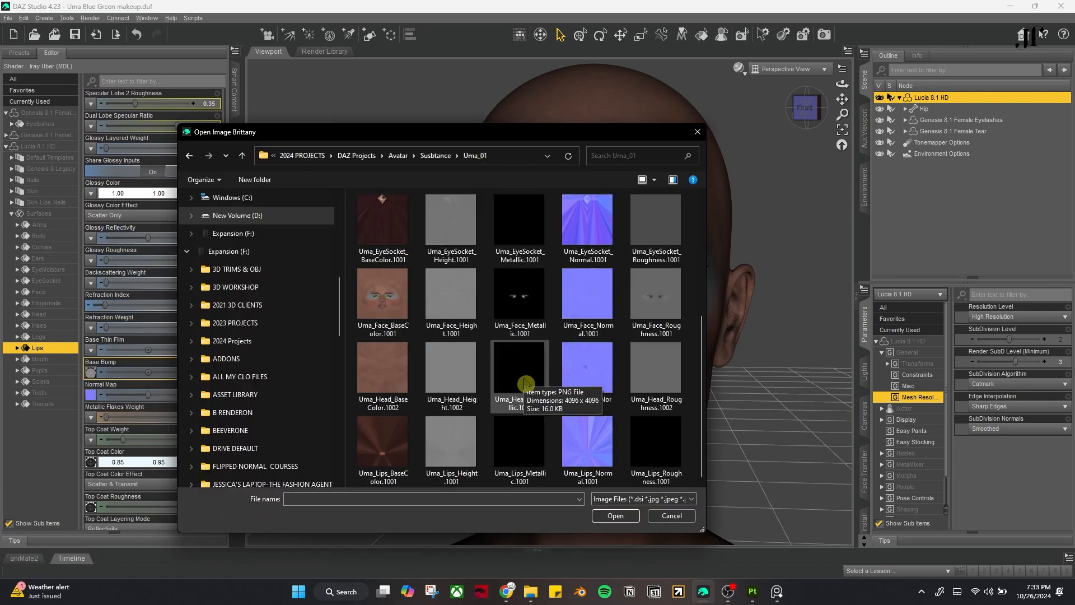
pyautogui.click(615, 515)
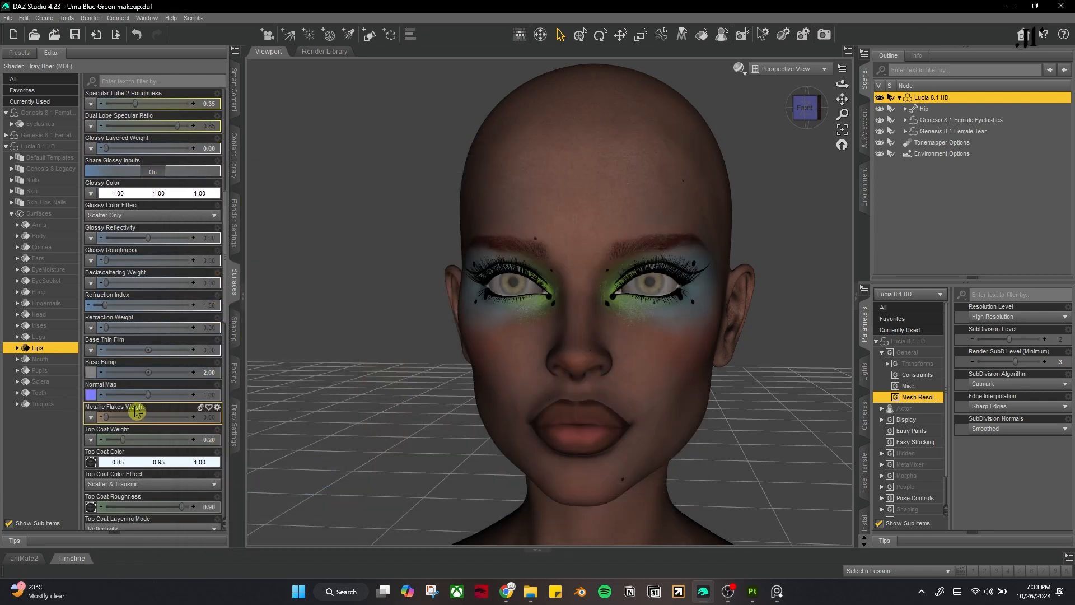
# - Load Uma_Lips_Normal.1001 as the Lips surface's Normal Map
pyautogui.click(91, 395)
pyautogui.click(108, 170)
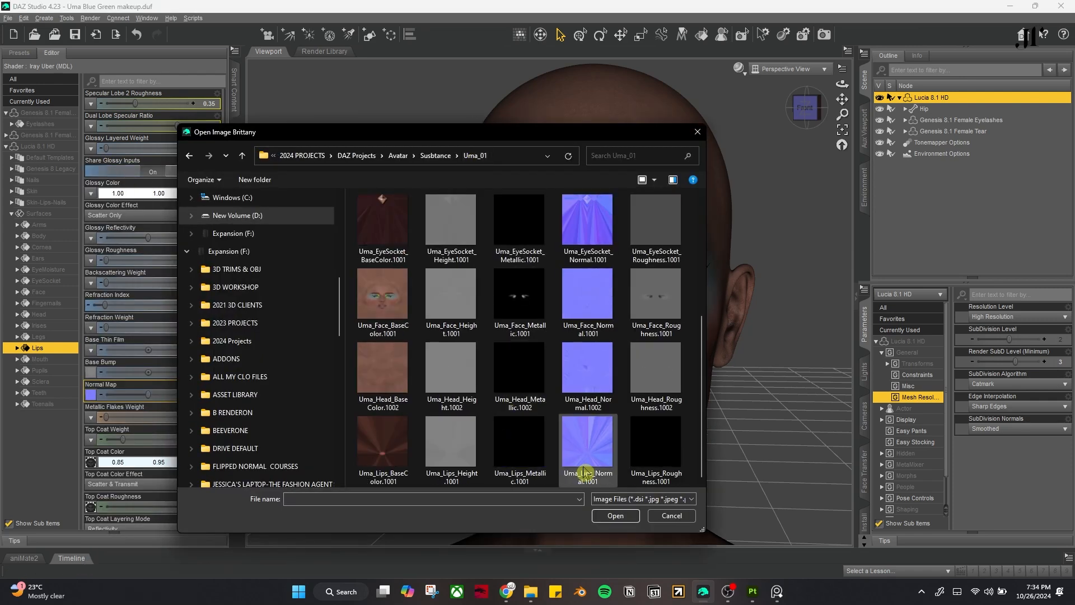
pyautogui.click(613, 519)
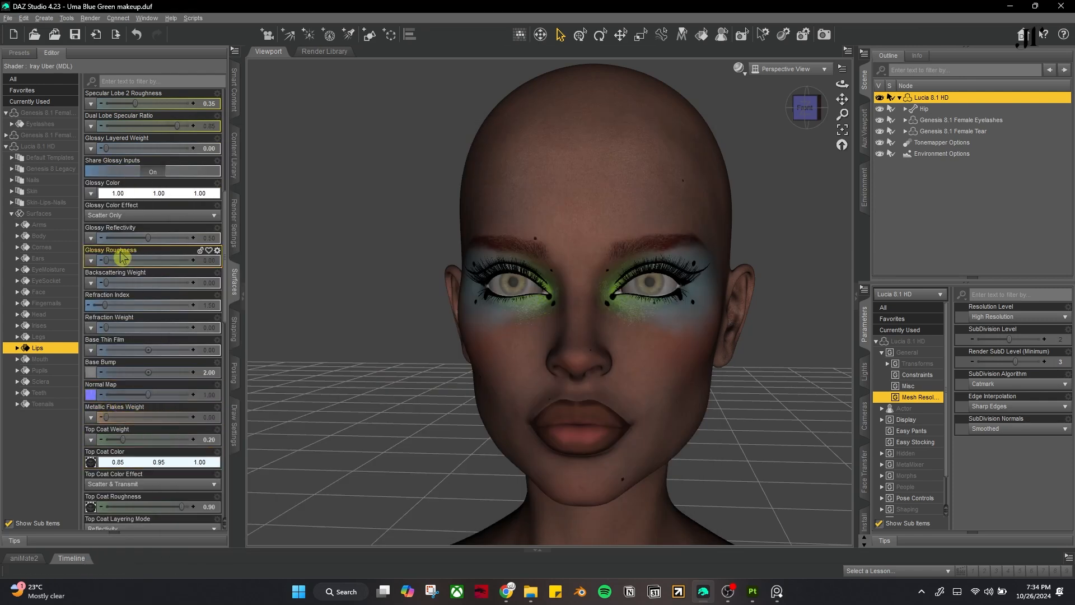
# - Load Uma_Lips_Roughness.1001 as the Lips surface's Glossy Roughness map and set Glossy Roughness to 1.00
pyautogui.click(91, 261)
pyautogui.click(112, 170)
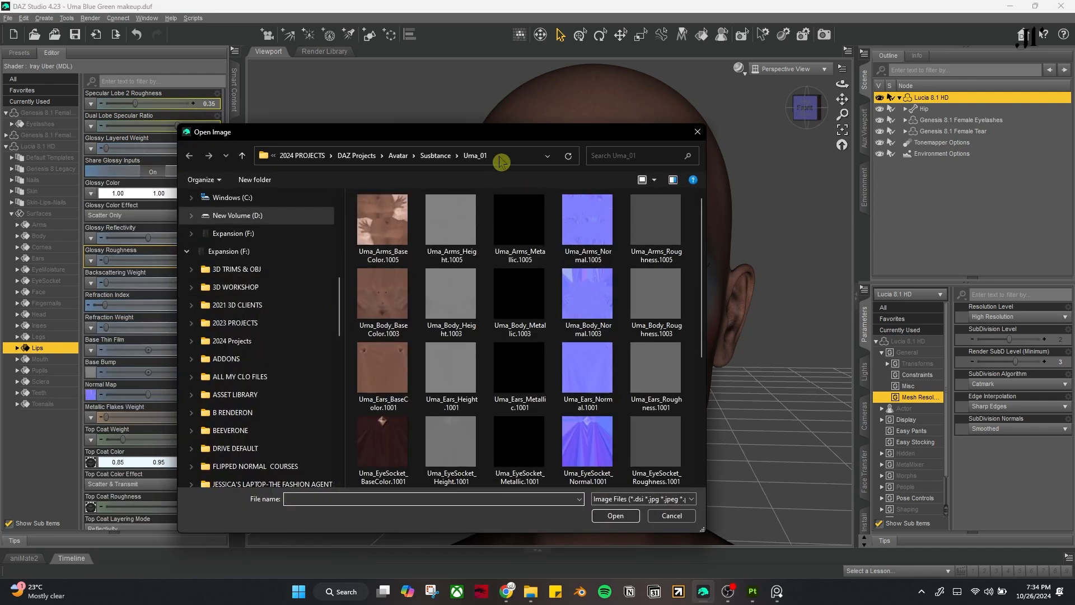
pyautogui.click(645, 453)
pyautogui.click(617, 516)
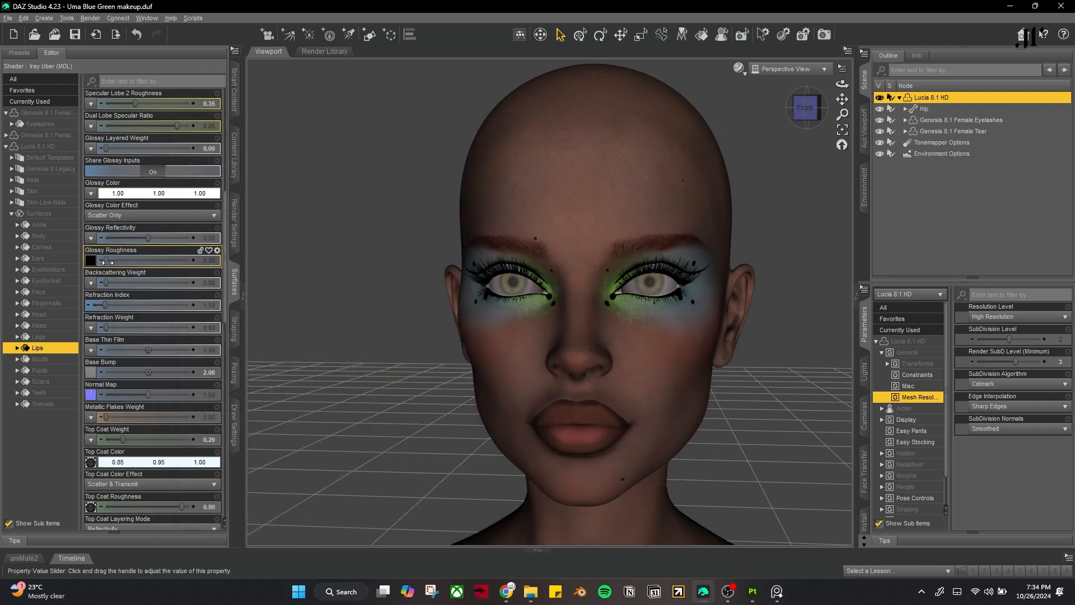
# - Preview the face and lips in NVIDIA Iray and review the Lips surface's glossy settings
pyautogui.scroll(5, 165, 391)
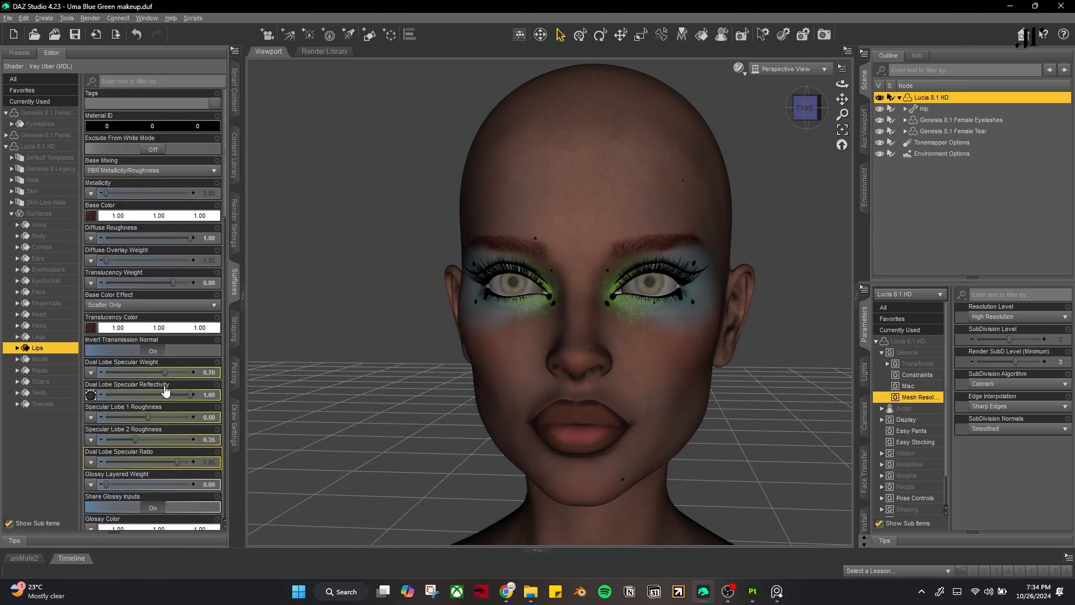
pyautogui.click(740, 69)
pyautogui.click(734, 209)
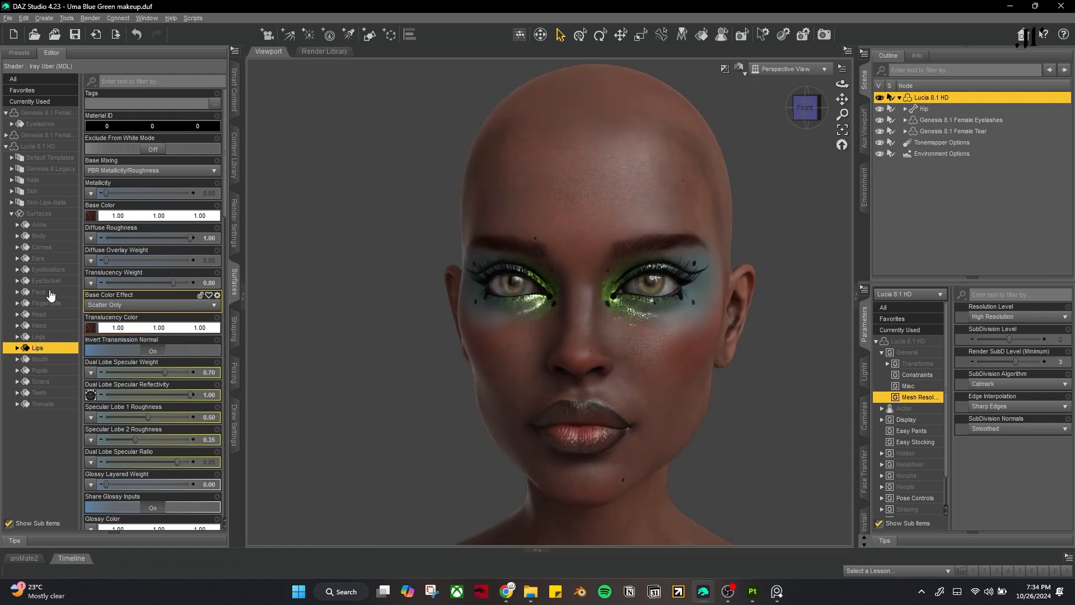
pyautogui.scroll(-3, 117, 353)
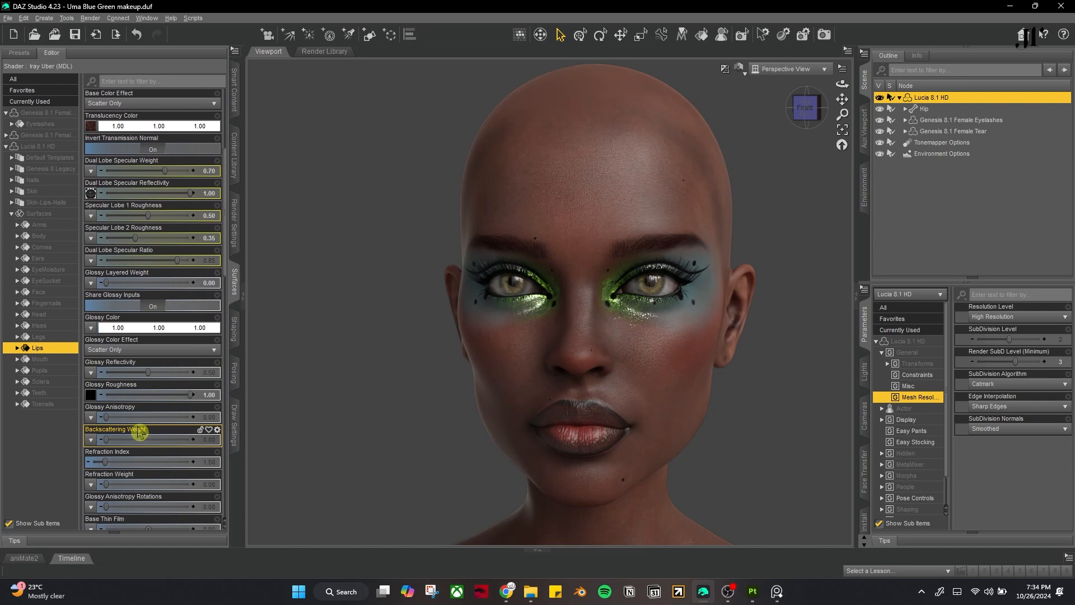
# - Try a Specular Lobe 2 Roughness of 0.00 on the Lips surface and undo the change
pyautogui.scroll(1, 134, 418)
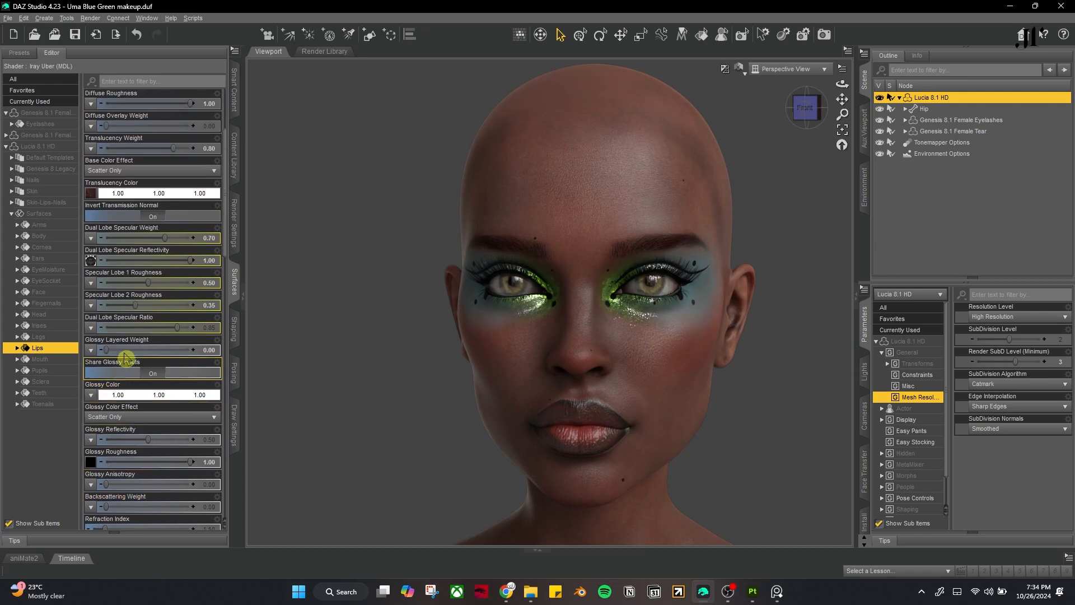
pyautogui.scroll(2, 128, 350)
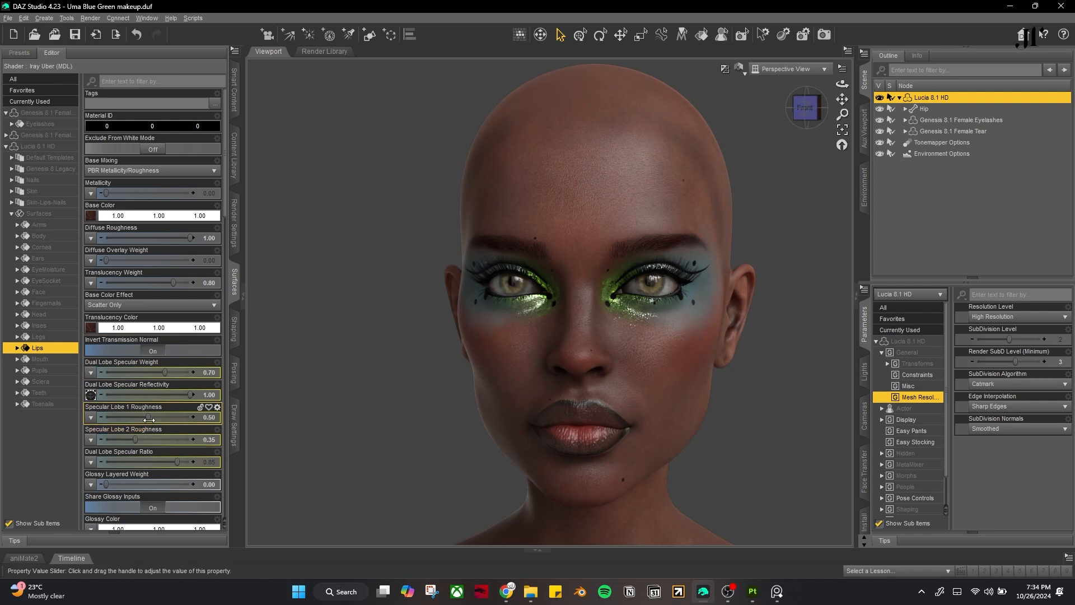
pyautogui.moveTo(107, 484)
pyautogui.mouseDown()
pyautogui.moveTo(211, 483)
pyautogui.moveTo(98, 484)
pyautogui.mouseUp()
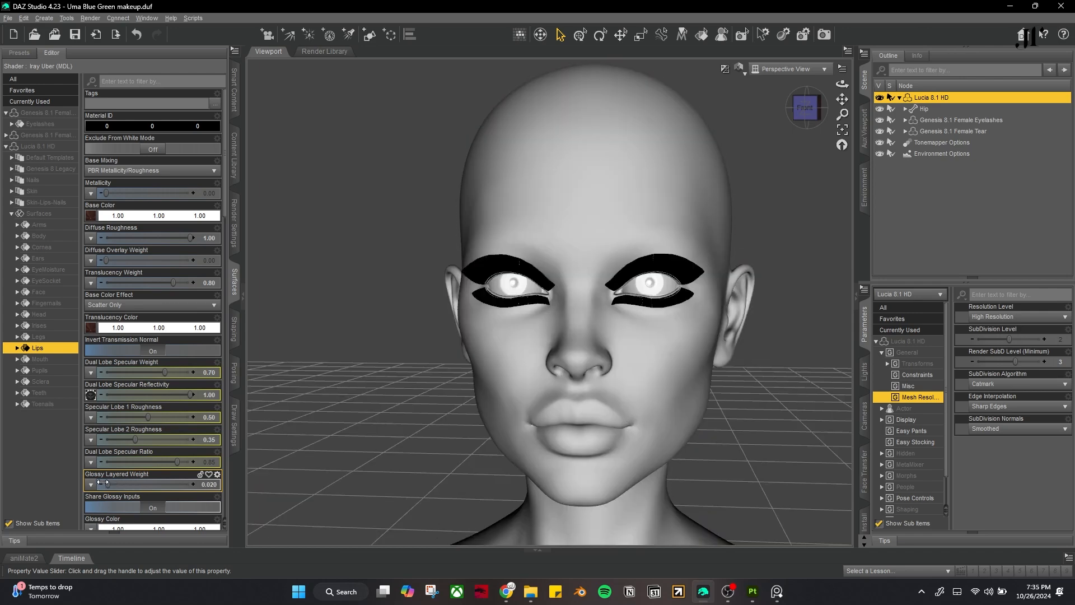
pyautogui.moveTo(169, 440); pyautogui.dragTo(103, 441)
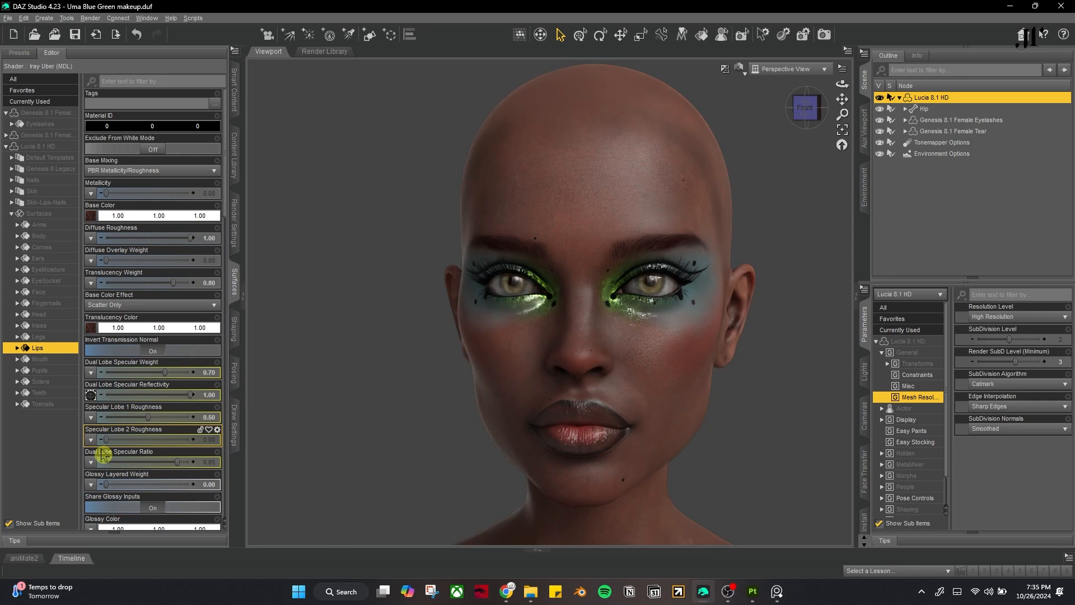
pyautogui.hotkey('ctrl', 'z')
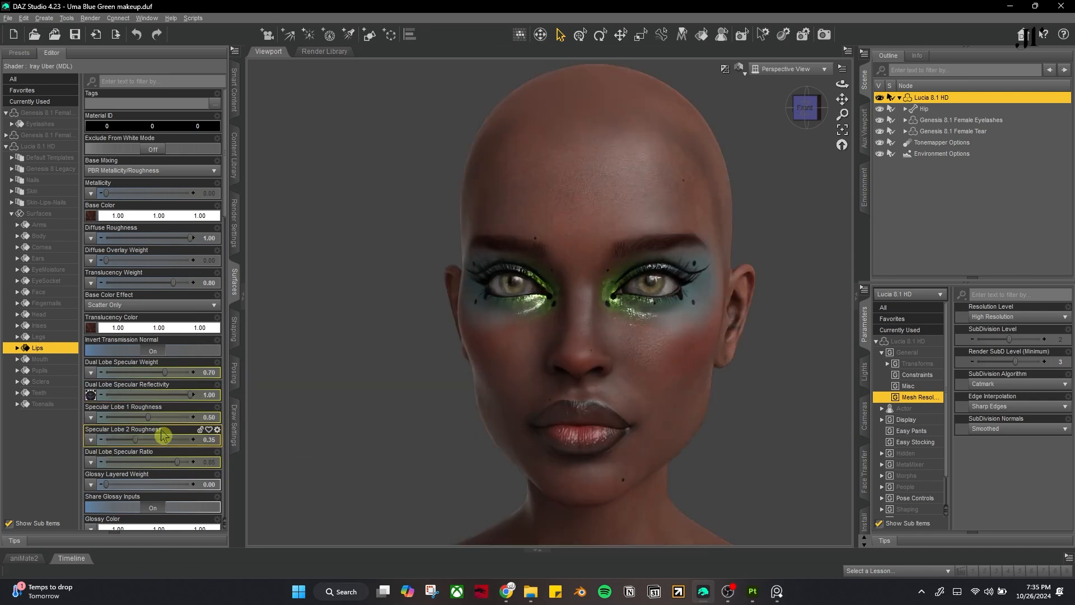
# - Set the Lips surface's Top Coat Roughness to 0.50 and check the lips from a three-quarter angle
pyautogui.scroll(-5, 162, 442)
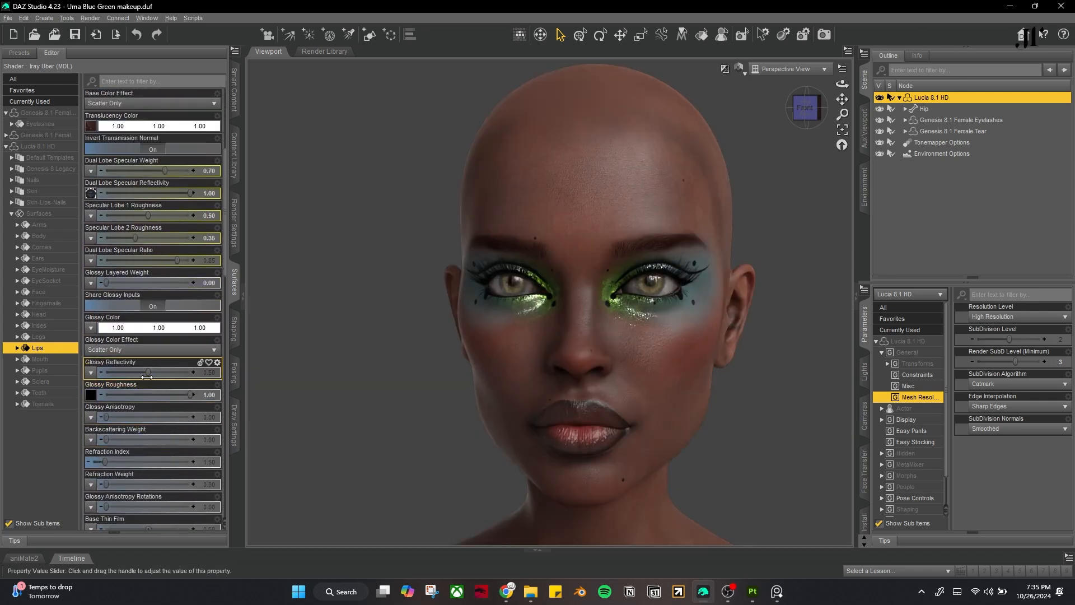
pyautogui.moveTo(163, 372); pyautogui.dragTo(175, 372)
pyautogui.click(176, 352)
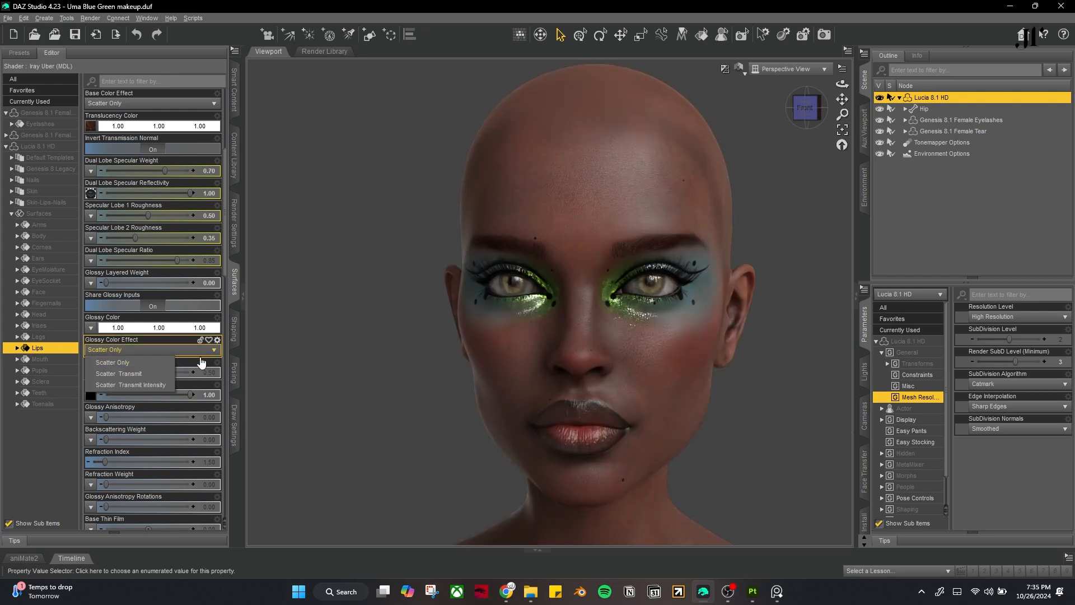
pyautogui.scroll(-7, 193, 481)
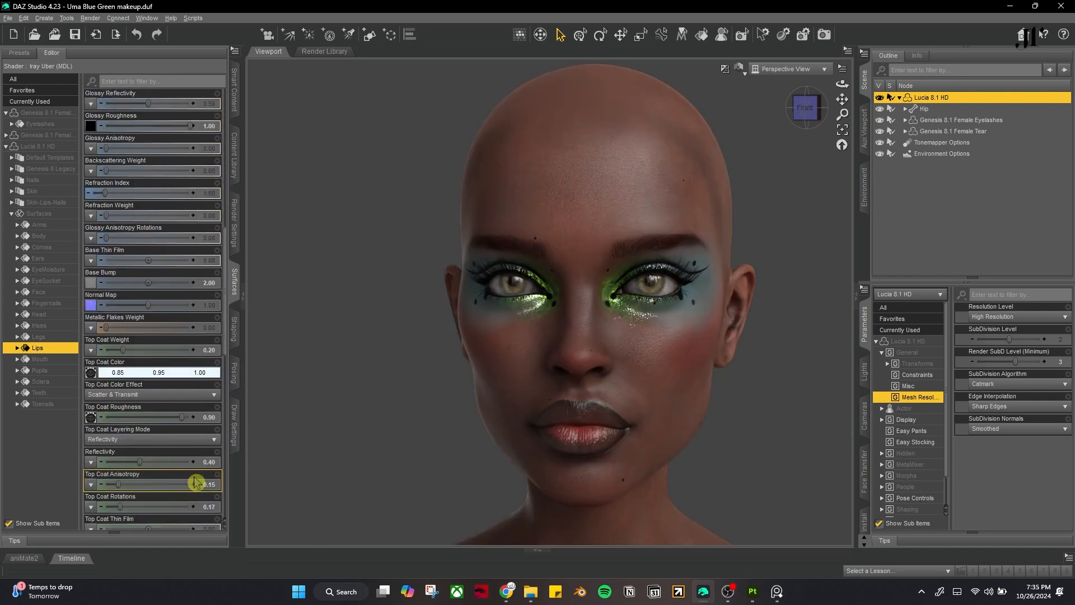
pyautogui.moveTo(182, 417); pyautogui.dragTo(147, 417)
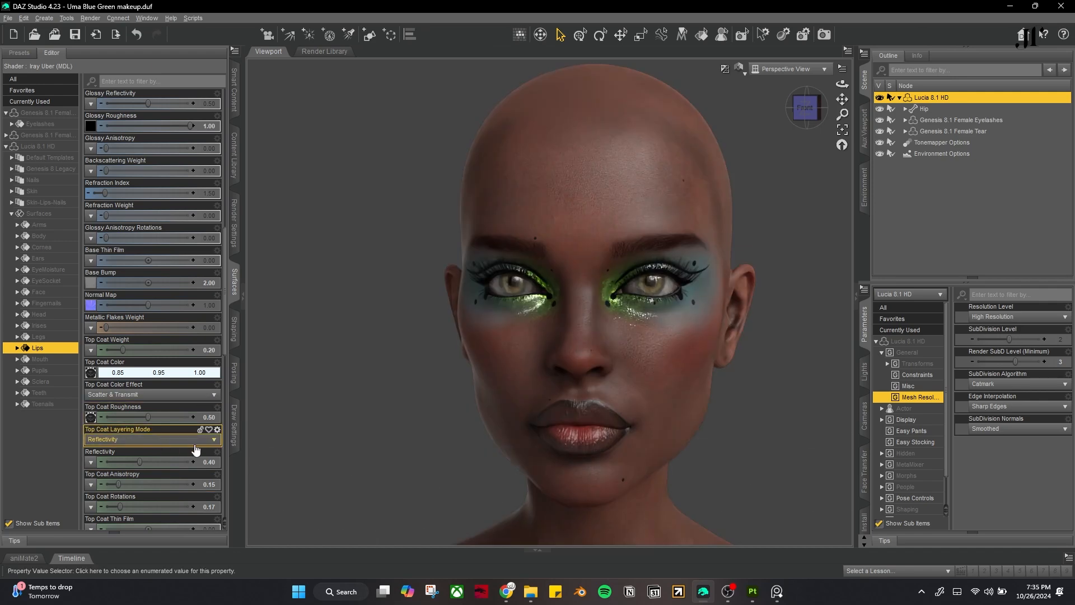
pyautogui.moveTo(838, 86); pyautogui.dragTo(818, 86)
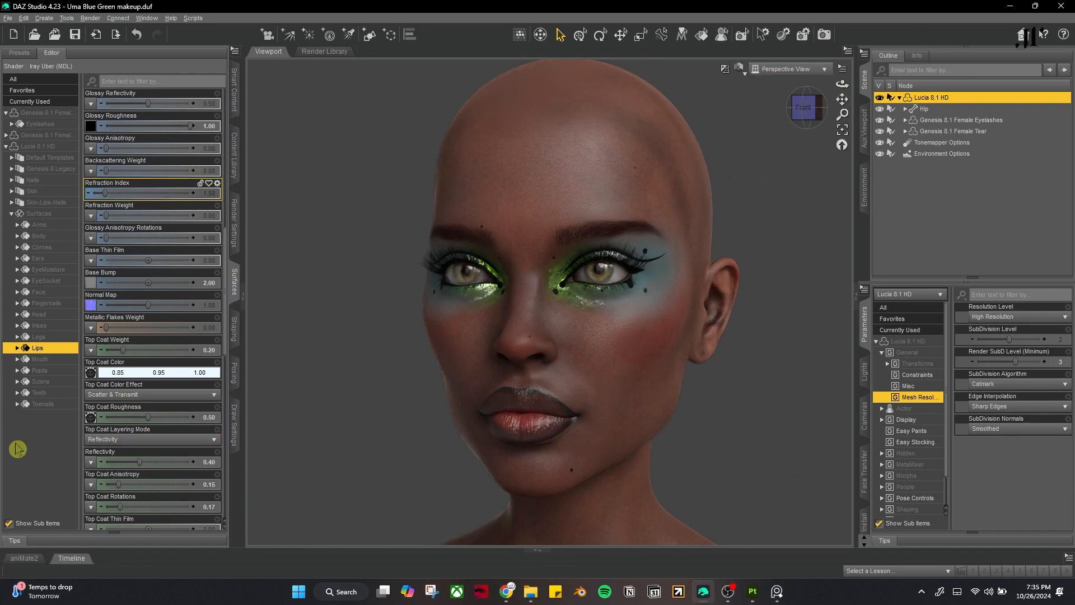
pyautogui.scroll(10, 192, 249)
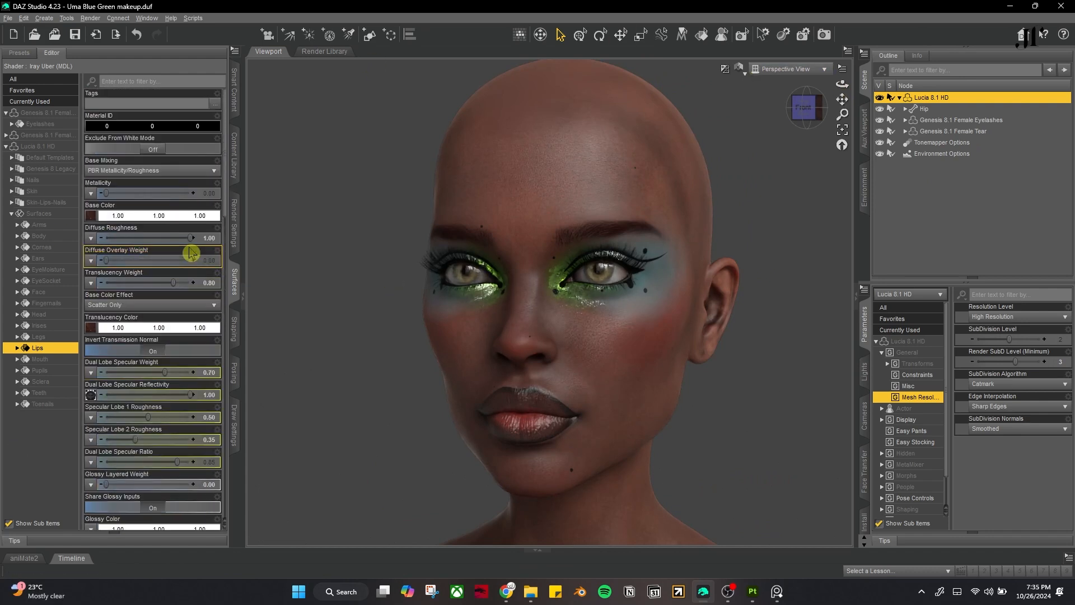
# - Switch the viewport from the Iray preview to textured shading and frame the head and shoulders from the front
pyautogui.click(740, 69)
pyautogui.click(737, 175)
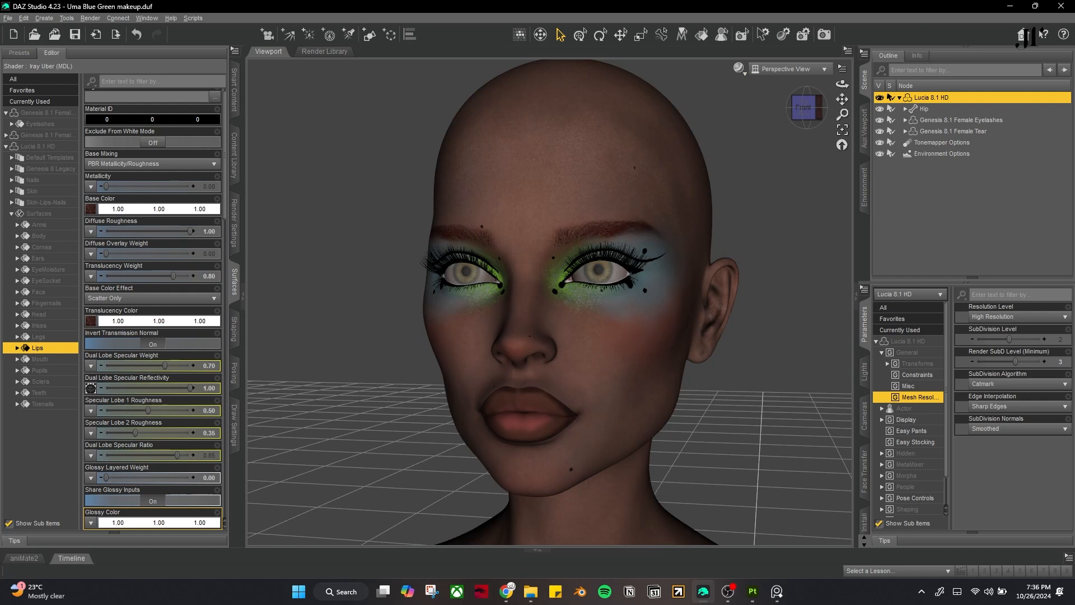
pyautogui.moveTo(843, 99); pyautogui.dragTo(760, 236, button='right')
pyautogui.click(807, 107)
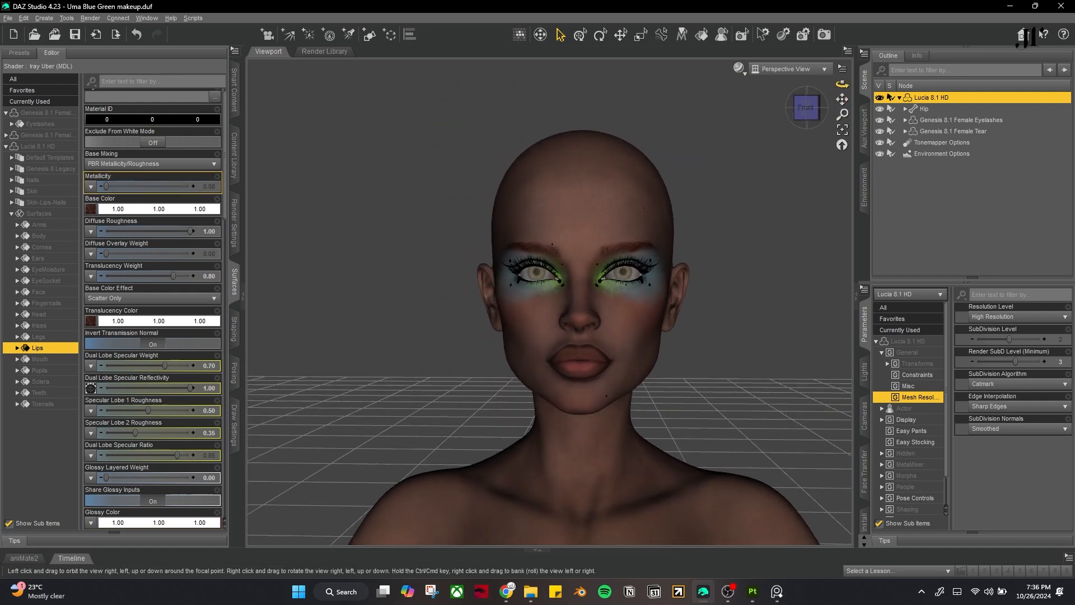
# - Browse the content library to the hair folders under People, Genesis 8 Female
pyautogui.click(236, 168)
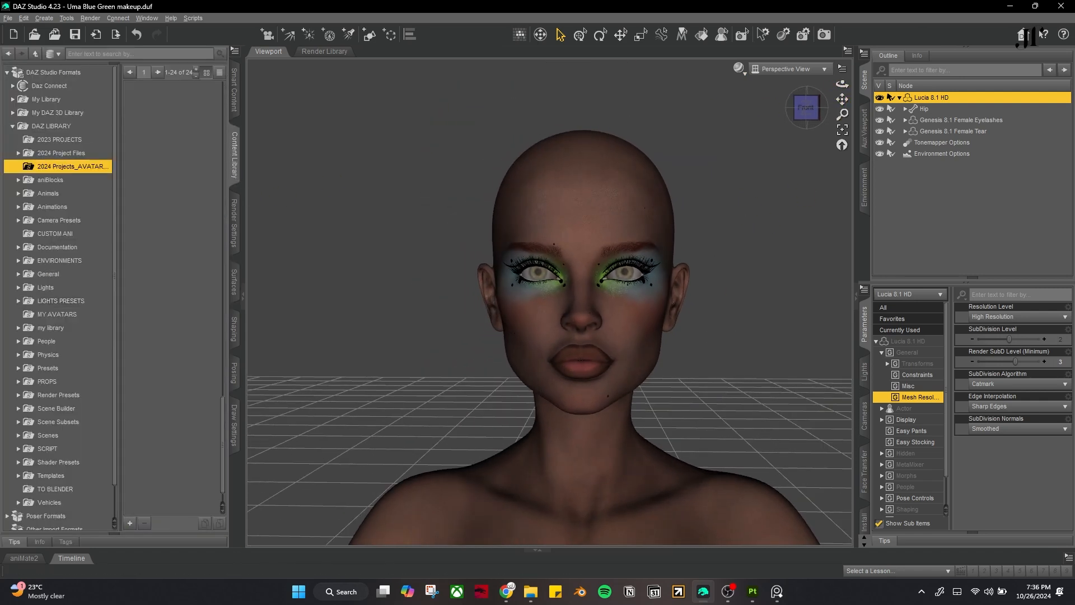
pyautogui.hotkey('alt', 'Tab')
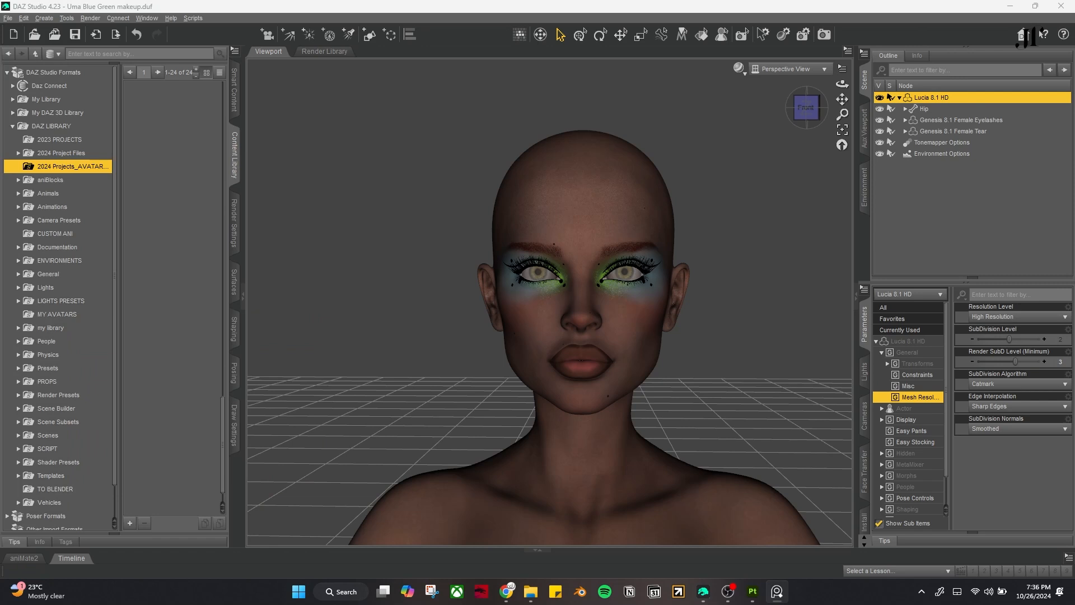
pyautogui.scroll(-2, 28, 387)
pyautogui.click(19, 308)
pyautogui.scroll(-4, 24, 313)
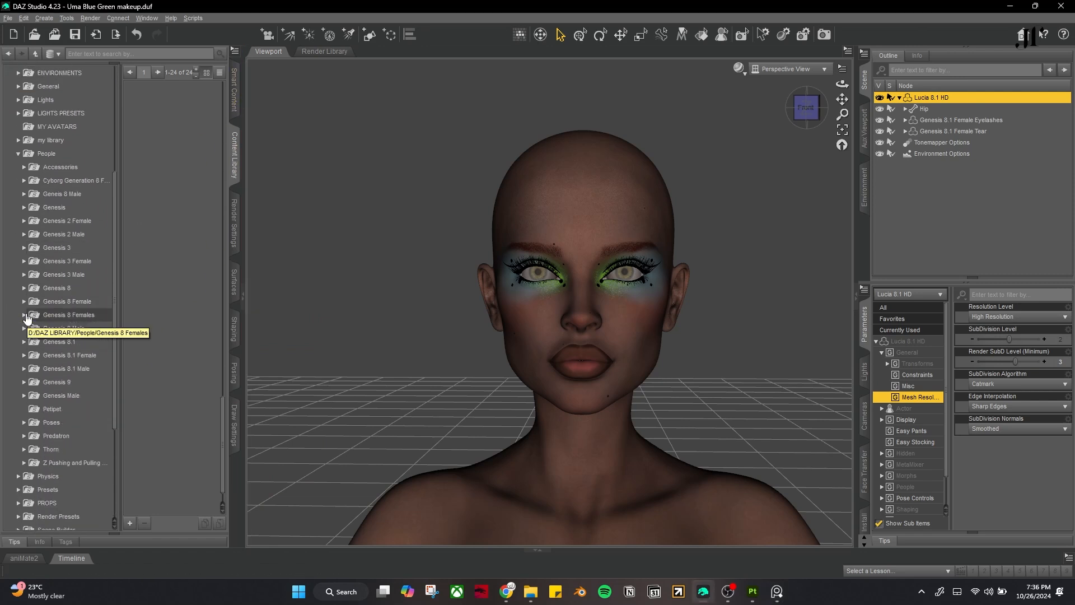
pyautogui.click(24, 302)
pyautogui.scroll(-3, 28, 336)
pyautogui.click(30, 347)
pyautogui.click(63, 360)
pyautogui.scroll(-9, 79, 413)
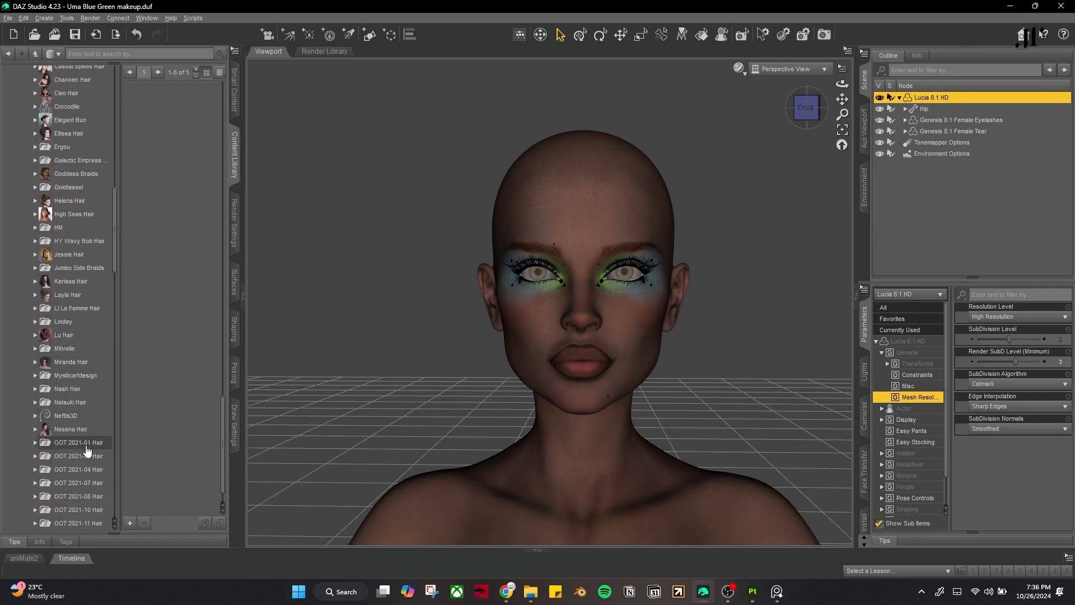
# - Look through the hair folders and load LI La Femme Hair onto the figure without its cap
pyautogui.click(87, 444)
pyautogui.click(81, 456)
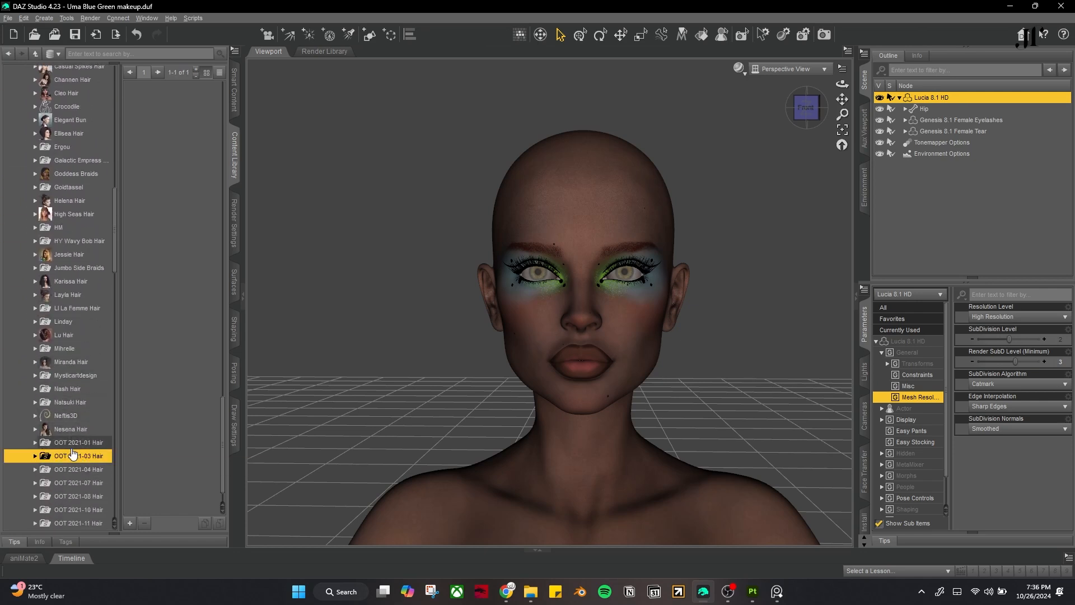
pyautogui.click(79, 336)
pyautogui.click(79, 309)
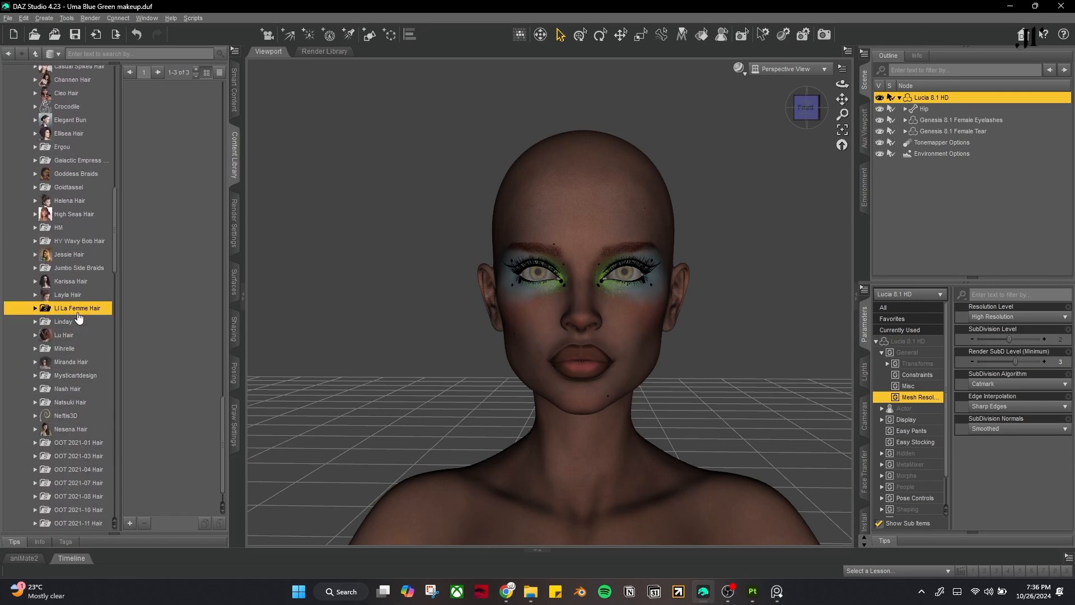
pyautogui.click(35, 308)
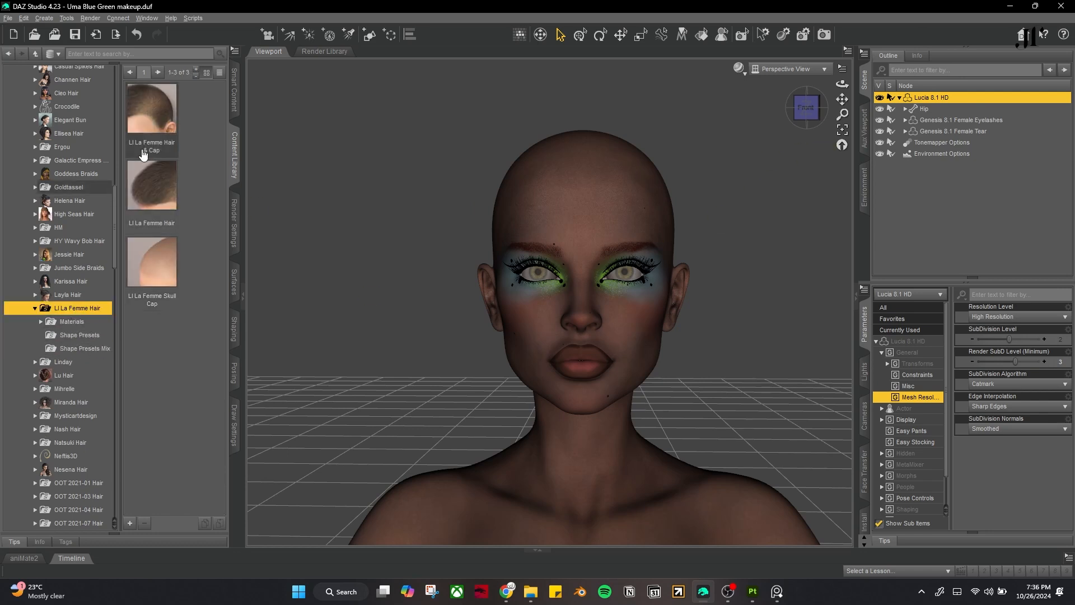
pyautogui.doubleClick(170, 187)
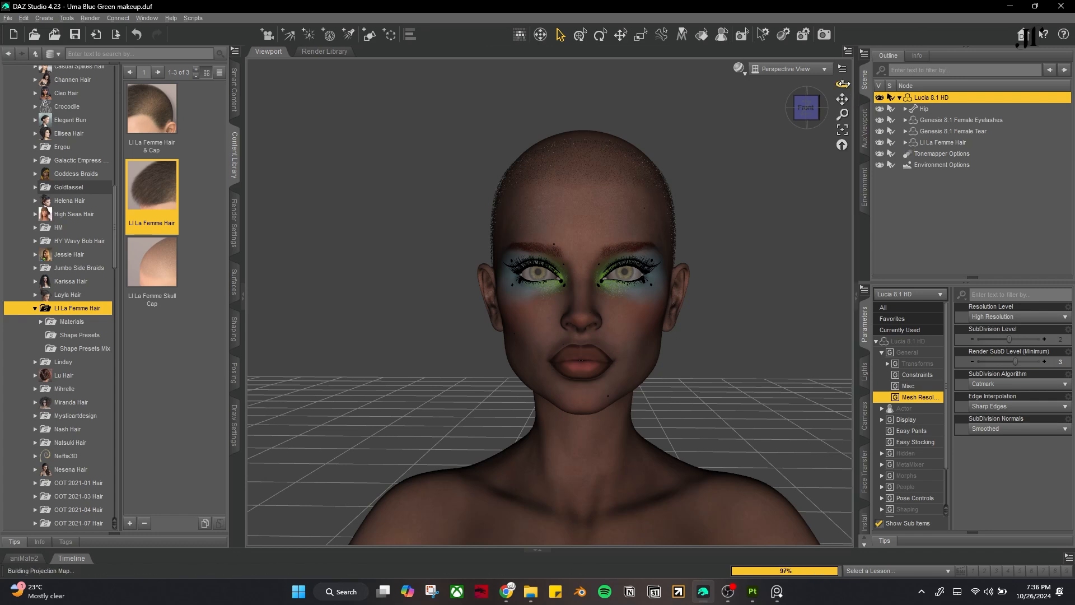
# - Select the LI La Femme Hair and apply the LI LFH Morph 13 shape preset to it
pyautogui.moveTo(843, 84); pyautogui.dragTo(892, 133)
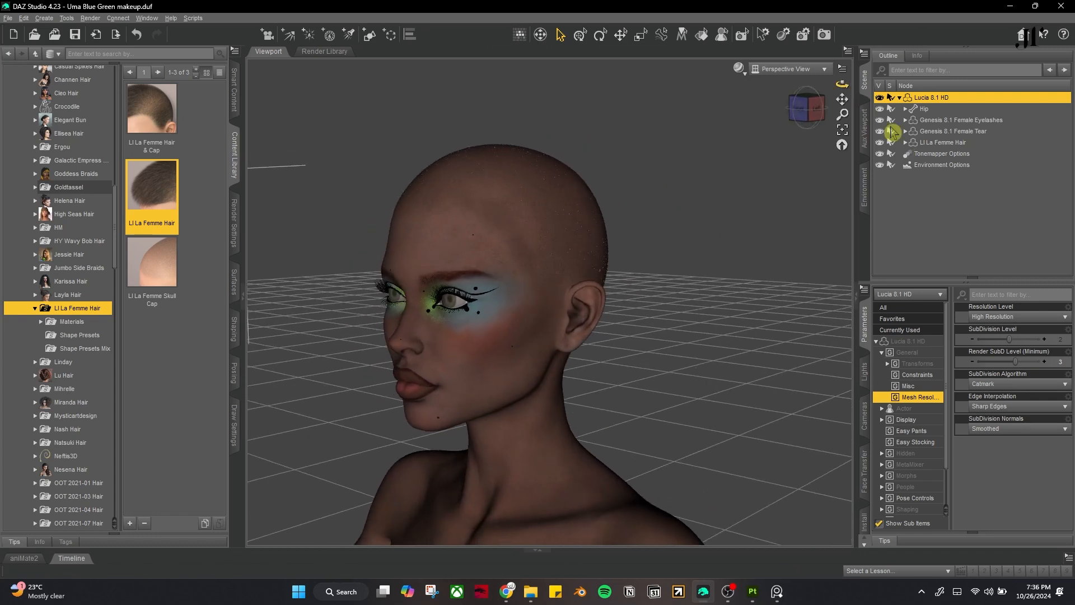
pyautogui.click(919, 142)
pyautogui.click(79, 335)
pyautogui.scroll(-3, 179, 364)
pyautogui.scroll(-8, 182, 372)
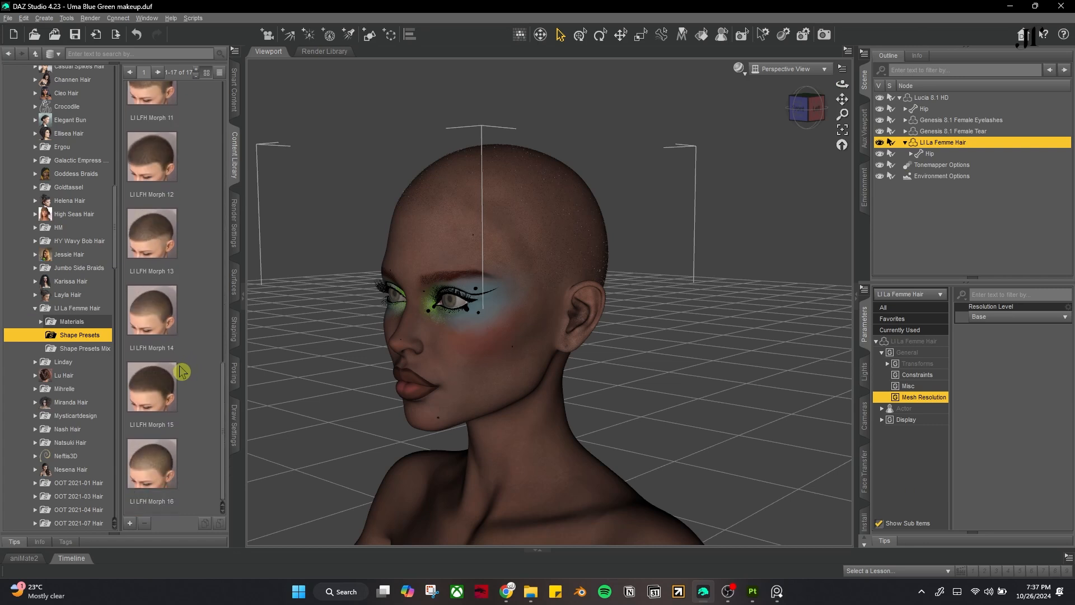
pyautogui.scroll(10, 183, 372)
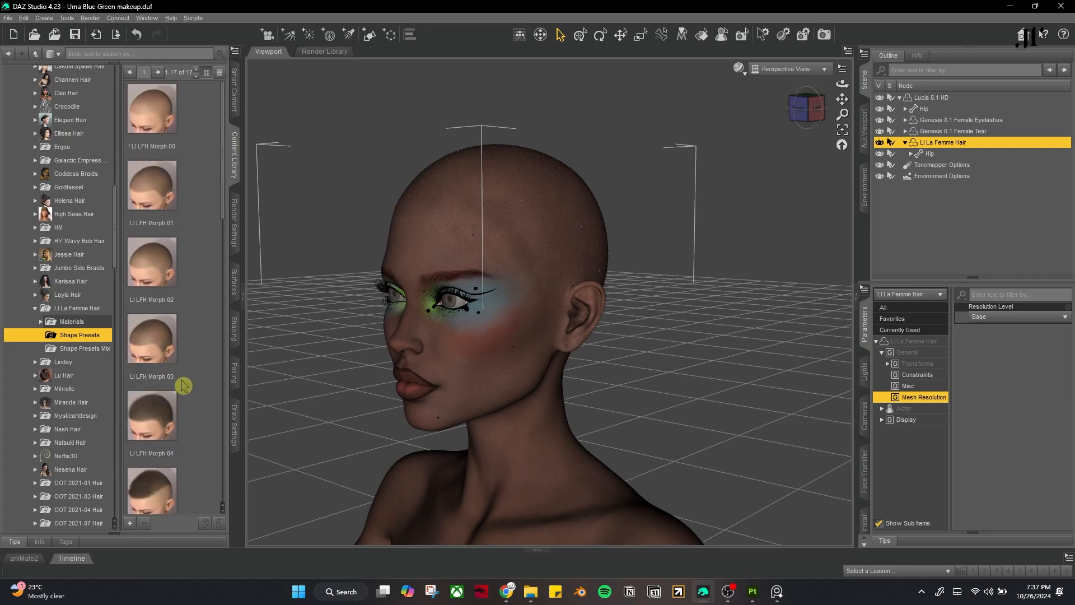
pyautogui.scroll(-3, 179, 395)
pyautogui.scroll(-3, 179, 397)
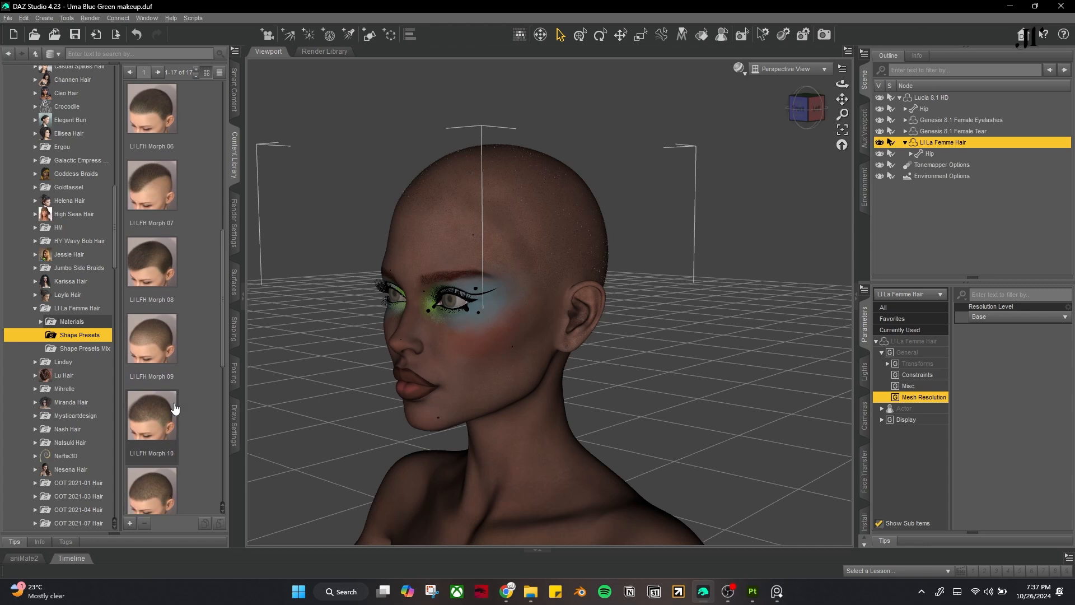
pyautogui.scroll(-3, 175, 409)
pyautogui.doubleClick(168, 413)
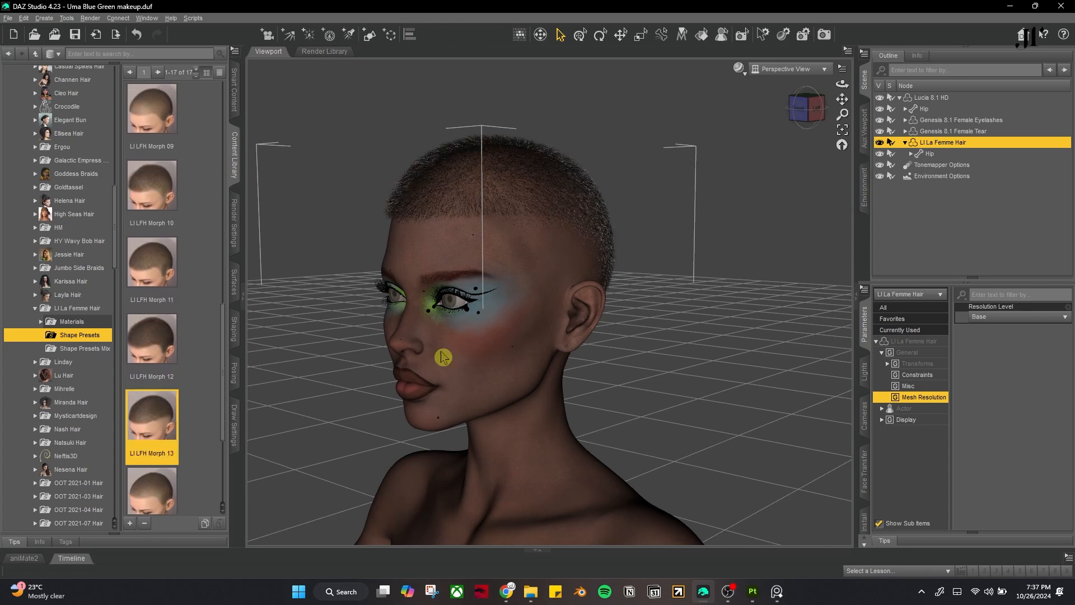
# - View the cropped hair from the other side and look through the Iray material folders of LI La Femme Hair
pyautogui.moveTo(842, 85); pyautogui.dragTo(907, 89)
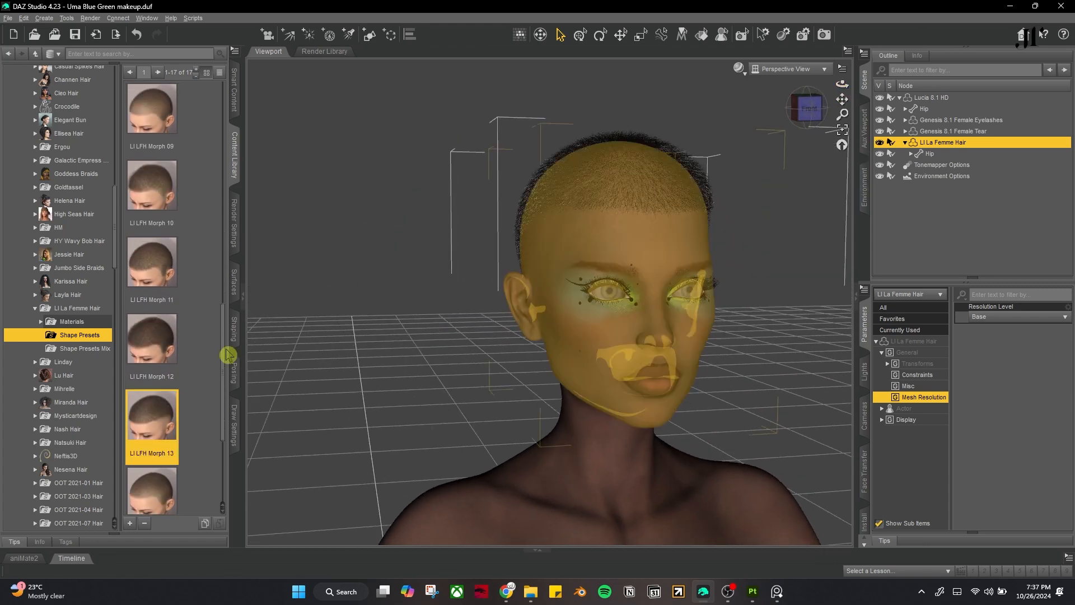
pyautogui.click(76, 321)
pyautogui.click(41, 322)
pyautogui.click(58, 349)
pyautogui.click(46, 349)
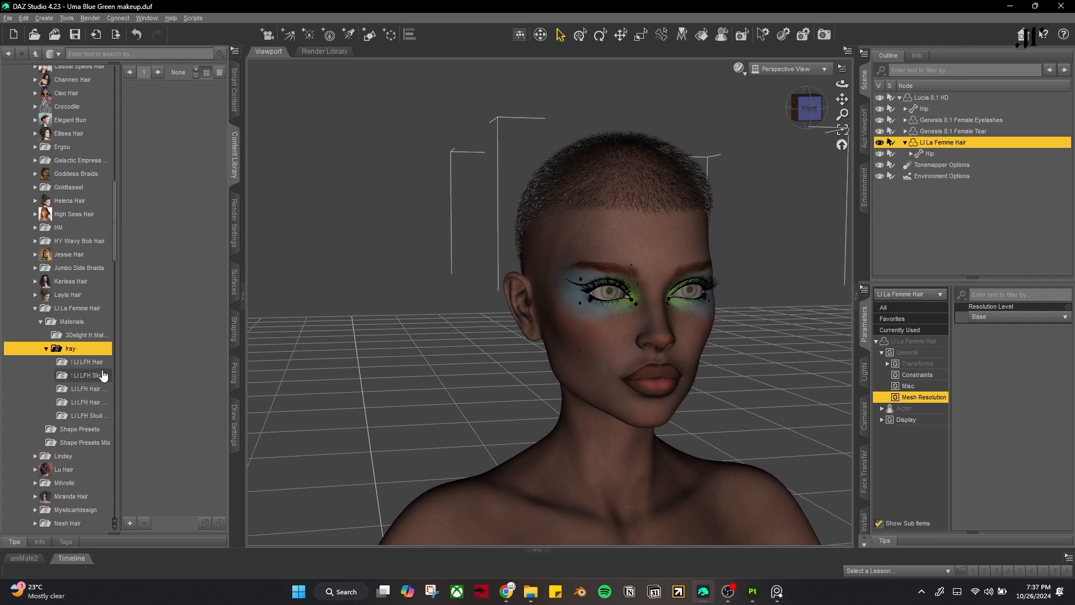
pyautogui.click(92, 363)
pyautogui.click(94, 376)
pyautogui.click(90, 388)
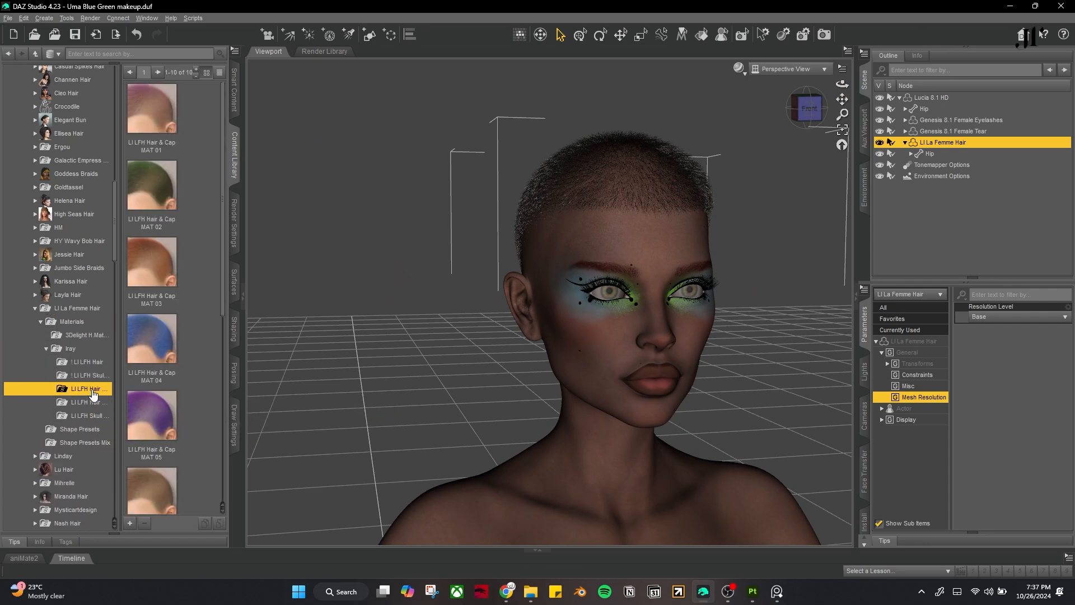
# - Apply the LI LFH MAT 02 Iray material to the cropped hair
pyautogui.click(86, 362)
pyautogui.scroll(-5, 185, 358)
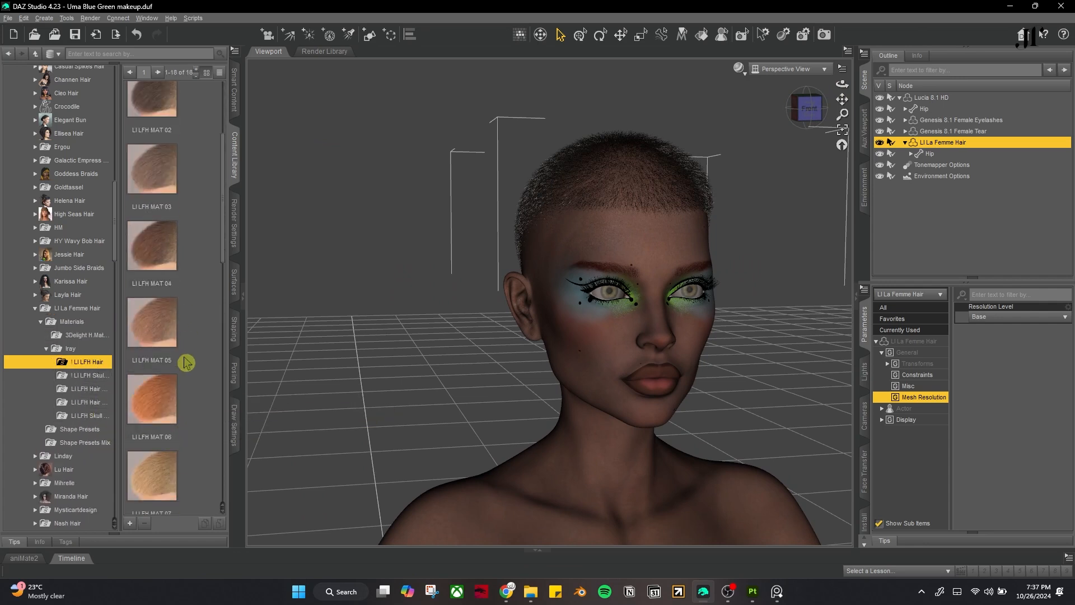
pyautogui.scroll(-10, 185, 363)
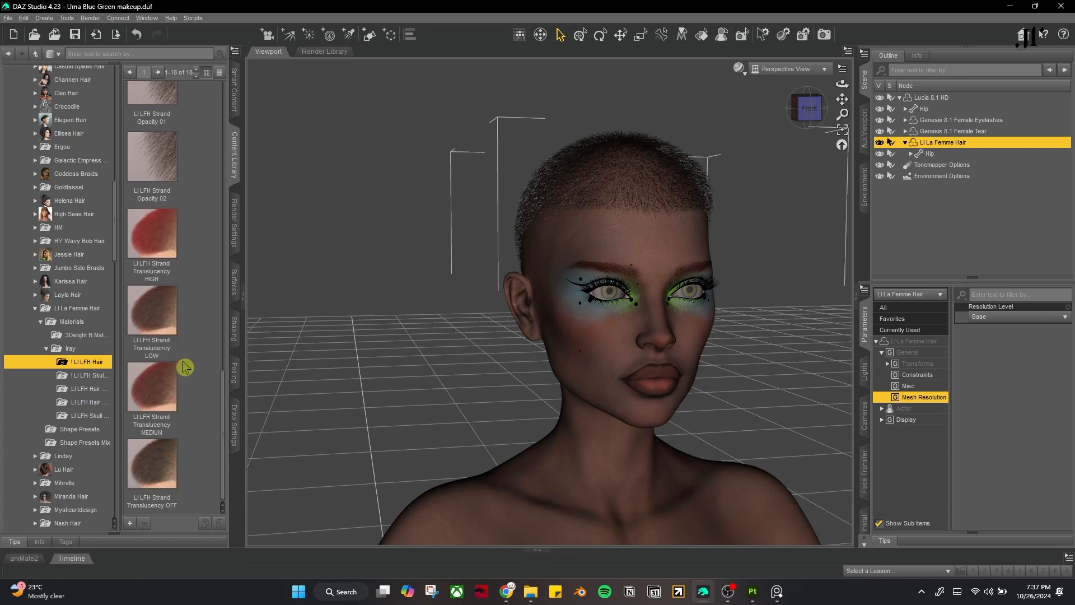
pyautogui.scroll(15, 184, 364)
pyautogui.click(157, 261)
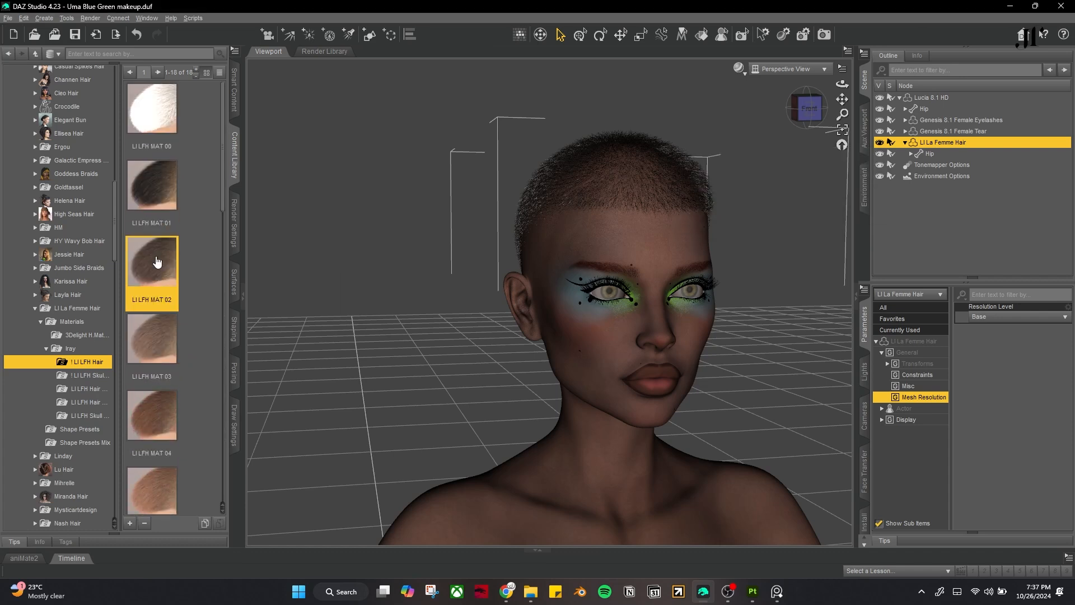
# - Preview the figure in NVIDIA Iray and examine the hair and makeup from the opposite three-quarter angle and farther back
pyautogui.click(749, 73)
pyautogui.click(744, 193)
pyautogui.click(84, 309)
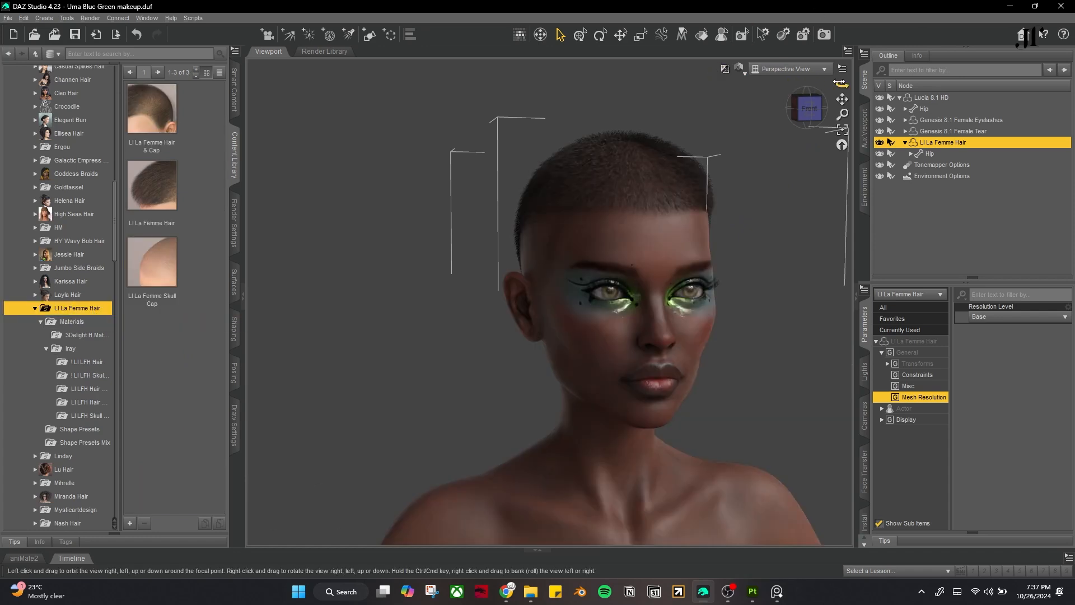
pyautogui.moveTo(842, 84); pyautogui.dragTo(907, 195)
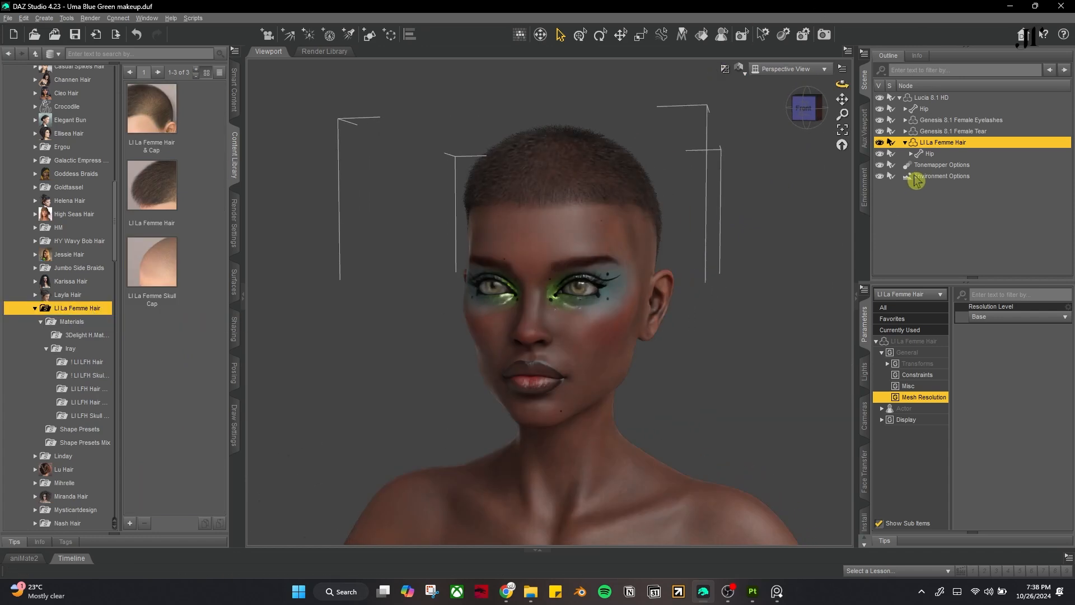
pyautogui.scroll(-3, 697, 440)
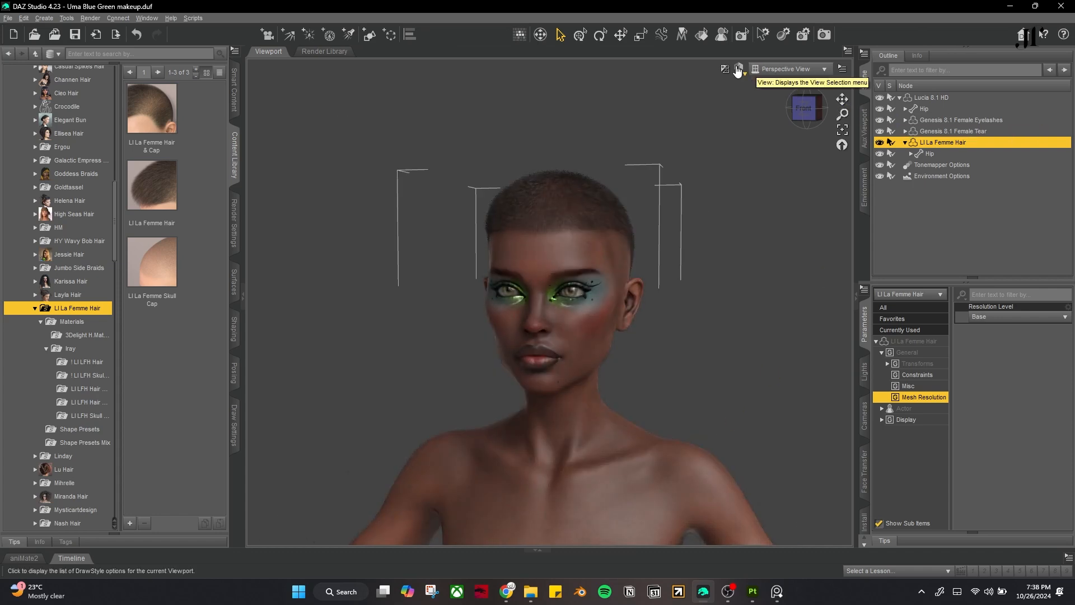
# - Turn off the Iray preview and add the Face and Body Light B preset from the ElianeCK light presets to the scene
pyautogui.click(738, 70)
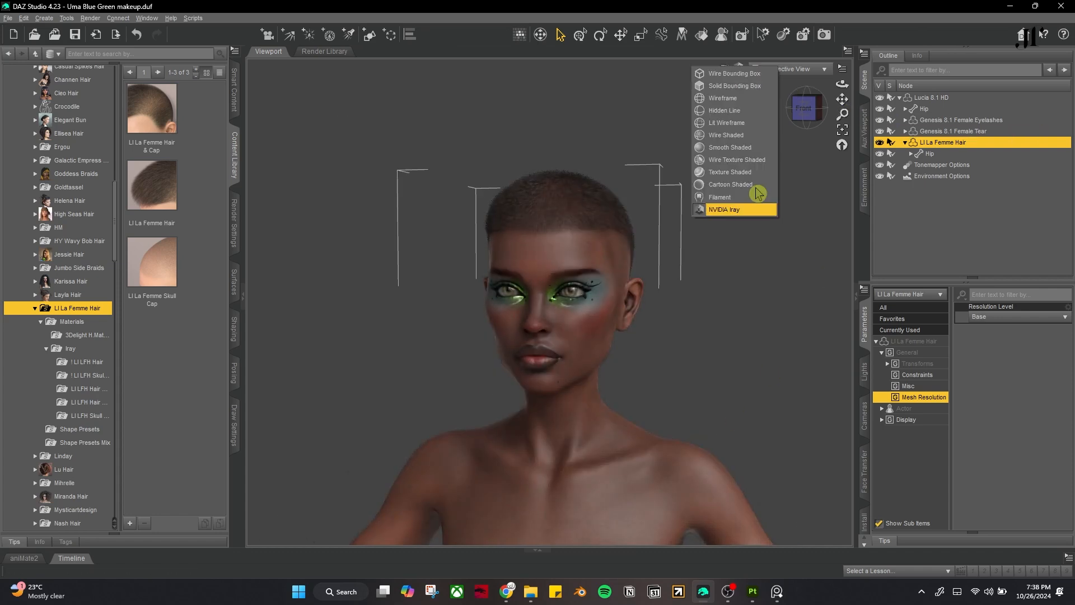
pyautogui.click(745, 185)
pyautogui.scroll(15, 49, 252)
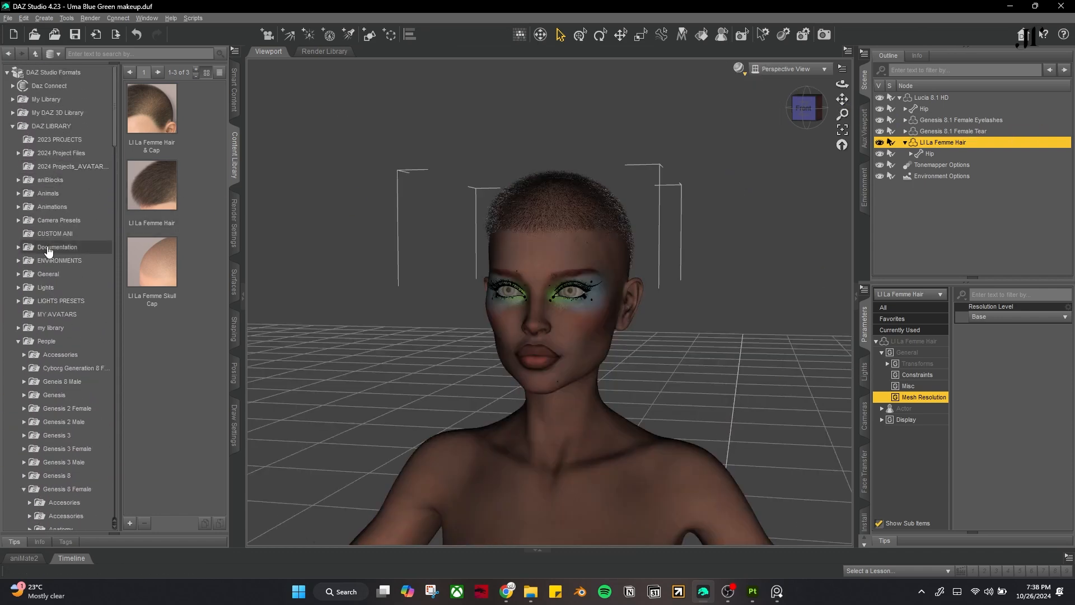
pyautogui.click(18, 301)
pyautogui.click(84, 354)
pyautogui.click(73, 435)
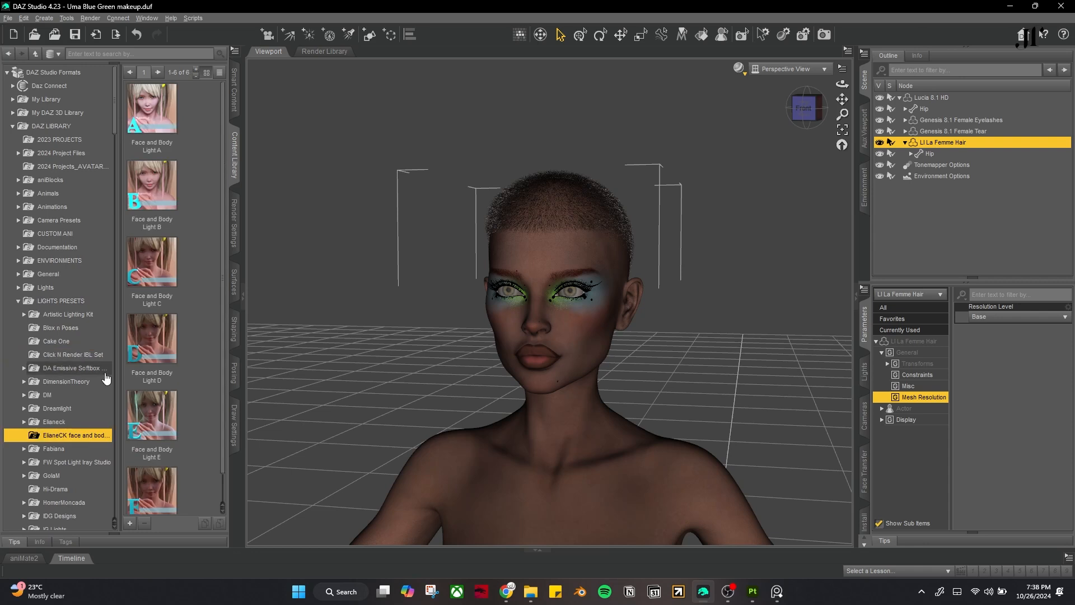
pyautogui.rightClick(149, 189)
pyautogui.click(180, 208)
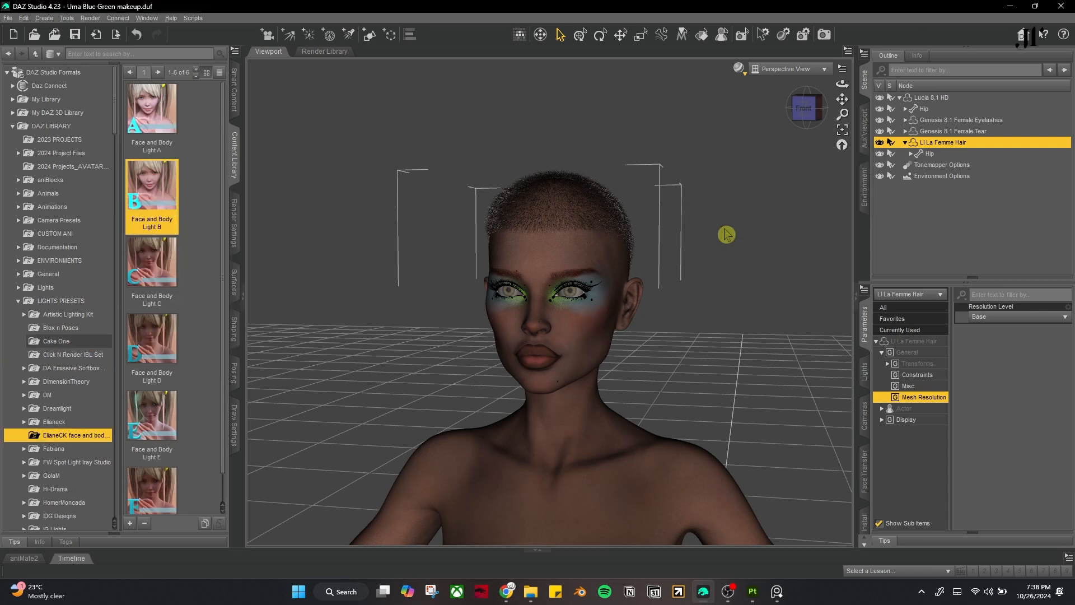
# - Preview the newly lit figure in NVIDIA Iray and examine the makeup and hair close up from straight ahead
pyautogui.click(738, 70)
pyautogui.click(745, 189)
pyautogui.scroll(-2, 674, 273)
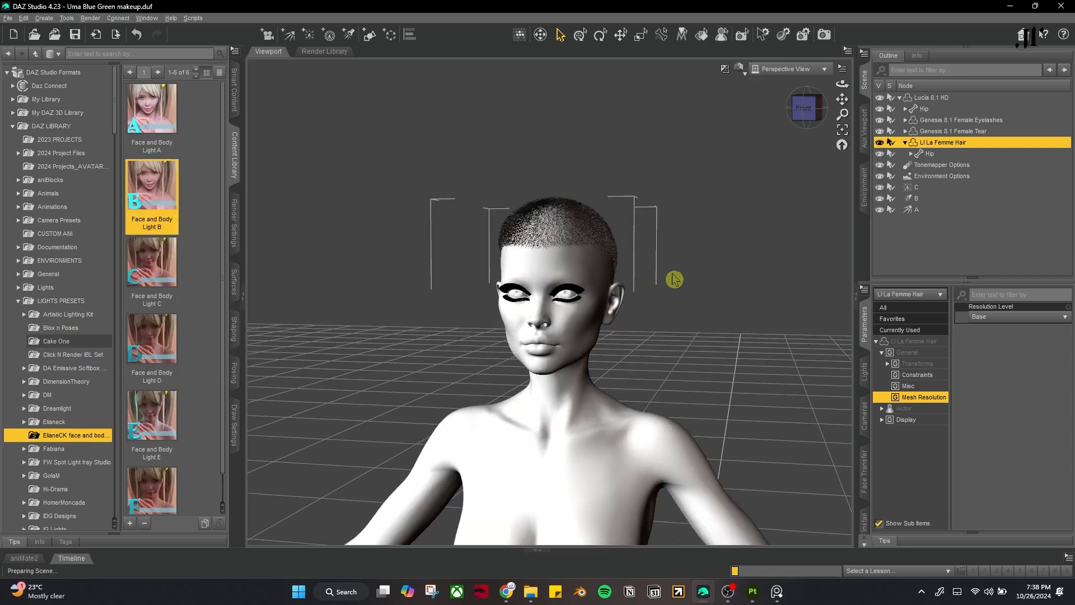
pyautogui.scroll(5, 672, 274)
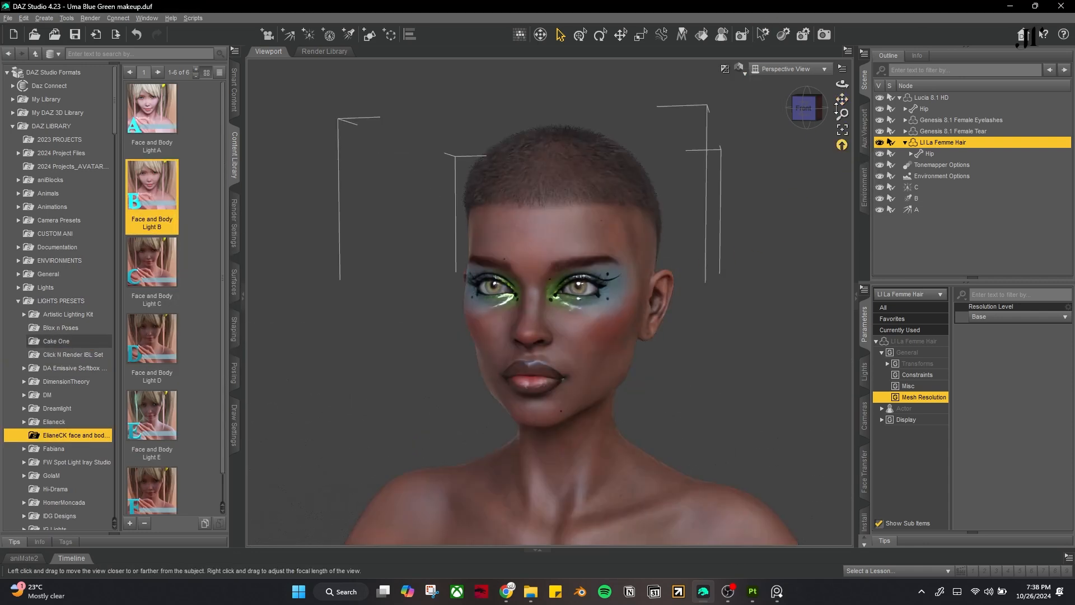
pyautogui.moveTo(842, 84); pyautogui.dragTo(885, 87)
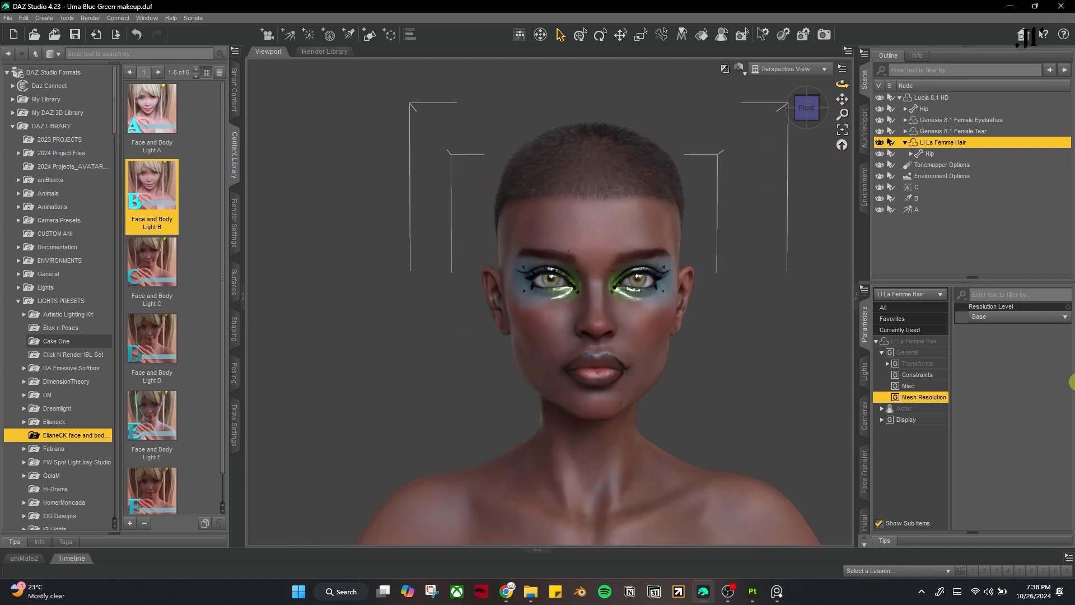
pyautogui.scroll(3, 757, 454)
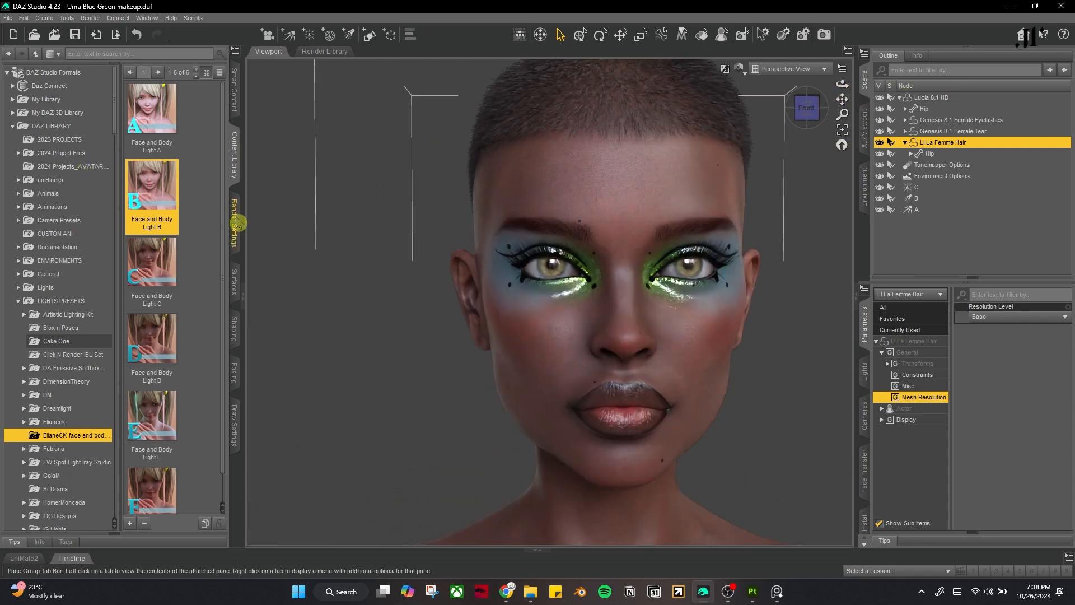
# - Set the progressive rendering quality to 100 and view the face from a three-quarter angle
pyautogui.click(237, 222)
pyautogui.click(53, 160)
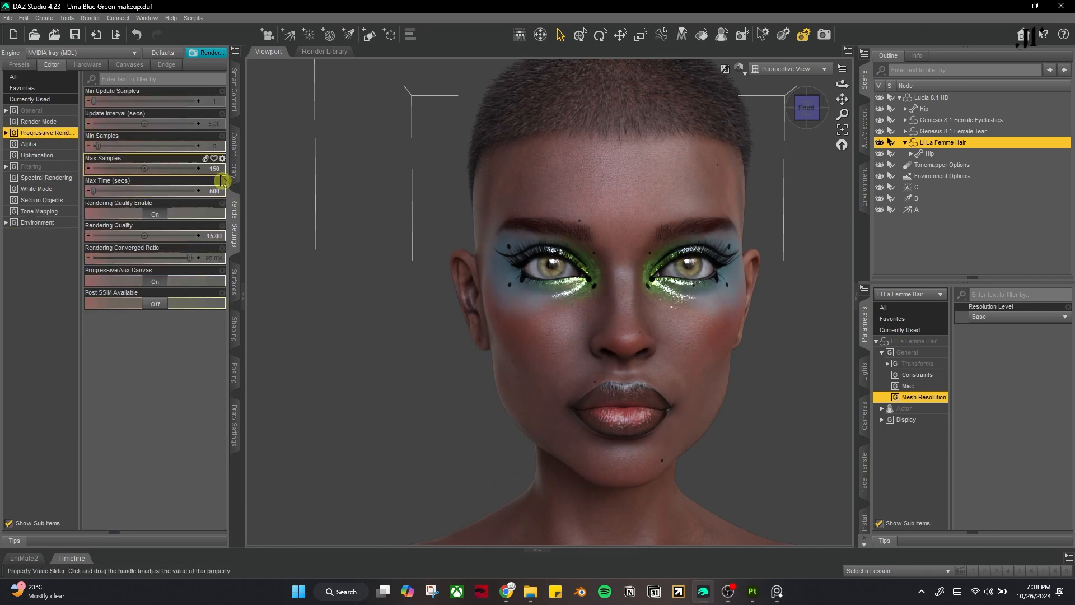
pyautogui.doubleClick(214, 235)
pyautogui.press('Return')
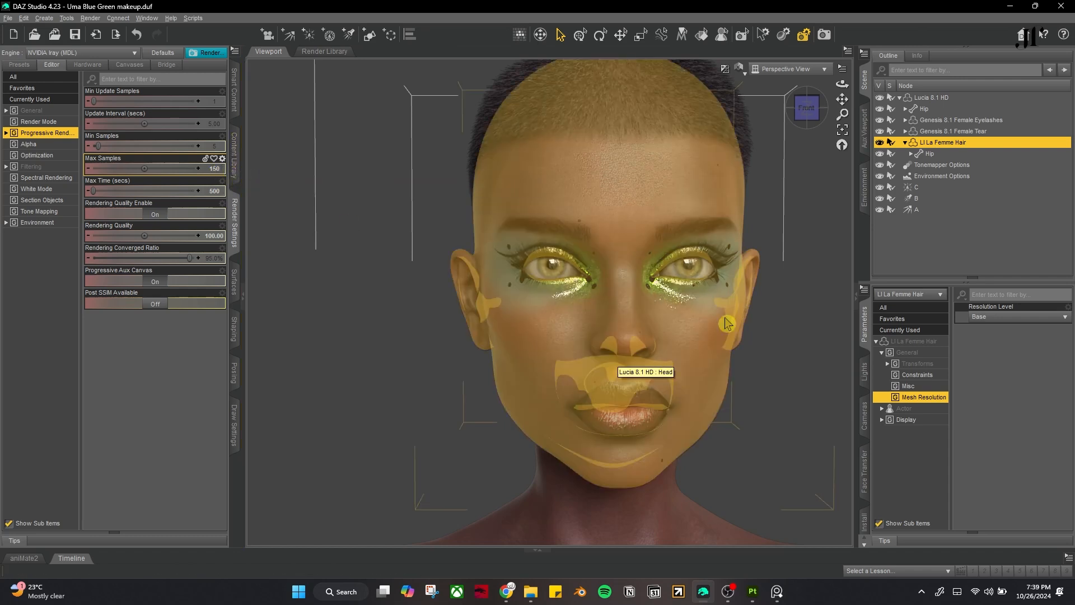
pyautogui.moveTo(842, 83); pyautogui.dragTo(955, 174)
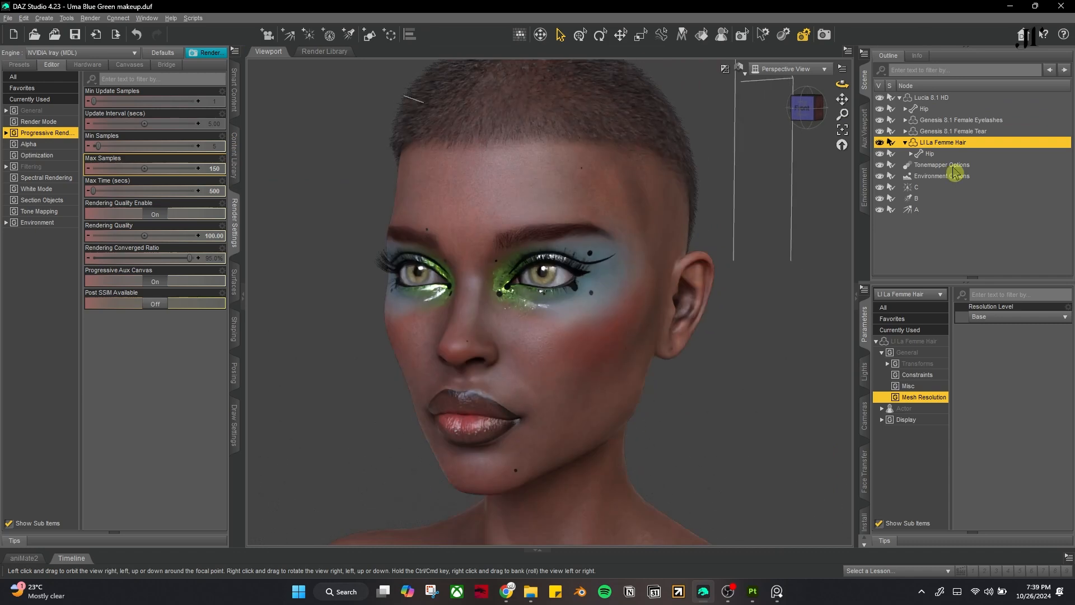